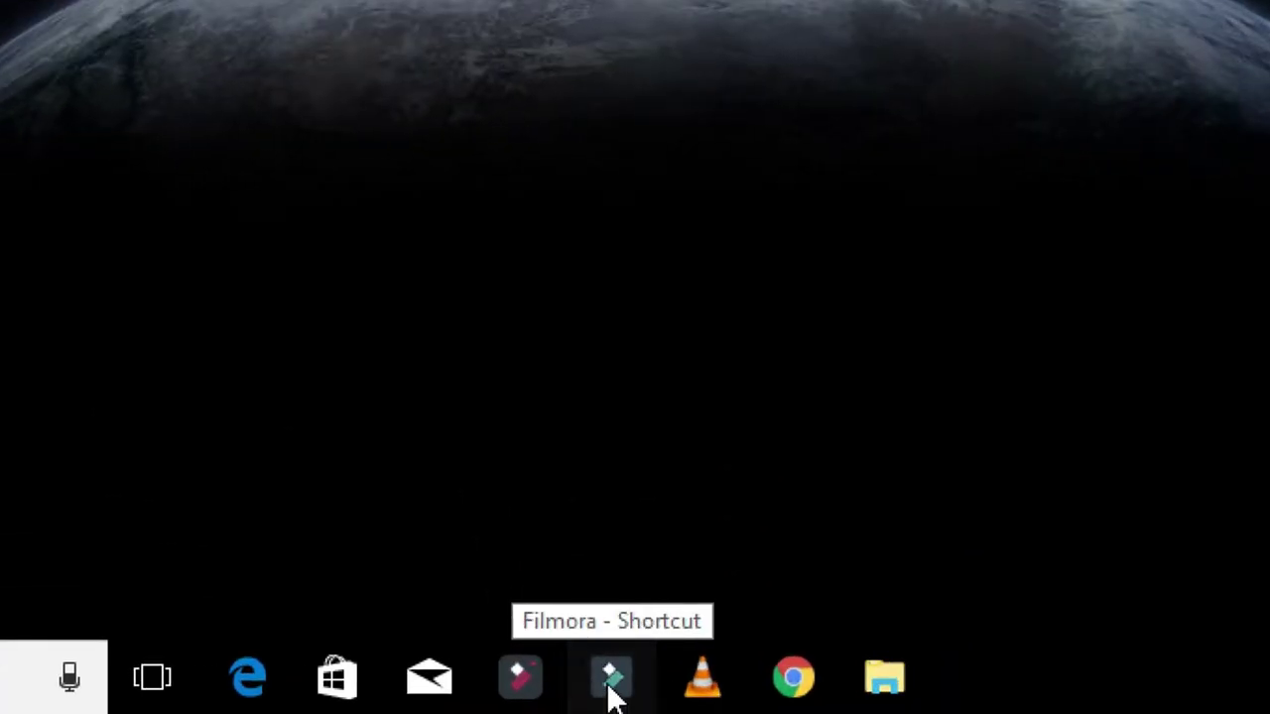
Open Filmora and start a new 16:9 widescreen movie in Full Feature Mode
{"action": "left_click", "coordinate": [610, 695]}
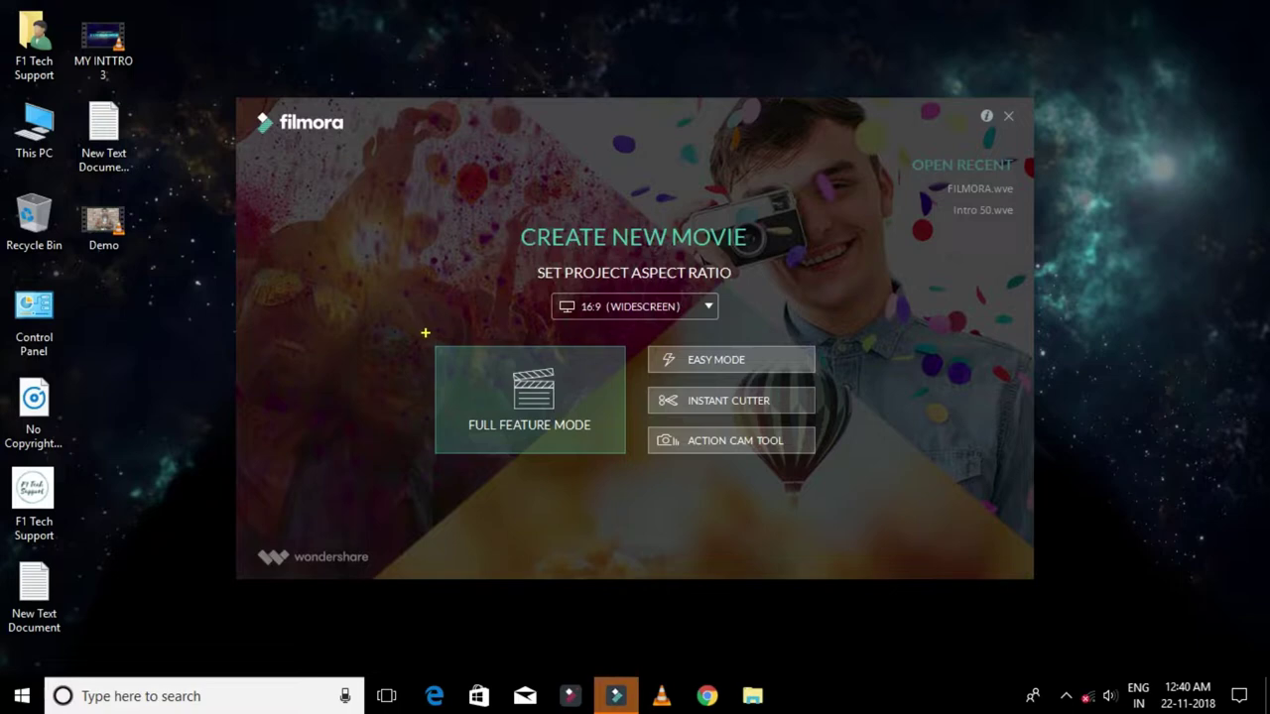
{"action": "mouse_move", "coordinate": [425, 333]}
{"action": "left_mouse_down"}
{"action": "mouse_move", "coordinate": [633, 333]}
{"action": "mouse_move", "coordinate": [640, 461]}
{"action": "mouse_move", "coordinate": [585, 475]}
{"action": "mouse_move", "coordinate": [437, 464]}
{"action": "mouse_move", "coordinate": [396, 409]}
{"action": "mouse_move", "coordinate": [425, 339]}
{"action": "left_mouse_up"}
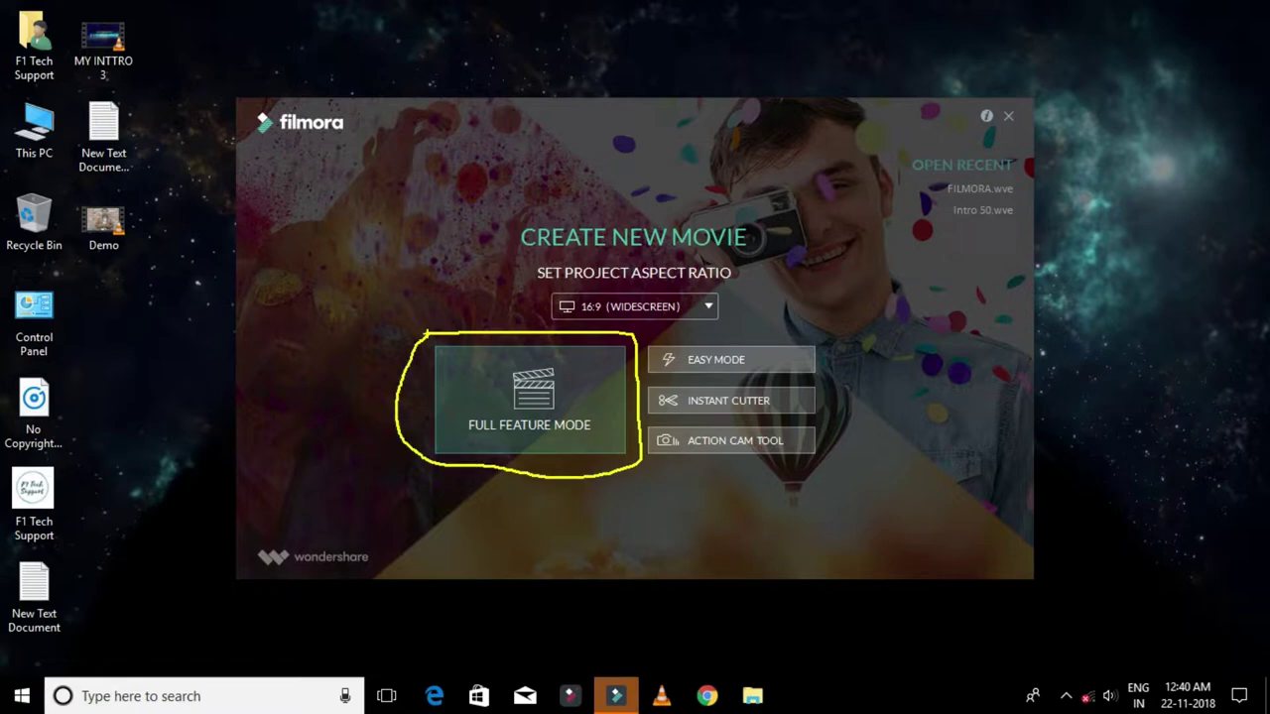
{"action": "key", "text": "Escape"}
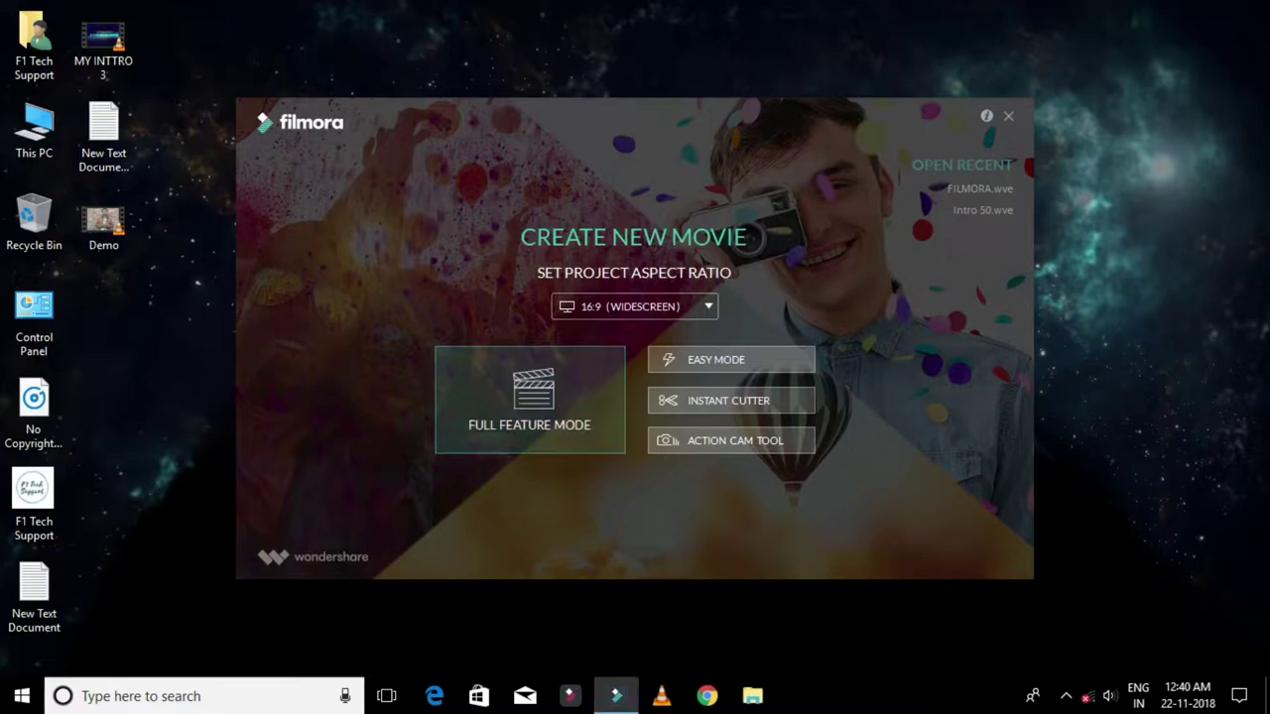
{"action": "left_click", "coordinate": [529, 400]}
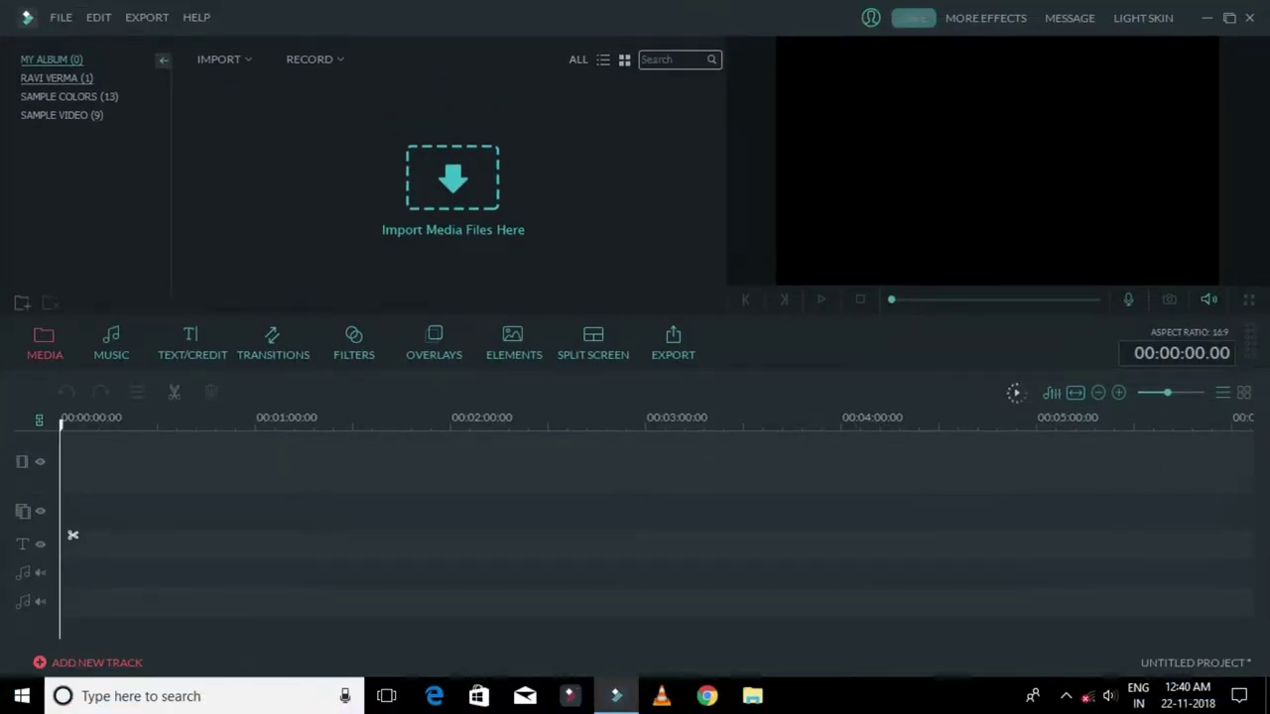
Import the Demo video, F1 Tech Support image and MY INTTRO 3 video from the Desktop into the media album
{"action": "left_click", "coordinate": [60, 17]}
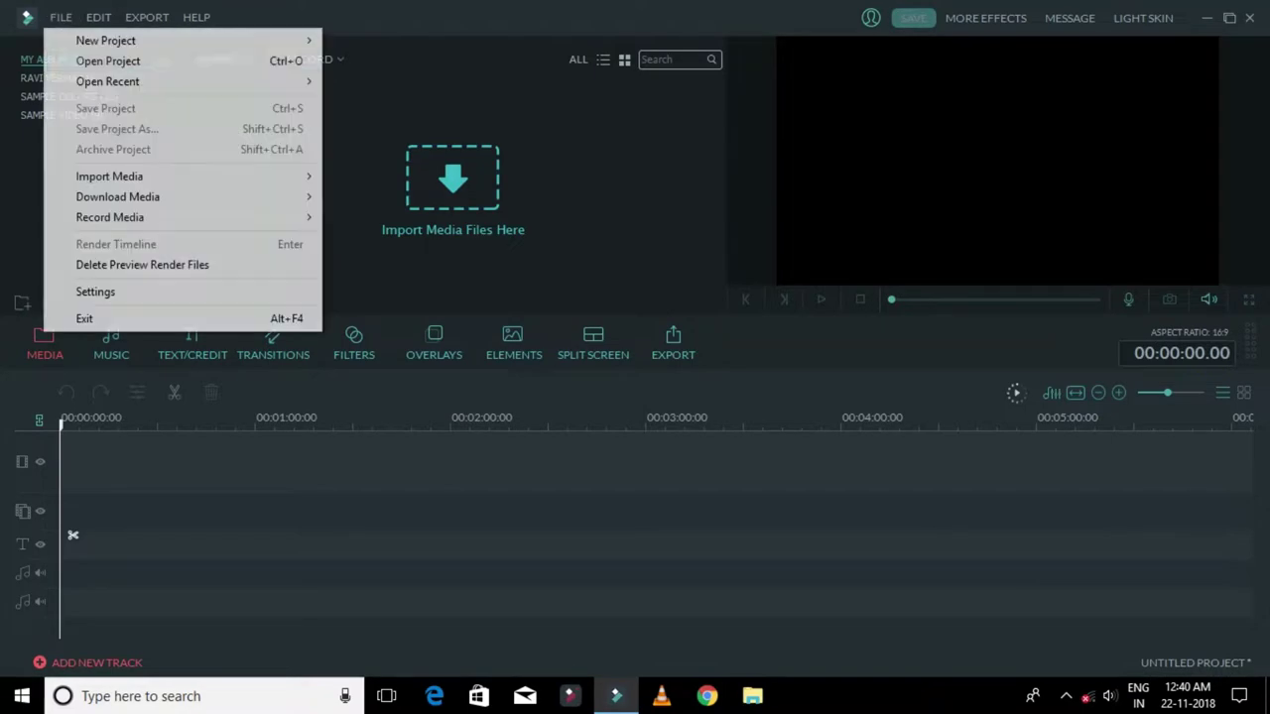
{"action": "mouse_move", "coordinate": [107, 81]}
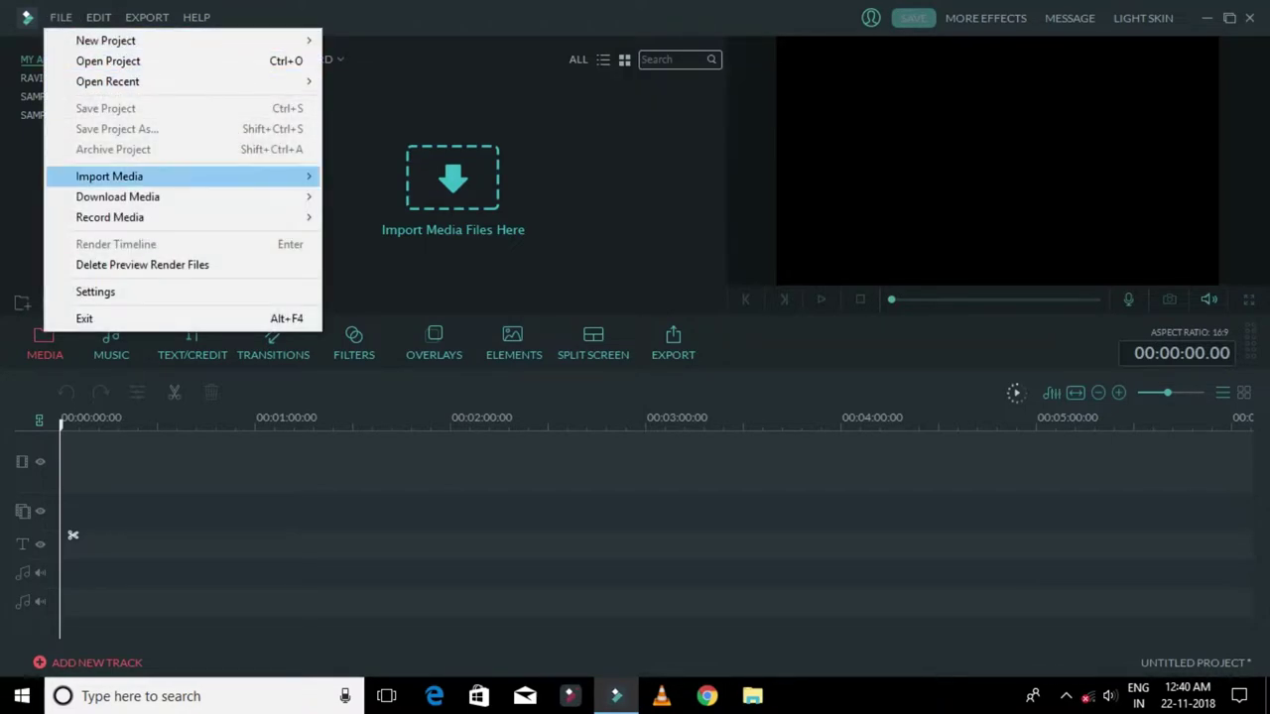
{"action": "mouse_move", "coordinate": [109, 175]}
{"action": "left_click", "coordinate": [397, 176]}
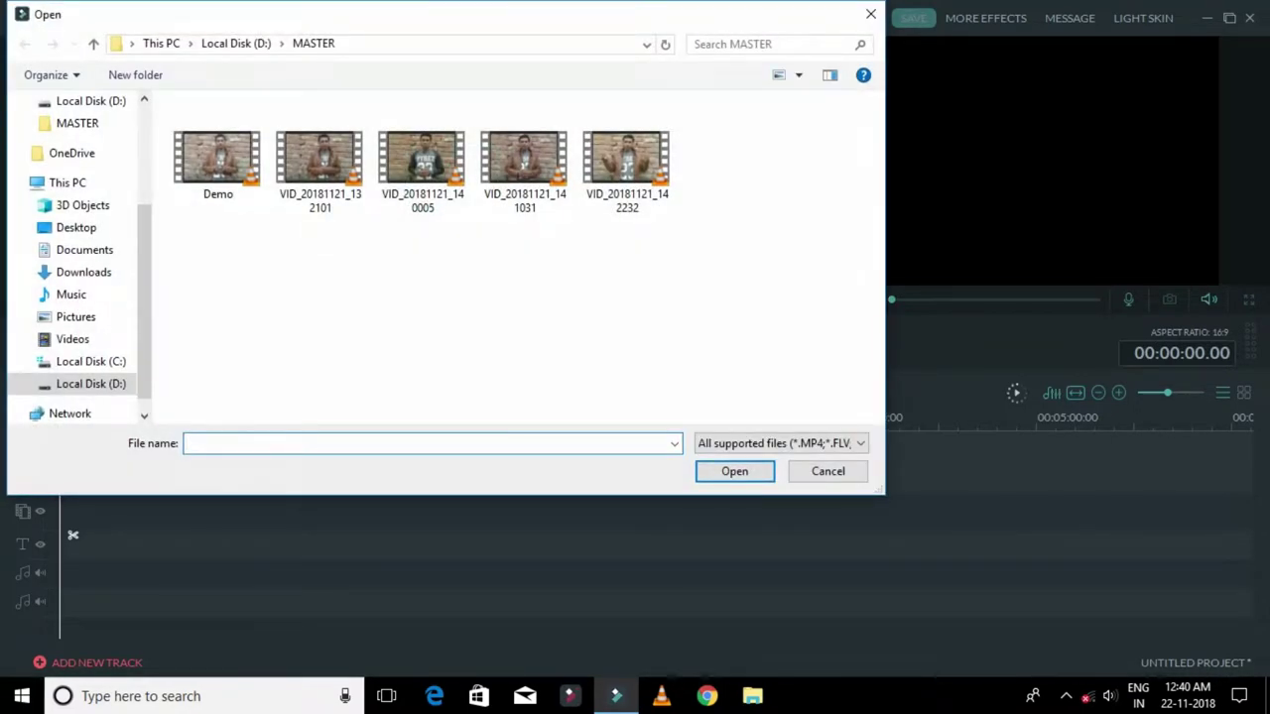
{"action": "left_click", "coordinate": [76, 228]}
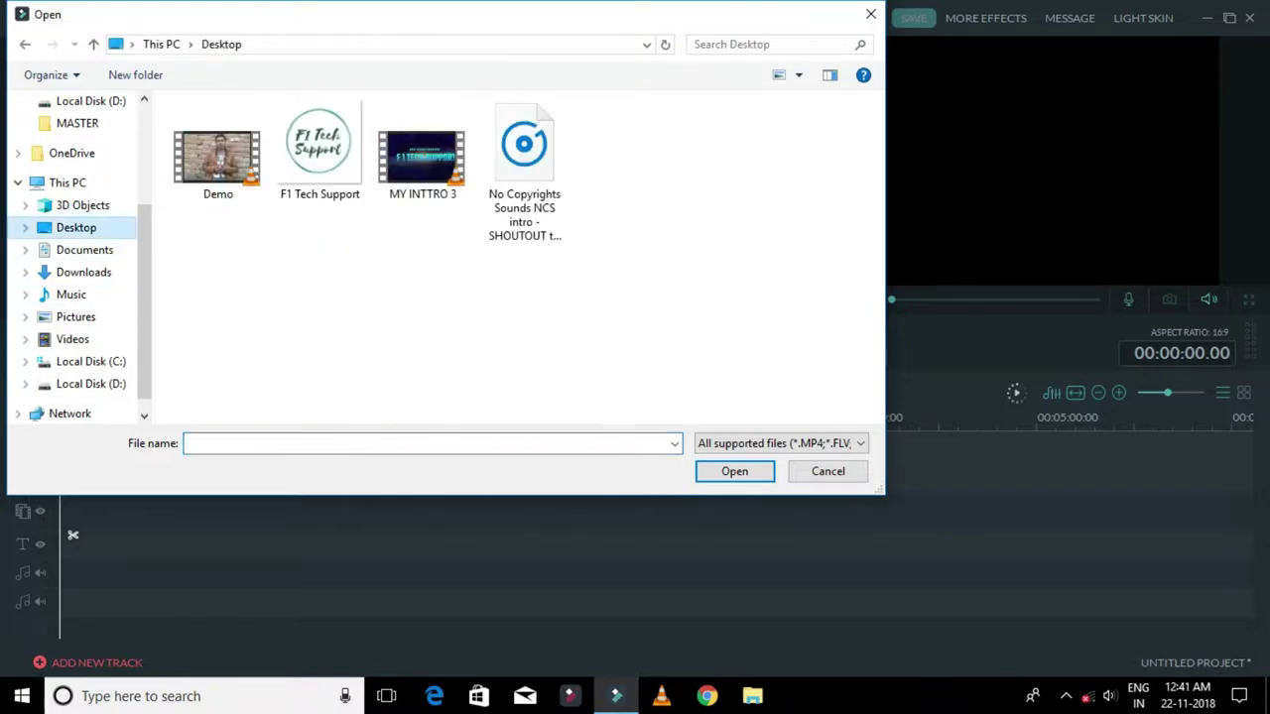
{"action": "left_click", "coordinate": [217, 159]}
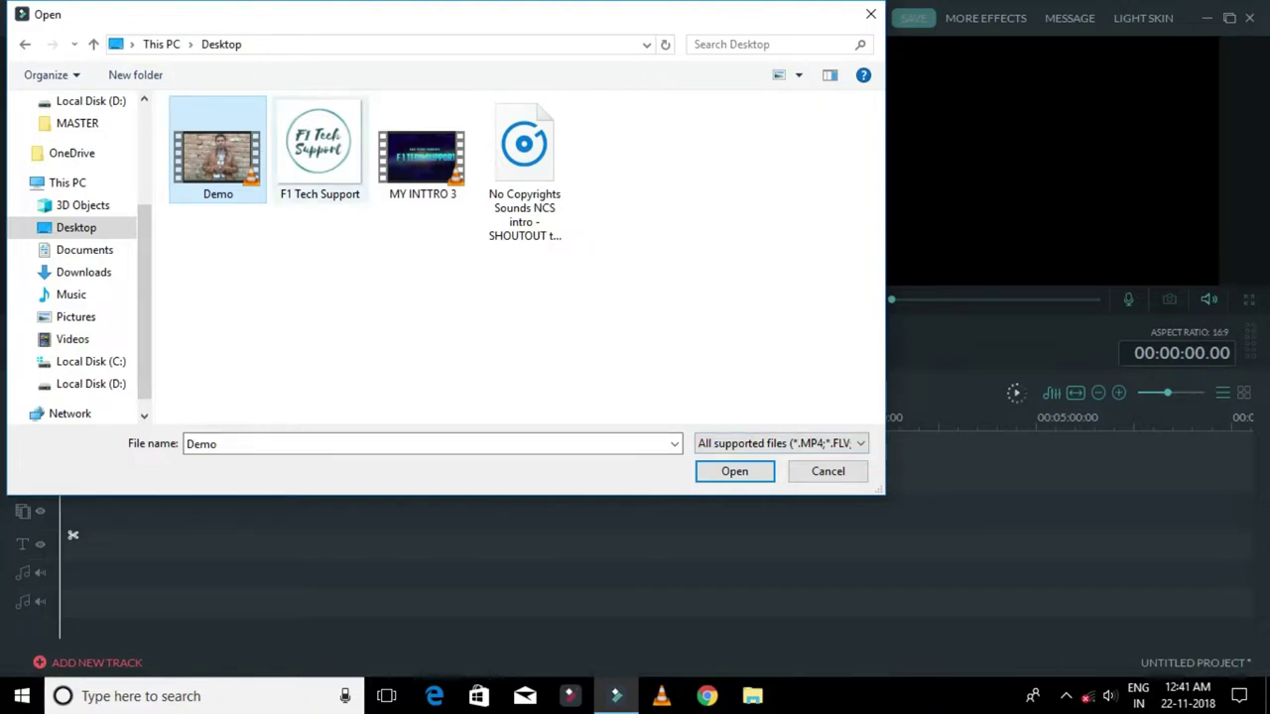
{"action": "left_click", "coordinate": [319, 149], "text": "ctrl"}
{"action": "left_click", "coordinate": [421, 149], "text": "ctrl"}
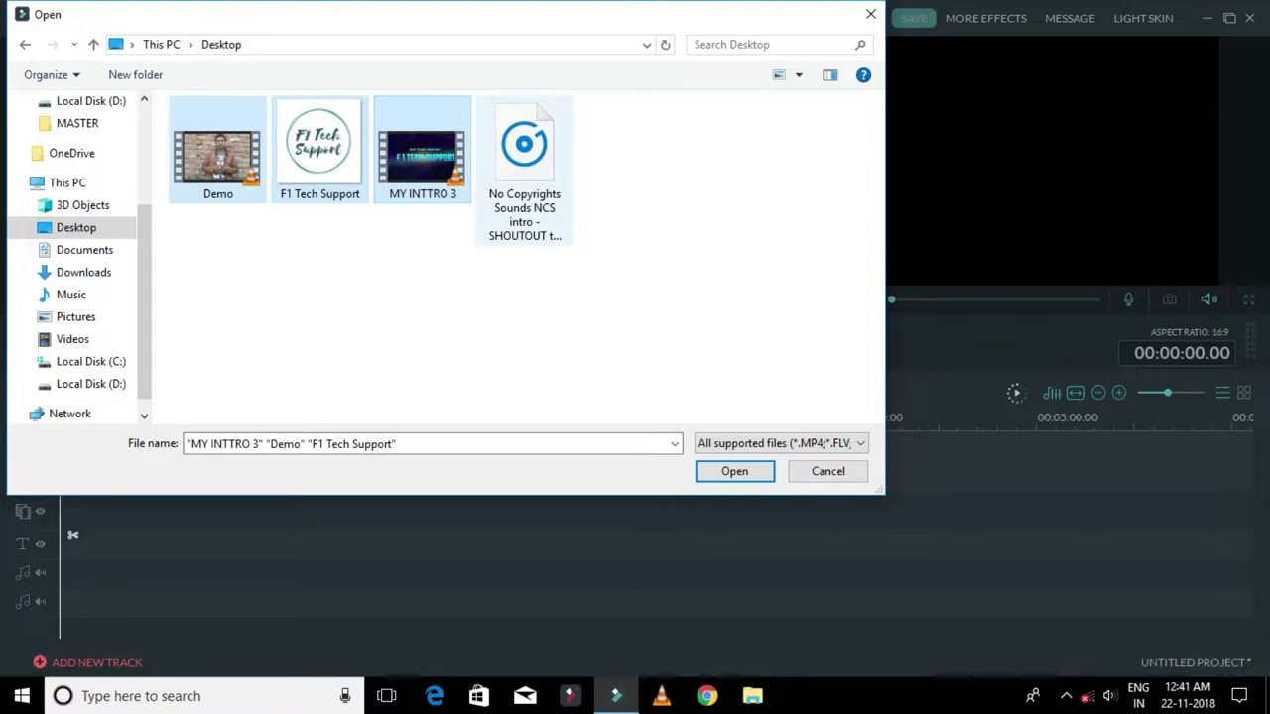
{"action": "left_click", "coordinate": [733, 471]}
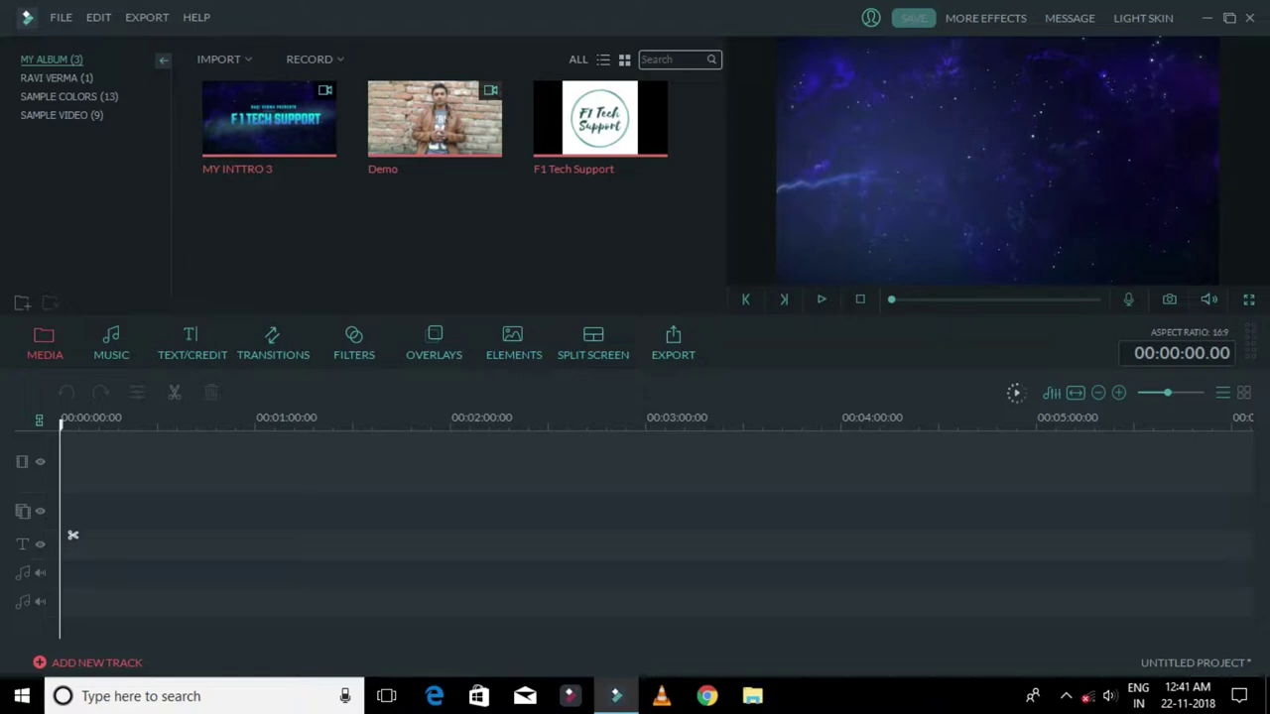
{"action": "mouse_move", "coordinate": [269, 118]}
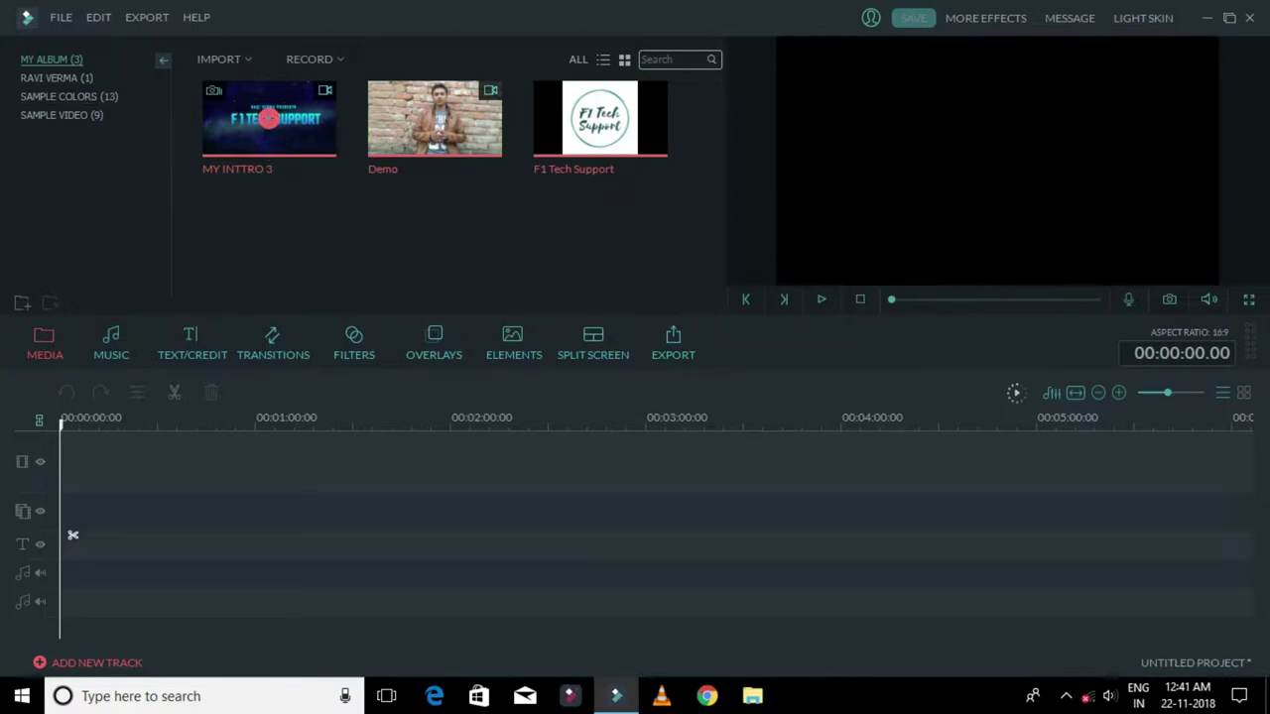
{"action": "left_click", "coordinate": [269, 118]}
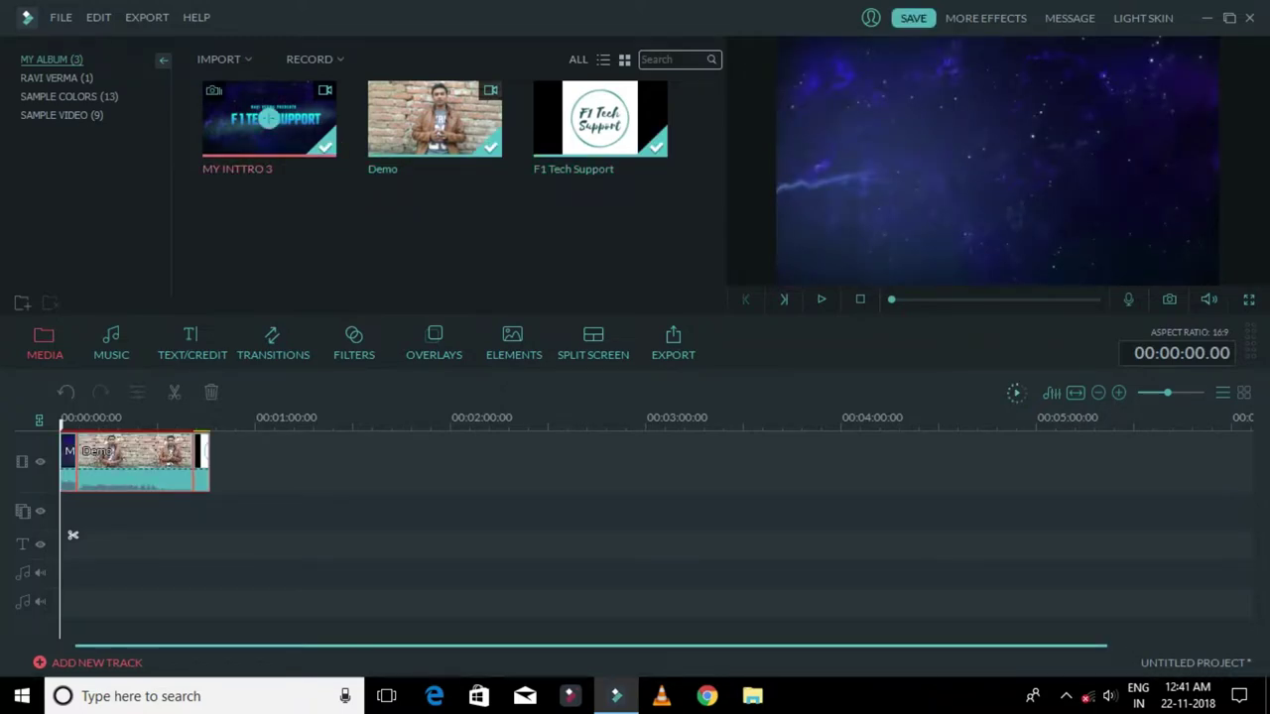
{"action": "right_click", "coordinate": [274, 283]}
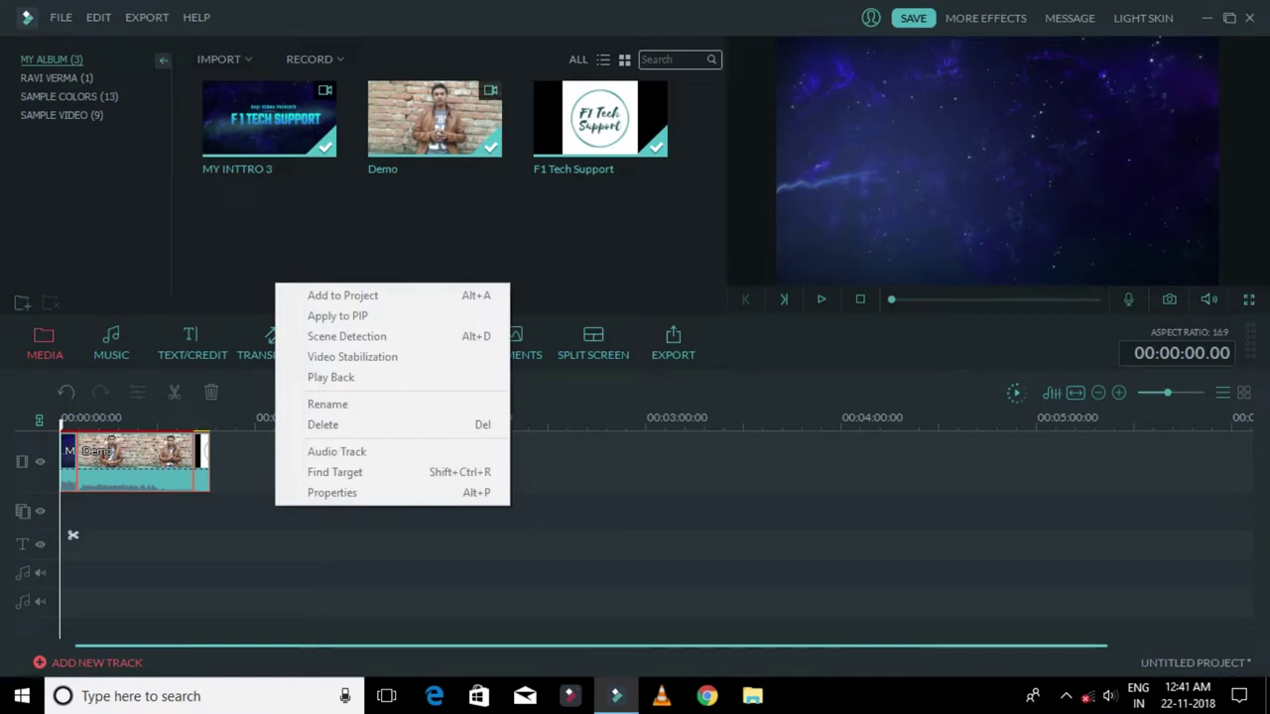
{"action": "key", "text": "Escape"}
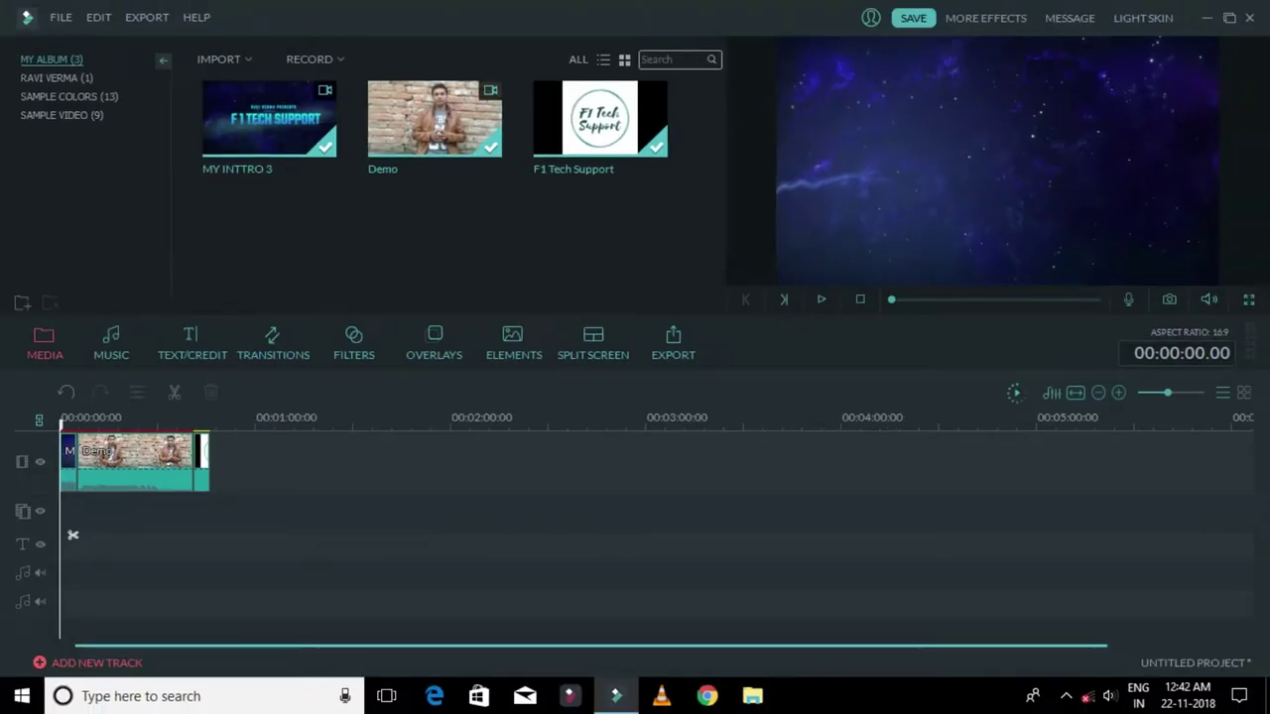
{"action": "right_click", "coordinate": [368, 243]}
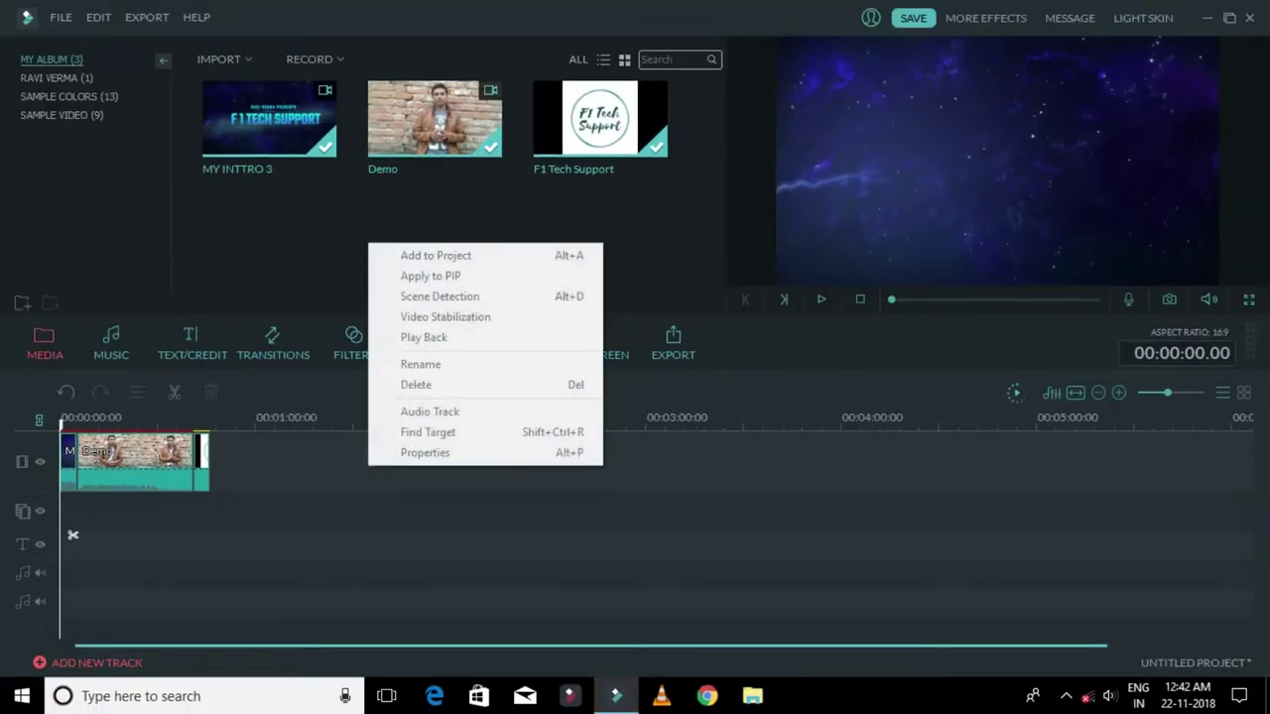
{"action": "key", "text": "ctrl+z"}
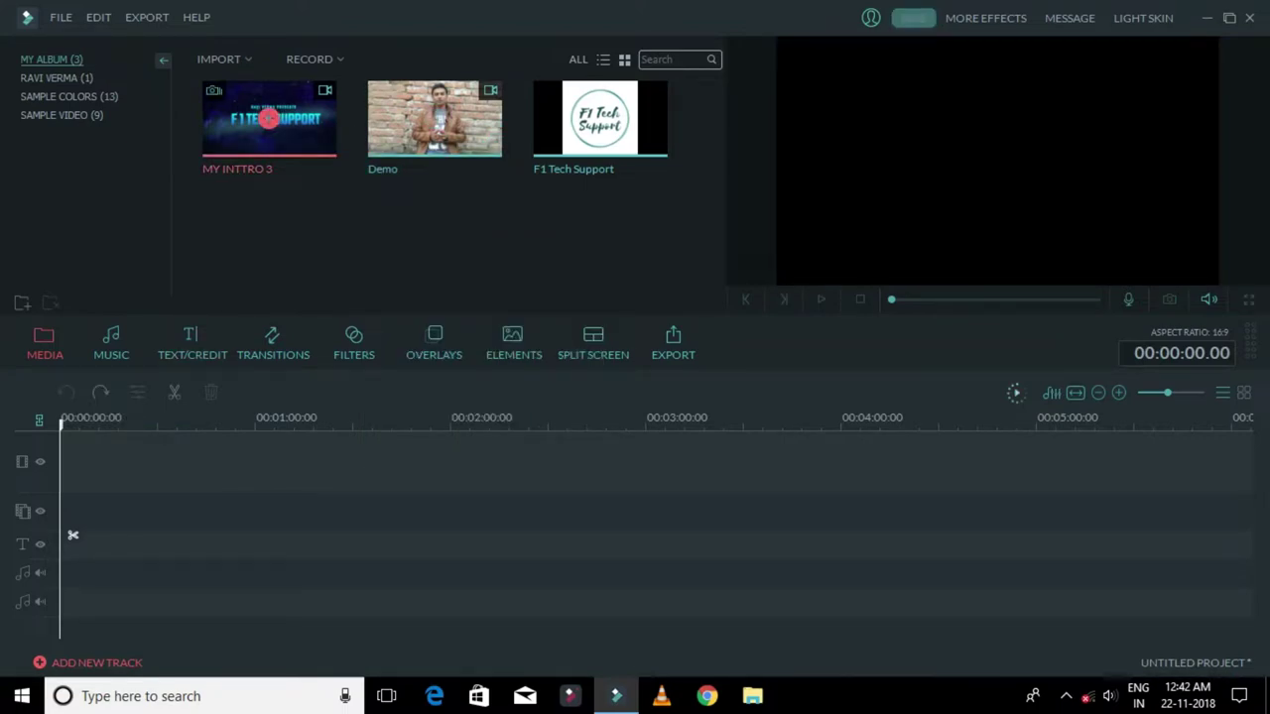
Add the MY INTTRO 3 clip to the video track and play it, turning the preview volume down to the minimum
{"action": "left_click", "coordinate": [269, 118]}
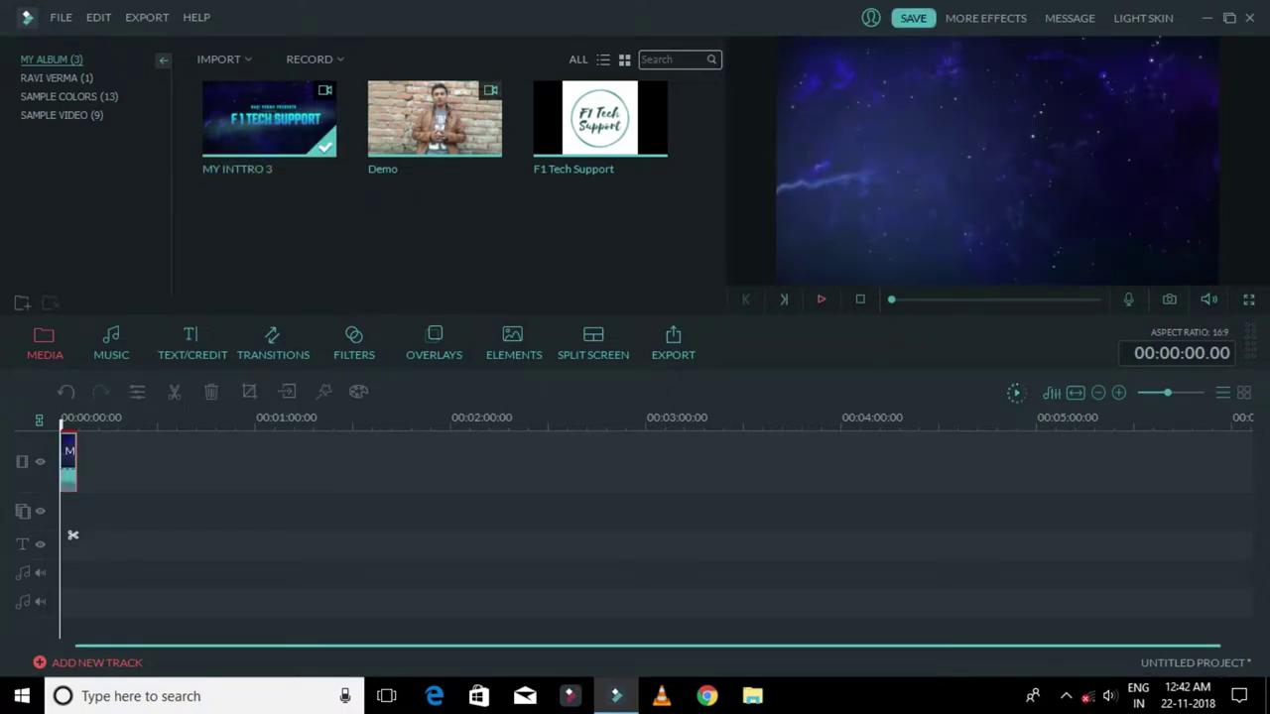
{"action": "key", "text": "space"}
{"action": "mouse_move", "coordinate": [1208, 299]}
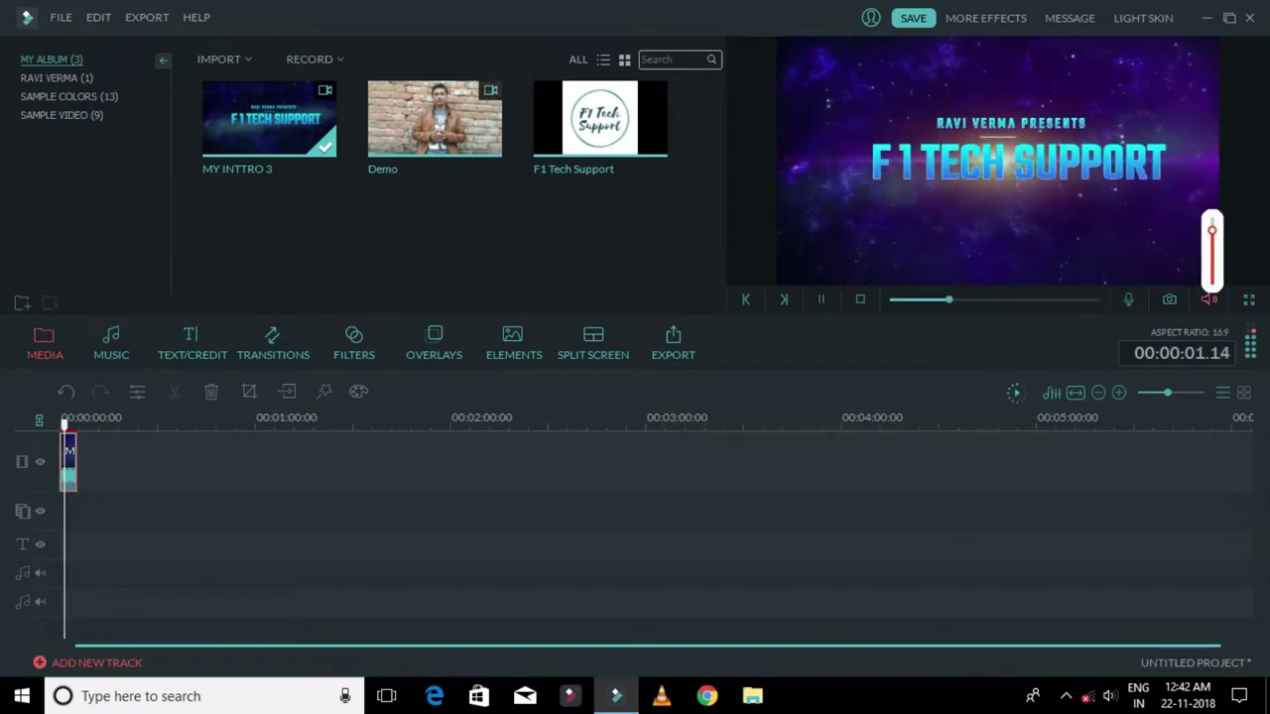
{"action": "left_click_drag", "start_coordinate": [1211, 230], "coordinate": [1211, 276]}
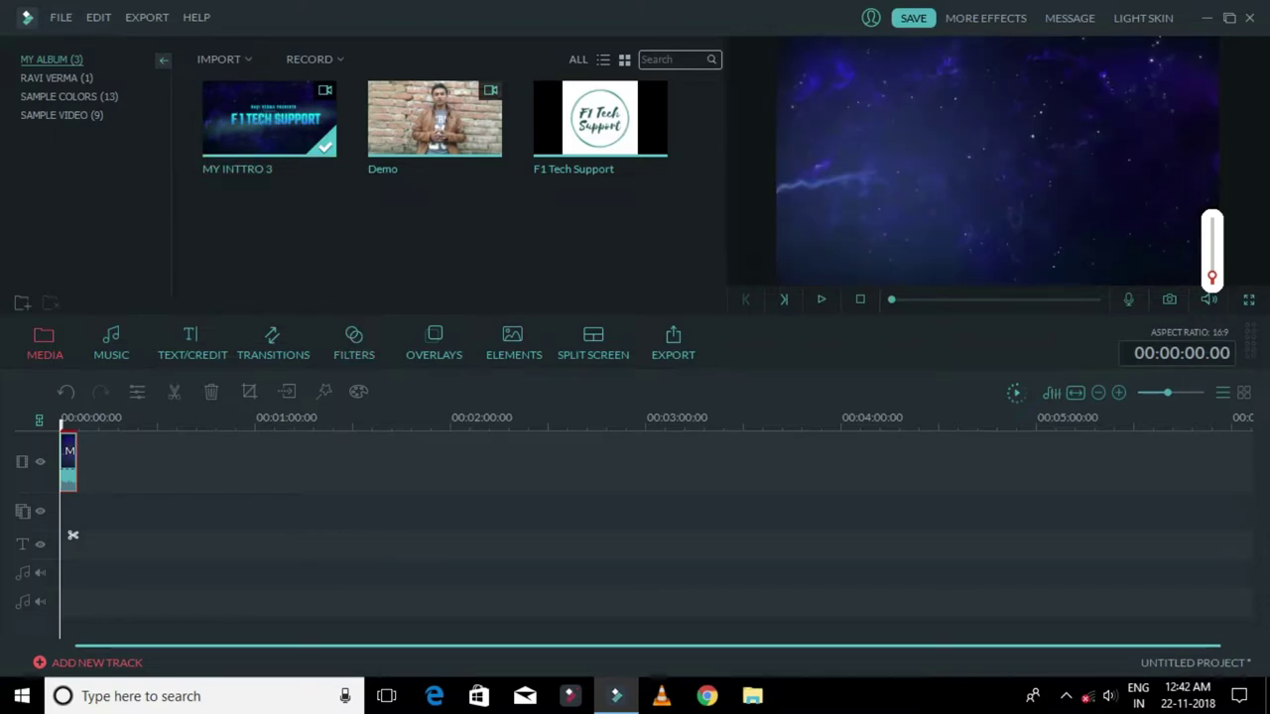
Move the playhead to the end of the intro and add the Demo clip directly after it on the video track
{"action": "key", "text": "End"}
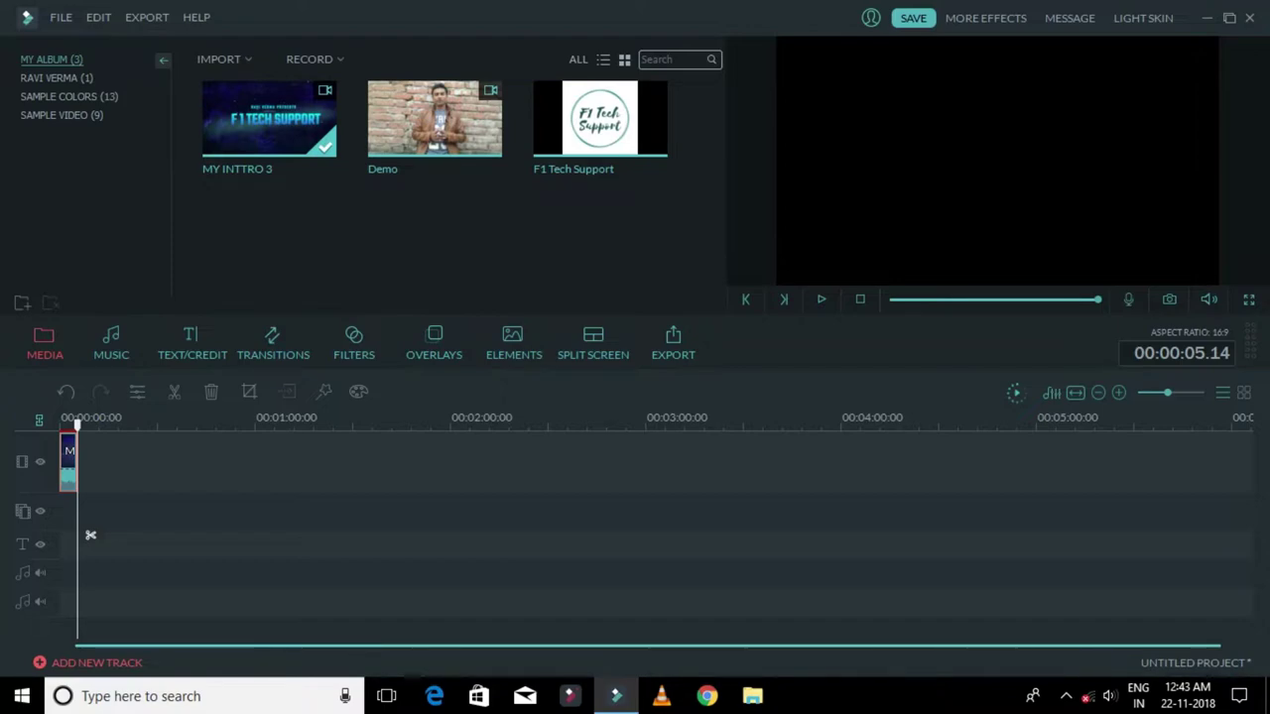
{"action": "key", "text": "ctrl+s"}
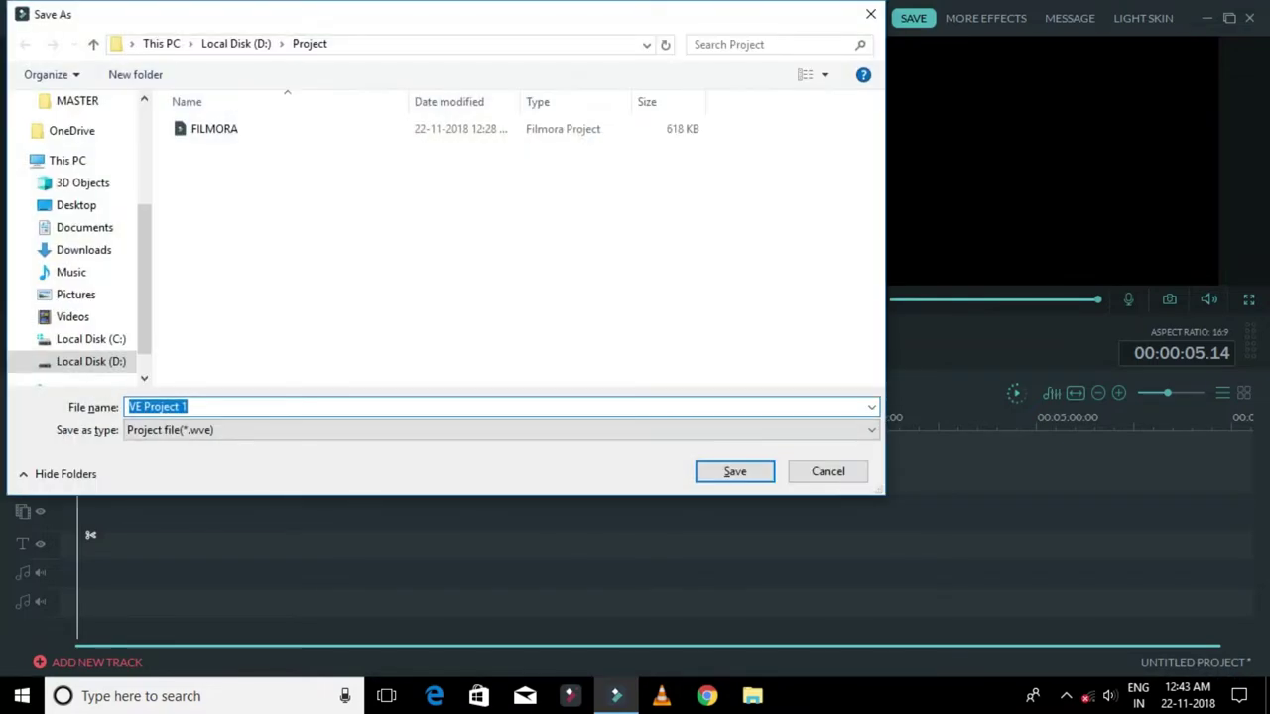
{"action": "left_click", "coordinate": [870, 14]}
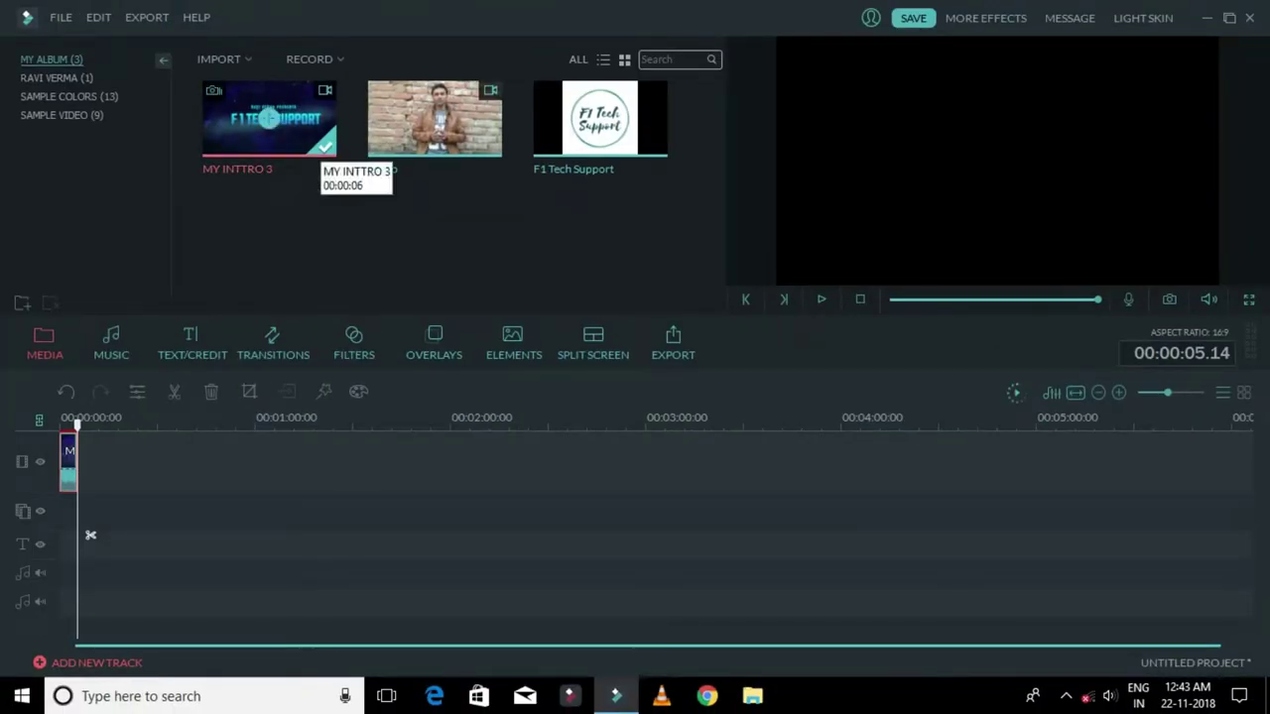
{"action": "mouse_move", "coordinate": [435, 123]}
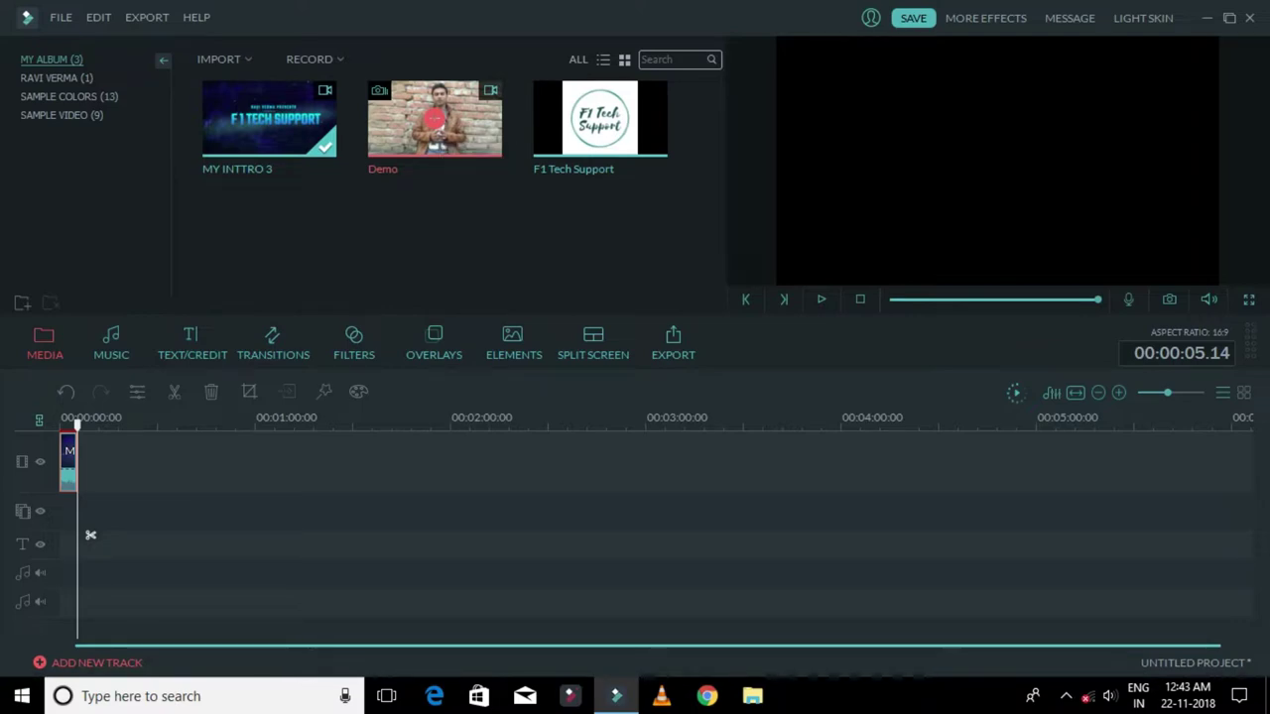
{"action": "left_click", "coordinate": [434, 121]}
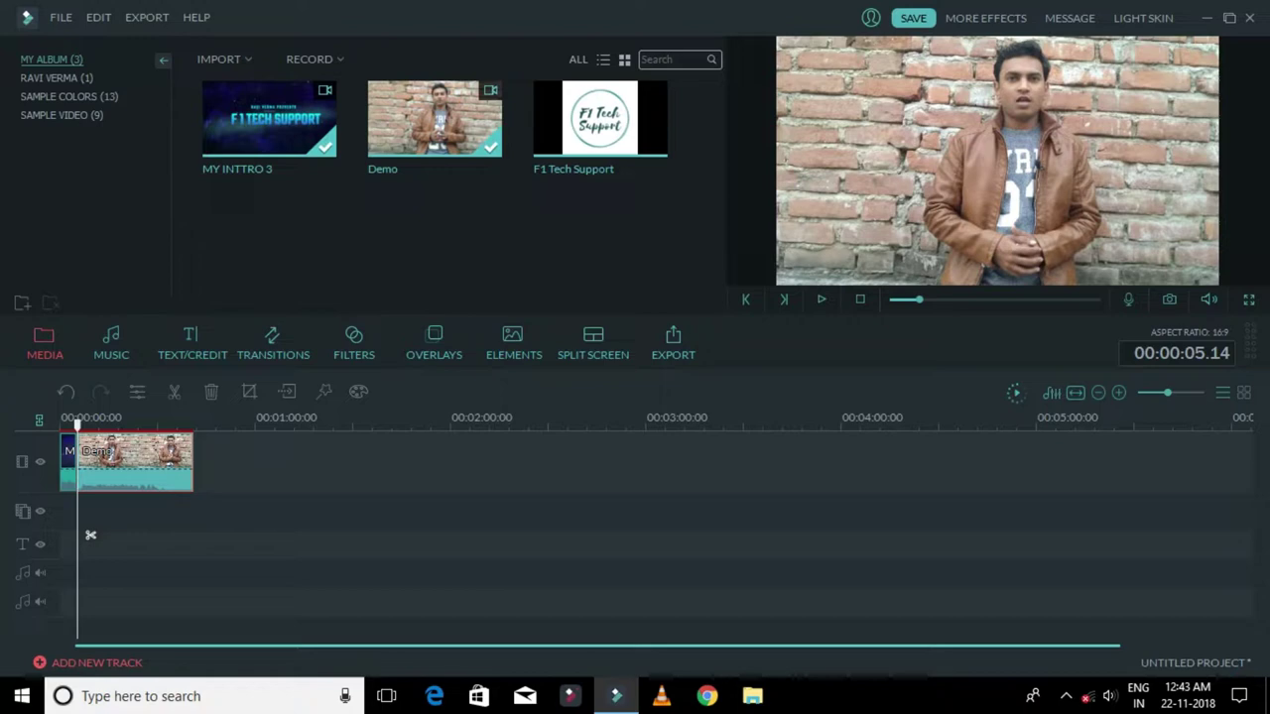
Play the timeline from the start through the cut between the intro and Demo clips, and stop playback
{"action": "left_click_drag", "start_coordinate": [78, 424], "coordinate": [60, 425]}
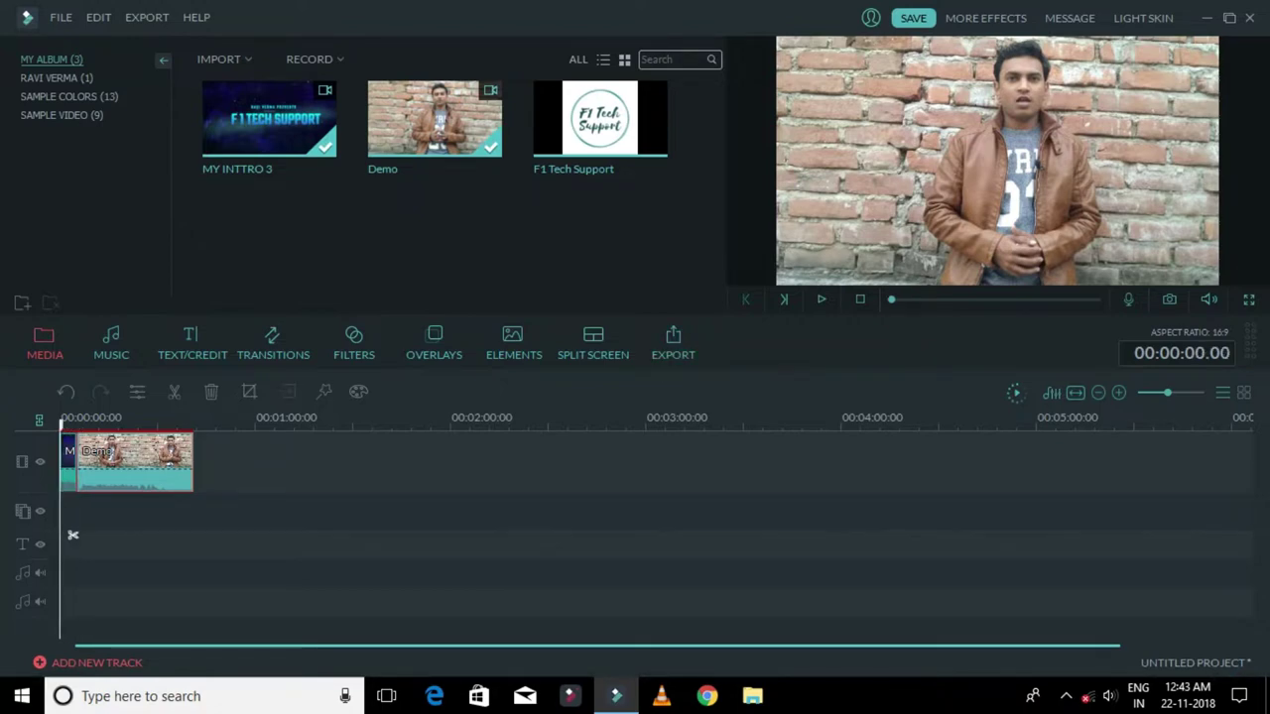
{"action": "key", "text": "space"}
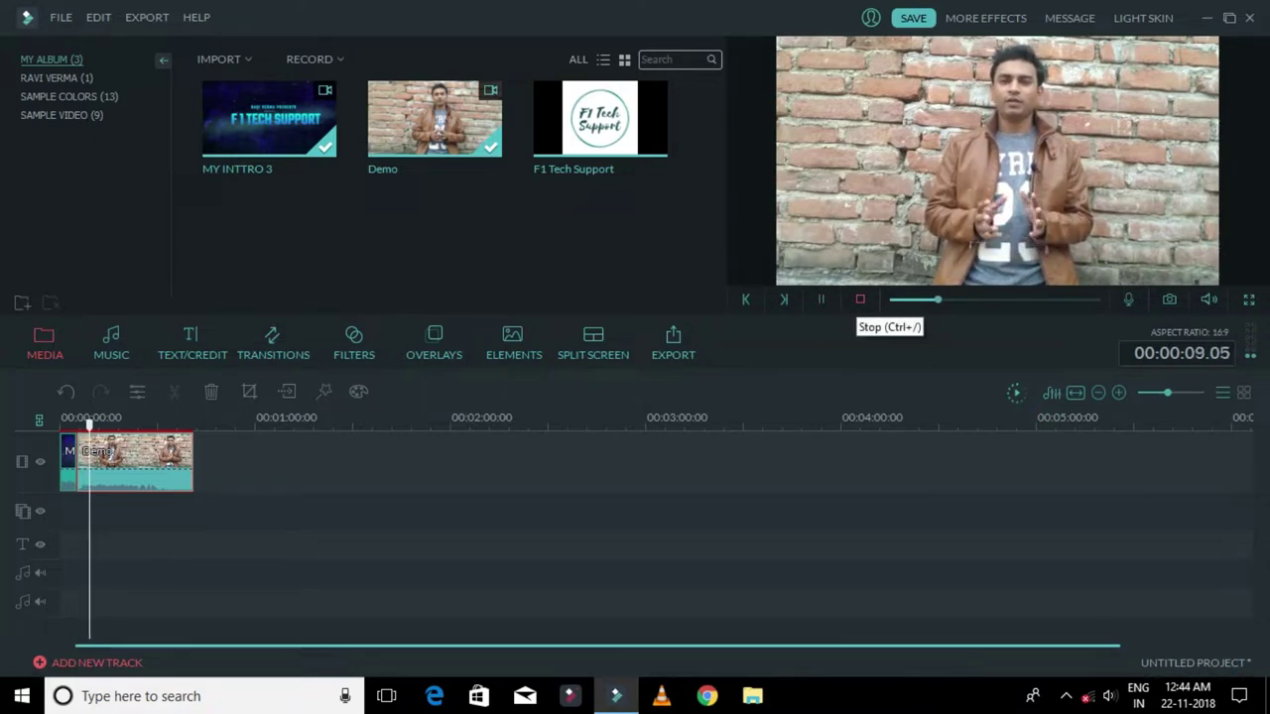
{"action": "left_click", "coordinate": [860, 298]}
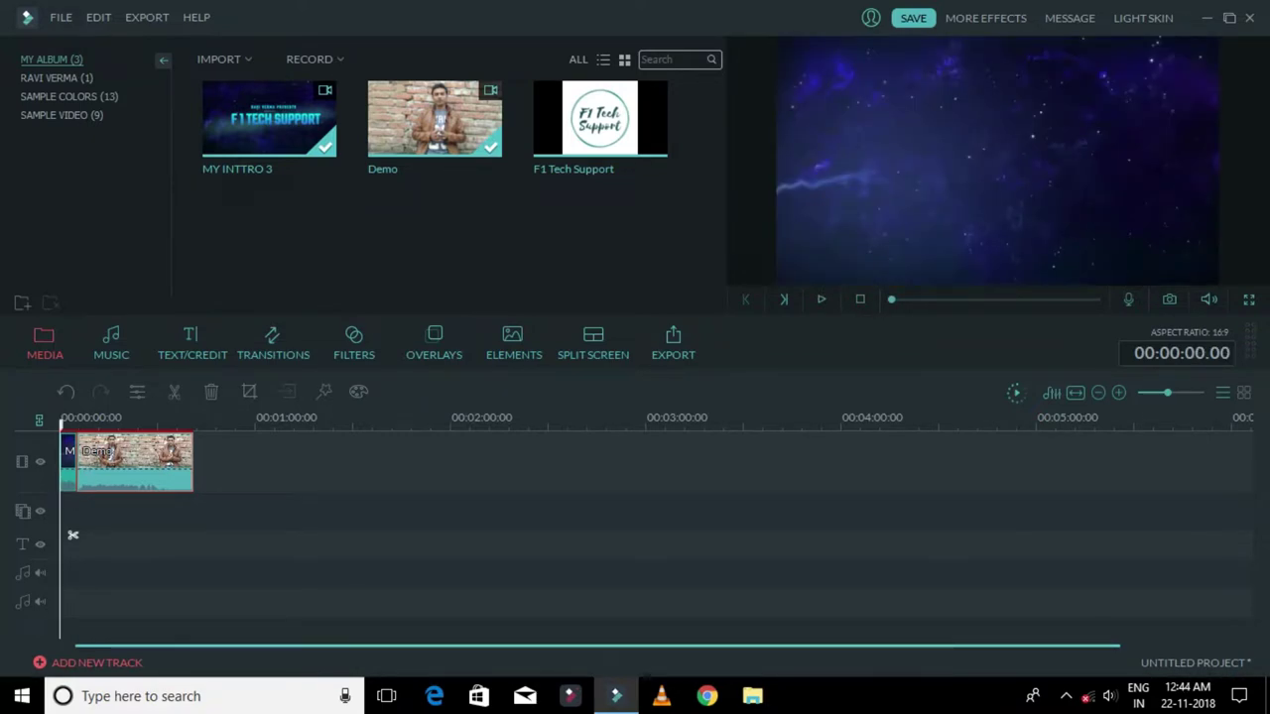
Add the favourite Bounce sound to the first audio track at 00:00:04.00 and play the timeline from there
{"action": "left_click", "coordinate": [73, 535]}
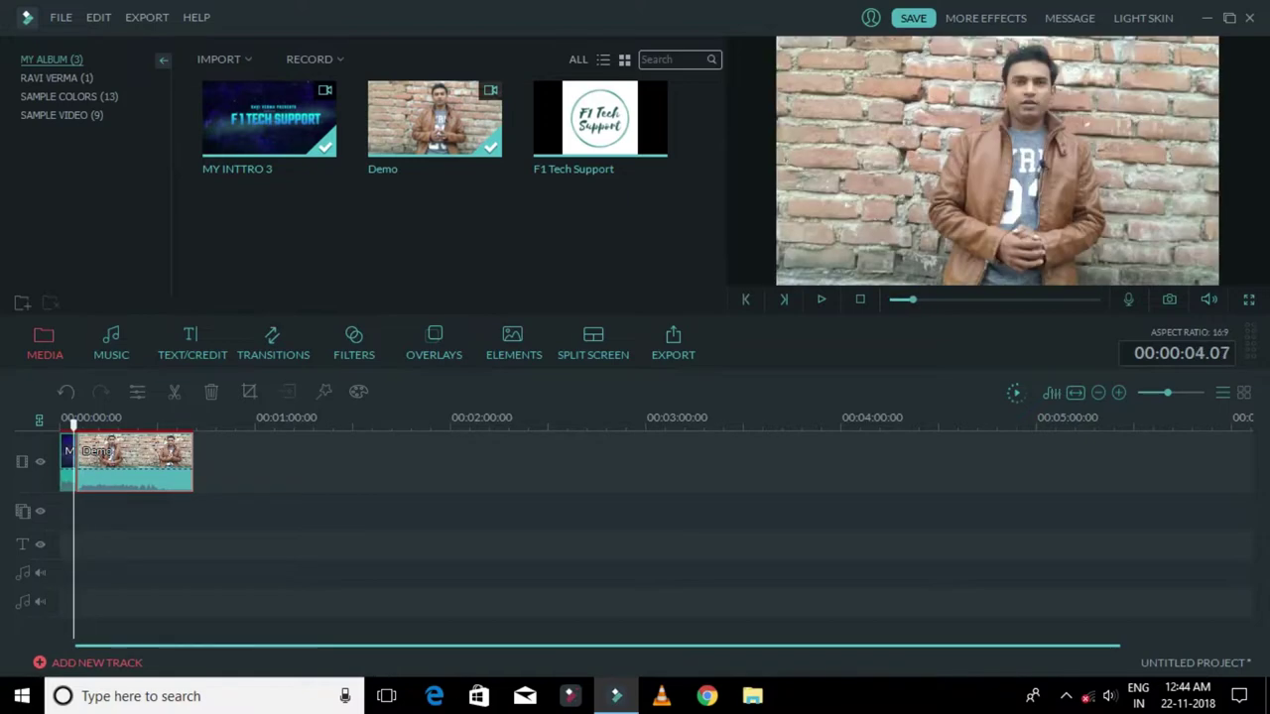
{"action": "left_click_drag", "start_coordinate": [73, 424], "coordinate": [72, 425]}
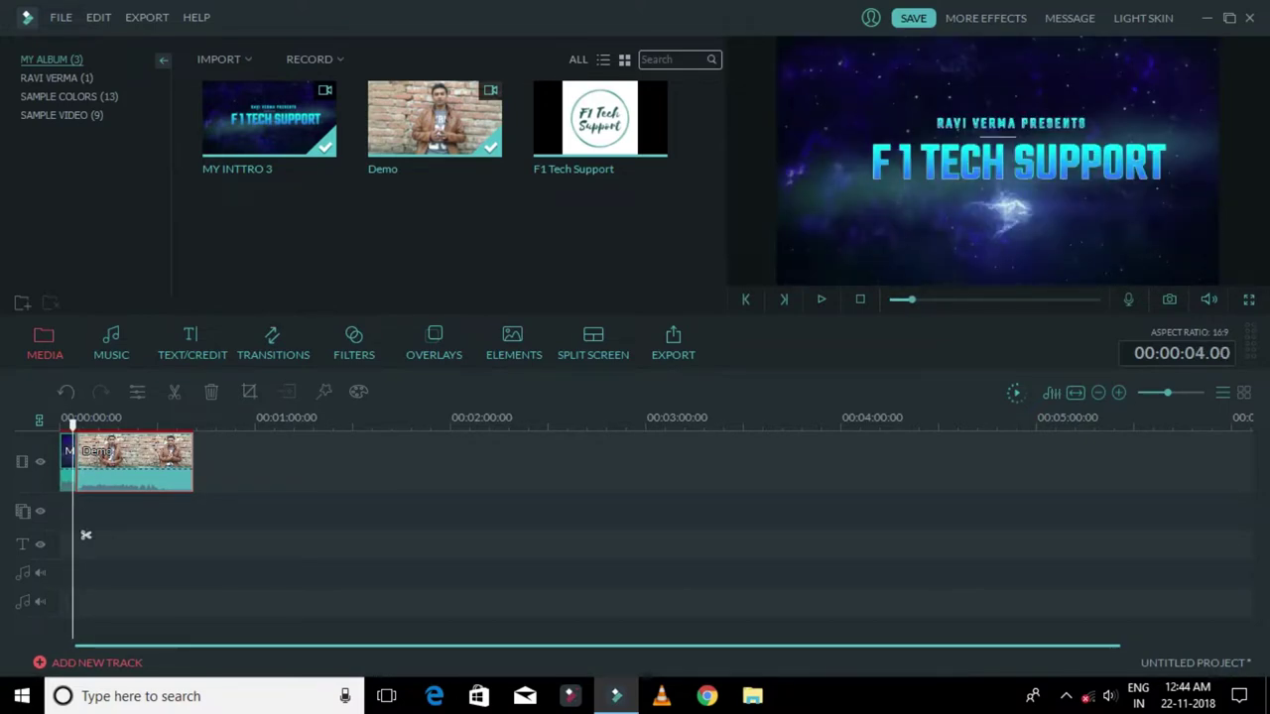
{"action": "left_click", "coordinate": [111, 343]}
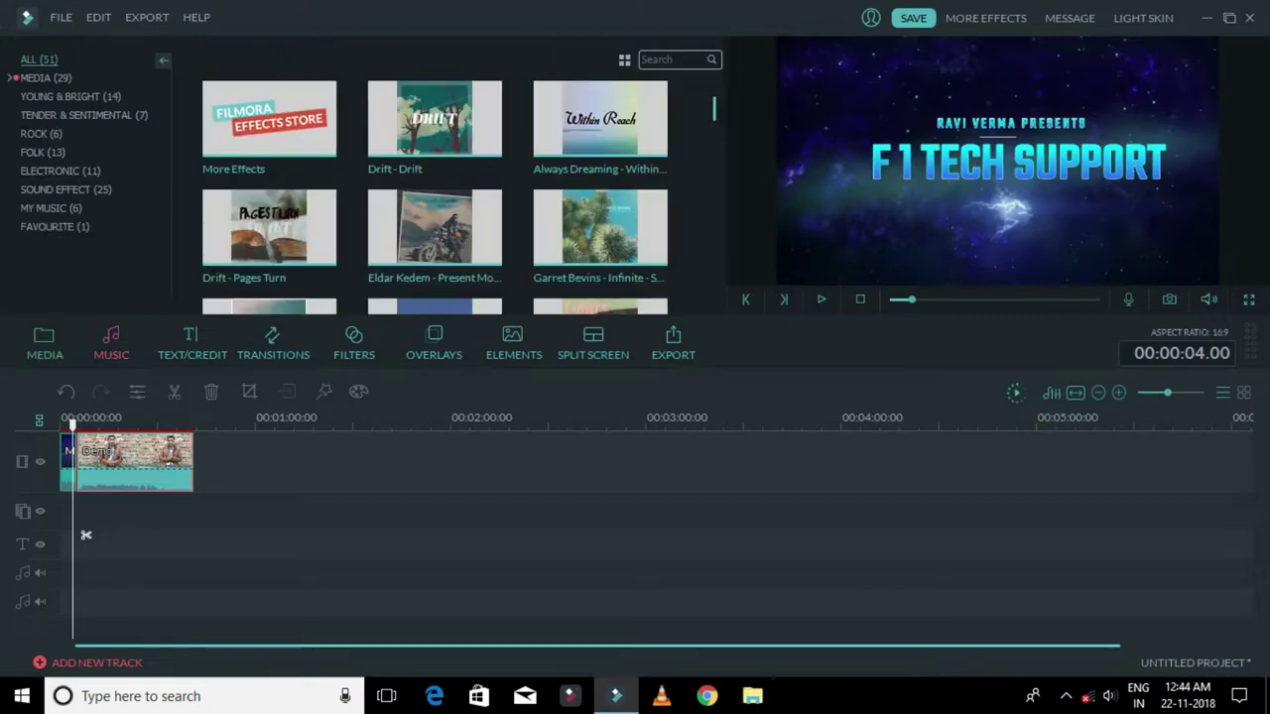
{"action": "left_click", "coordinate": [55, 226]}
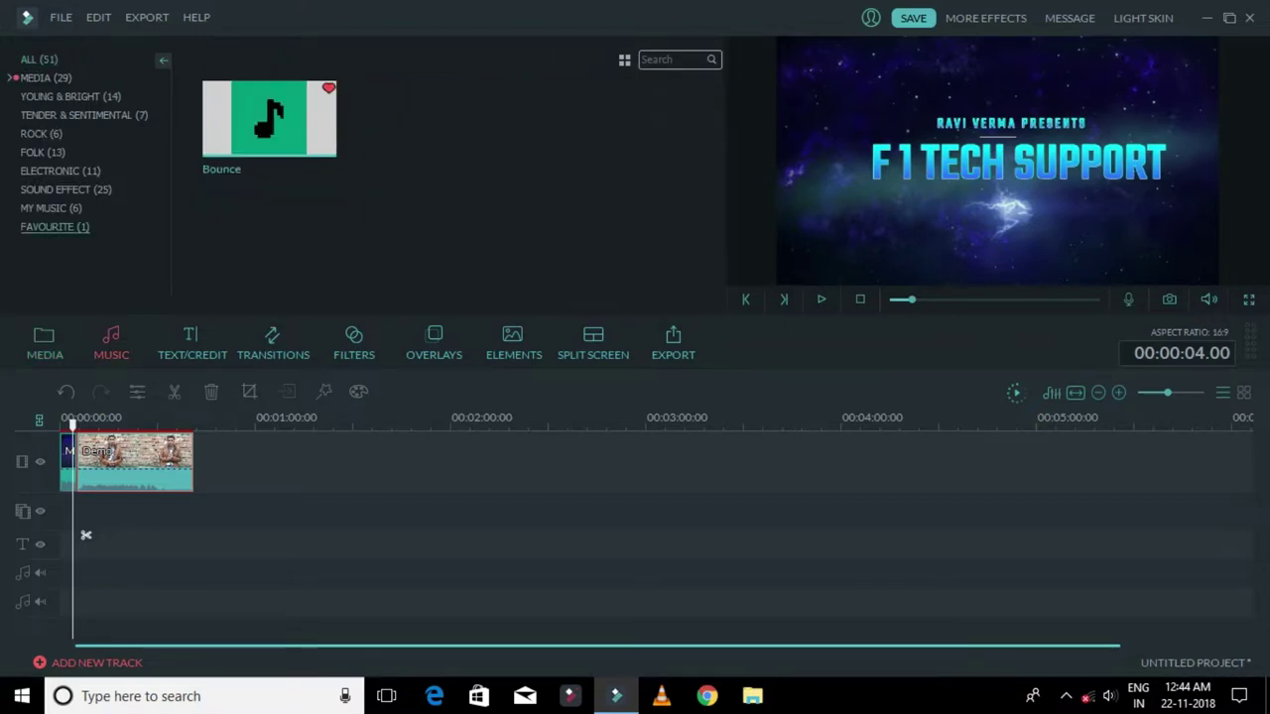
{"action": "left_click", "coordinate": [269, 117]}
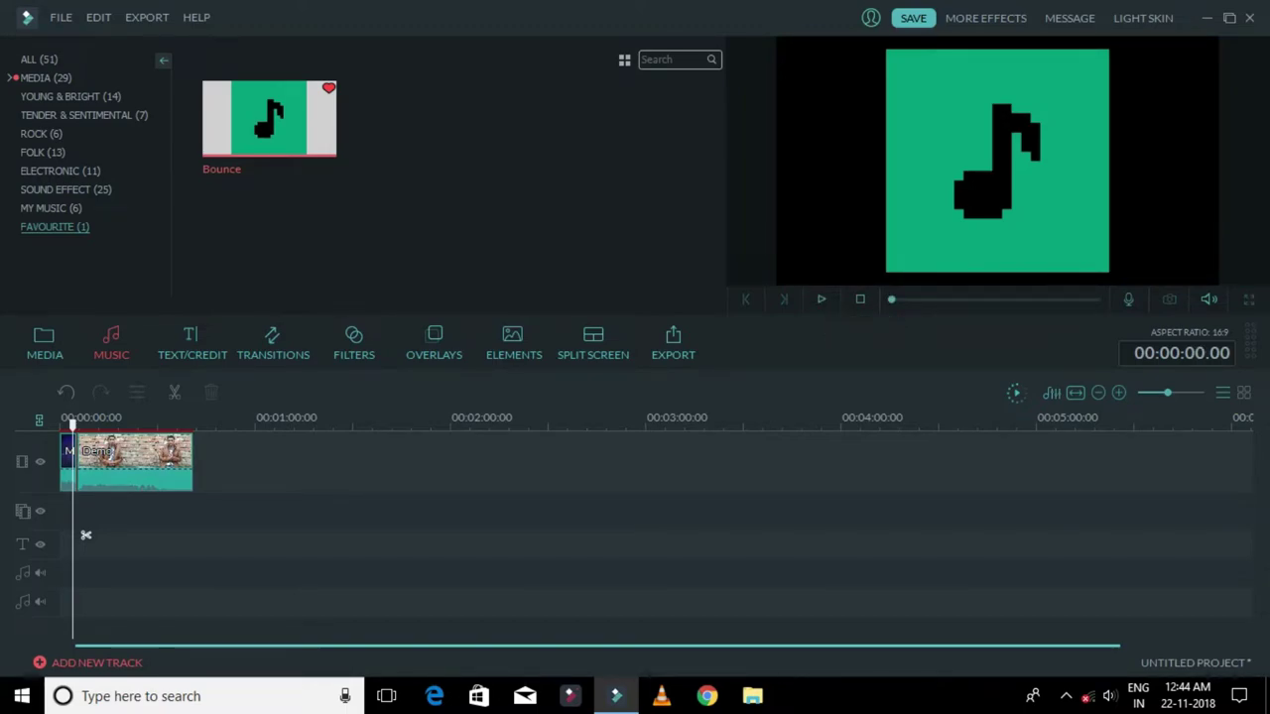
{"action": "left_click", "coordinate": [268, 118]}
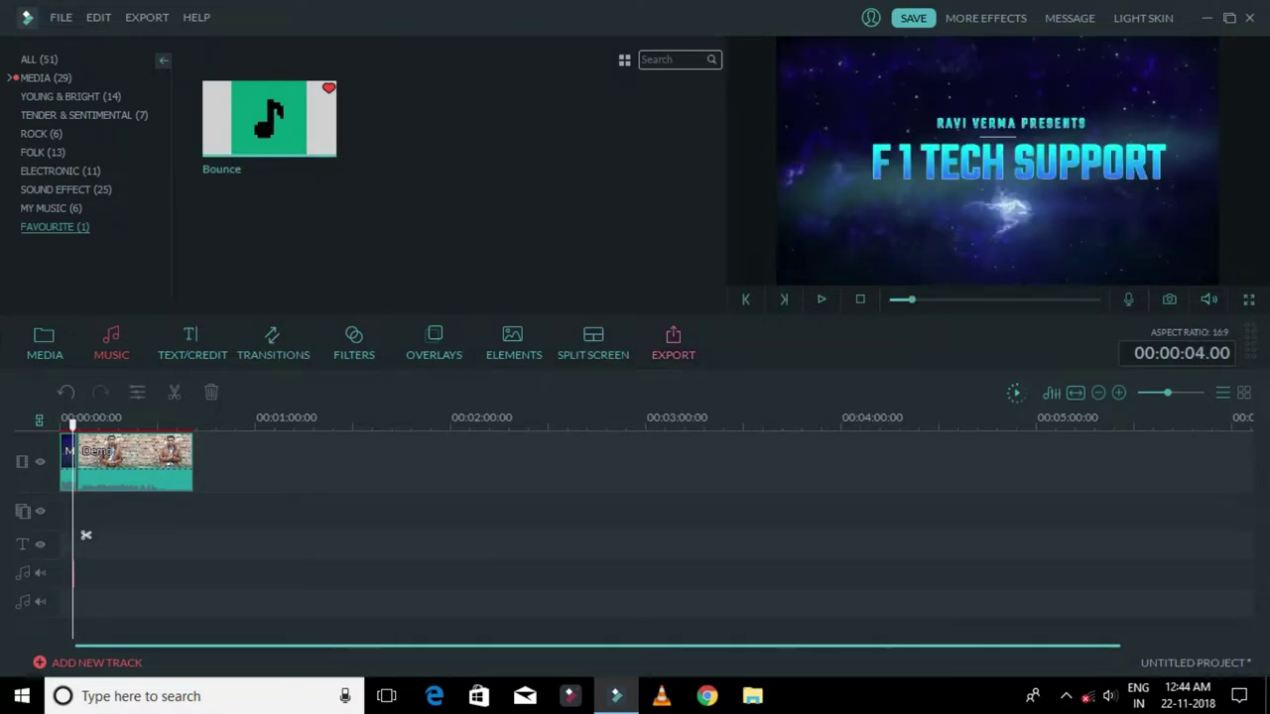
{"action": "left_click", "coordinate": [820, 298]}
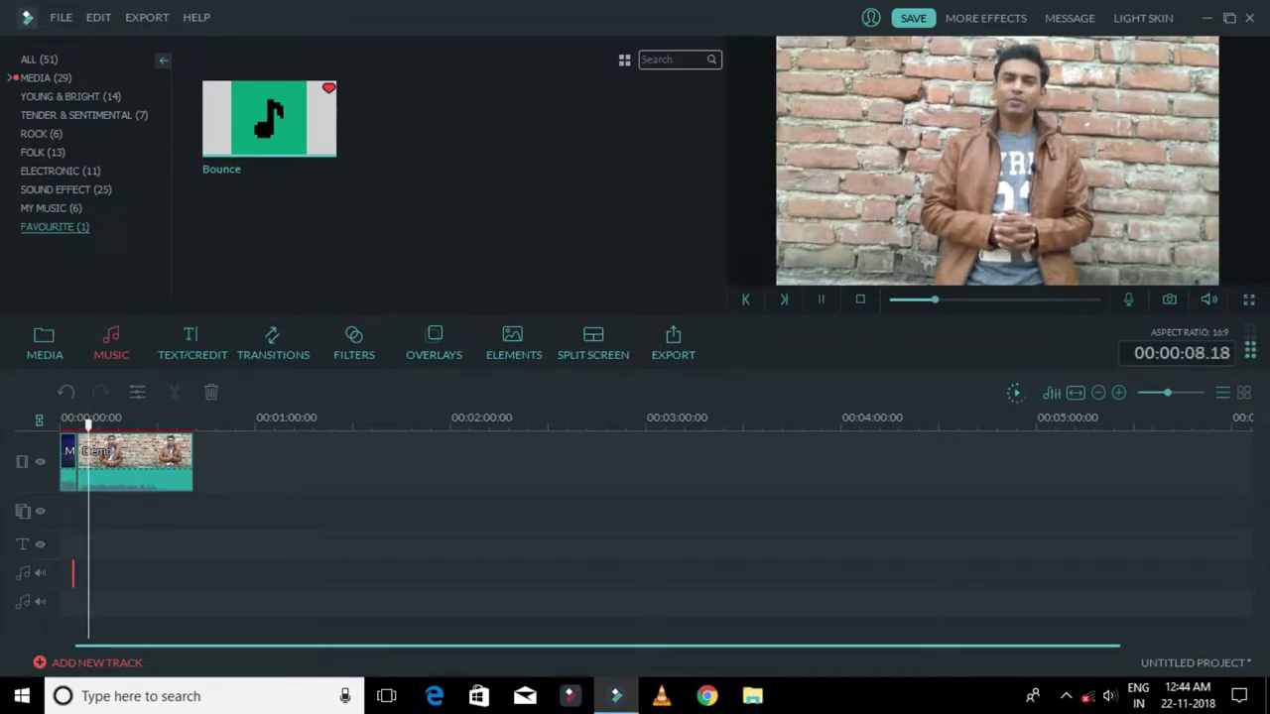
Undo the last placement of the Bounce sound on the first audio track and stop playback near the end of the intro
{"action": "right_click", "coordinate": [347, 439]}
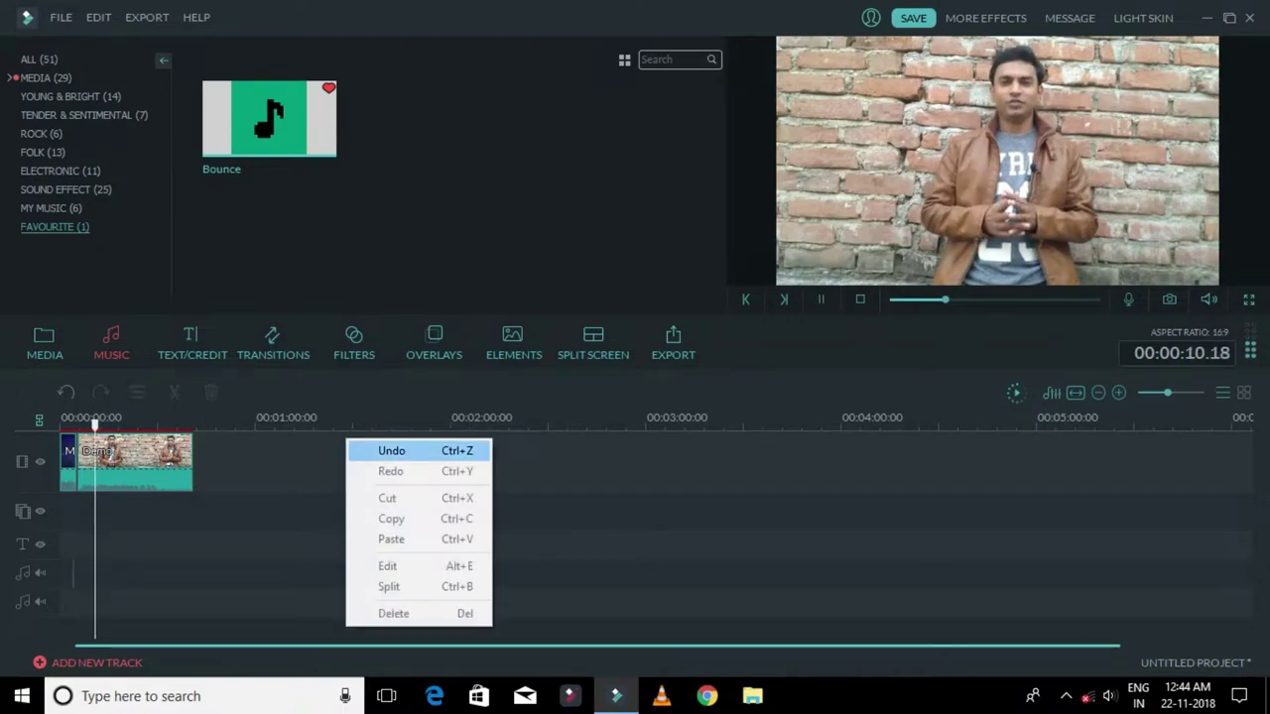
{"action": "left_click", "coordinate": [390, 447]}
{"action": "key", "text": "space"}
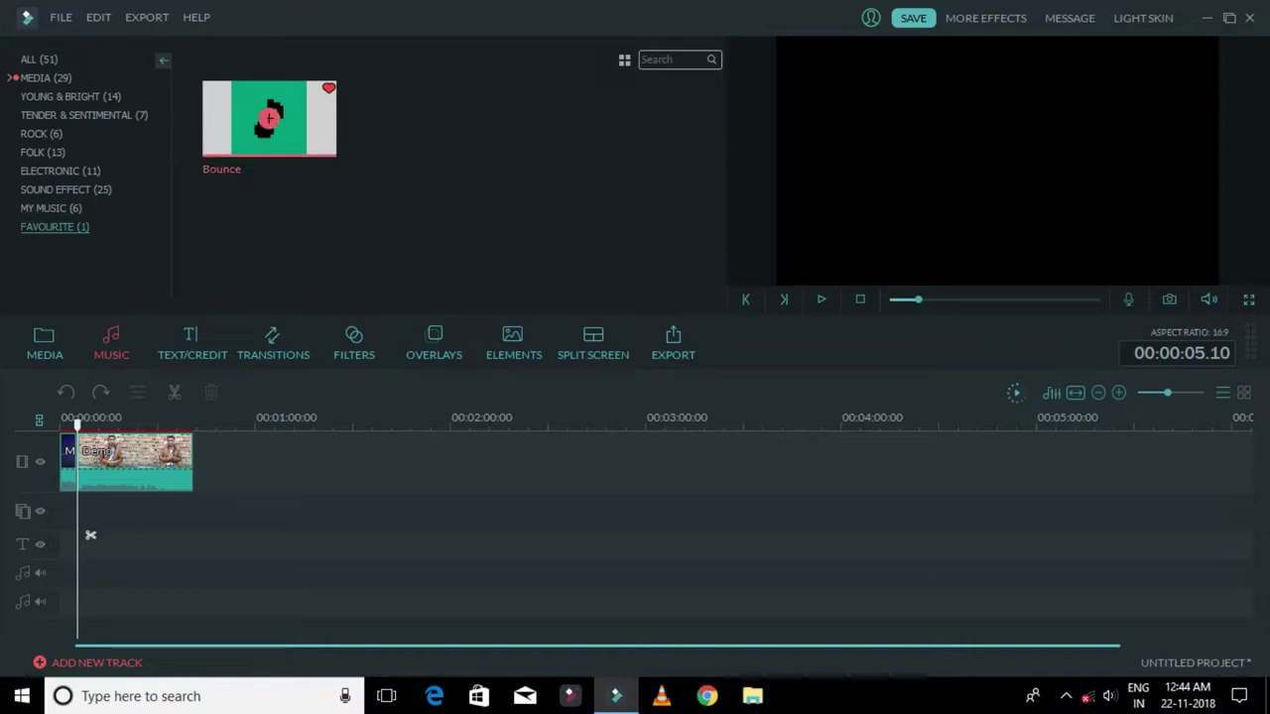
Add the Bounce sound to the first audio track at 00:00:05.10, play from there, and return the playhead to the start
{"action": "left_click", "coordinate": [269, 118]}
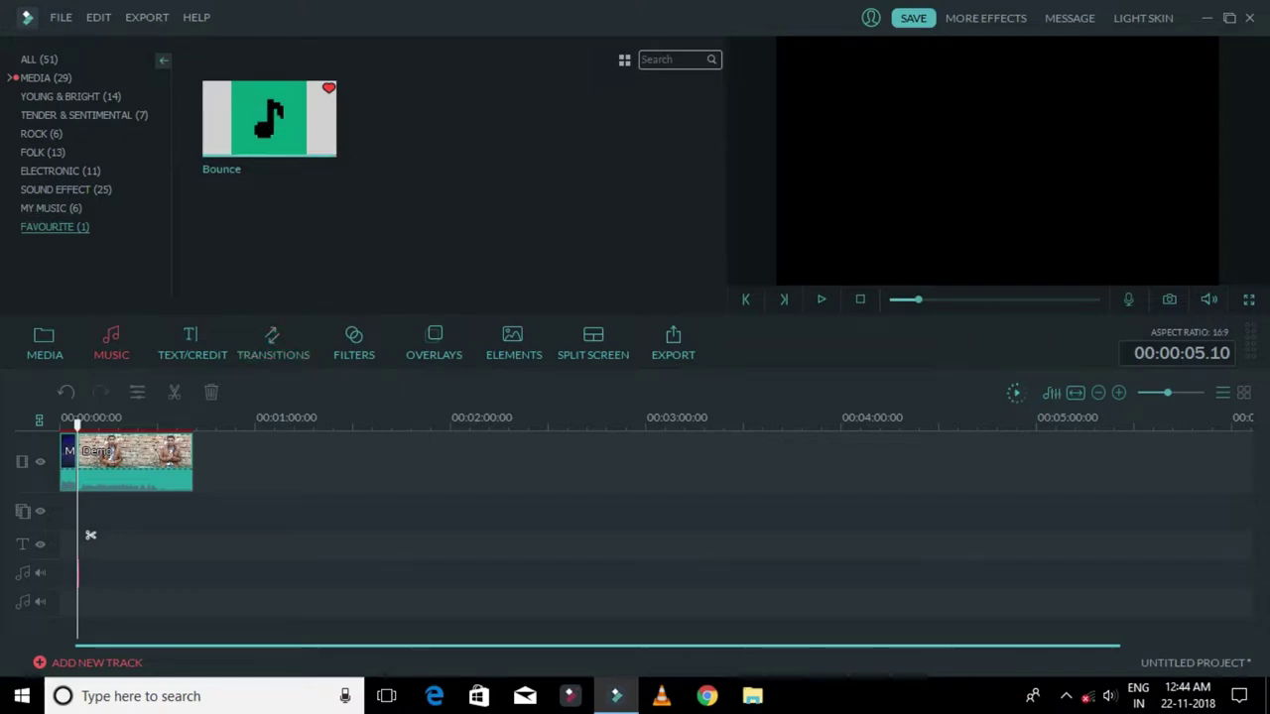
{"action": "key", "text": "space"}
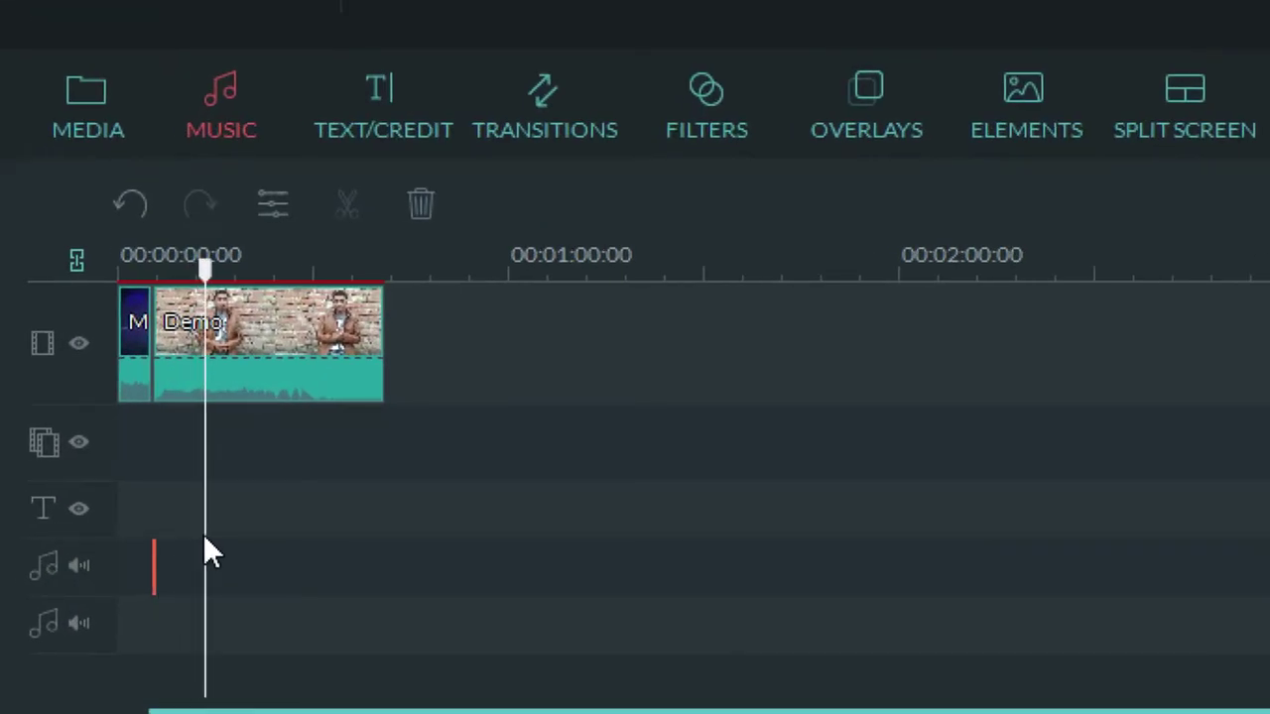
{"action": "left_click_drag", "start_coordinate": [203, 536], "coordinate": [14, 622]}
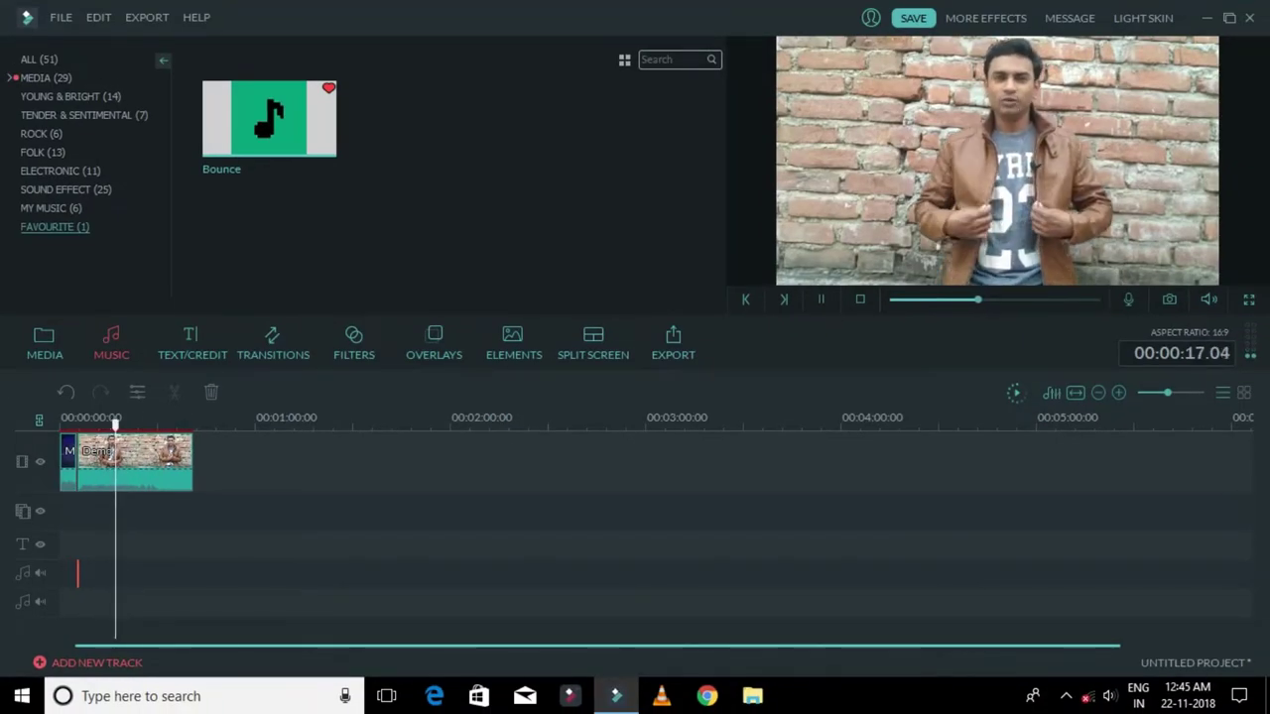
{"action": "left_click", "coordinate": [61, 534]}
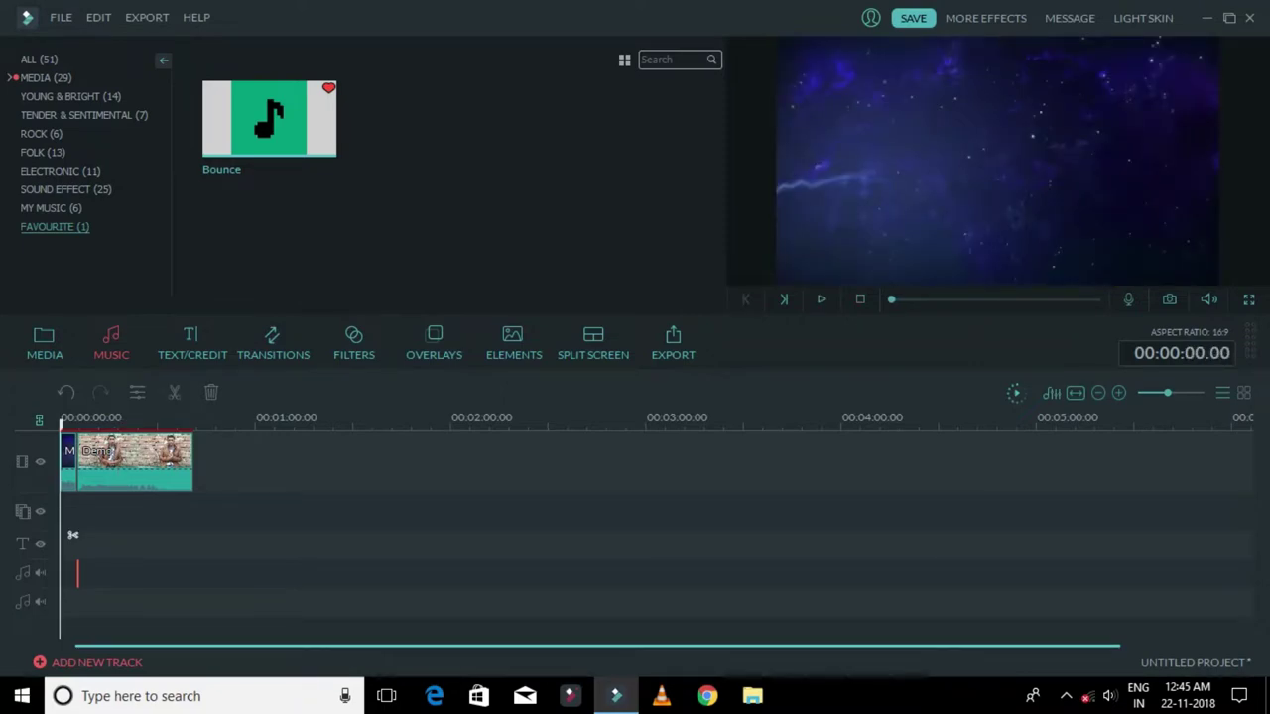
Zoom in on the timeline to examine where the Bounce sound sits relative to the cut, and zoom back out
{"action": "key", "text": "ctrl+plus"}
{"action": "key", "text": "ctrl+plus"}
{"action": "key", "text": "ctrl+plus"}
{"action": "key", "text": "ctrl+plus"}
{"action": "key", "text": "ctrl+plus"}
{"action": "key", "text": "ctrl+plus"}
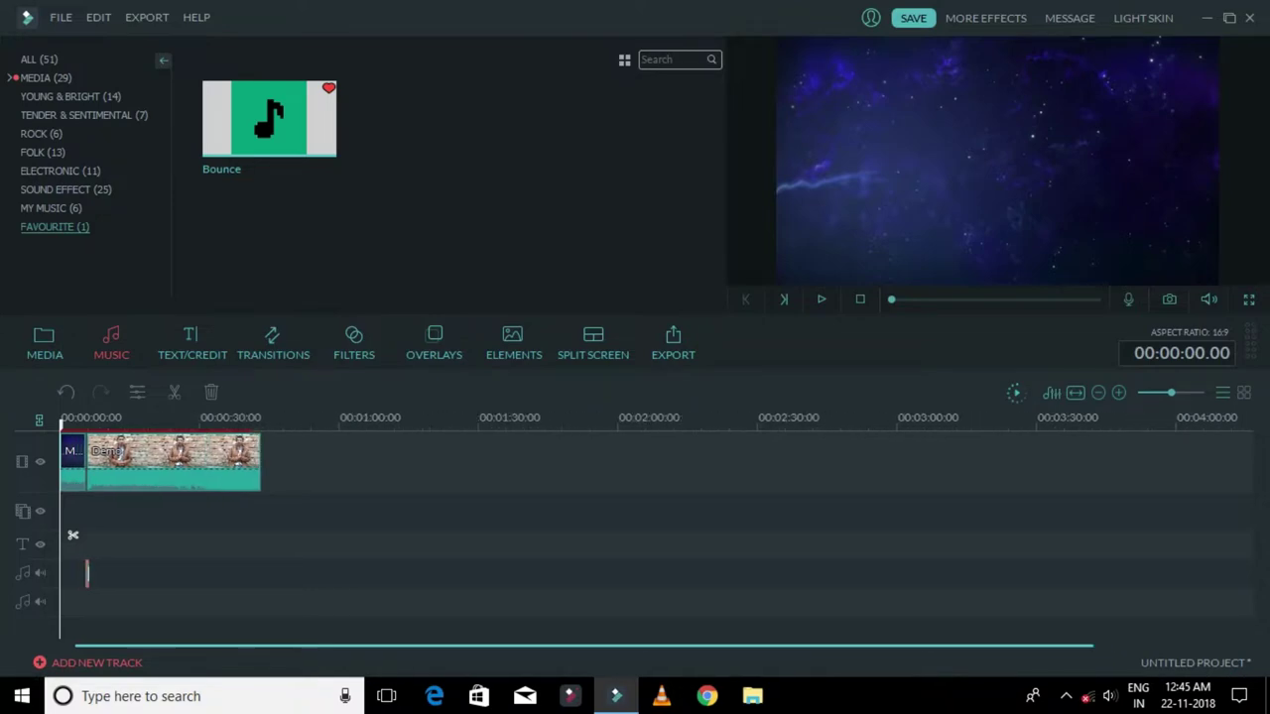
{"action": "key", "text": "ctrl+plus"}
{"action": "key", "text": "ctrl+plus"}
{"action": "key", "text": "ctrl+plus"}
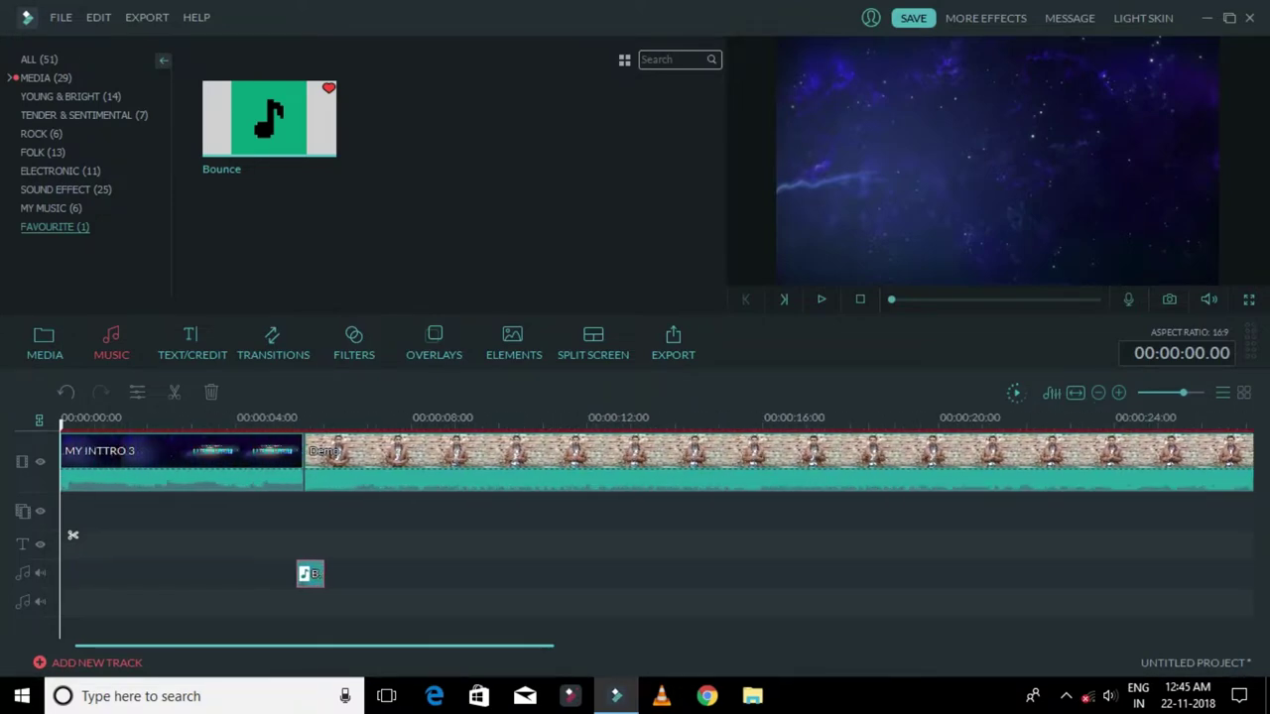
{"action": "key", "text": "ctrl+minus"}
{"action": "key", "text": "ctrl+minus"}
{"action": "key", "text": "ctrl+minus"}
{"action": "key", "text": "ctrl+minus"}
{"action": "key", "text": "ctrl+minus"}
{"action": "key", "text": "ctrl+minus"}
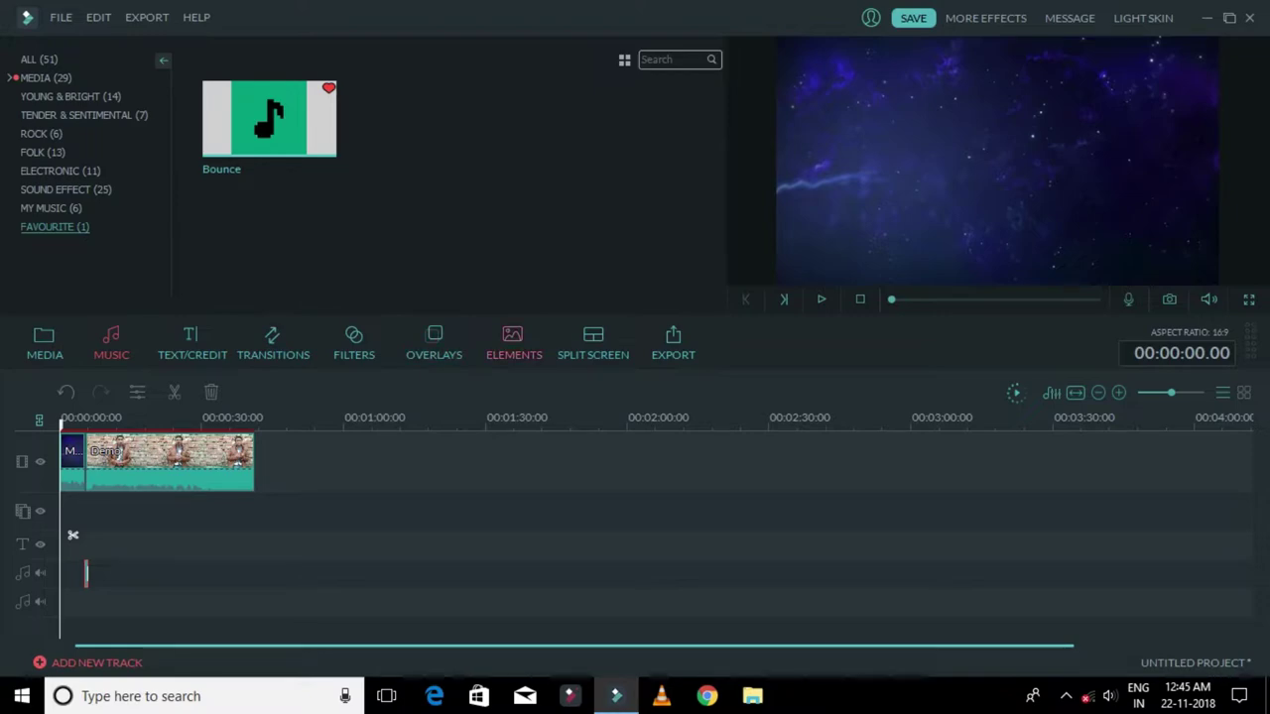
Show the full transitions library, leaving the project unsaved
{"action": "left_click", "coordinate": [273, 342]}
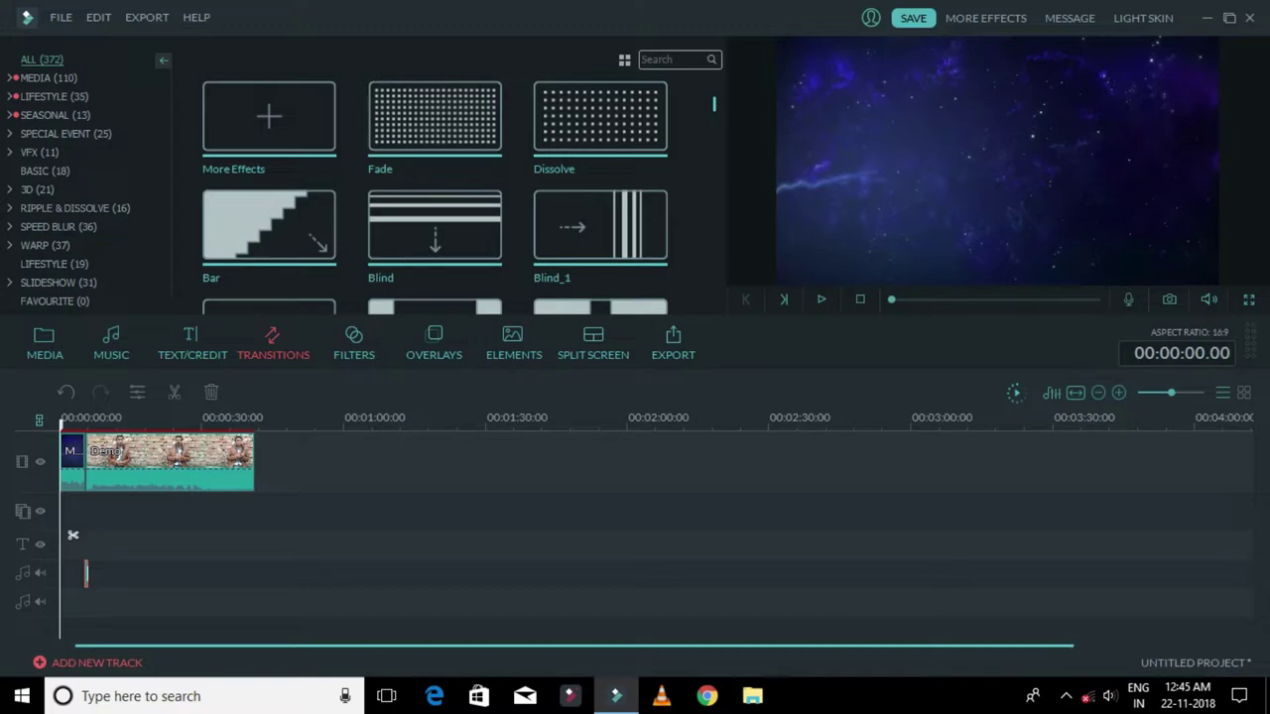
{"action": "key", "text": "ctrl+s"}
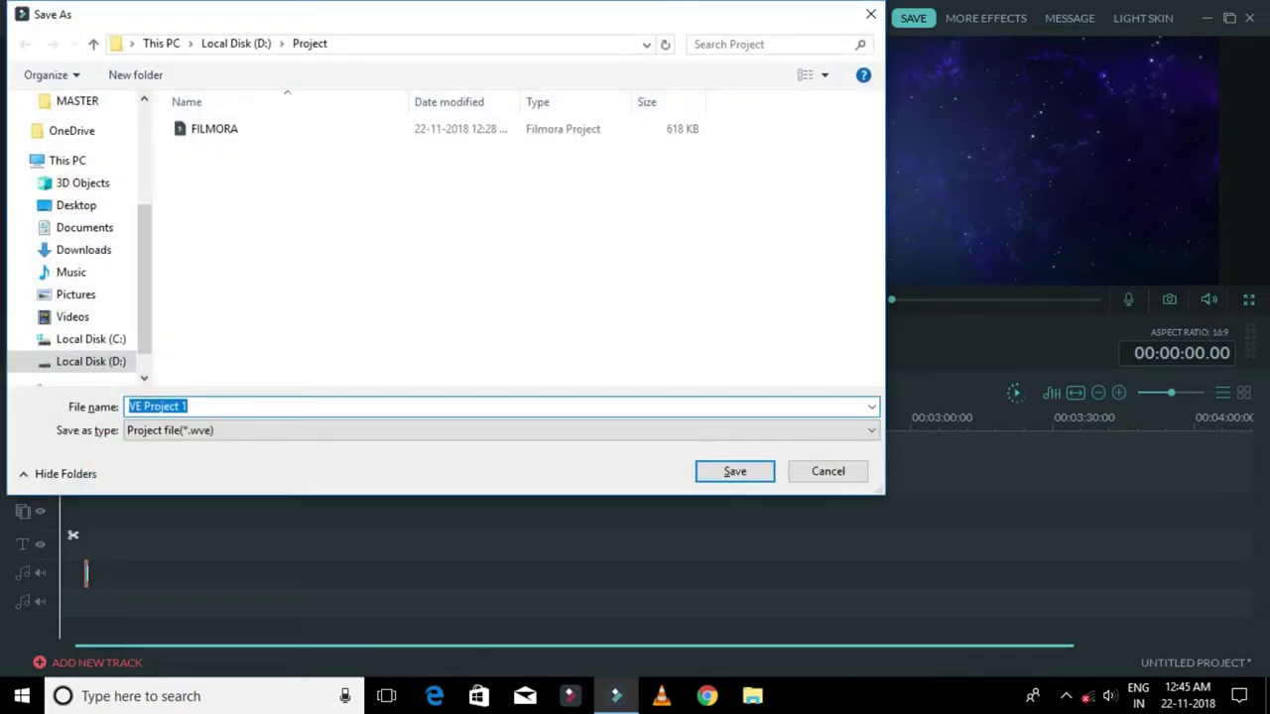
{"action": "key", "text": "Escape"}
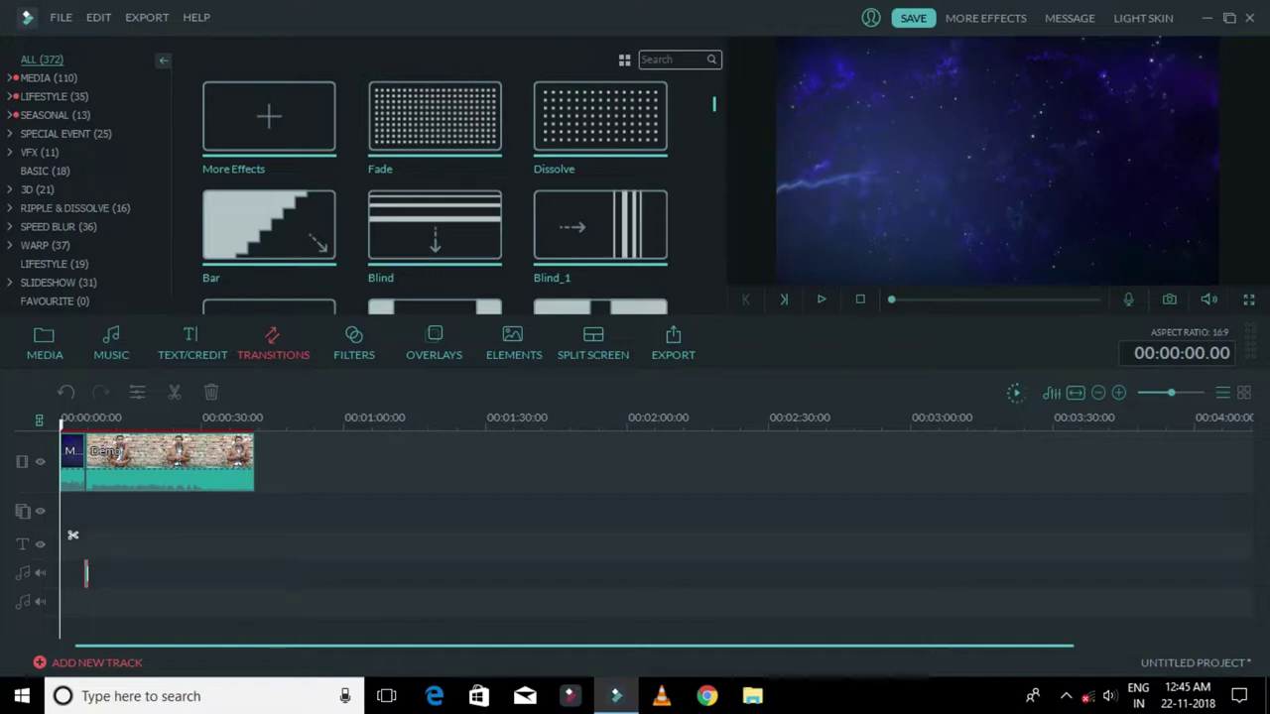
Delete the Bounce sound from the audio track and play the timeline through the cut between the intro and Demo clips
{"action": "key", "text": "Delete"}
{"action": "key", "text": "space"}
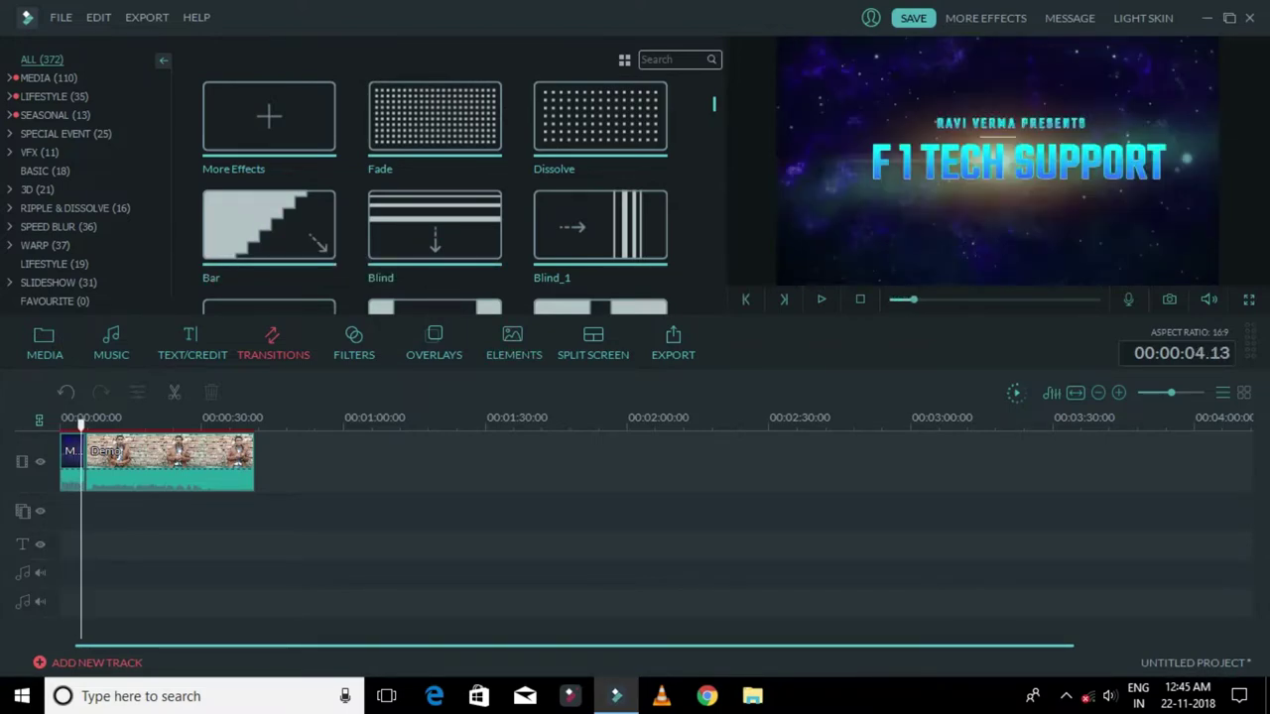
{"action": "left_click_drag", "start_coordinate": [91, 425], "coordinate": [82, 424]}
{"action": "left_click", "coordinate": [820, 299]}
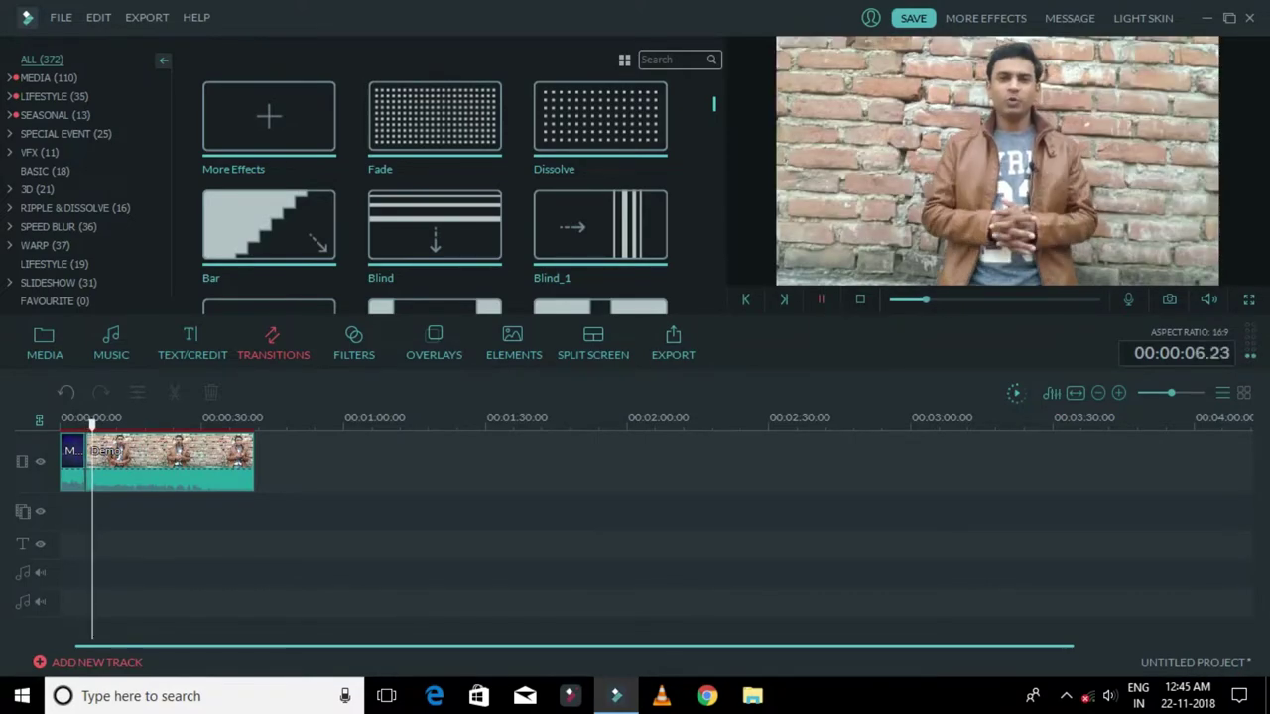
{"action": "left_click", "coordinate": [821, 298]}
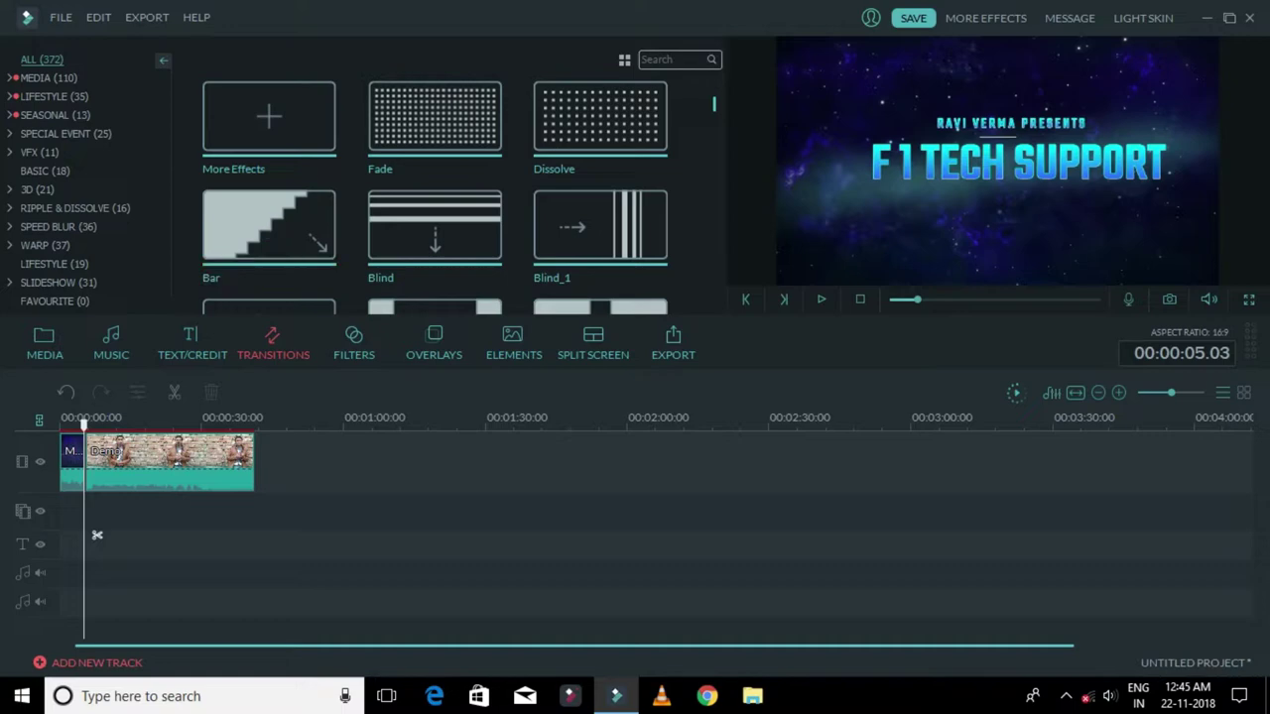
Browse the transitions library and preview a transition such as Col_merge
{"action": "scroll", "coordinate": [434, 198], "scroll_direction": "down", "scroll_amount": 3}
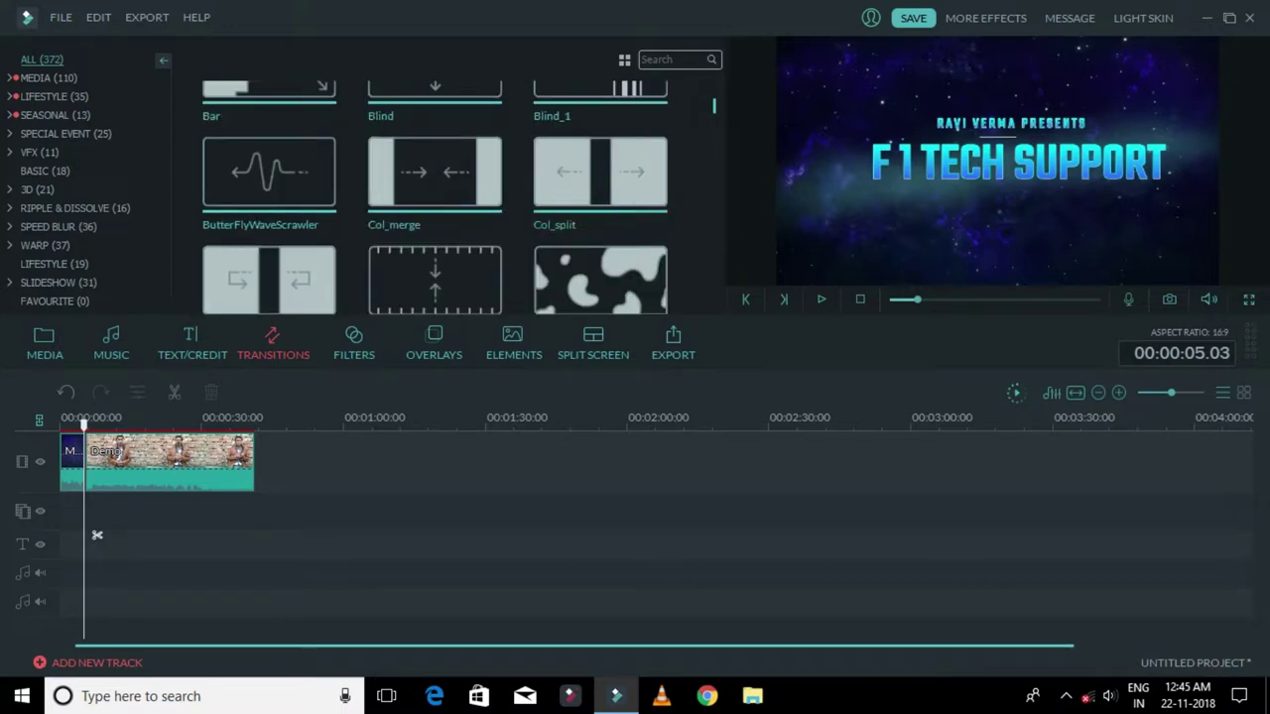
{"action": "double_click", "coordinate": [269, 174]}
{"action": "left_click", "coordinate": [822, 299]}
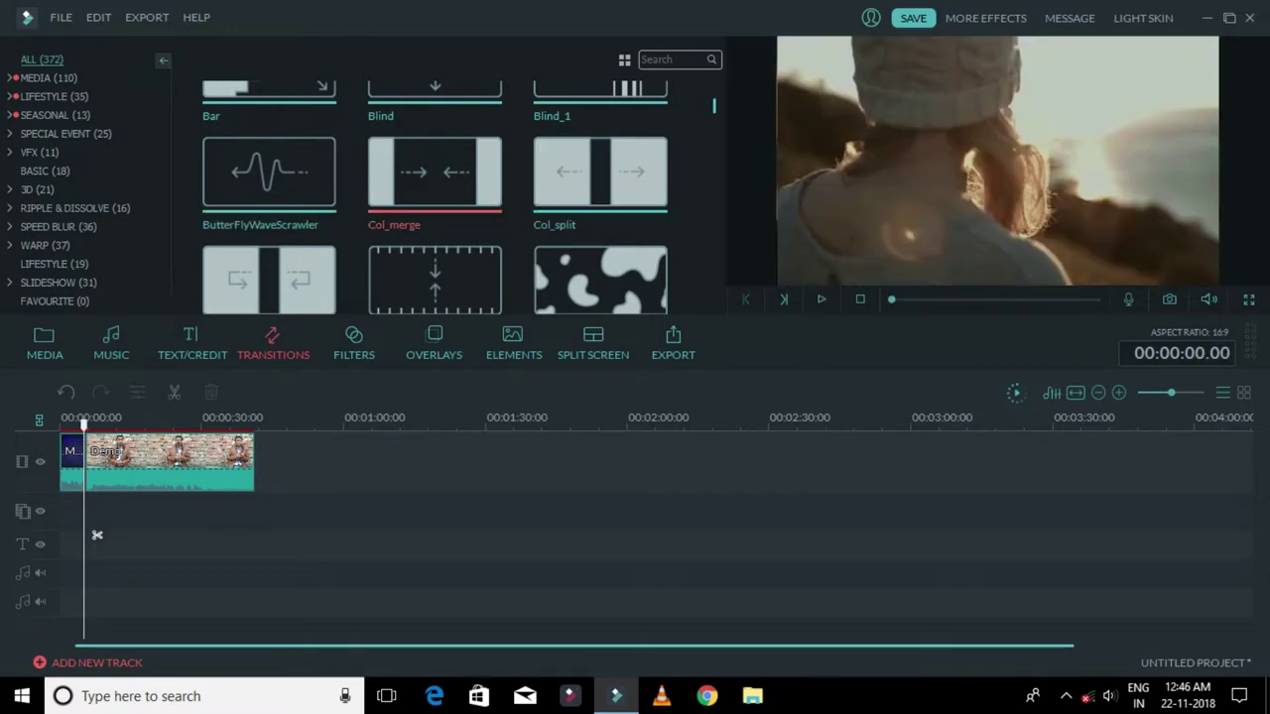
Find the CrossZoom transition and add it at the cut between the intro and Demo clips
{"action": "scroll", "coordinate": [600, 230], "scroll_direction": "down", "scroll_amount": 3}
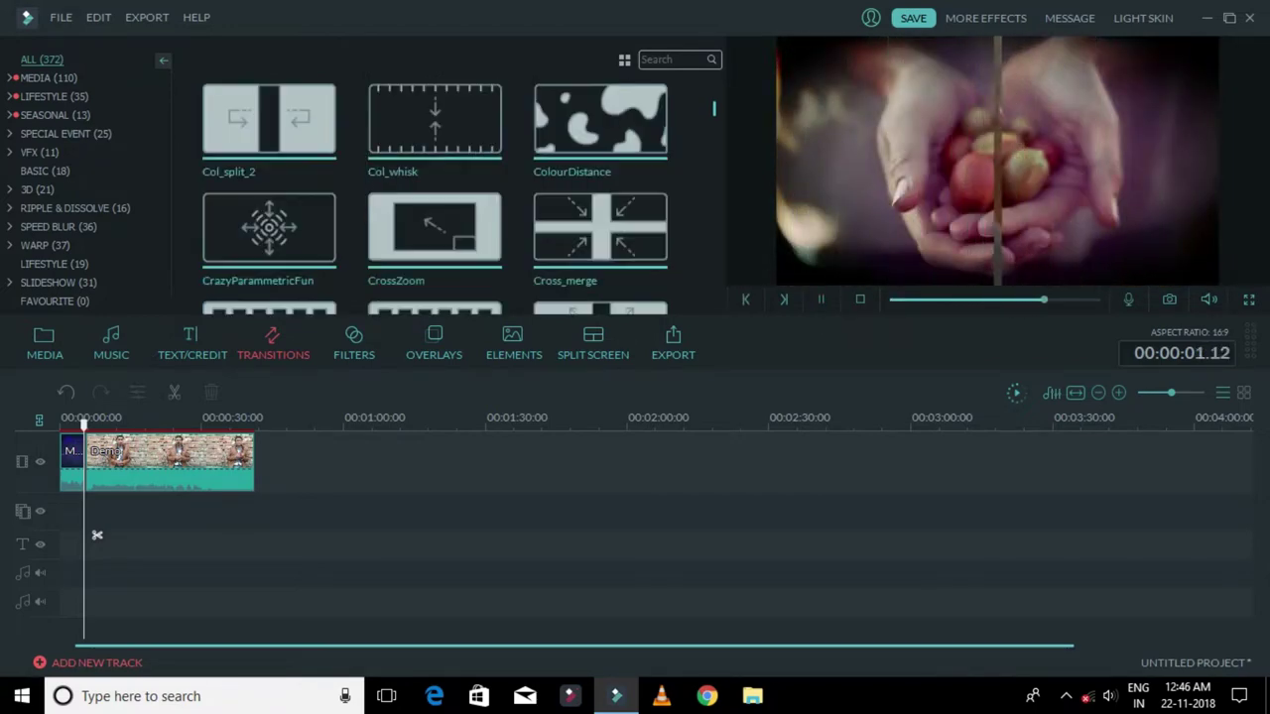
{"action": "left_click", "coordinate": [435, 230]}
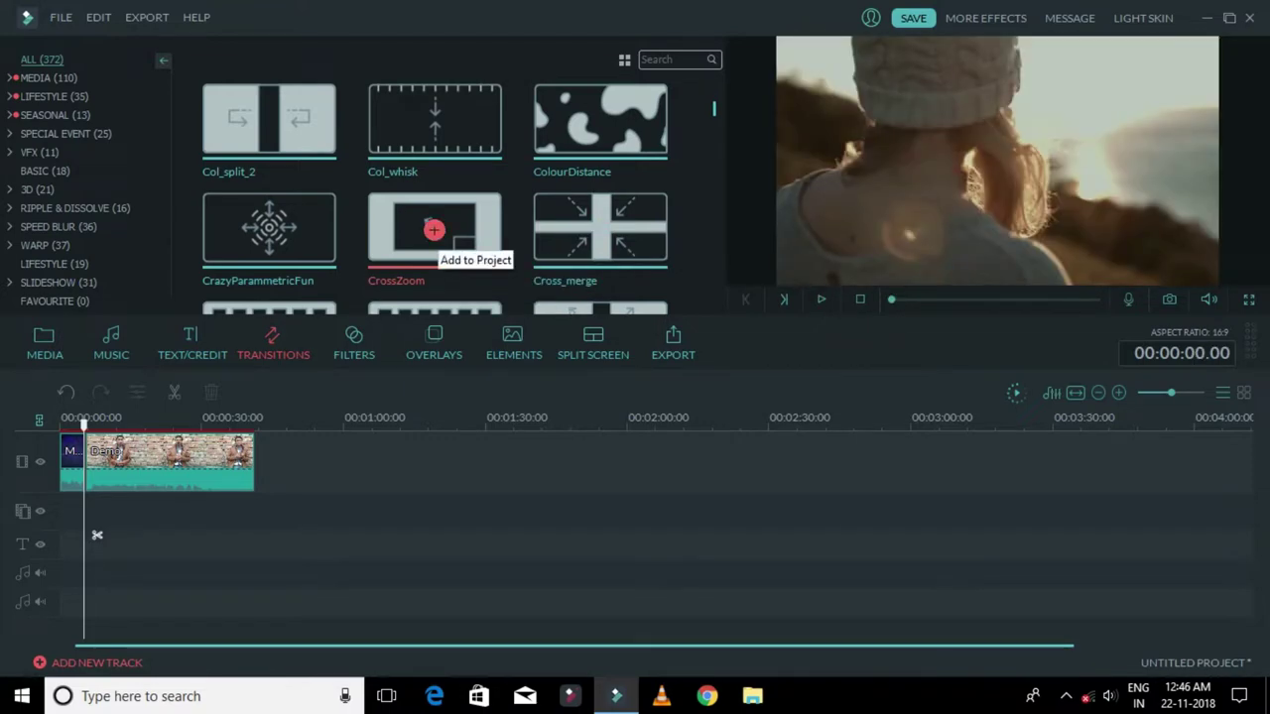
{"action": "left_click", "coordinate": [433, 230]}
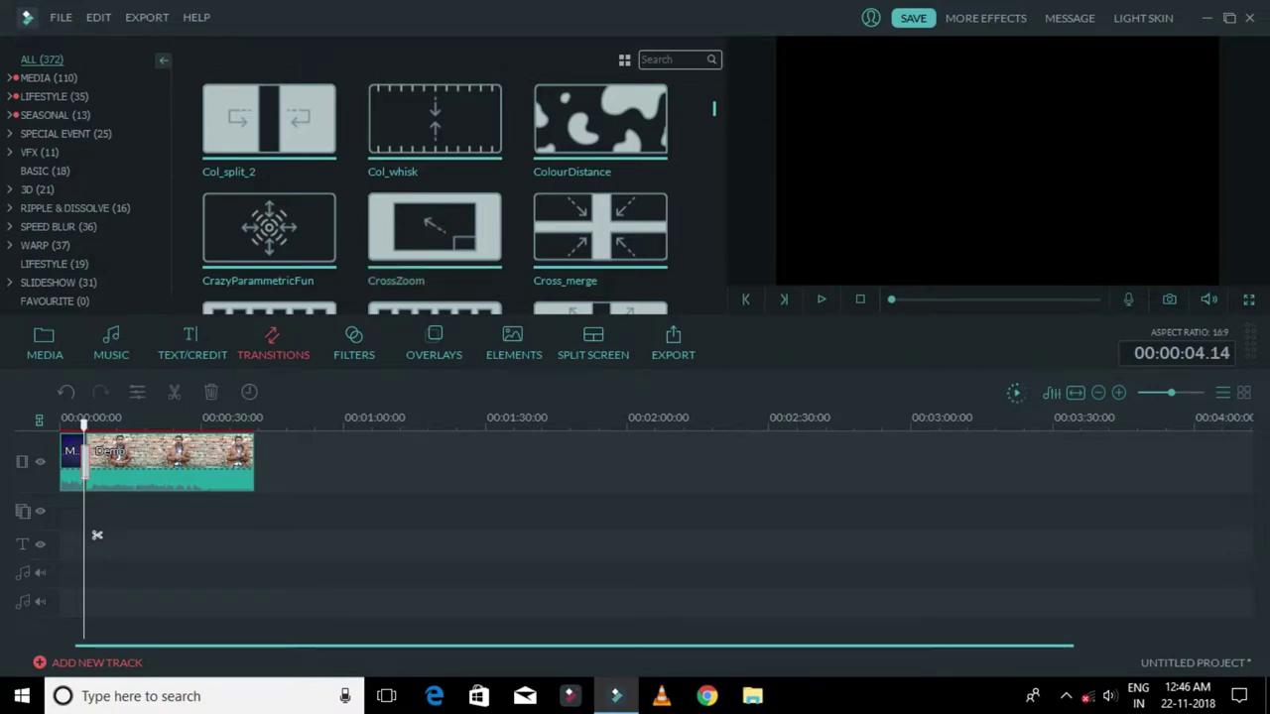
Play the timeline from 00:00:02.23 through the CrossZoom transition into the Demo clip, and stop playback
{"action": "left_click_drag", "start_coordinate": [94, 535], "coordinate": [86, 536]}
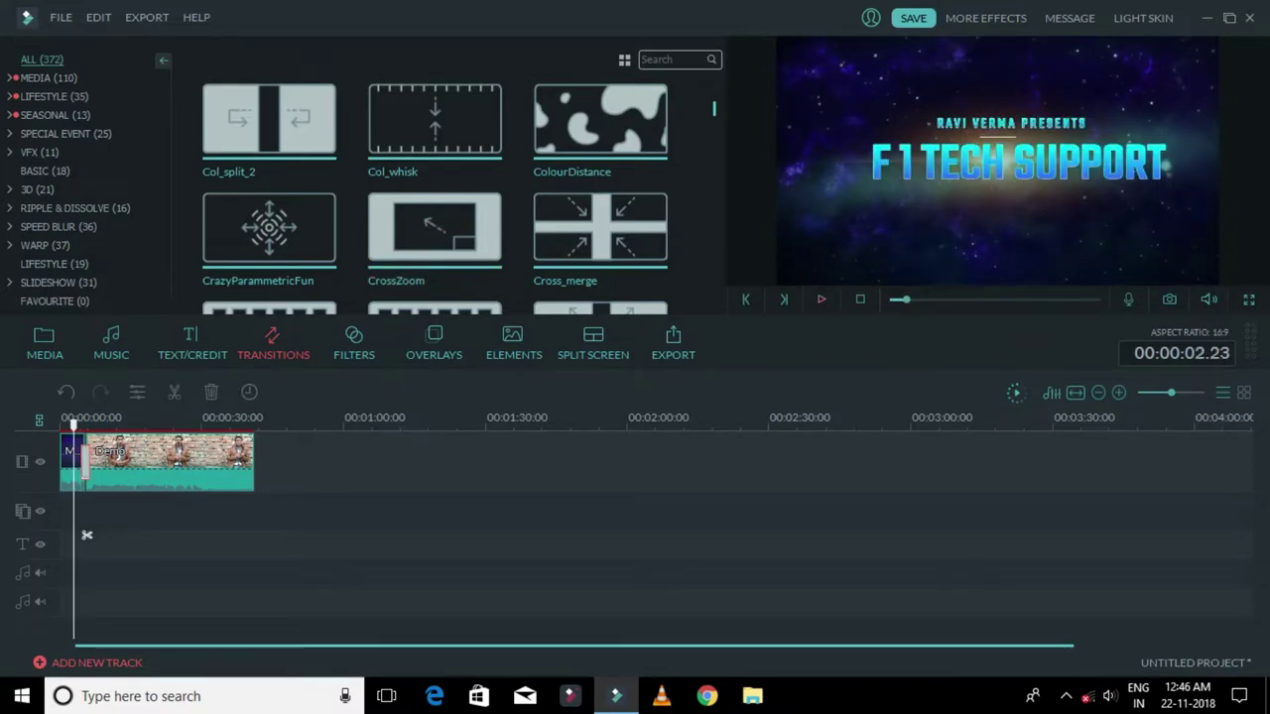
{"action": "left_click", "coordinate": [820, 298]}
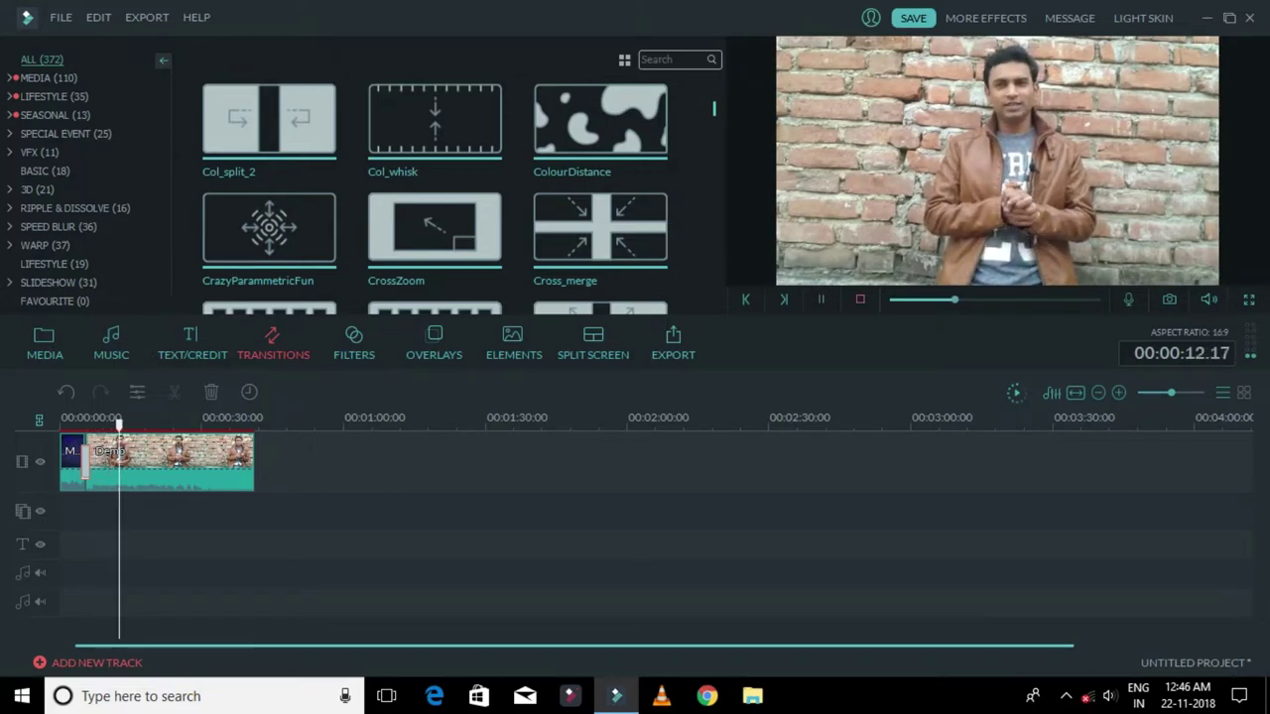
{"action": "left_click", "coordinate": [820, 298]}
{"action": "left_click", "coordinate": [820, 299]}
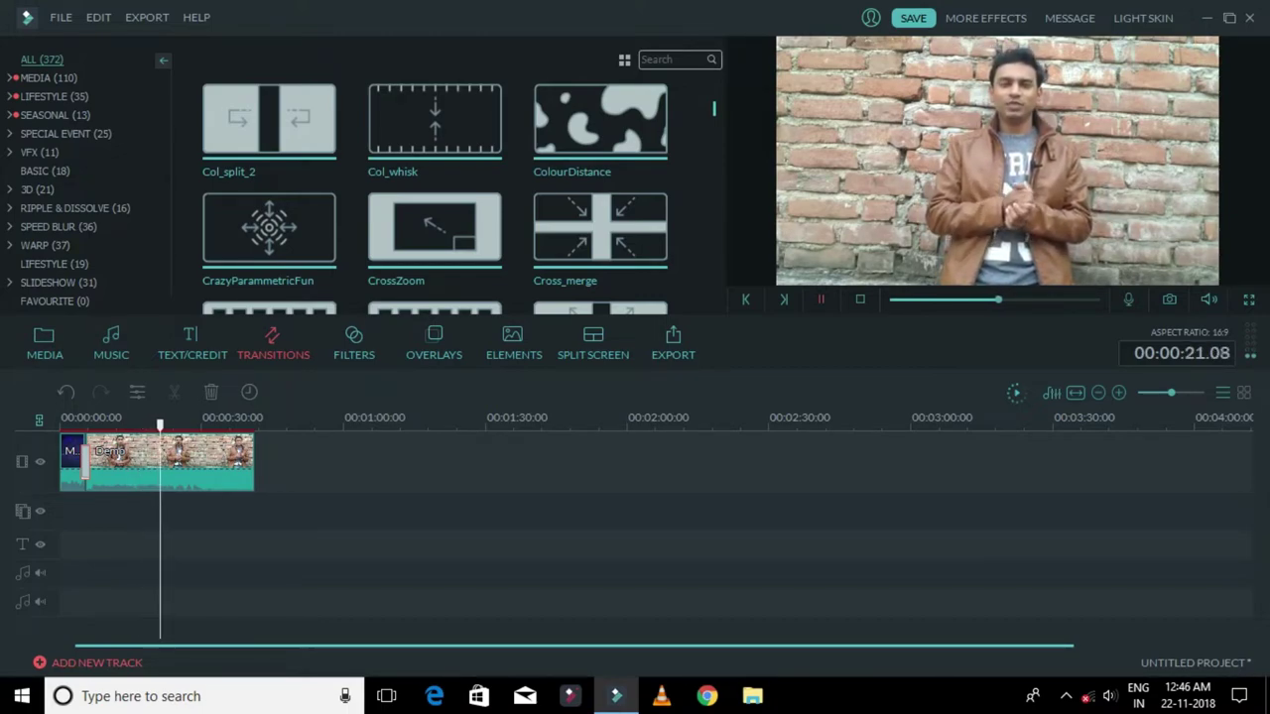
{"action": "key", "text": "space"}
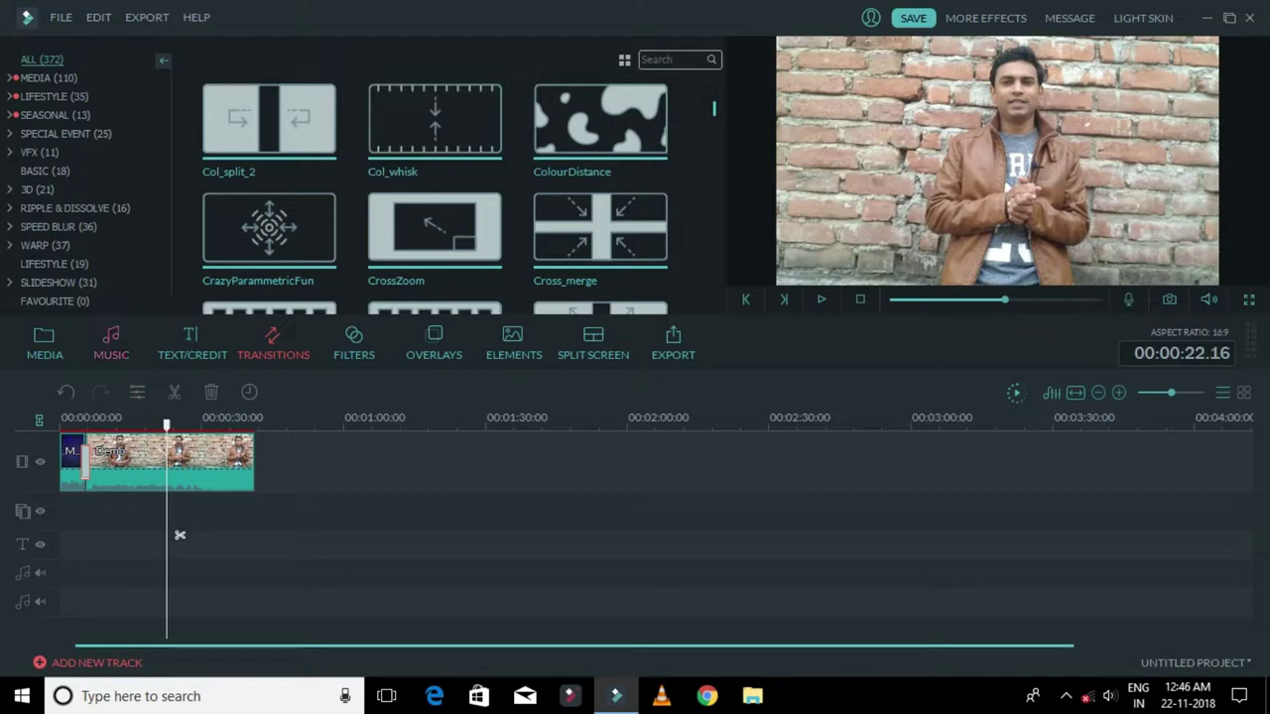
Browse the full text and credit library to examine the available title, opener and lower-third styles, including the News Set designs
{"action": "left_click", "coordinate": [111, 343]}
{"action": "left_click", "coordinate": [192, 344]}
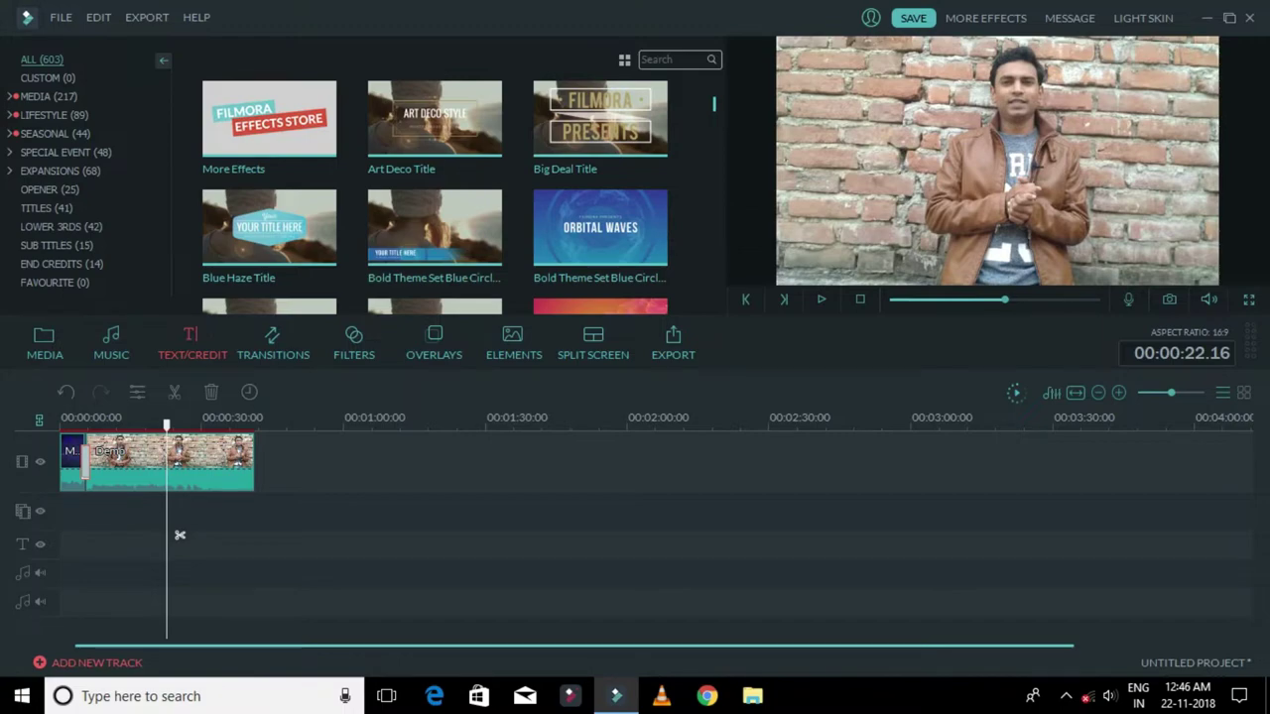
{"action": "scroll", "coordinate": [435, 197], "scroll_direction": "down", "scroll_amount": 6}
{"action": "scroll", "coordinate": [435, 197], "scroll_direction": "down", "scroll_amount": 6}
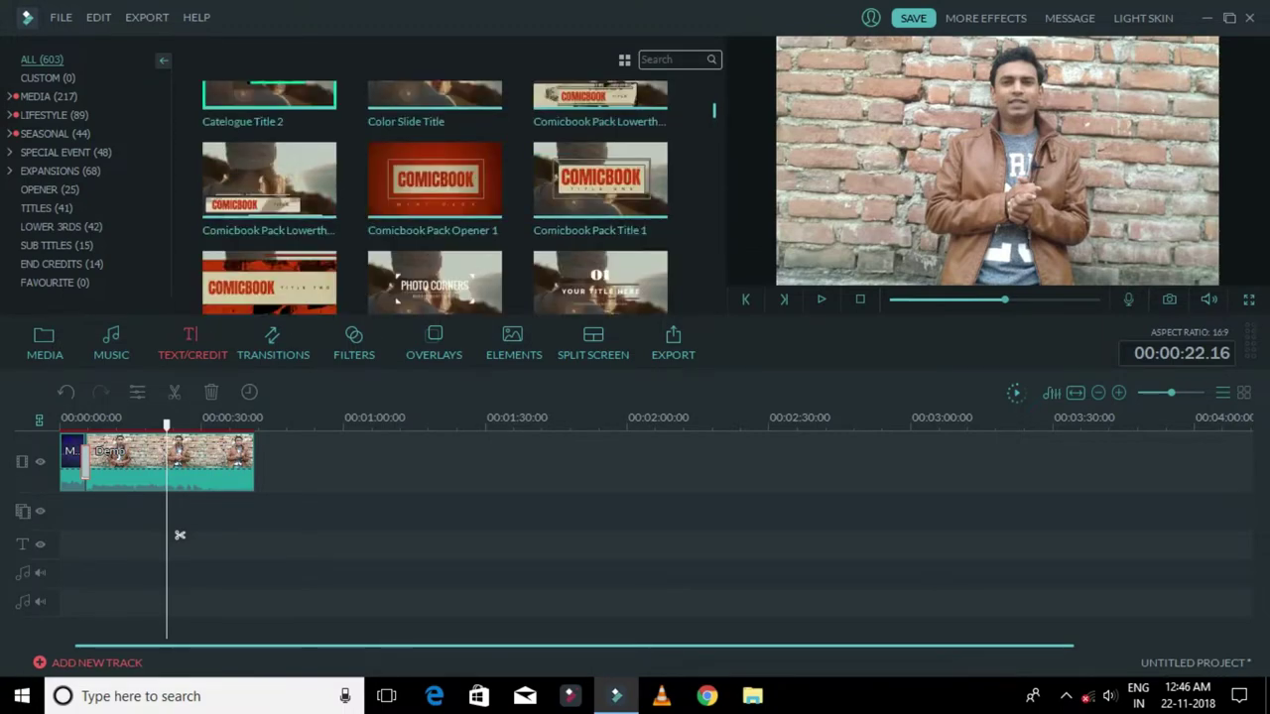
{"action": "scroll", "coordinate": [434, 188], "scroll_direction": "down", "scroll_amount": 8}
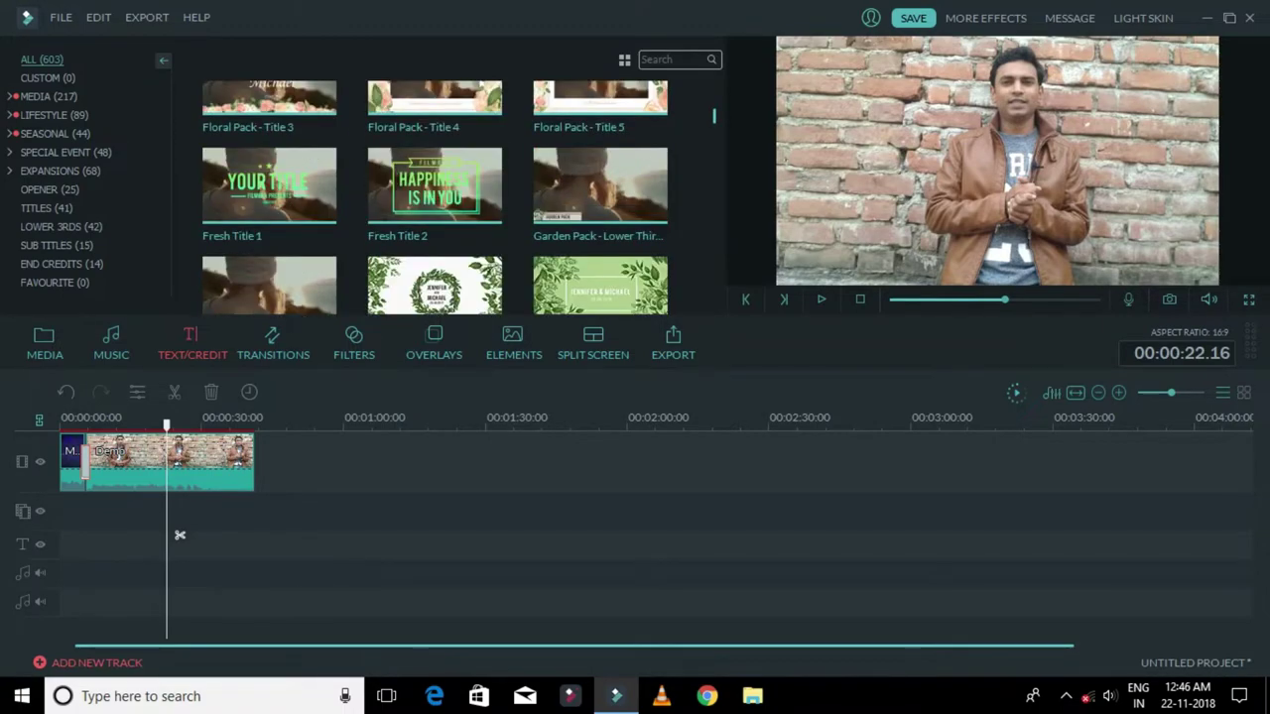
{"action": "scroll", "coordinate": [434, 188], "scroll_direction": "down", "scroll_amount": 3}
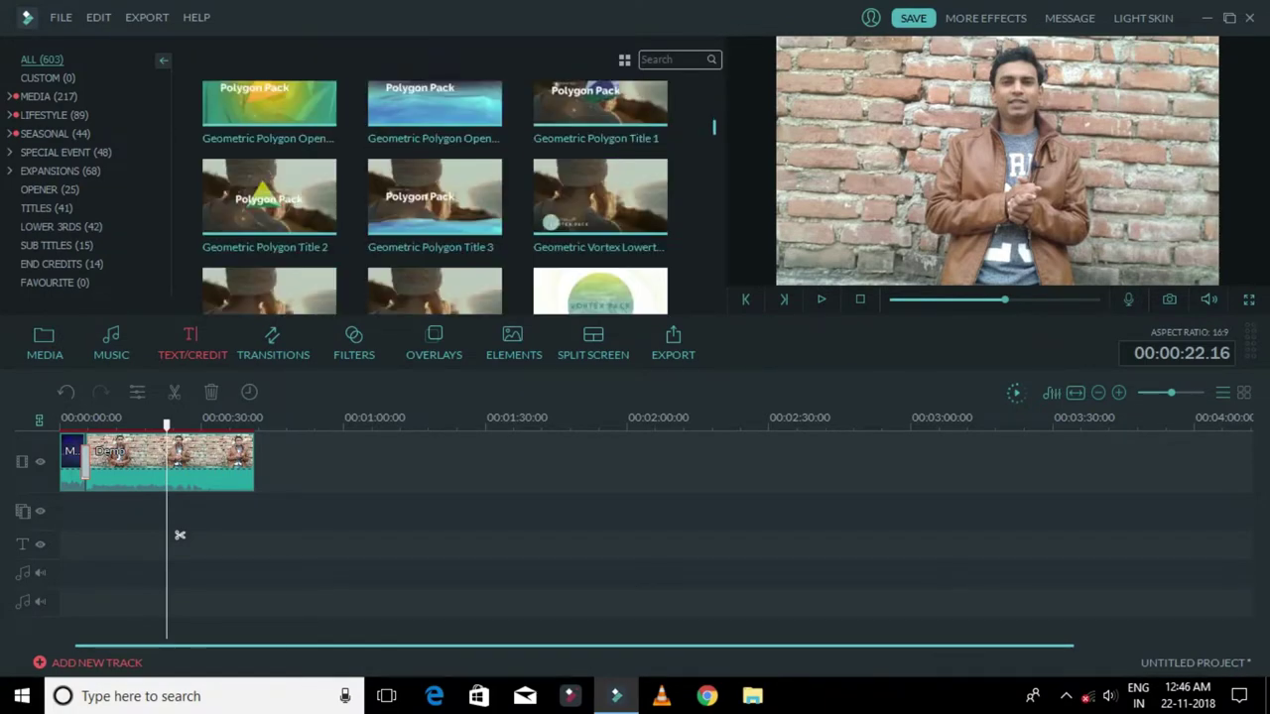
{"action": "scroll", "coordinate": [434, 188], "scroll_direction": "down", "scroll_amount": 3}
{"action": "scroll", "coordinate": [434, 188], "scroll_direction": "down", "scroll_amount": 2}
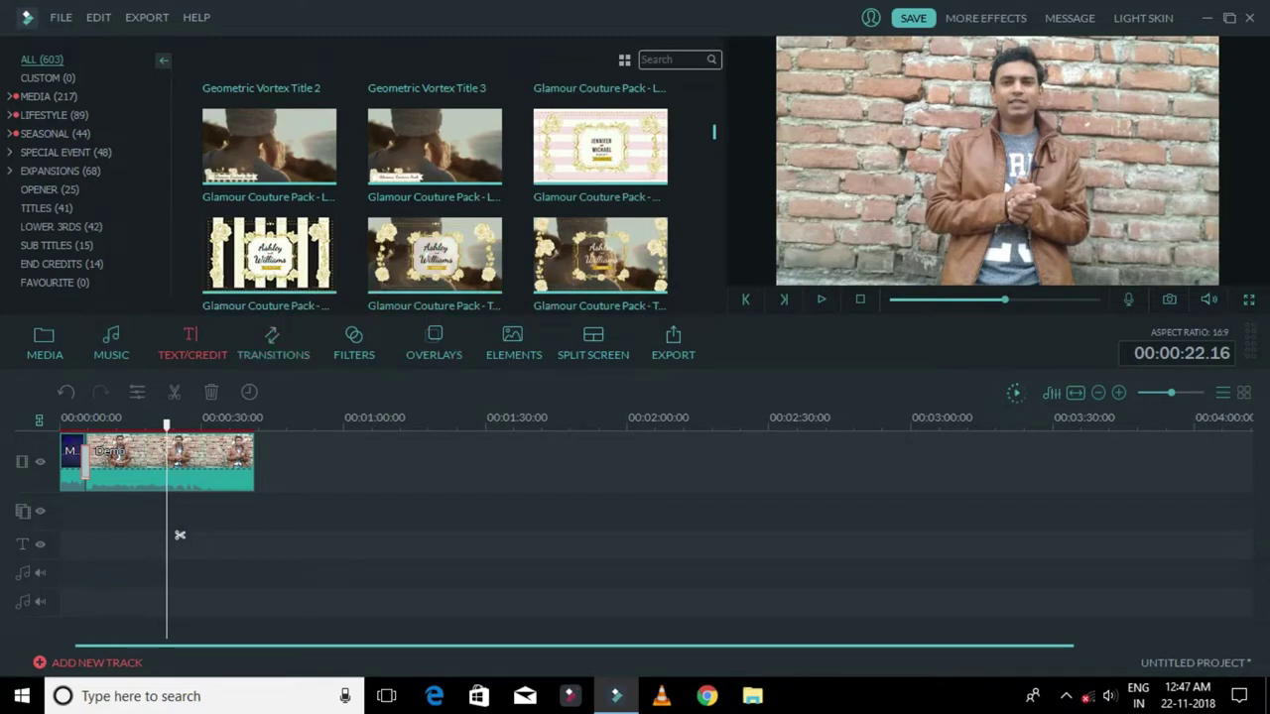
{"action": "scroll", "coordinate": [434, 188], "scroll_direction": "down", "scroll_amount": 2}
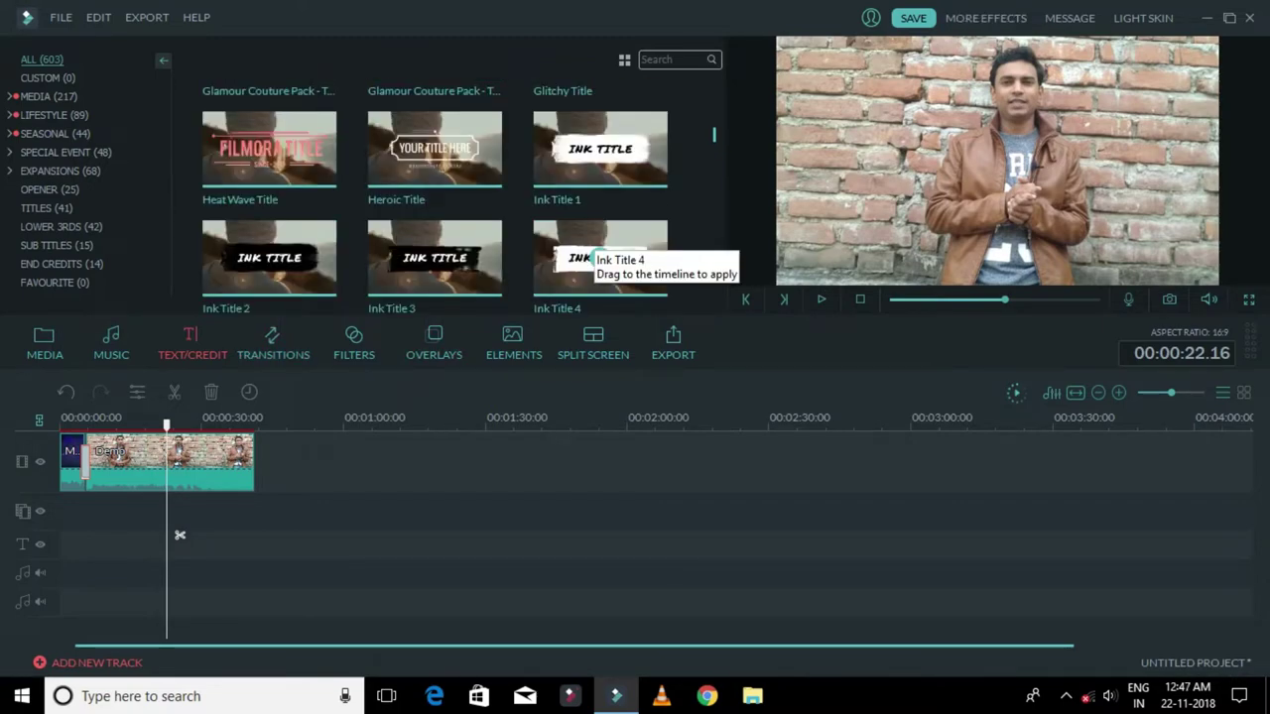
{"action": "scroll", "coordinate": [594, 255], "scroll_direction": "down", "scroll_amount": 2}
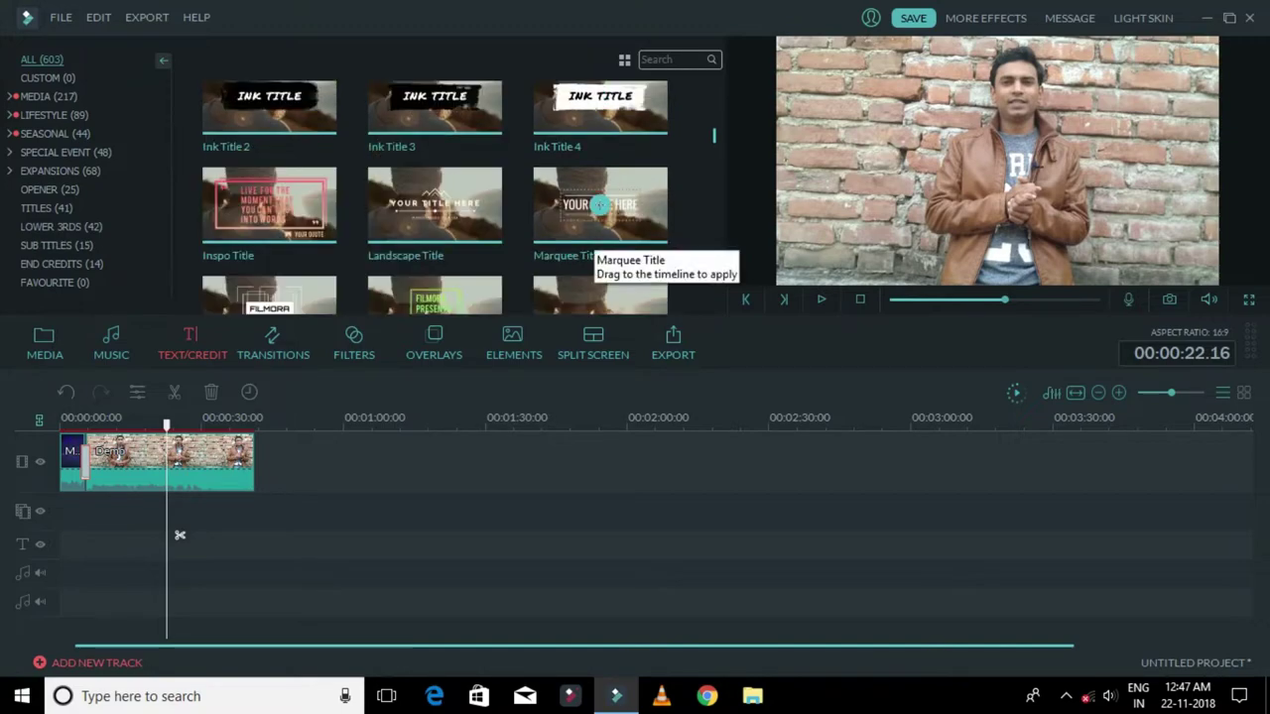
{"action": "scroll", "coordinate": [594, 255], "scroll_direction": "down", "scroll_amount": 4}
{"action": "scroll", "coordinate": [599, 206], "scroll_direction": "down", "scroll_amount": 3}
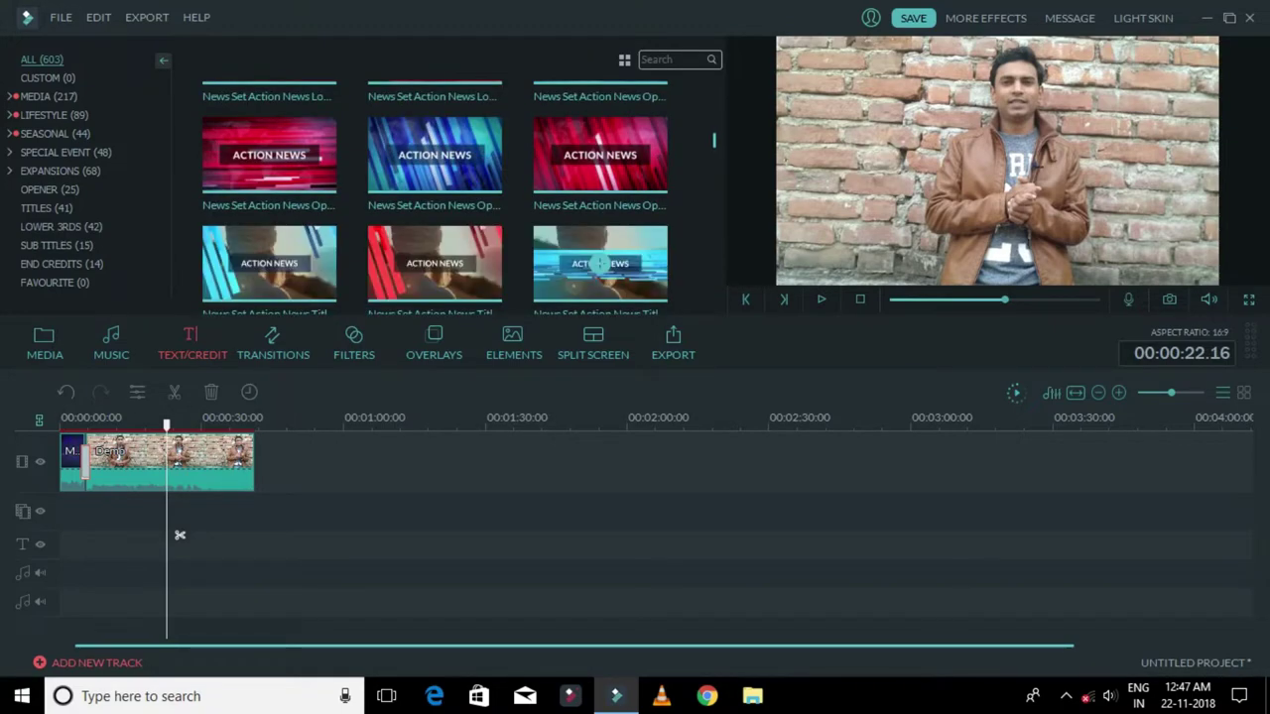
{"action": "scroll", "coordinate": [593, 255], "scroll_direction": "down", "scroll_amount": 2}
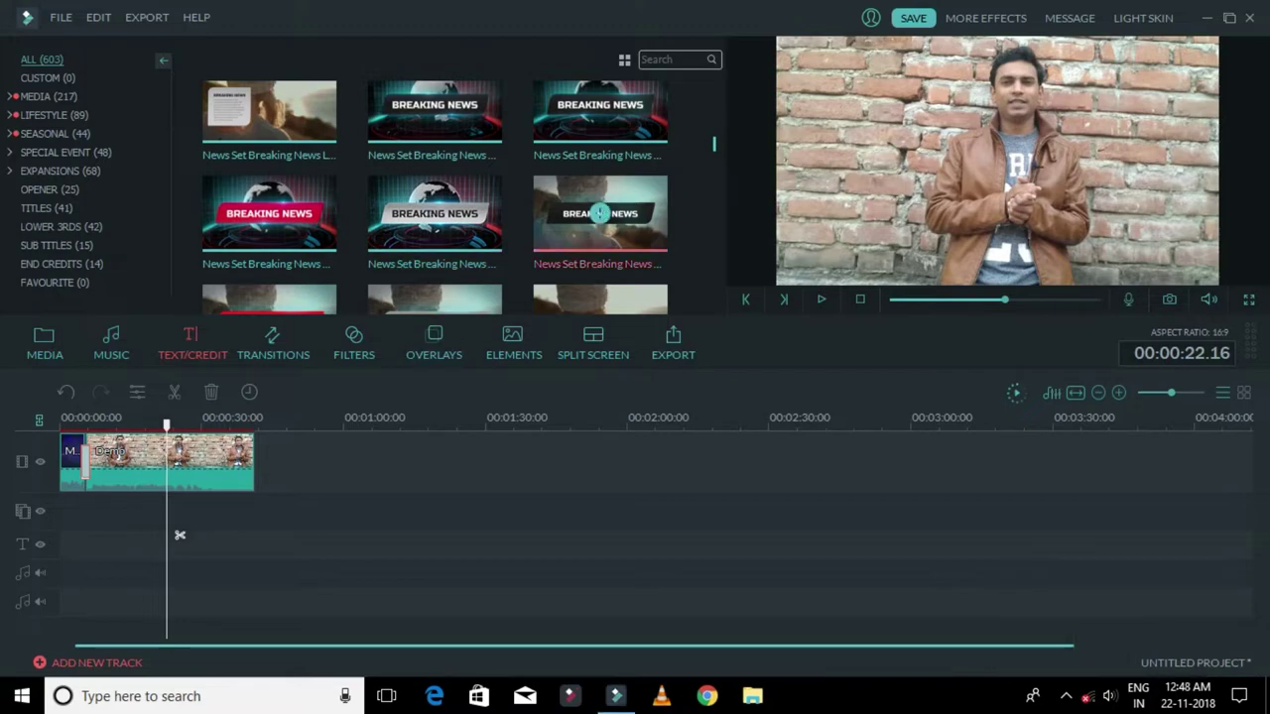
{"action": "left_click_drag", "start_coordinate": [714, 144], "coordinate": [714, 146]}
{"action": "scroll", "coordinate": [434, 199], "scroll_direction": "down", "scroll_amount": 5}
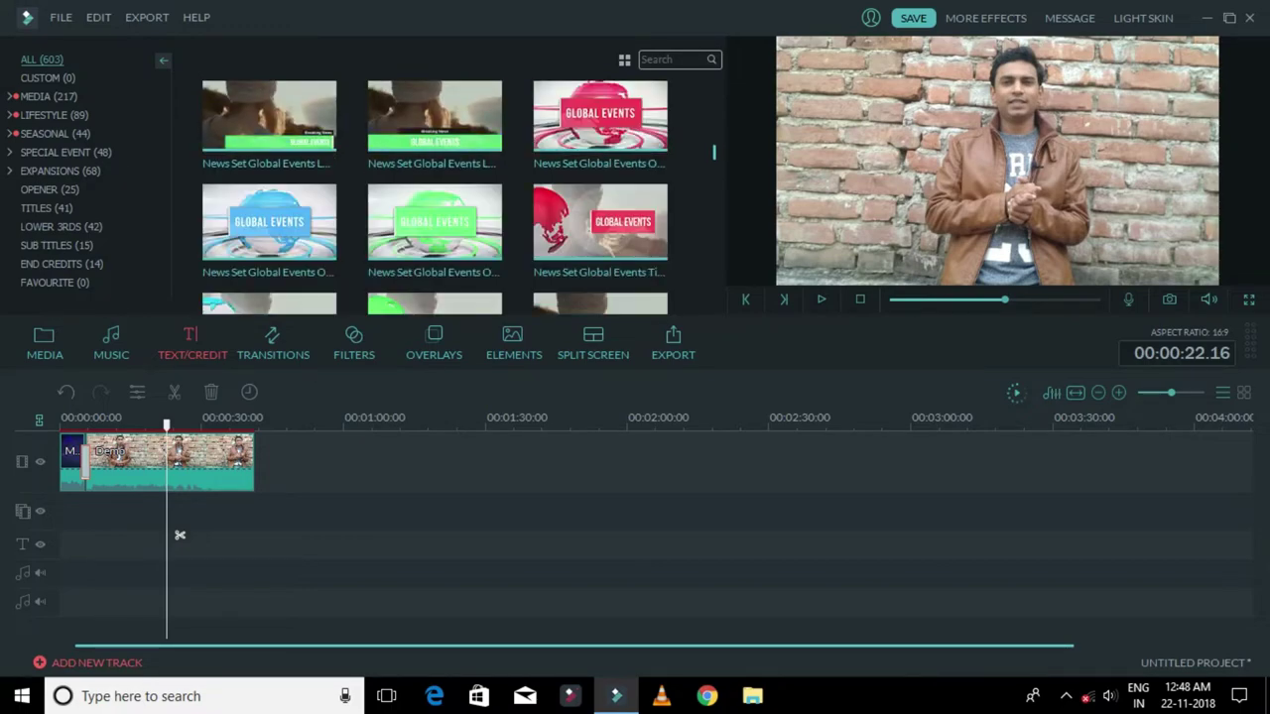
{"action": "scroll", "coordinate": [434, 198], "scroll_direction": "down", "scroll_amount": 4}
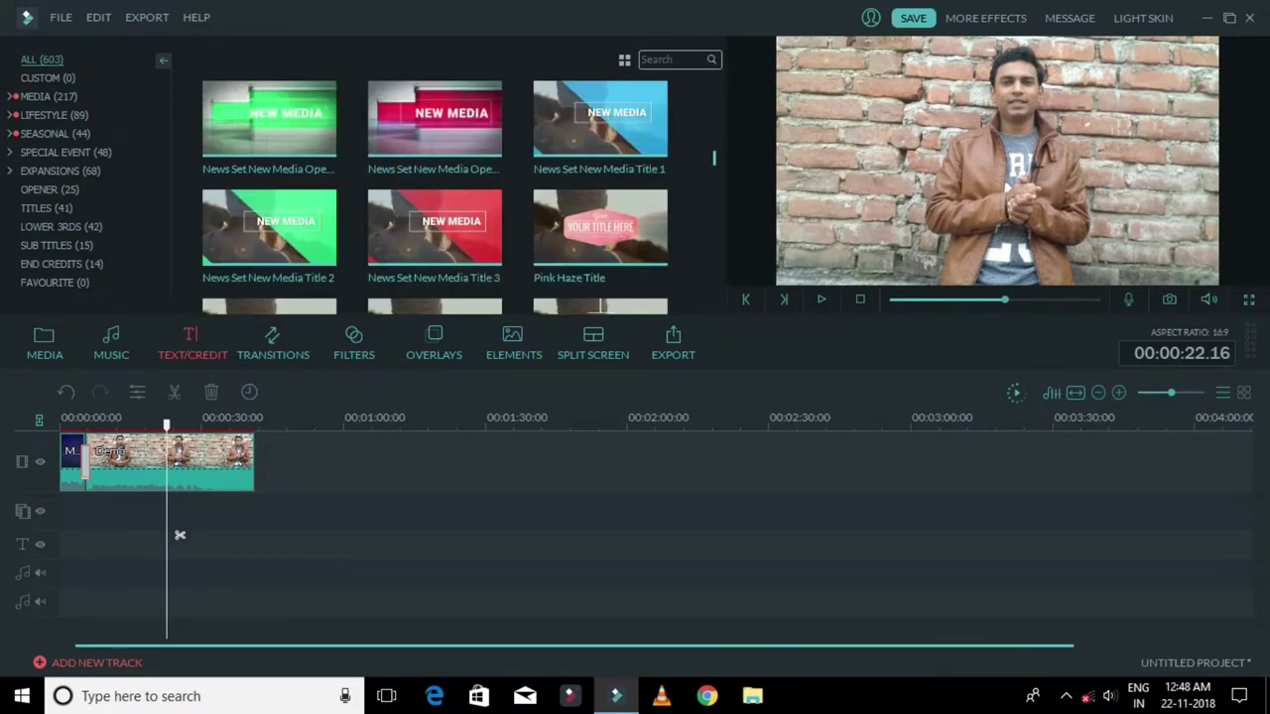
Add the fourth Modern Grunge Lowerthird title to the text track at 00:00:07.07 over the Demo clip, and play it back
{"action": "scroll", "coordinate": [435, 199], "scroll_direction": "down", "scroll_amount": 8}
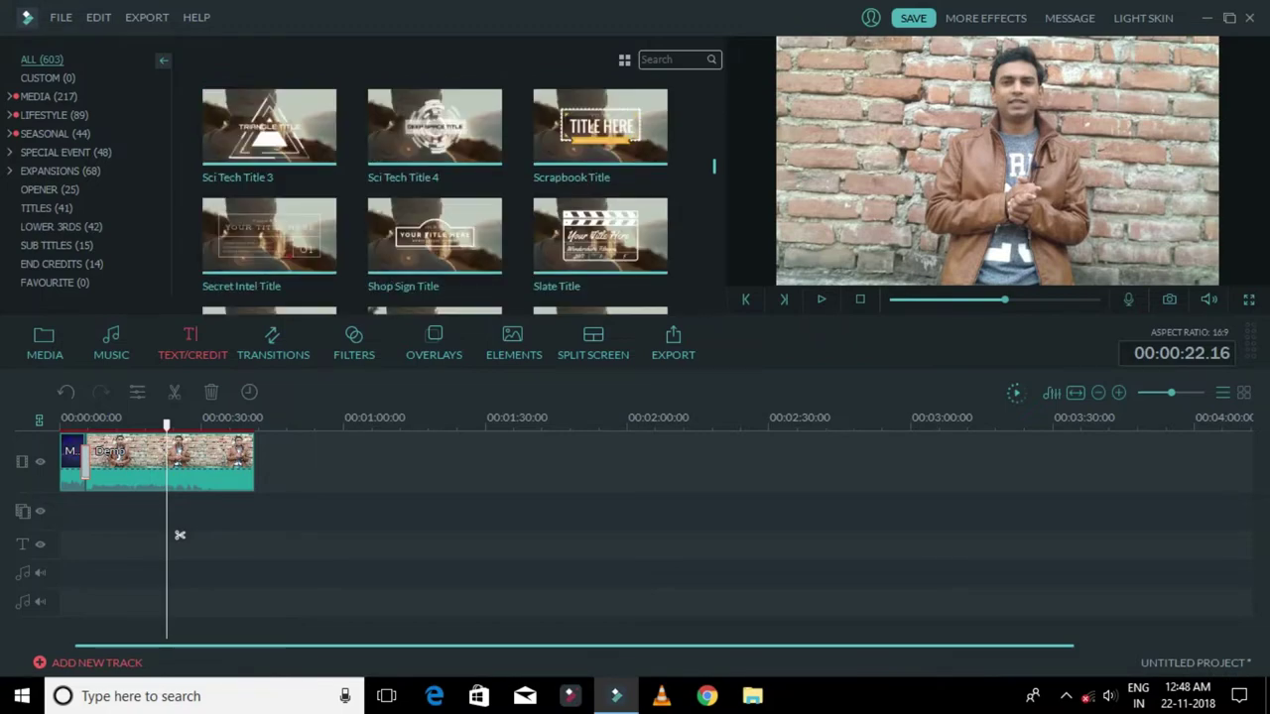
{"action": "scroll", "coordinate": [434, 198], "scroll_direction": "down", "scroll_amount": 10}
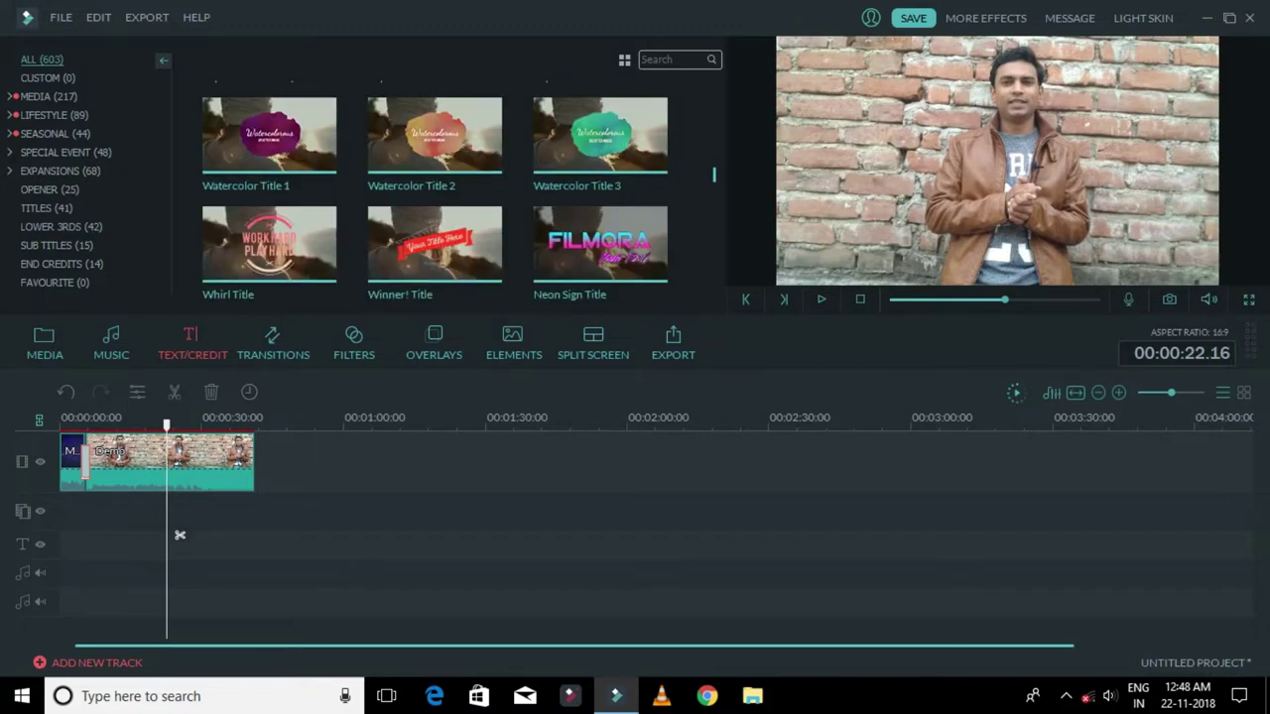
{"action": "scroll", "coordinate": [435, 199], "scroll_direction": "down", "scroll_amount": 3}
{"action": "scroll", "coordinate": [434, 199], "scroll_direction": "down", "scroll_amount": 5}
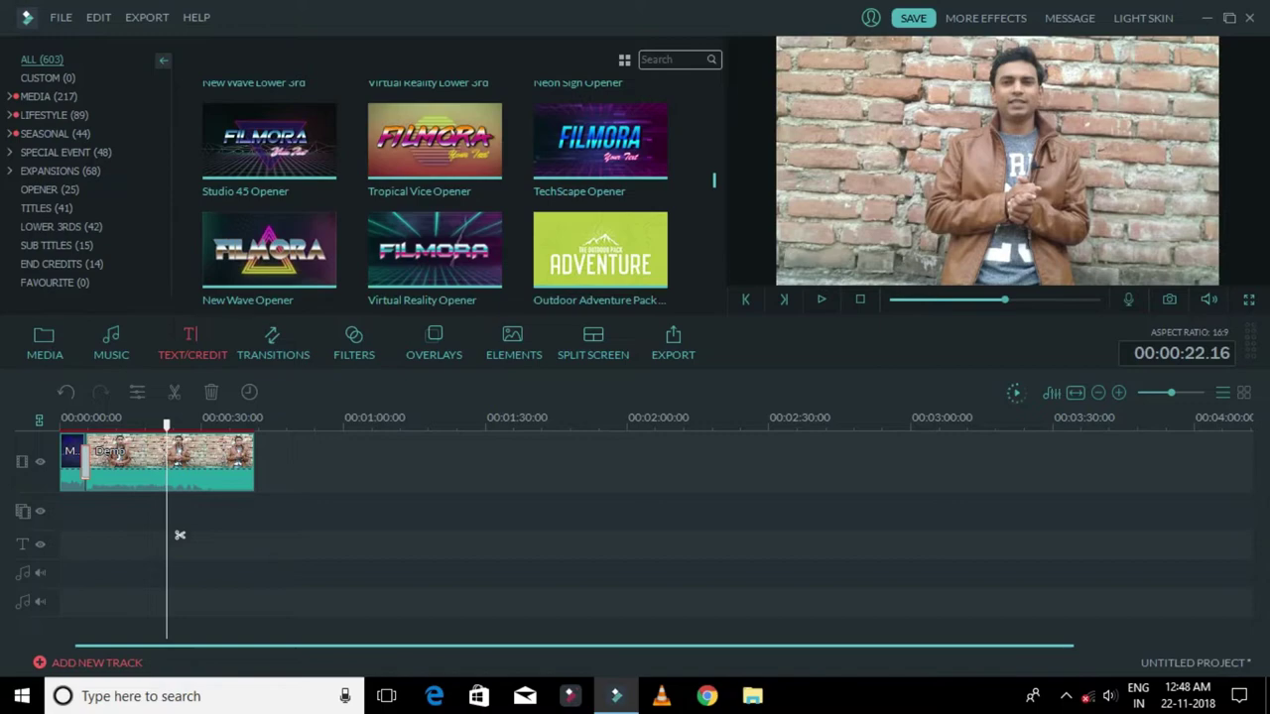
{"action": "scroll", "coordinate": [434, 198], "scroll_direction": "down", "scroll_amount": 5}
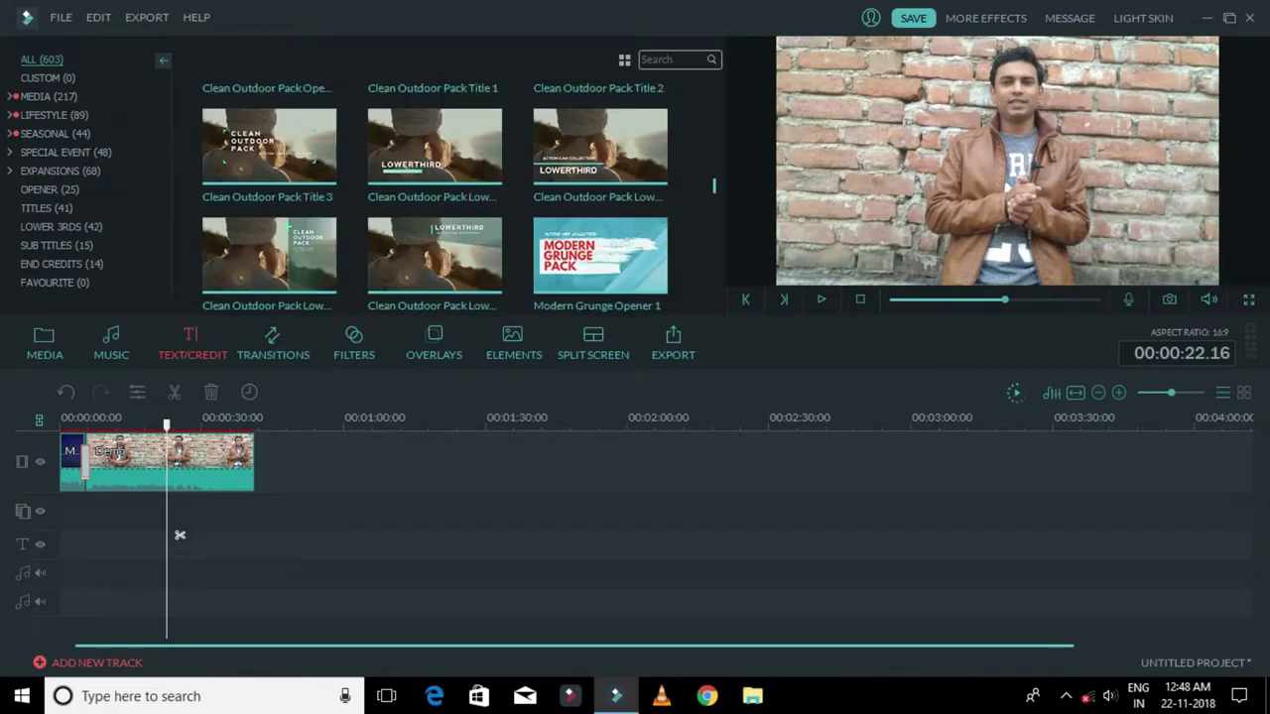
{"action": "scroll", "coordinate": [434, 199], "scroll_direction": "down", "scroll_amount": 2}
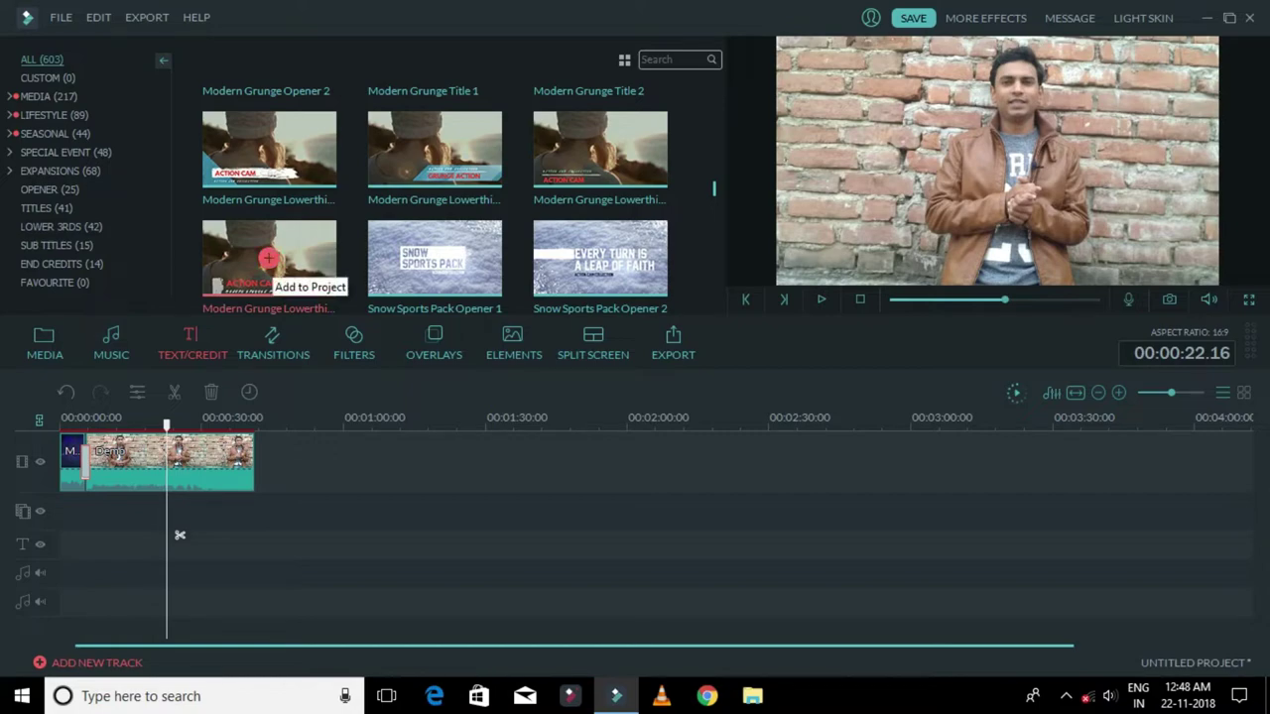
{"action": "left_click_drag", "start_coordinate": [180, 534], "coordinate": [107, 535]}
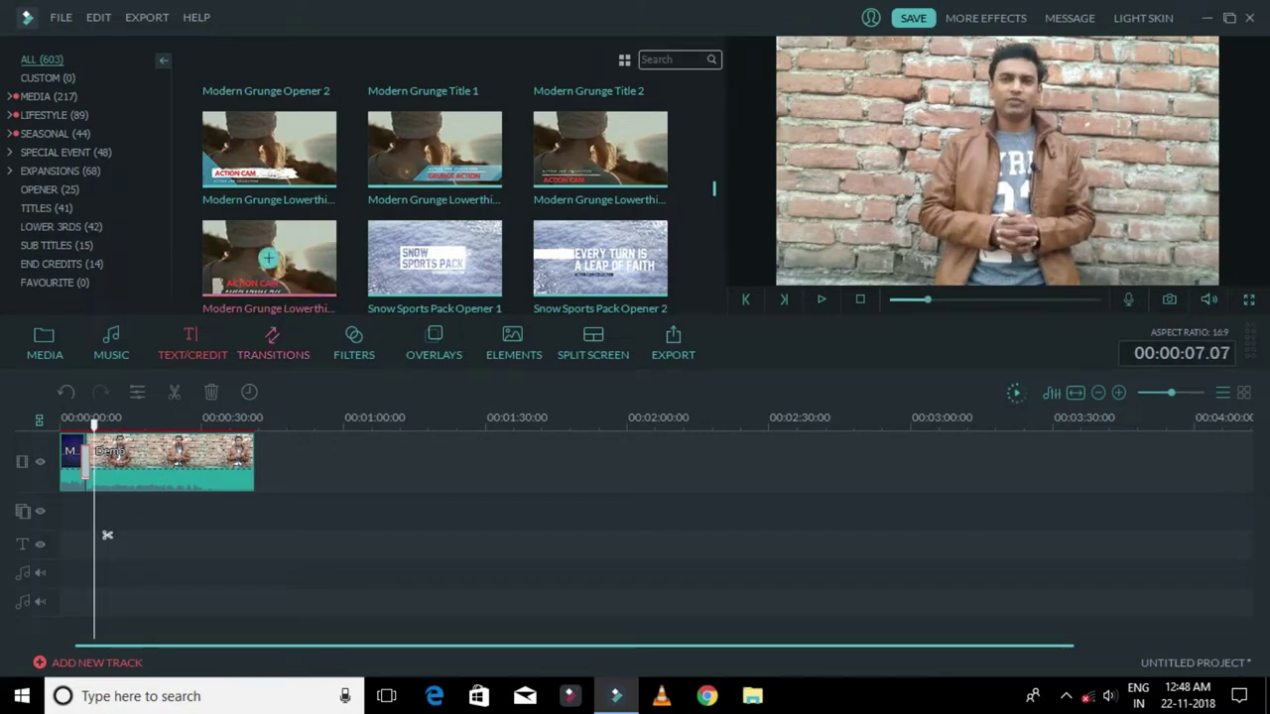
{"action": "left_click", "coordinate": [267, 258]}
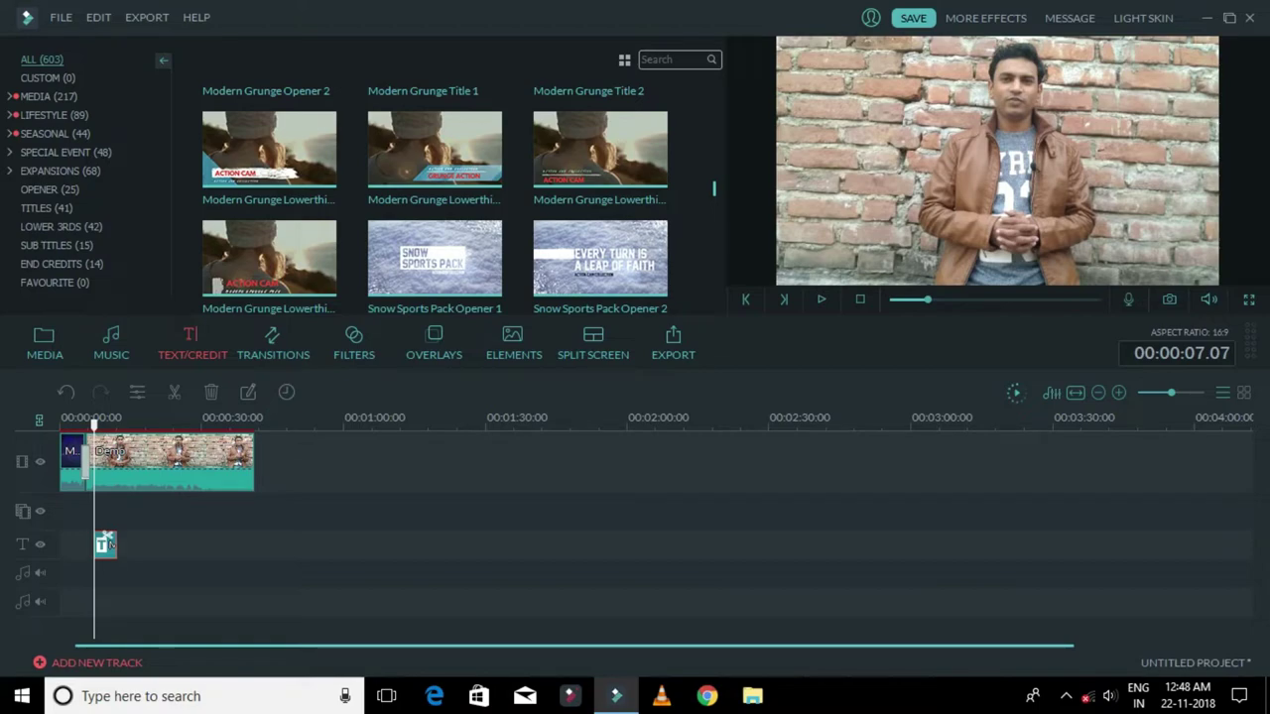
{"action": "left_click", "coordinate": [820, 299]}
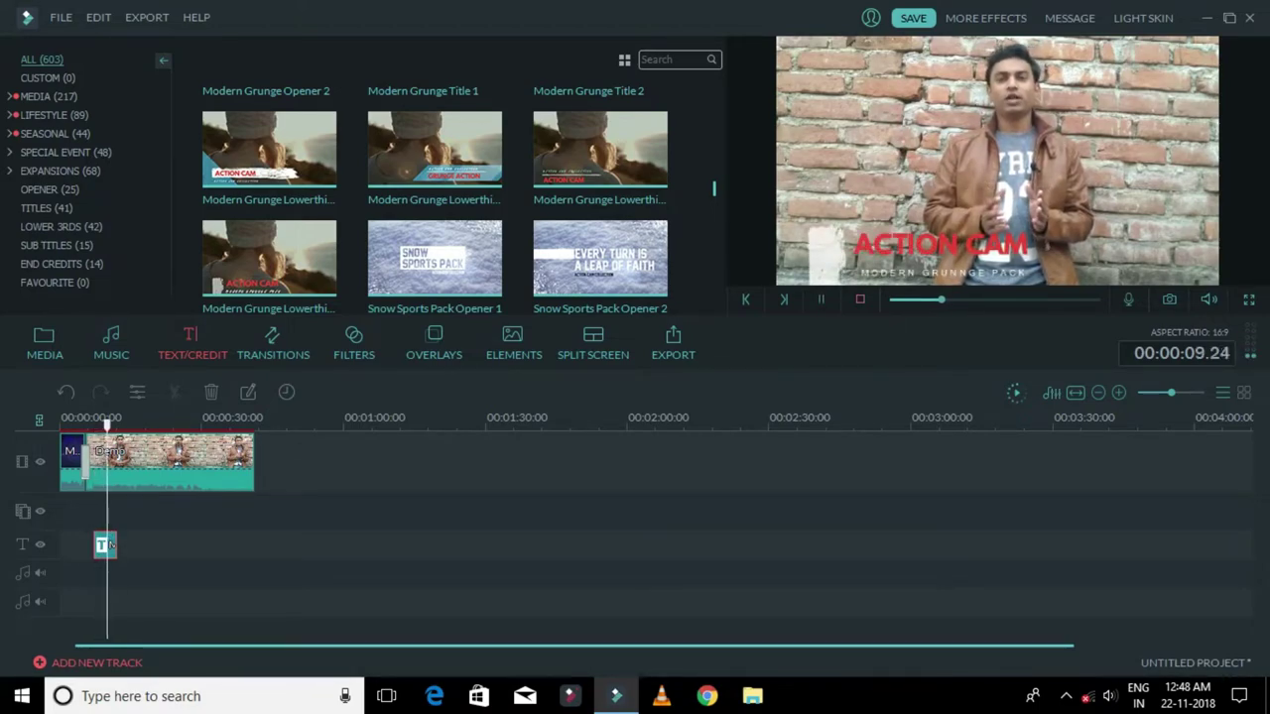
{"action": "left_click", "coordinate": [860, 299]}
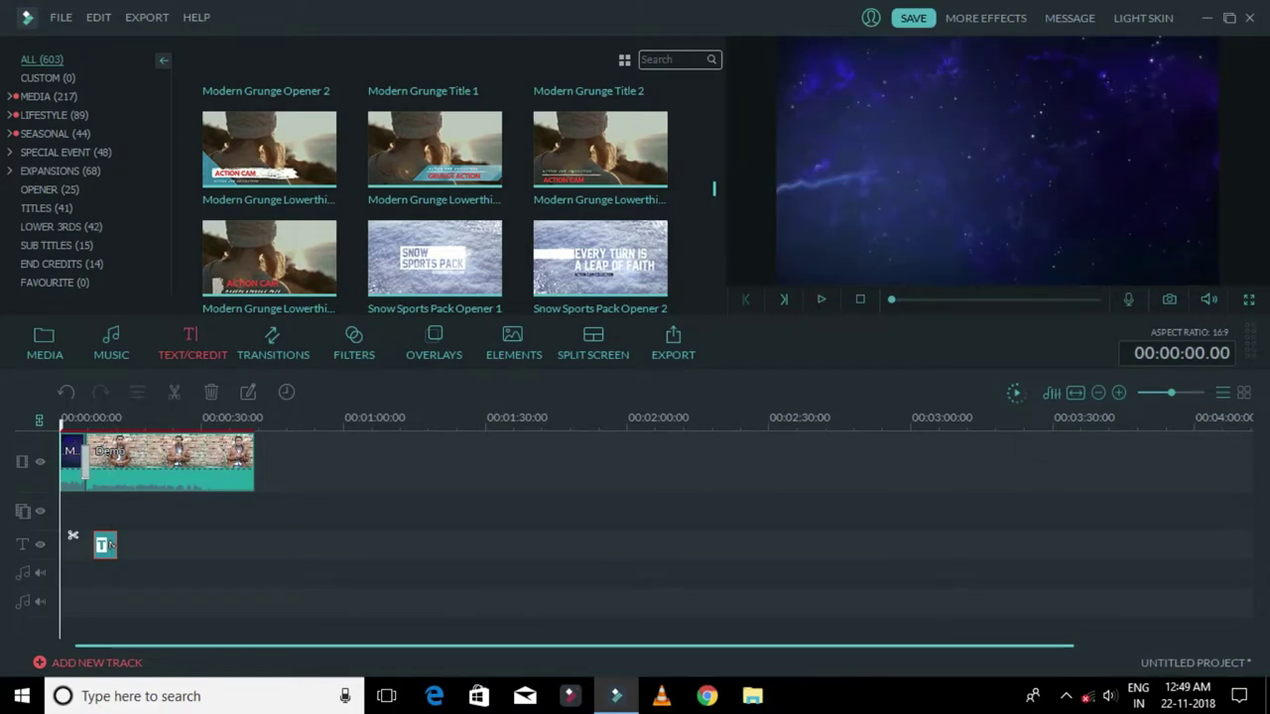
Open the lower third for advanced text editing and clear its ACTION CAM headline
{"action": "double_click", "coordinate": [105, 544]}
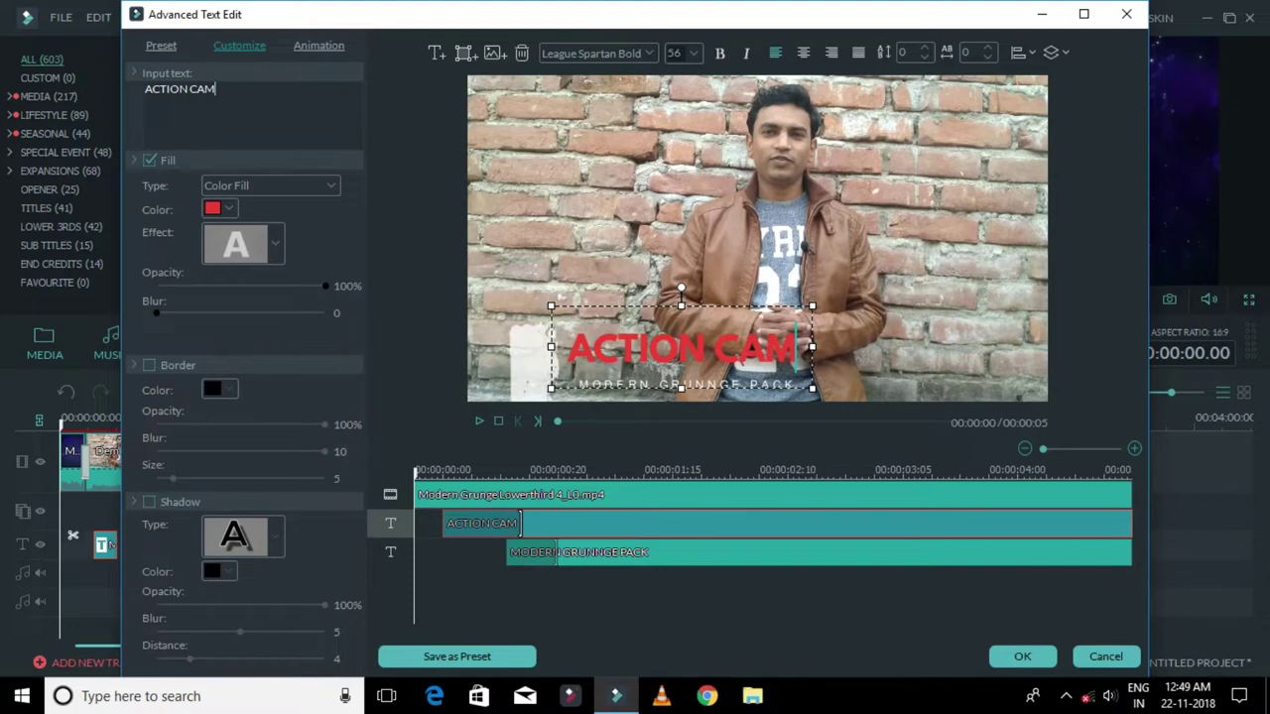
{"action": "key", "text": "BackSpace"}
{"action": "key", "text": "BackSpace"}
{"action": "key", "text": "BackSpace"}
{"action": "key", "text": "BackSpace"}
{"action": "key", "text": "BackSpace"}
{"action": "key", "text": "BackSpace"}
{"action": "key", "text": "BackSpace"}
{"action": "key", "text": "BackSpace"}
{"action": "key", "text": "BackSpace"}
{"action": "key", "text": "BackSpace"}
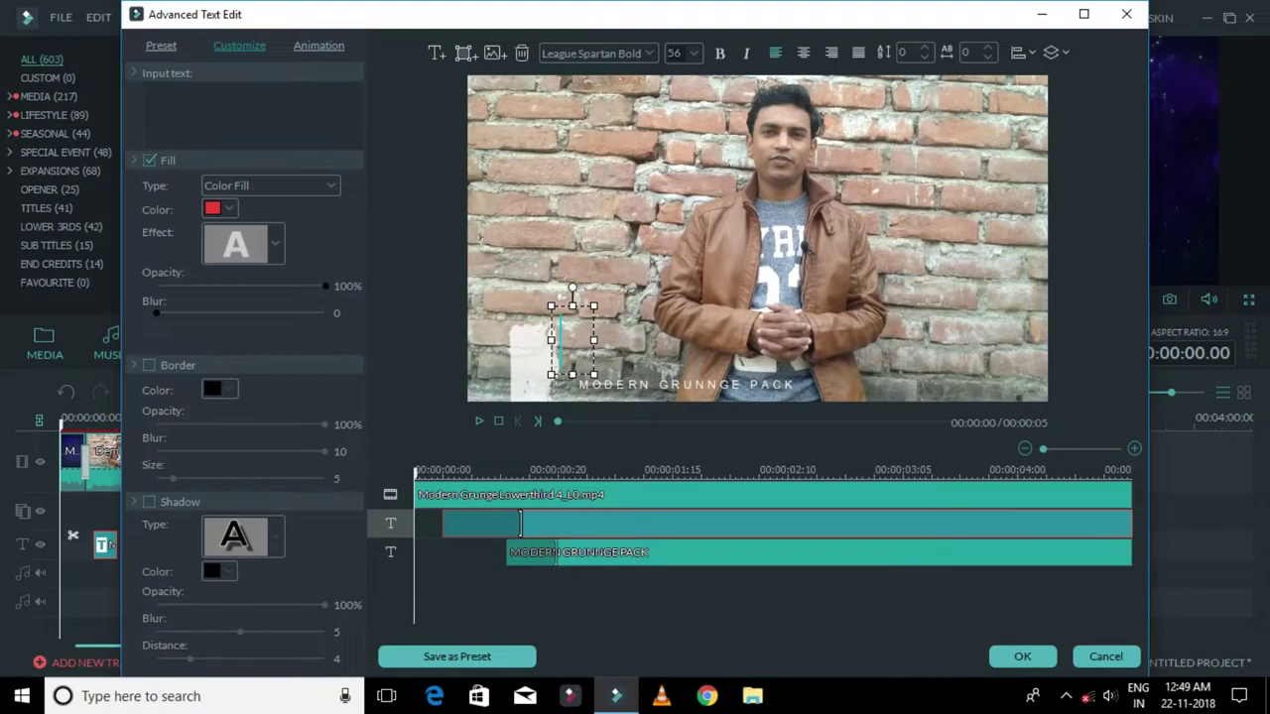
{"action": "type", "text": "ravi"}
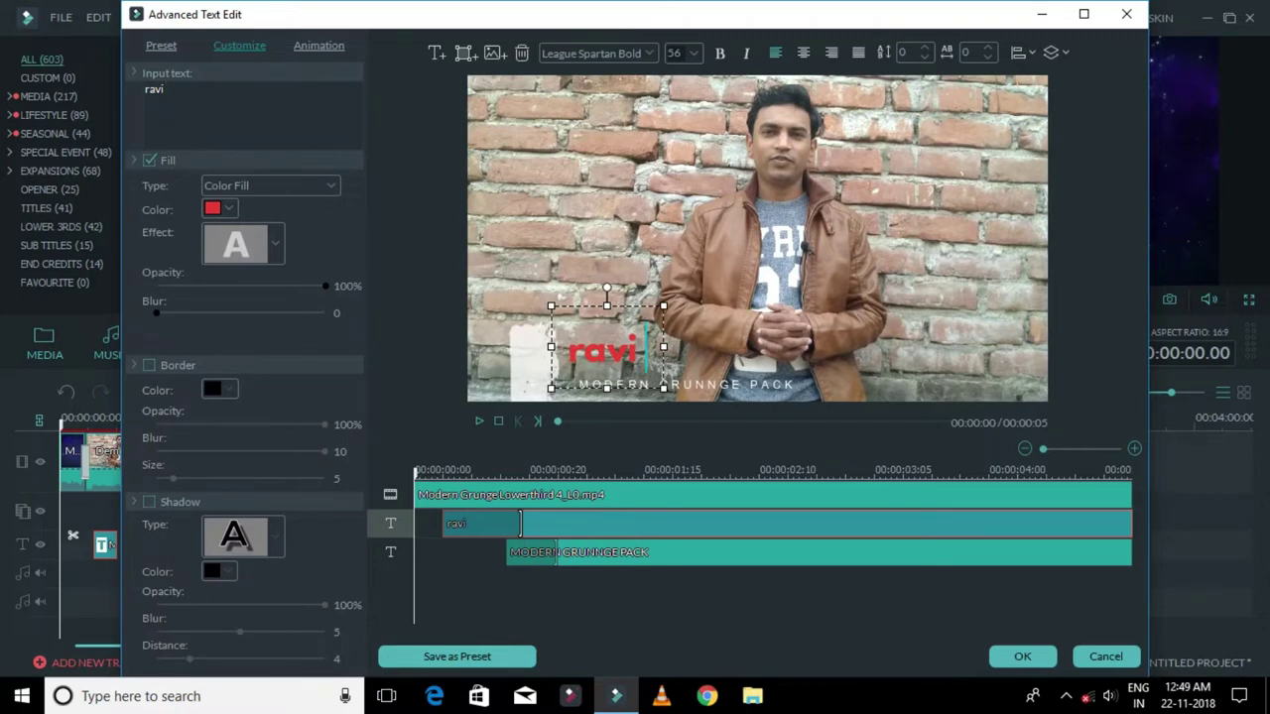
{"action": "key", "text": "BackSpace"}
{"action": "key", "text": "BackSpace"}
{"action": "key", "text": "BackSpace"}
{"action": "key", "text": "BackSpace"}
{"action": "key", "text": "BackSpace"}
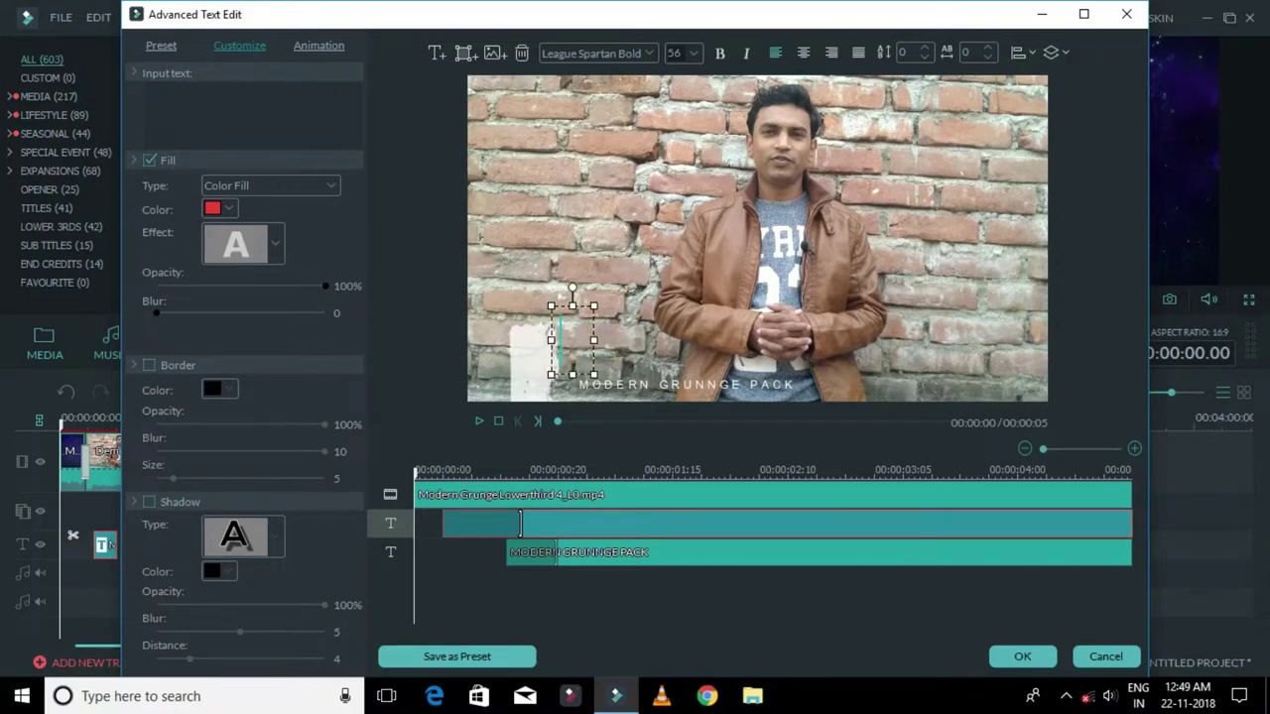
Enter the presenter's full name in capitals as the headline and replace the MODERN GRUNNGE PACK subtitle with F1 TECH SUPPORT
{"action": "type", "text": "RAVI"}
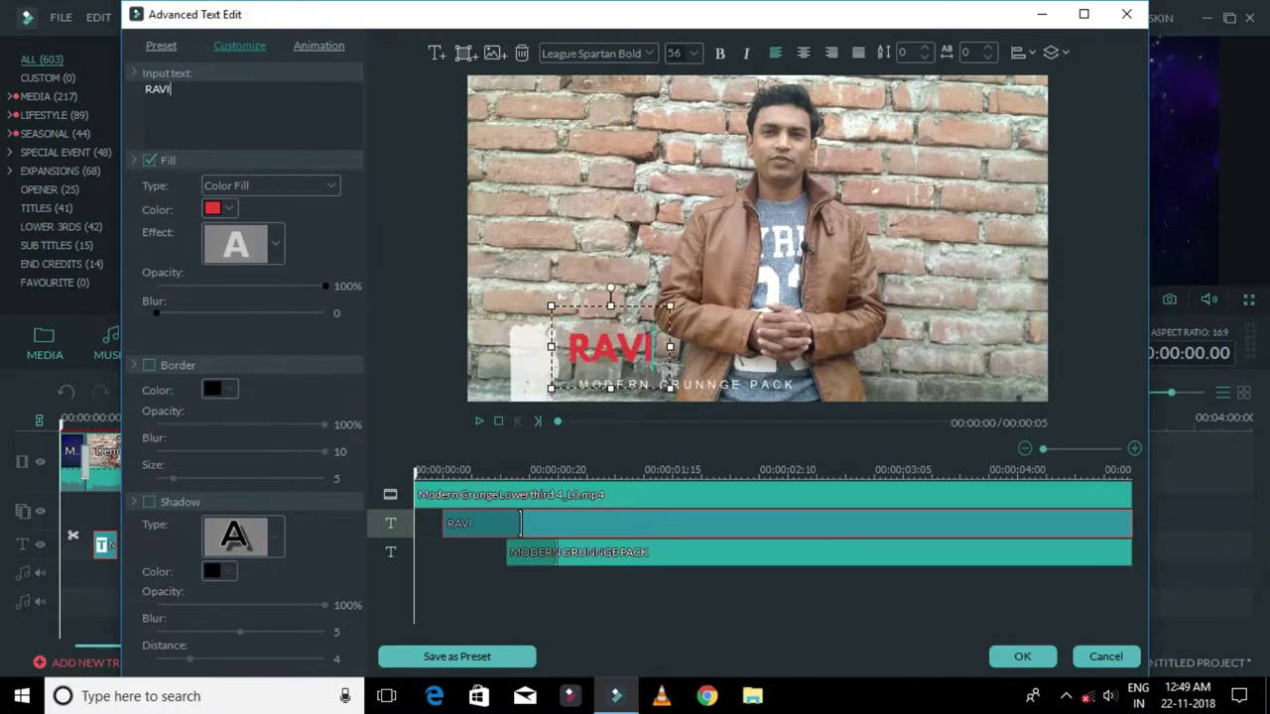
{"action": "type", "text": " VERMA"}
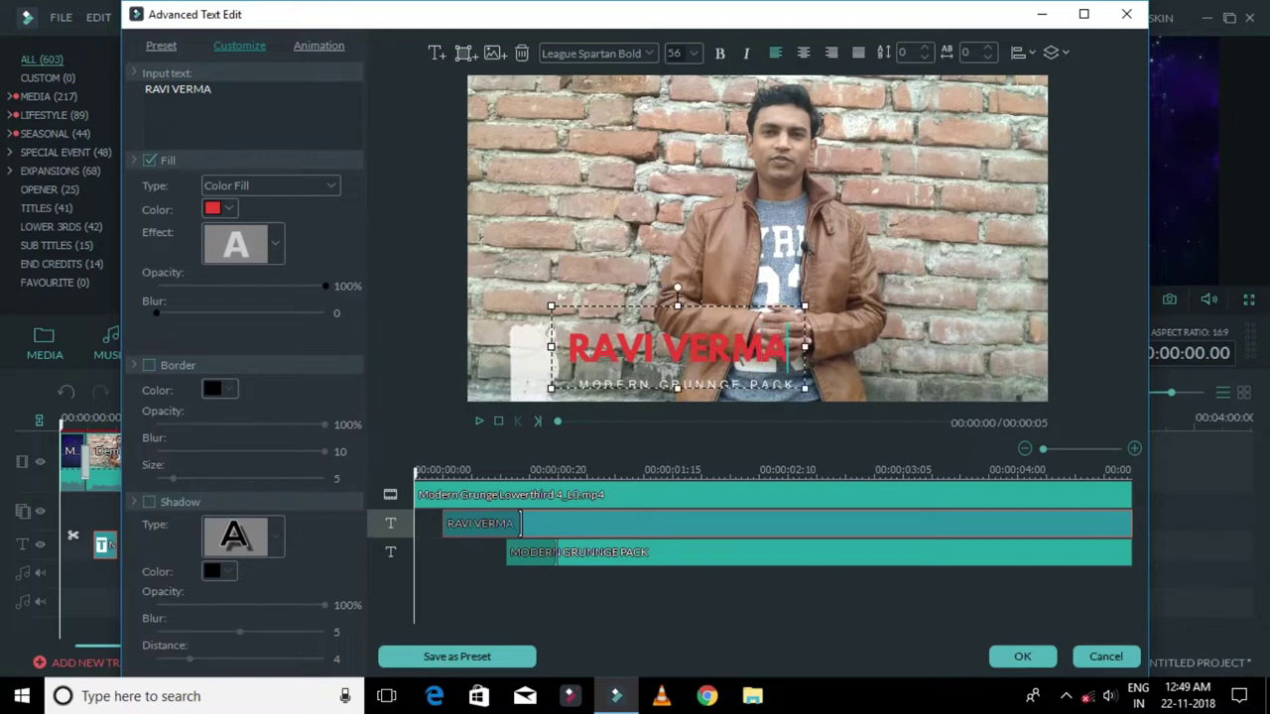
{"action": "left_click", "coordinate": [556, 552]}
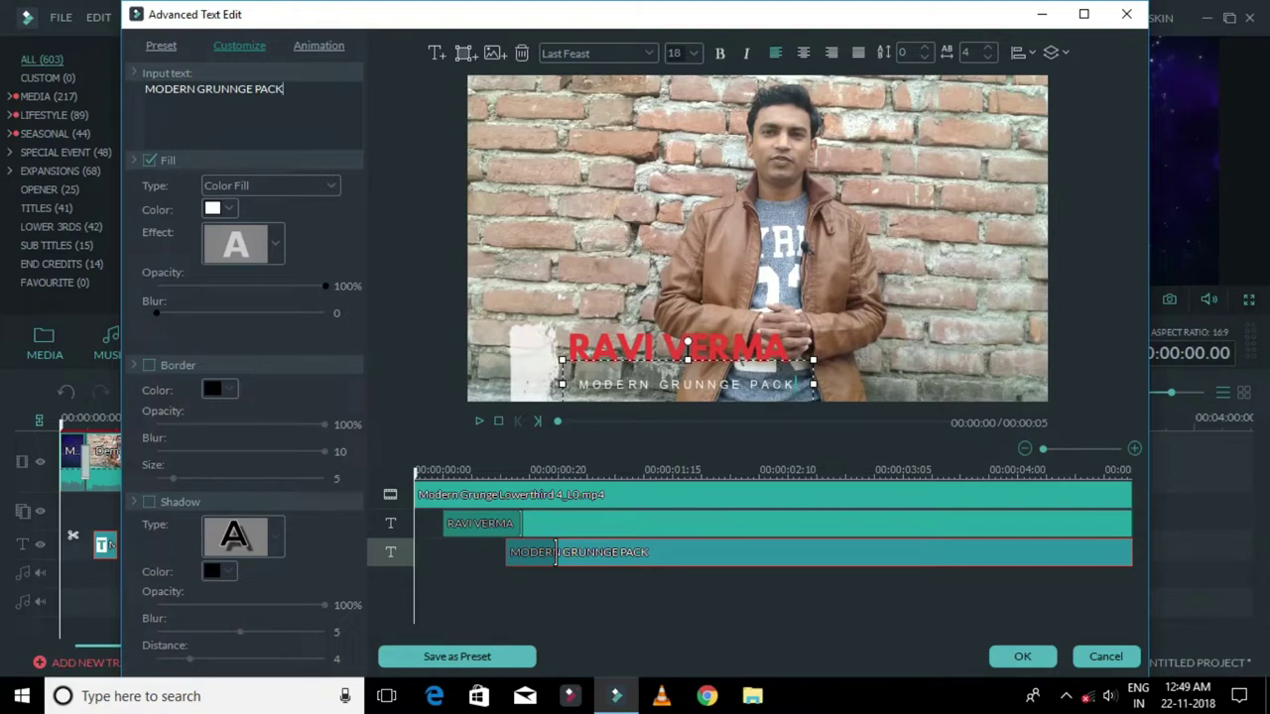
{"action": "key", "text": "ctrl+a"}
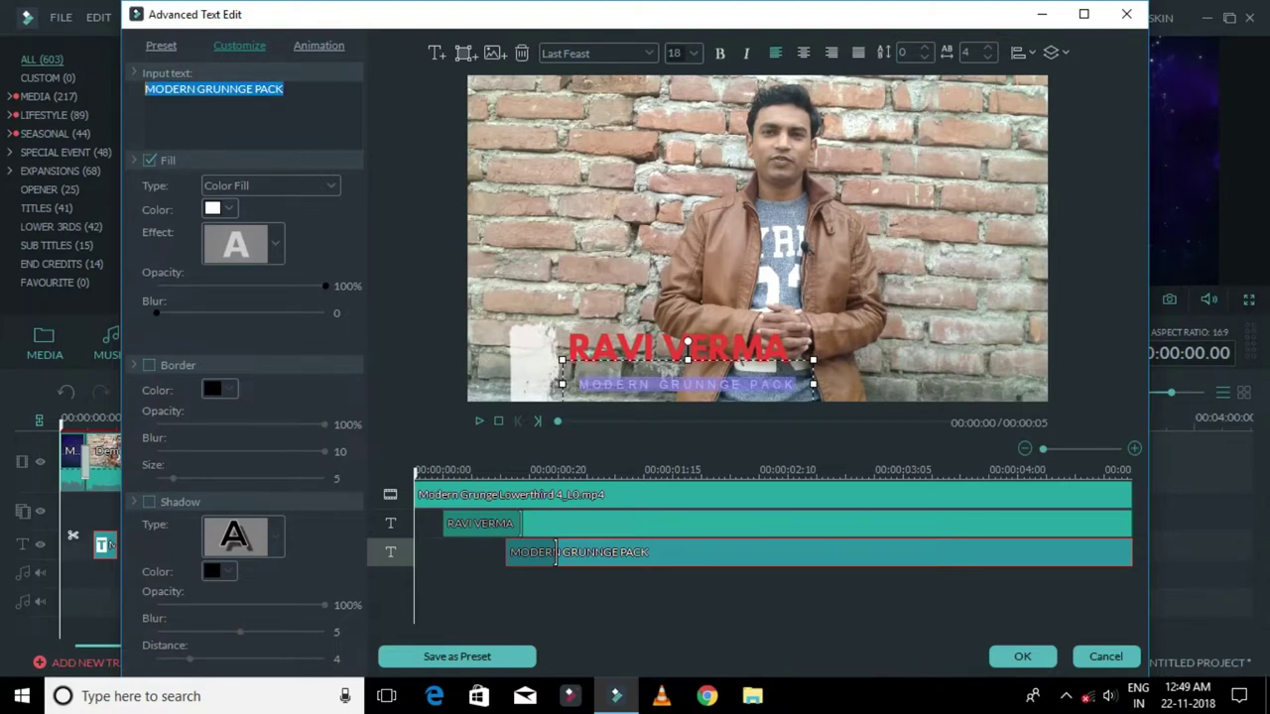
{"action": "key", "text": "BackSpace"}
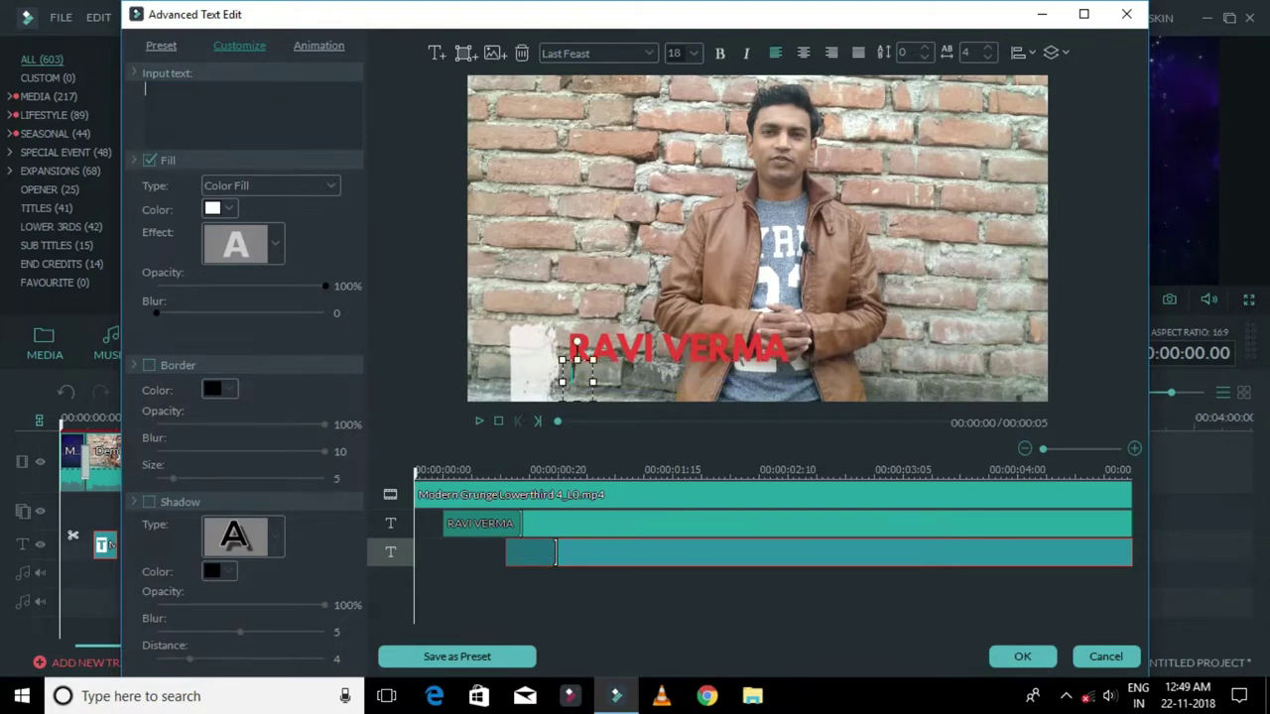
{"action": "type", "text": "F1 TECH"}
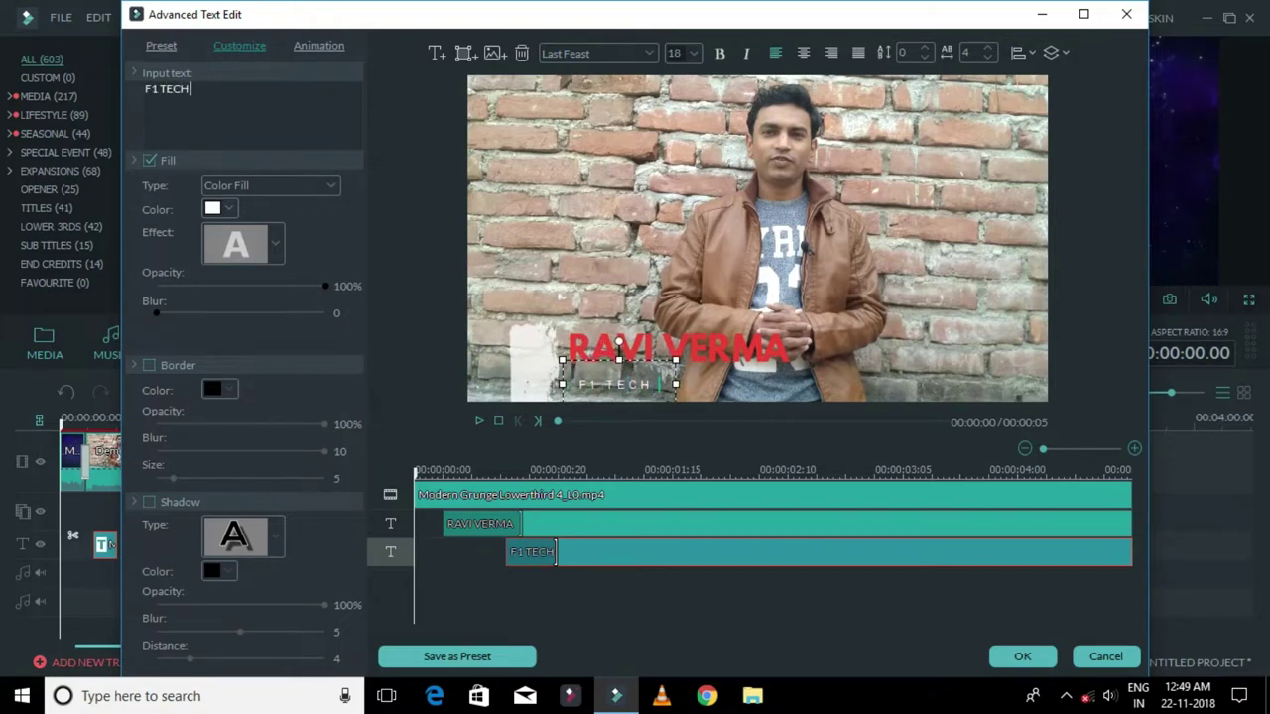
{"action": "type", "text": " SUPPORT"}
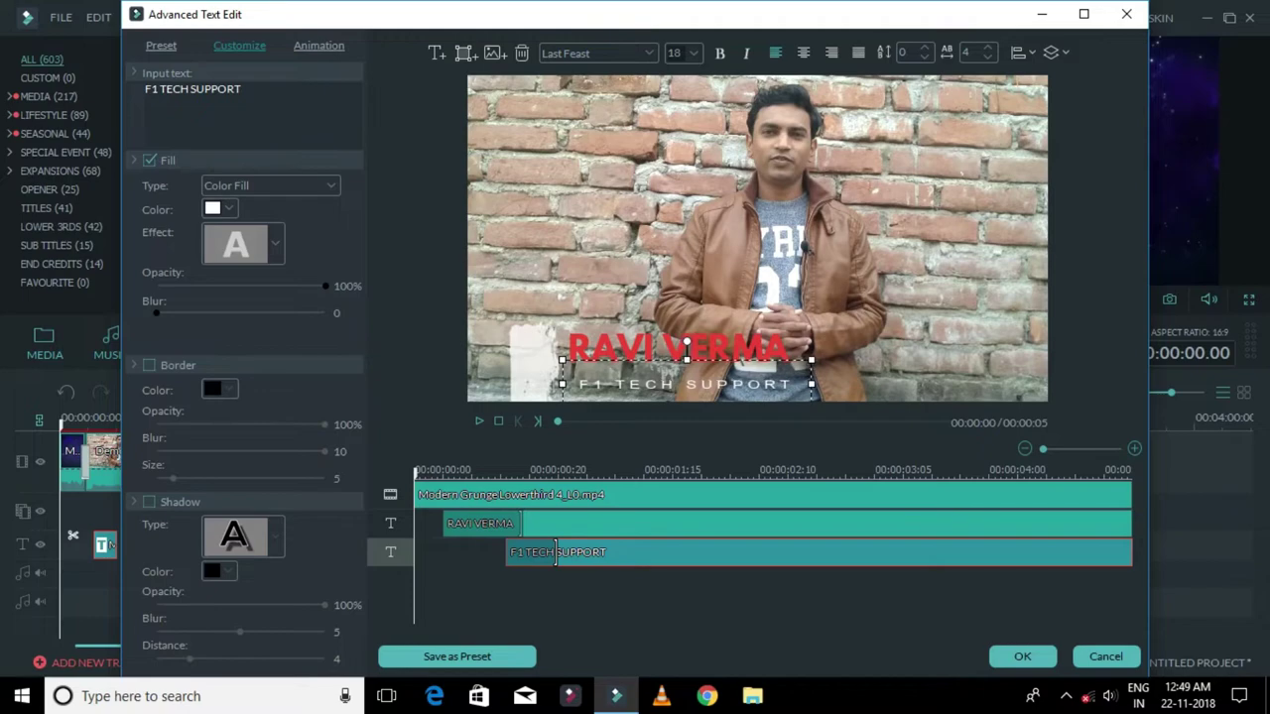
Try red, green, yellow, dark red and blue fills on the name headline, and set its fill colour to white
{"action": "left_click", "coordinate": [521, 523]}
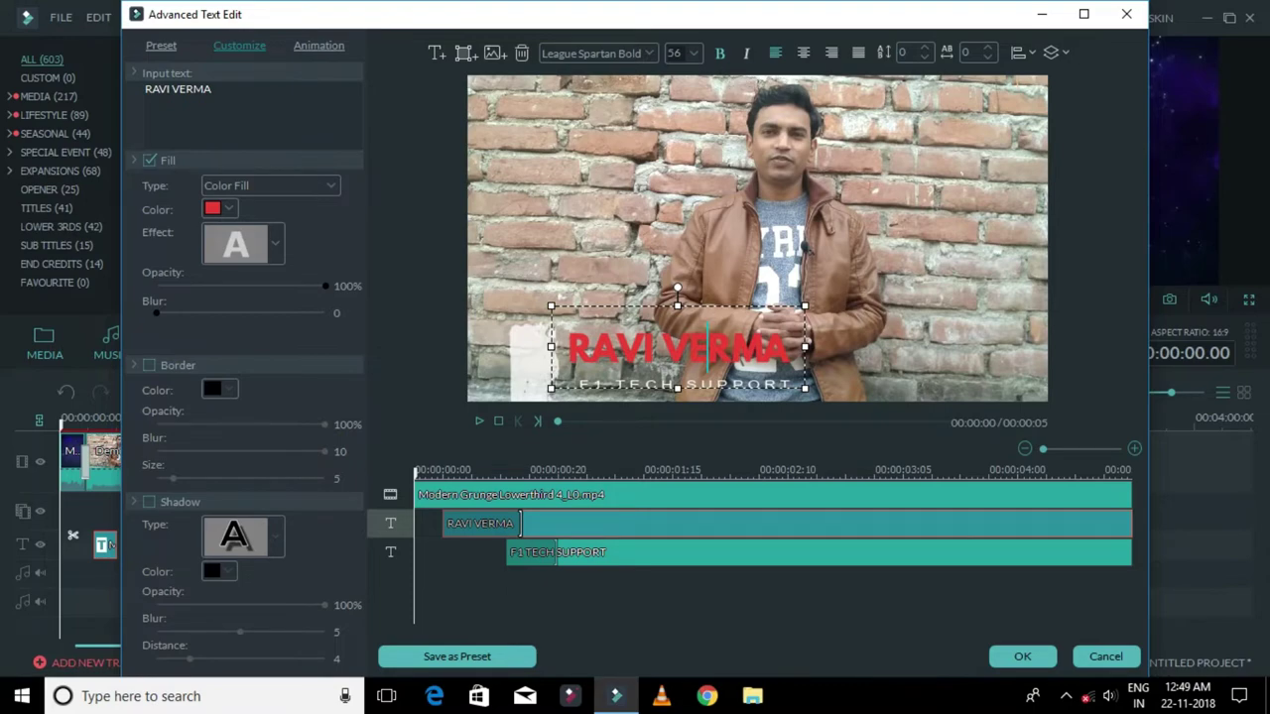
{"action": "left_click", "coordinate": [227, 209]}
{"action": "left_click", "coordinate": [211, 258]}
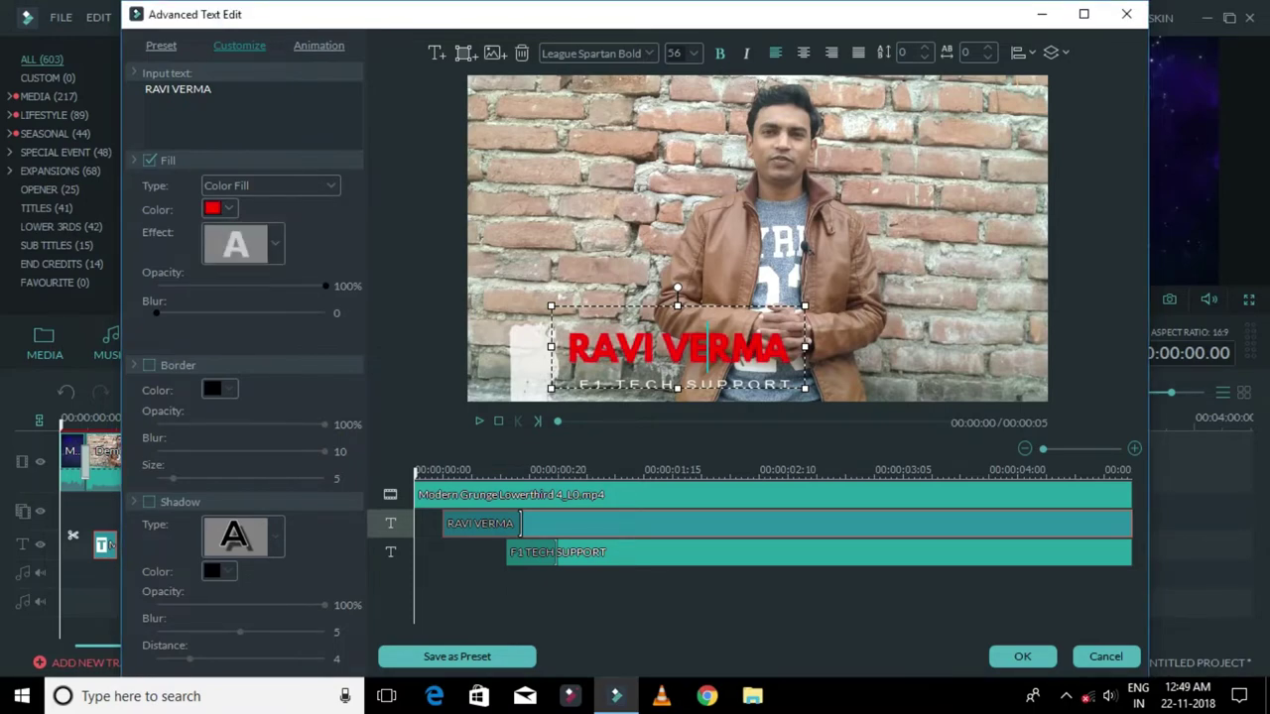
{"action": "left_click", "coordinate": [220, 209]}
{"action": "left_click", "coordinate": [255, 258]}
{"action": "left_click", "coordinate": [221, 208]}
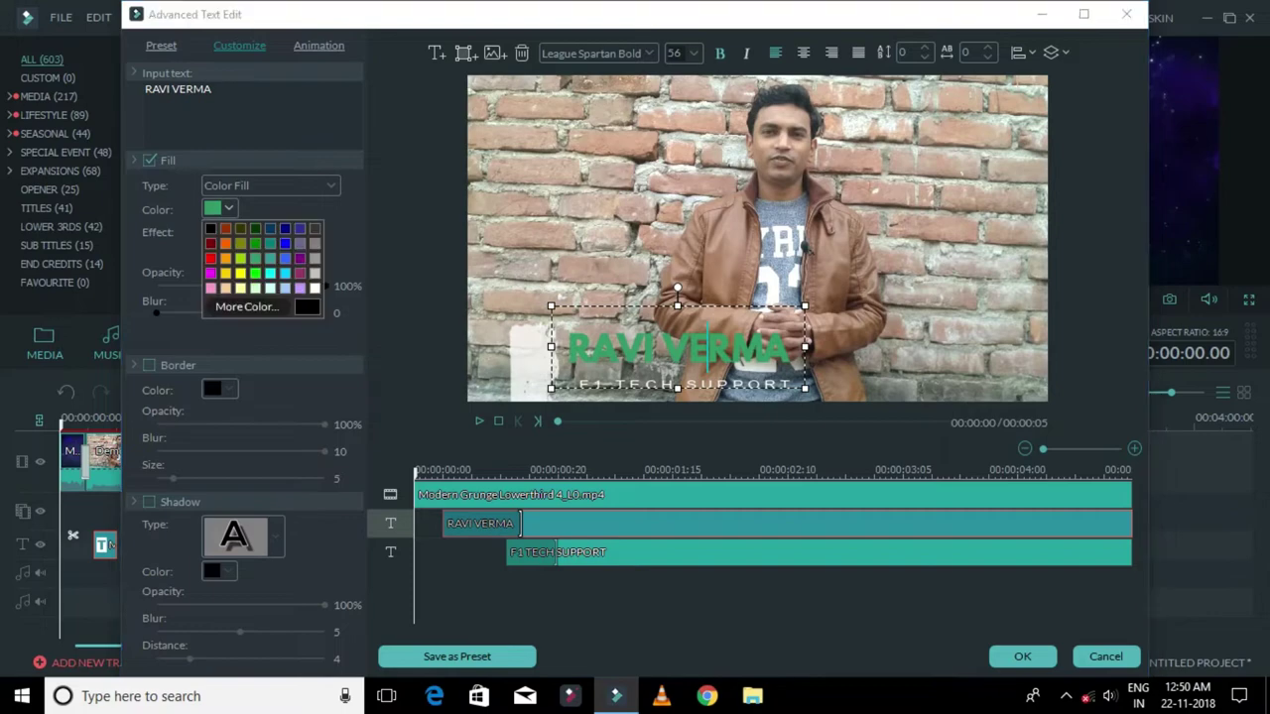
{"action": "left_click", "coordinate": [226, 273]}
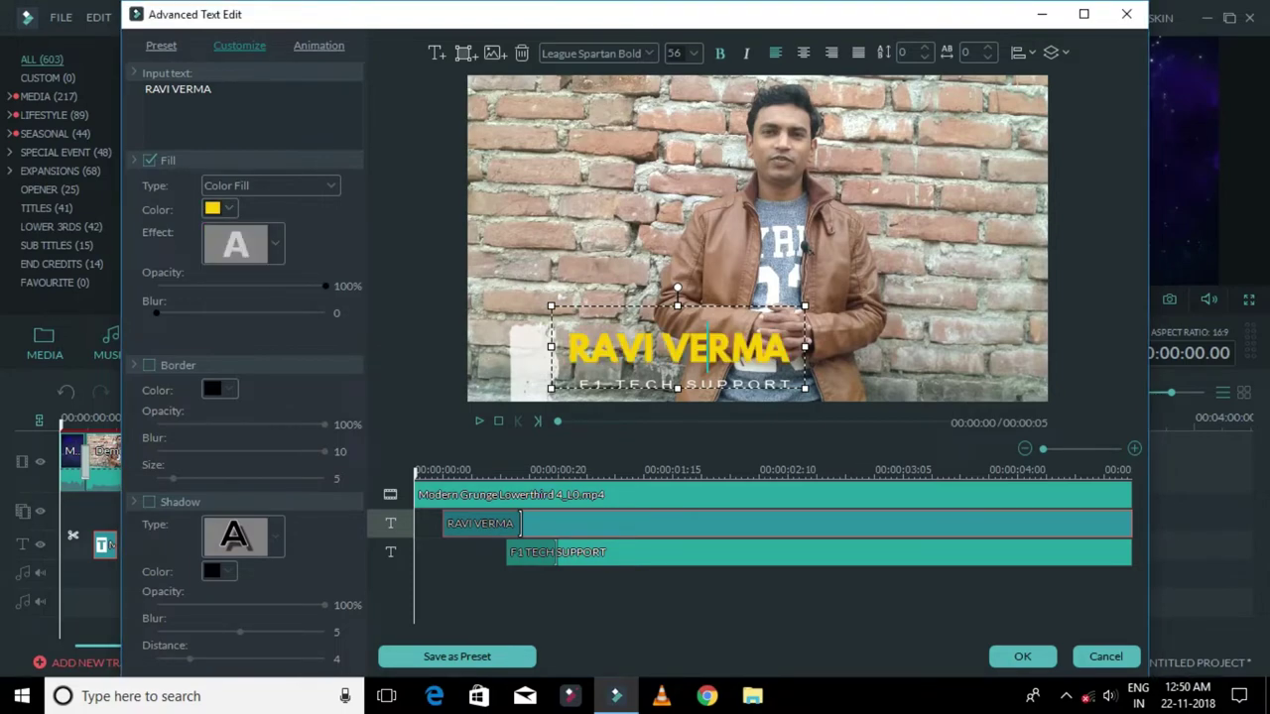
{"action": "left_click", "coordinate": [220, 209]}
{"action": "left_click", "coordinate": [212, 243]}
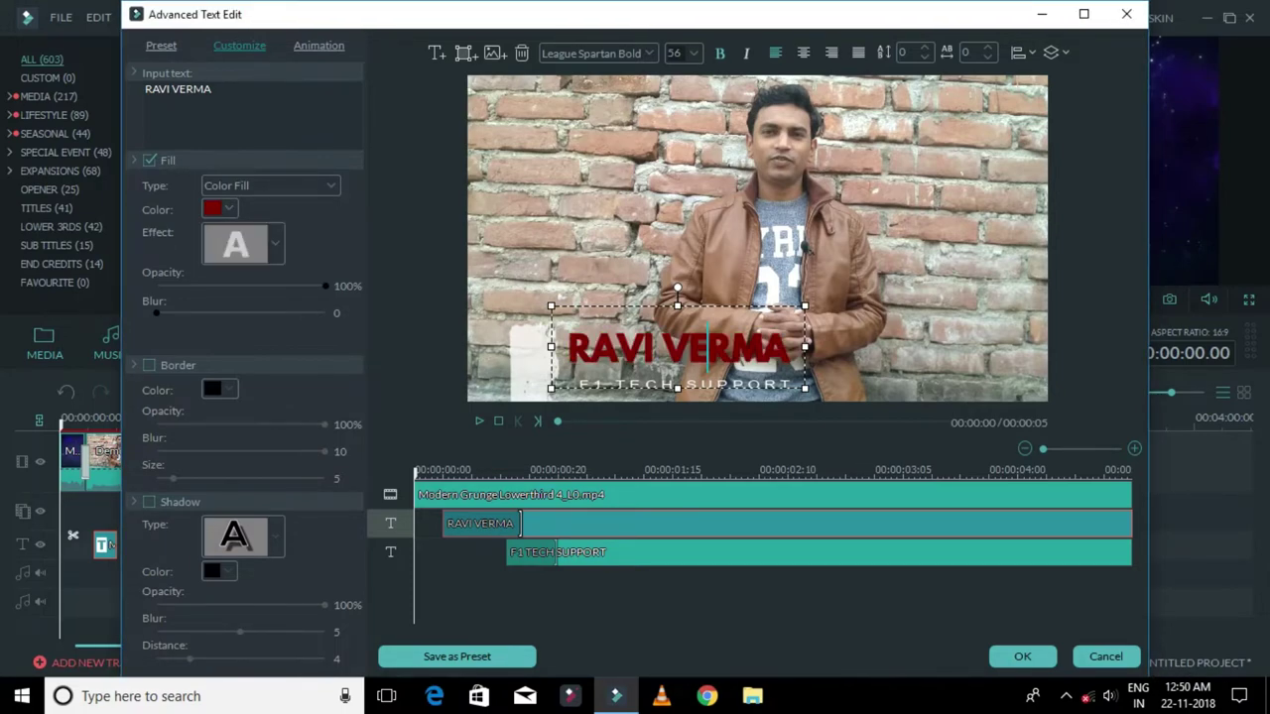
{"action": "left_click", "coordinate": [220, 209]}
{"action": "left_click", "coordinate": [285, 243]}
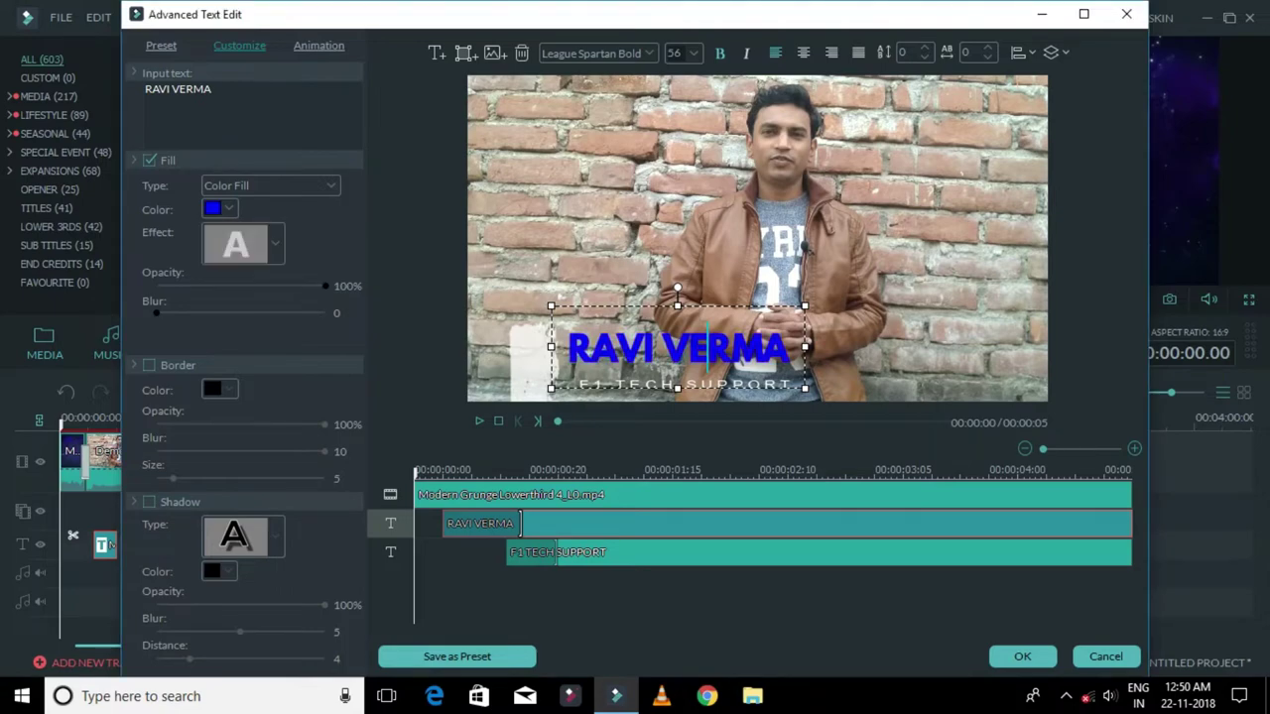
{"action": "left_click", "coordinate": [221, 208]}
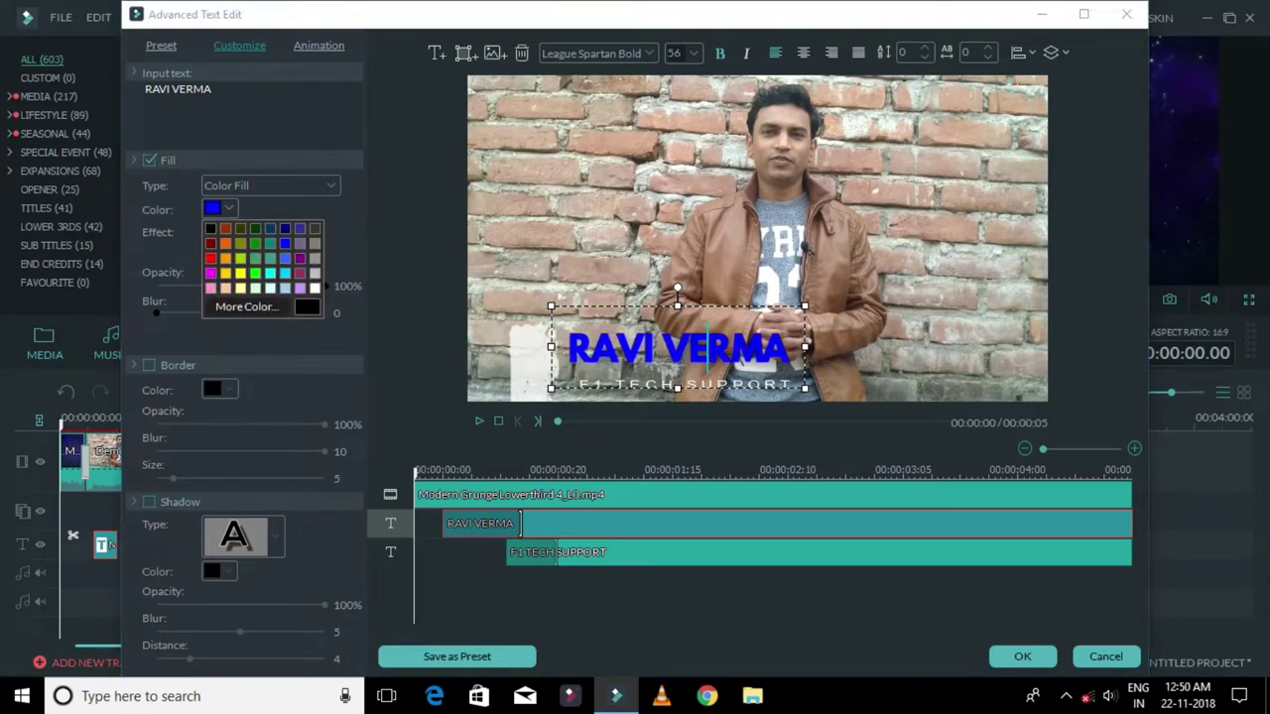
{"action": "left_click", "coordinate": [314, 288]}
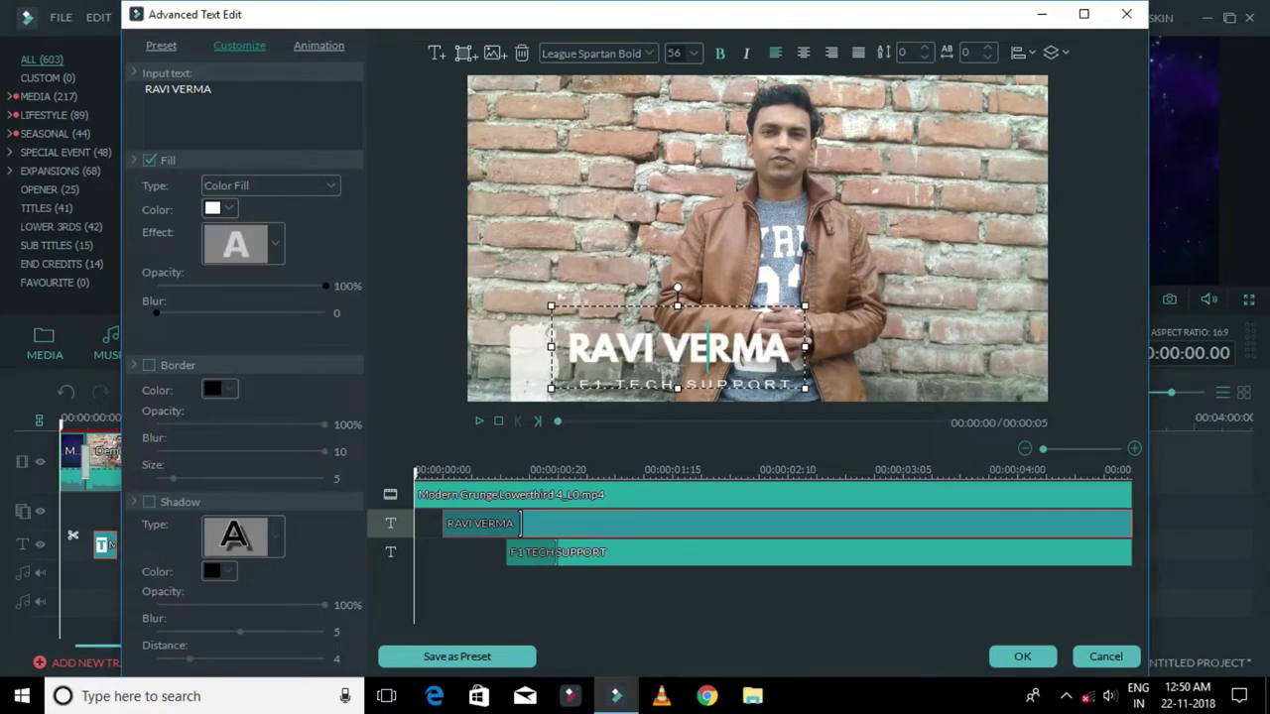
Try several preset text styles on the name headline, including styles 3, 5 and 8, and apply Text style 2
{"action": "left_click", "coordinate": [318, 44]}
{"action": "left_click", "coordinate": [160, 44]}
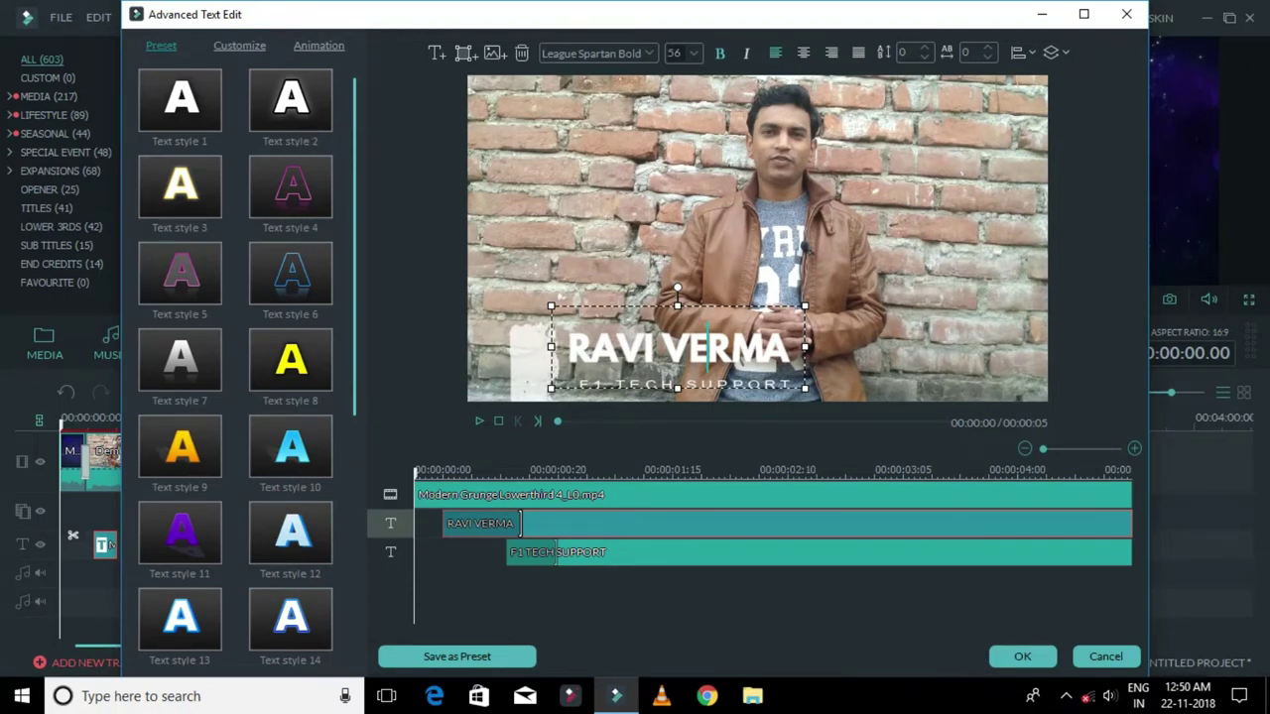
{"action": "left_click", "coordinate": [291, 100]}
{"action": "left_click", "coordinate": [179, 100]}
{"action": "left_click", "coordinate": [179, 187]}
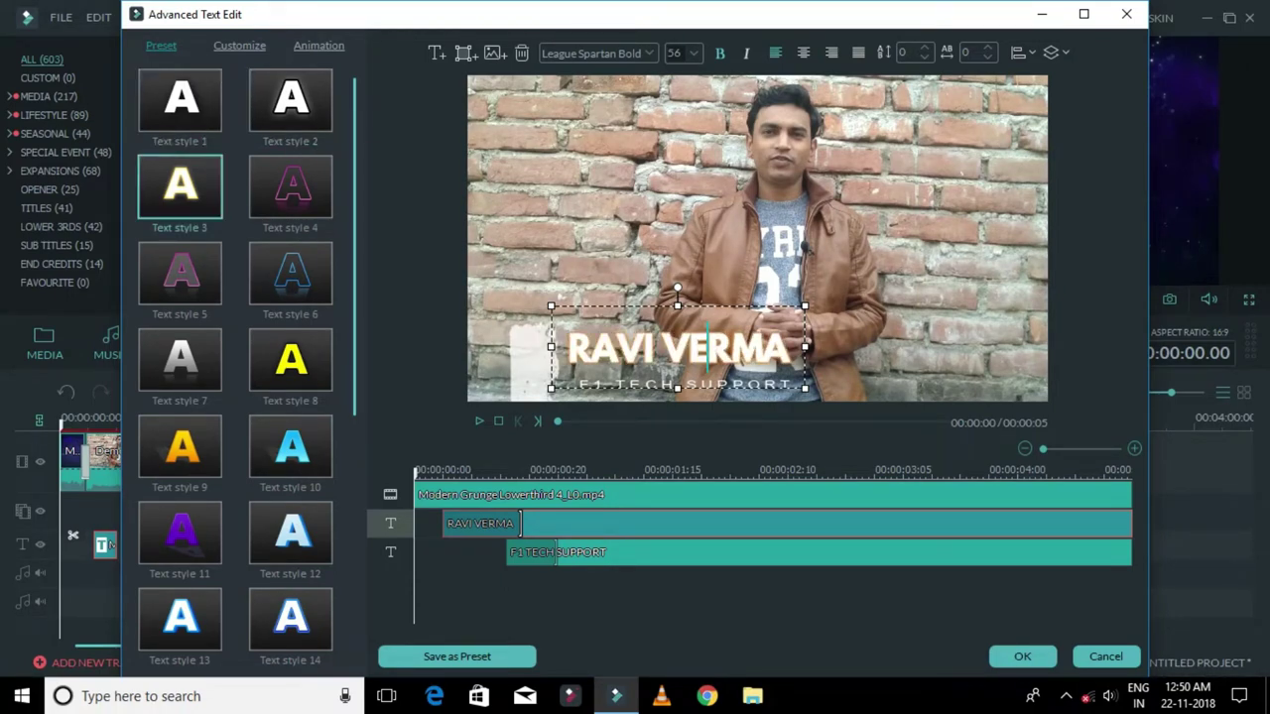
{"action": "left_click", "coordinate": [291, 186]}
{"action": "left_click", "coordinate": [179, 272]}
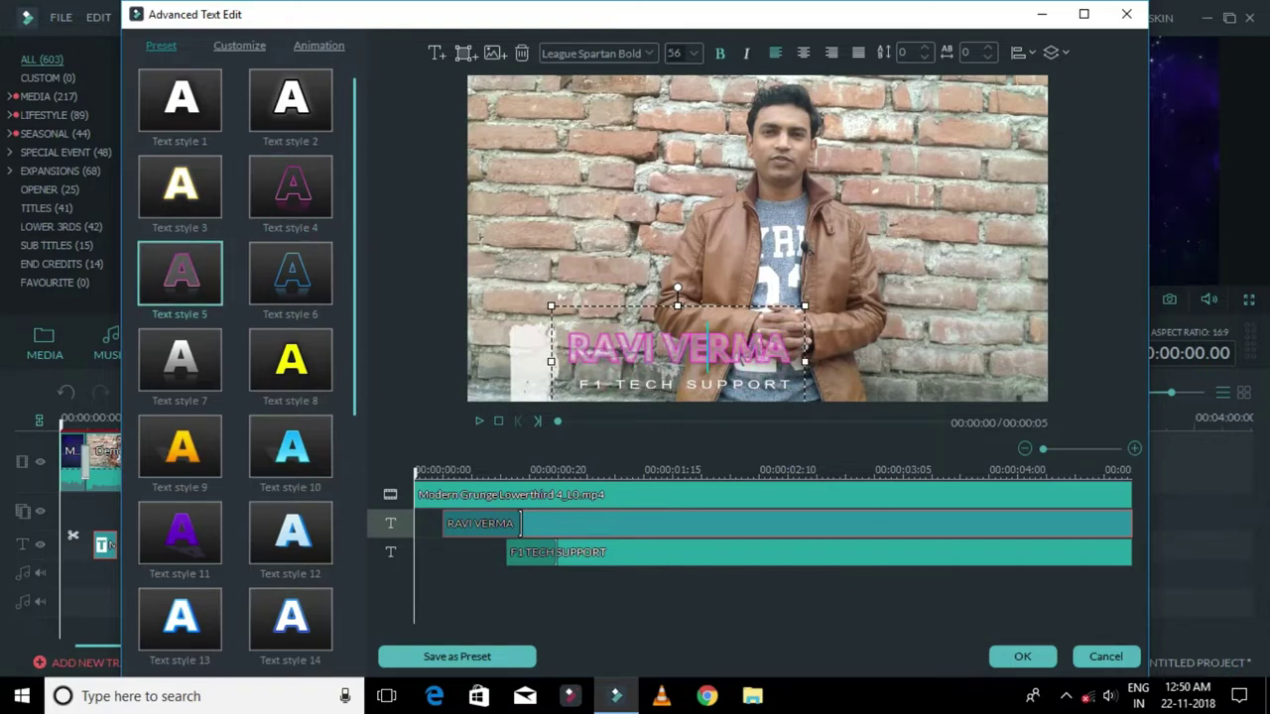
{"action": "left_click", "coordinate": [180, 359]}
{"action": "left_click", "coordinate": [291, 359]}
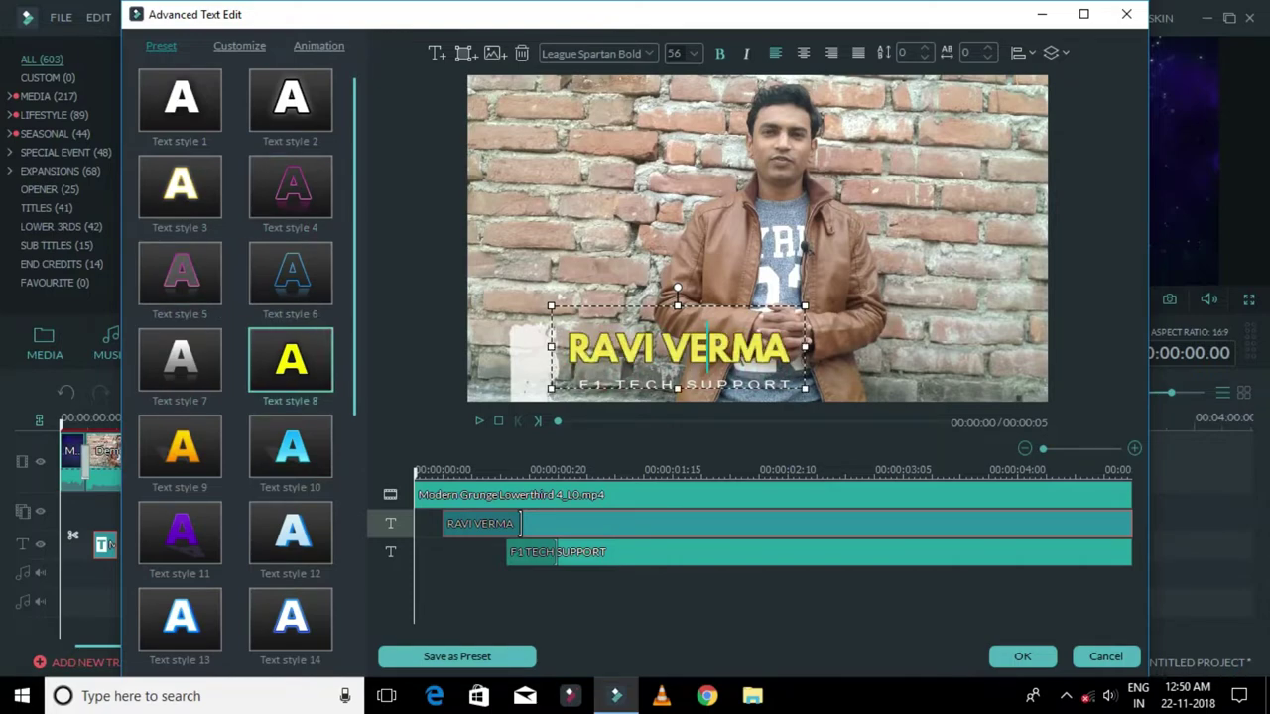
{"action": "left_click", "coordinate": [290, 100]}
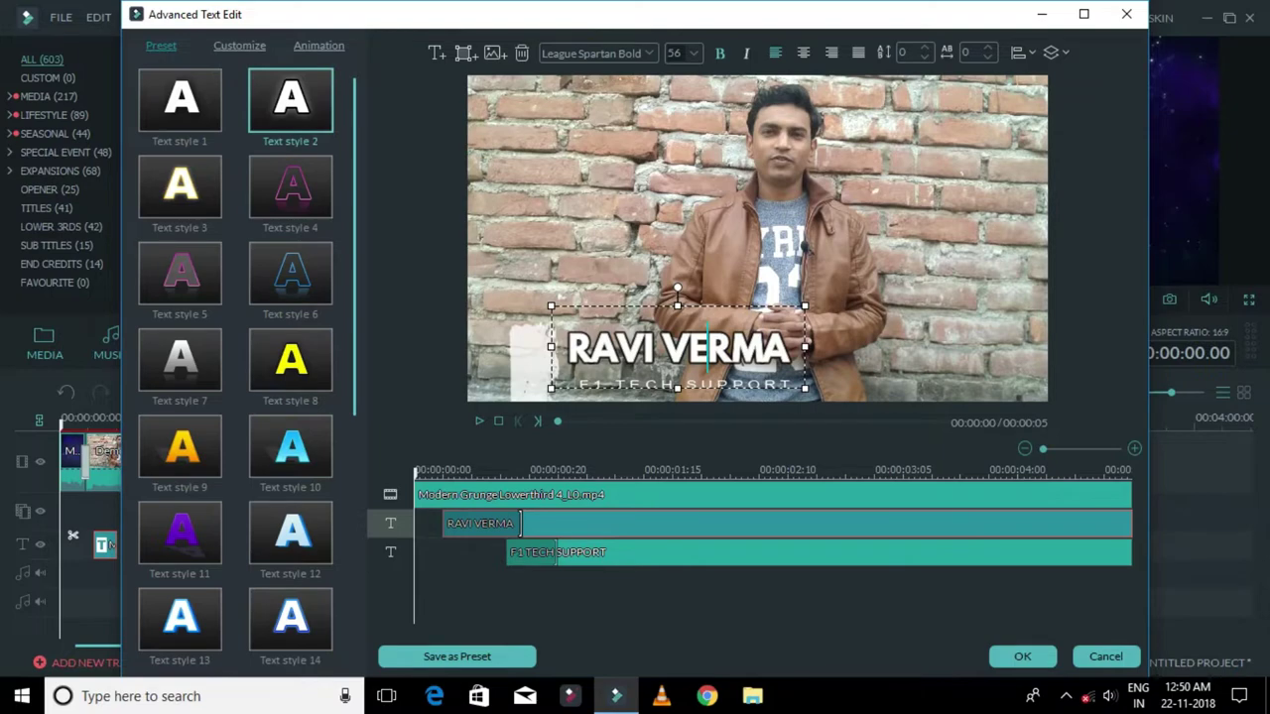
Try several preset text styles on the F1 TECH SUPPORT subtitle, including styles 8, 7, 4 and 9, apply Text style 10 and accept the title edits
{"action": "left_click", "coordinate": [555, 553]}
{"action": "left_click", "coordinate": [291, 359]}
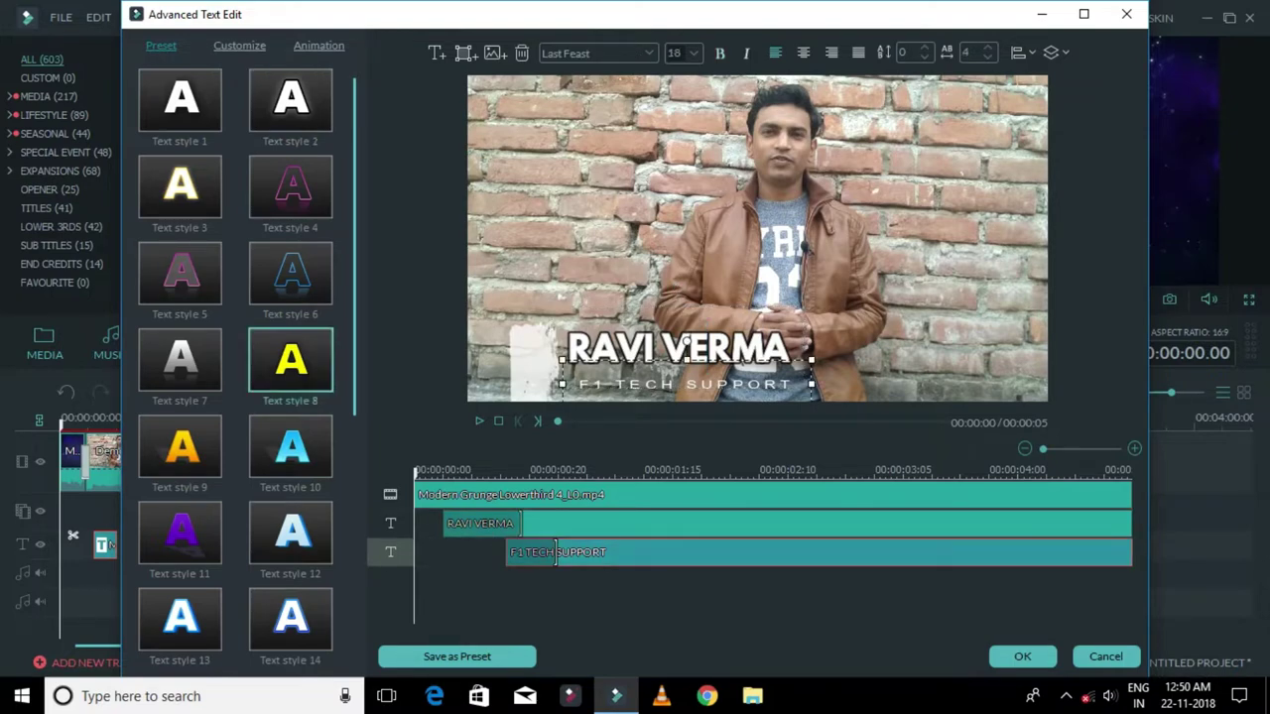
{"action": "left_click", "coordinate": [179, 359]}
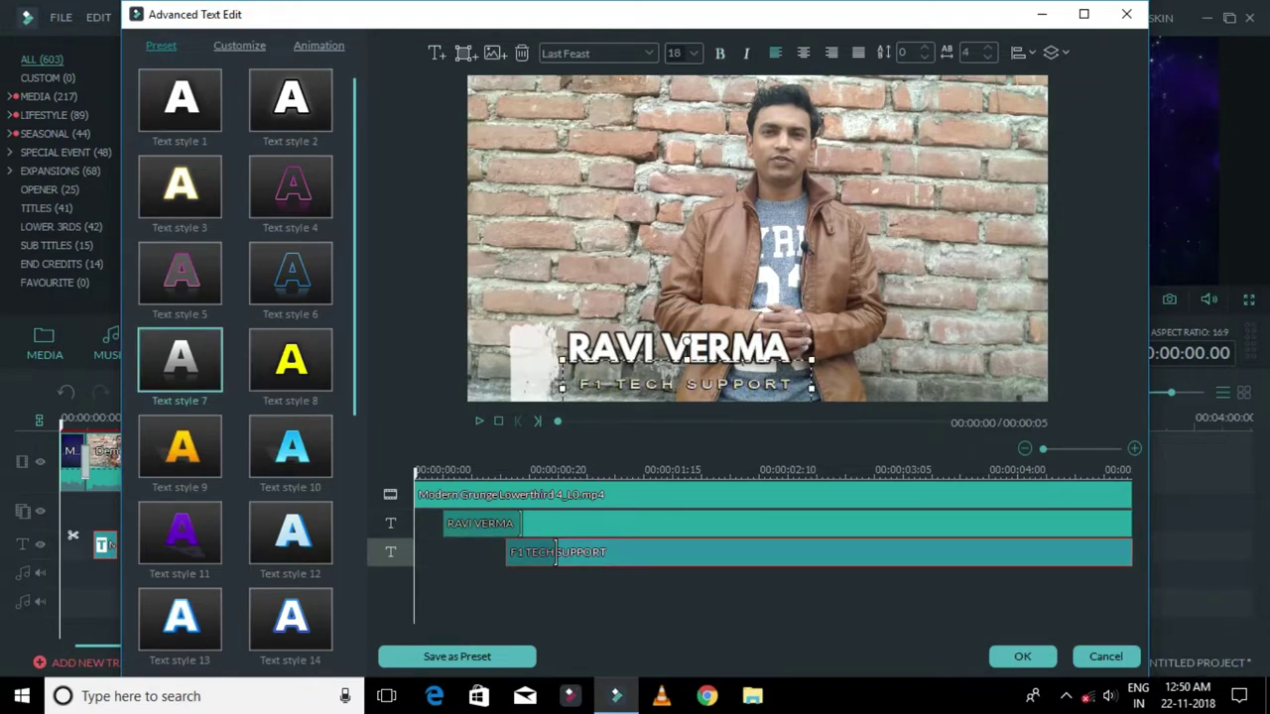
{"action": "key", "text": "Up"}
{"action": "key", "text": "Right"}
{"action": "key", "text": "Up"}
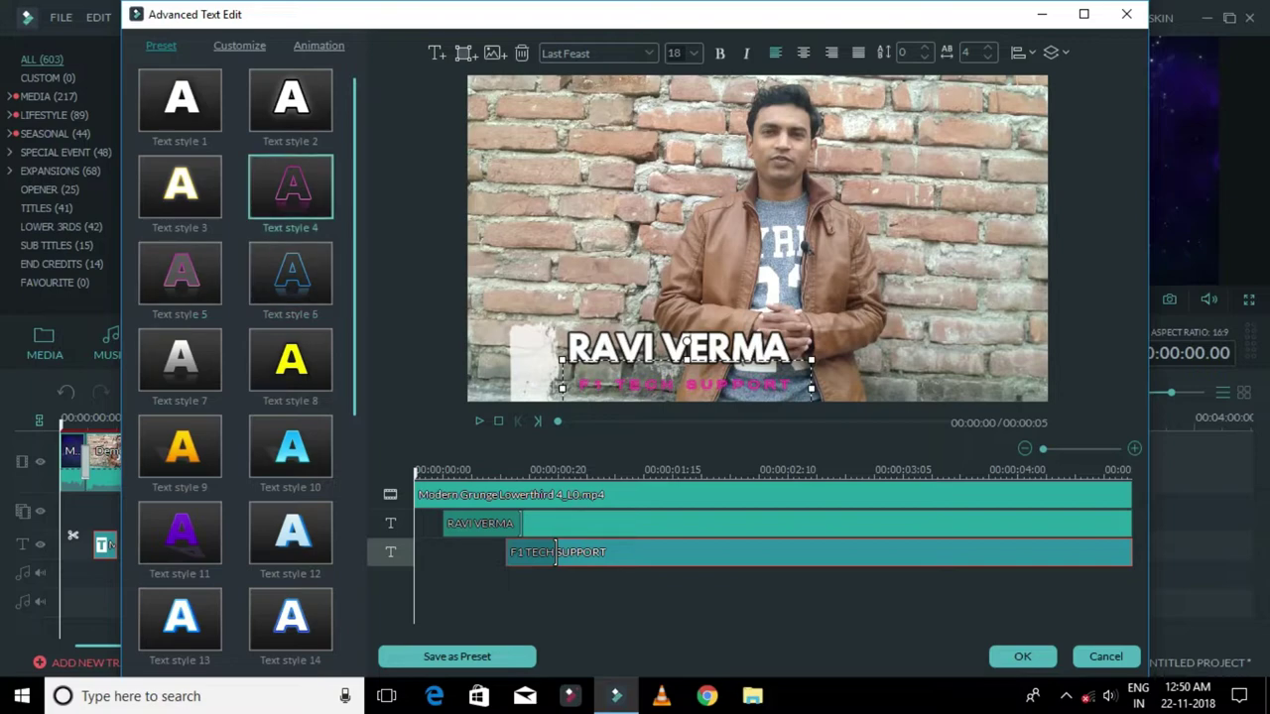
{"action": "key", "text": "Left"}
{"action": "key", "text": "Down"}
{"action": "key", "text": "Down"}
{"action": "key", "text": "Down"}
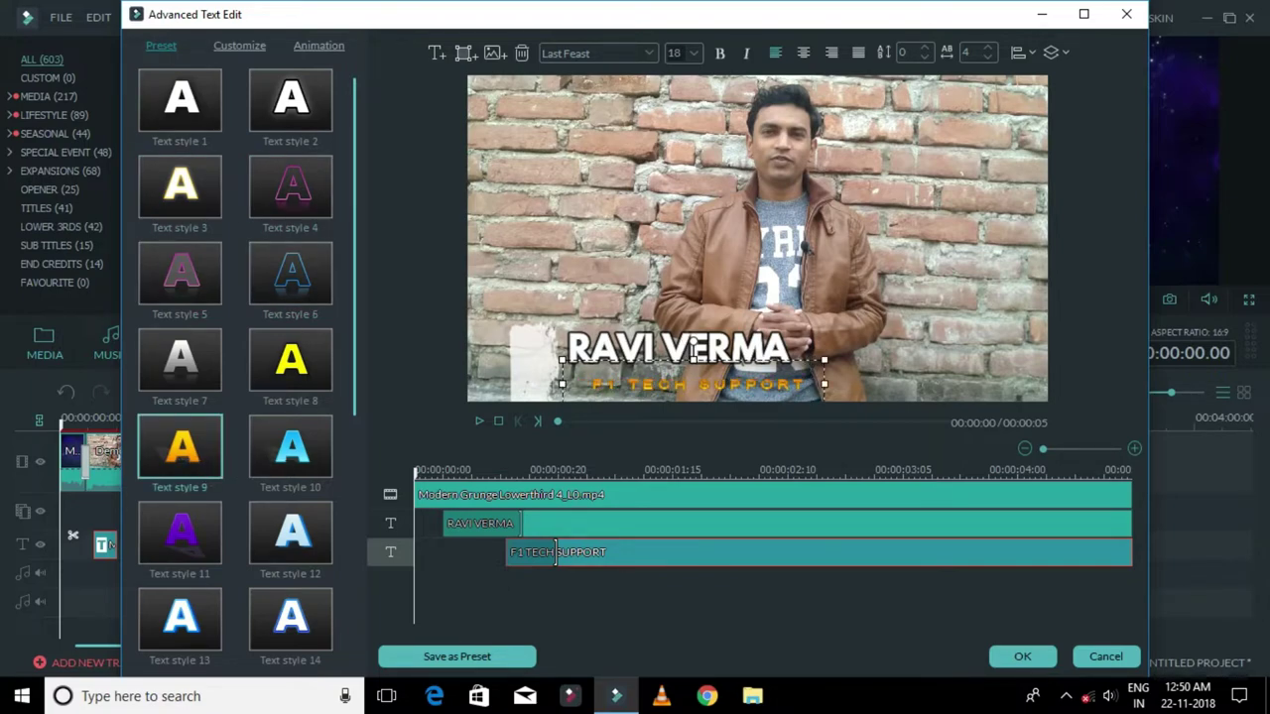
{"action": "key", "text": "Right"}
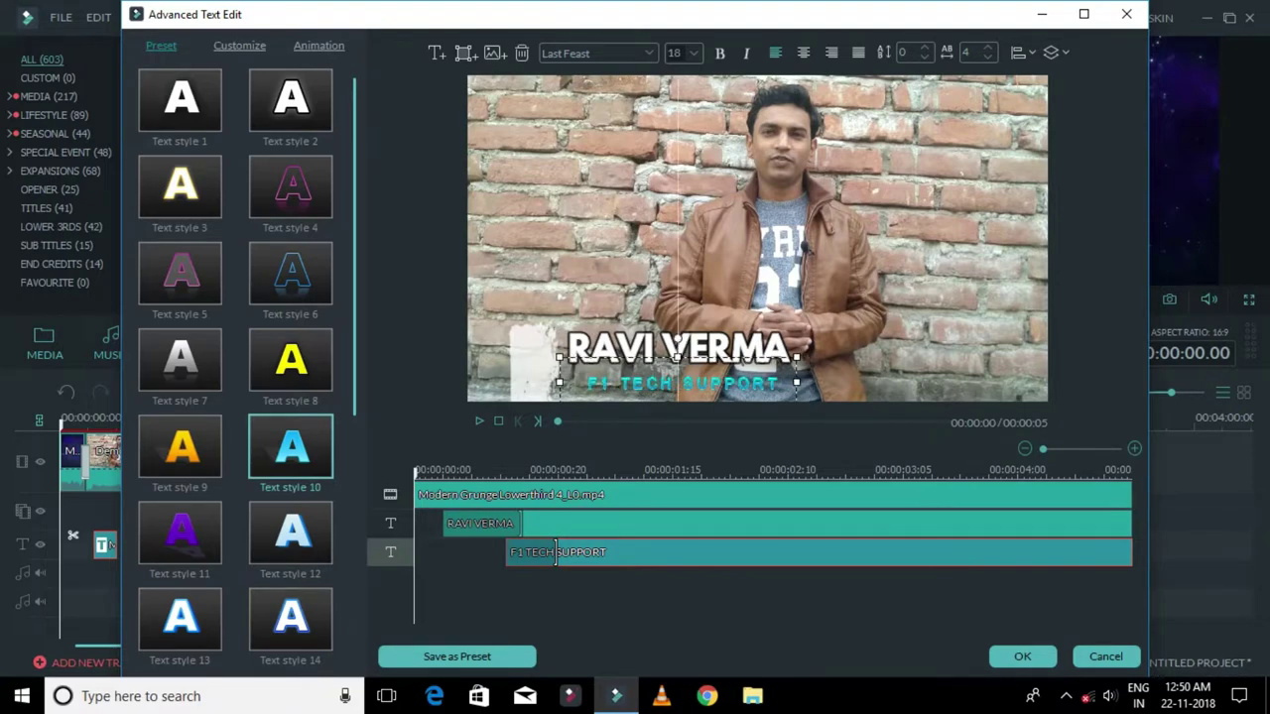
{"action": "left_click", "coordinate": [1022, 655]}
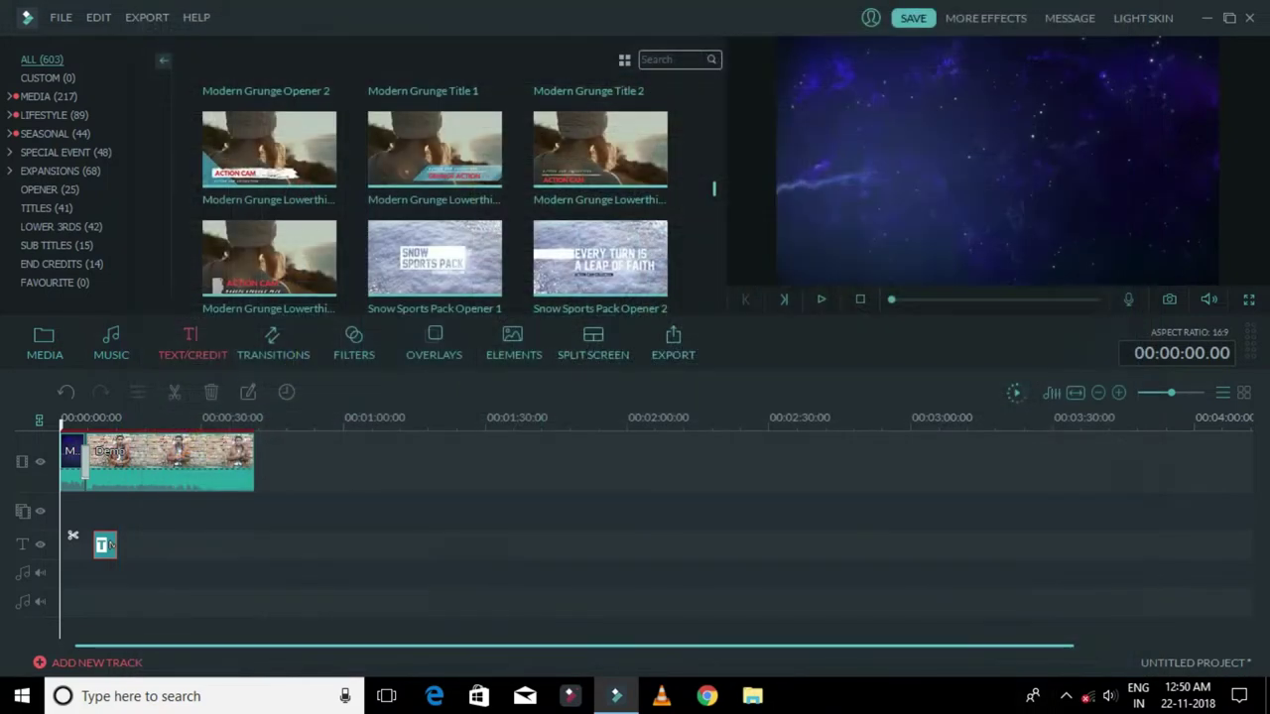
Play the video from the start through the lower third to check the styled title
{"action": "left_click", "coordinate": [821, 298]}
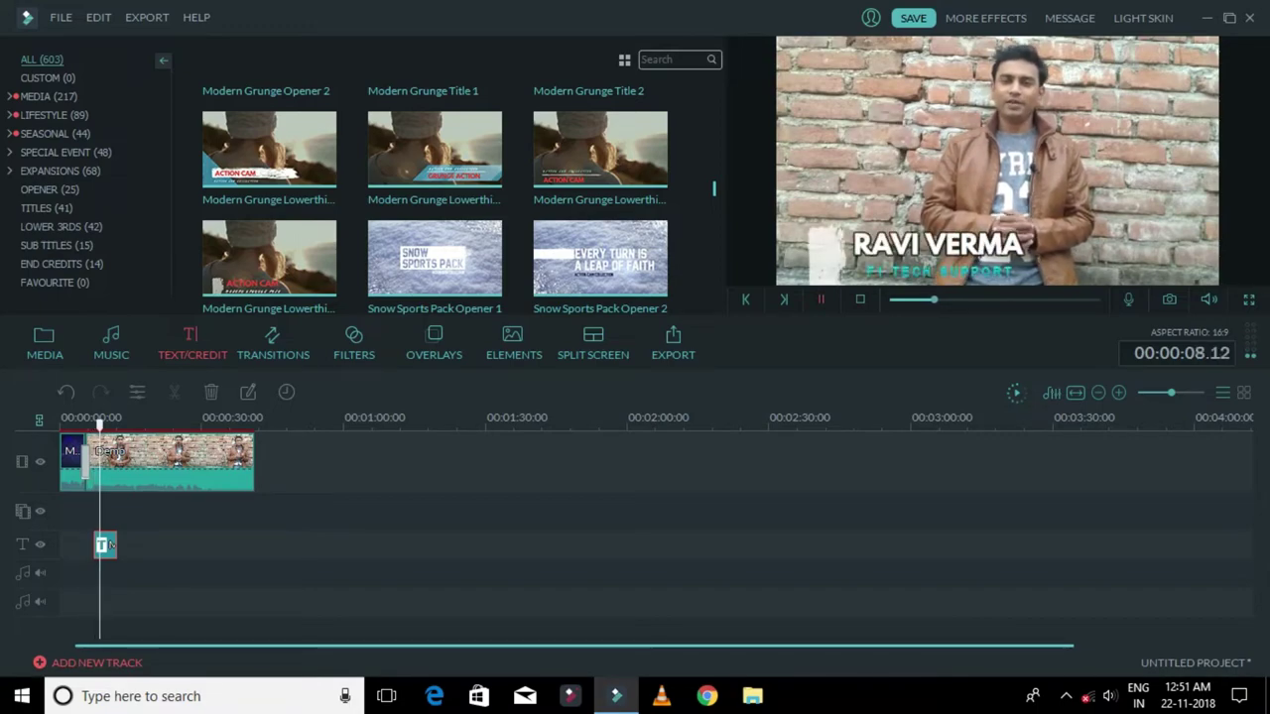
{"action": "key", "text": "ctrl+/"}
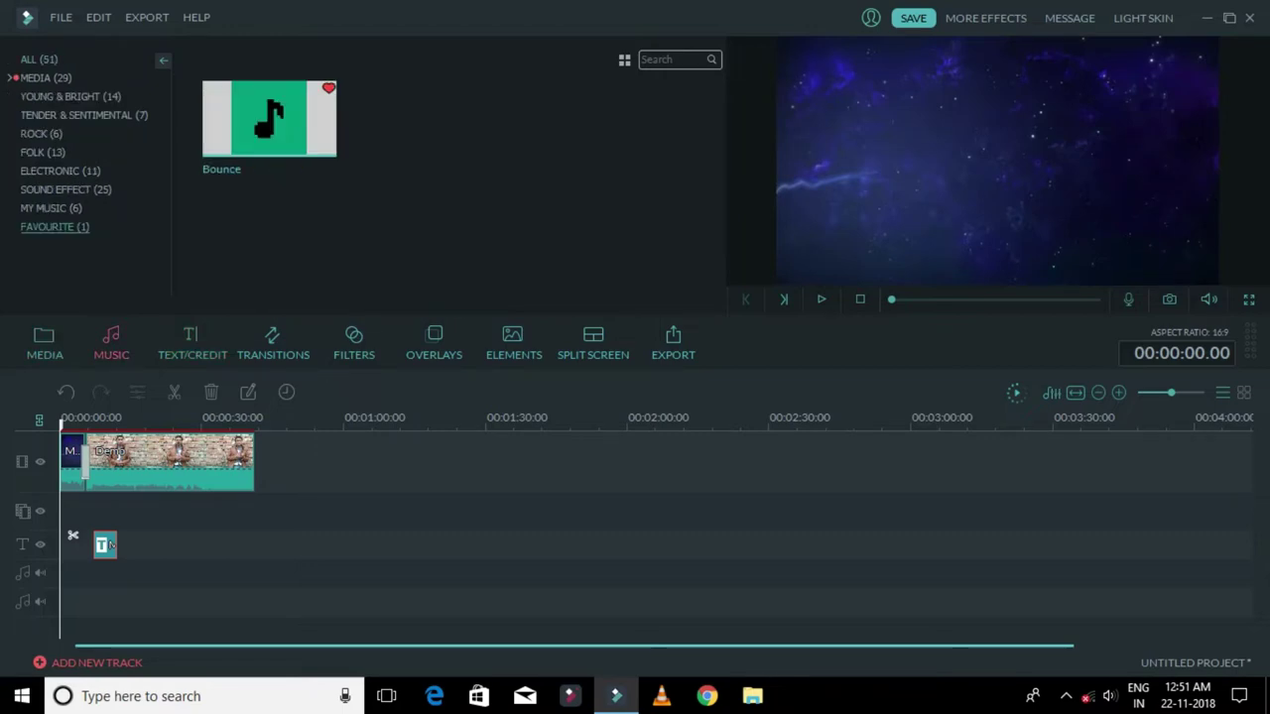
Add Little Maps - Out The Blue from the full music library to the audio track and trim its end to the end of the video
{"action": "left_click", "coordinate": [39, 59]}
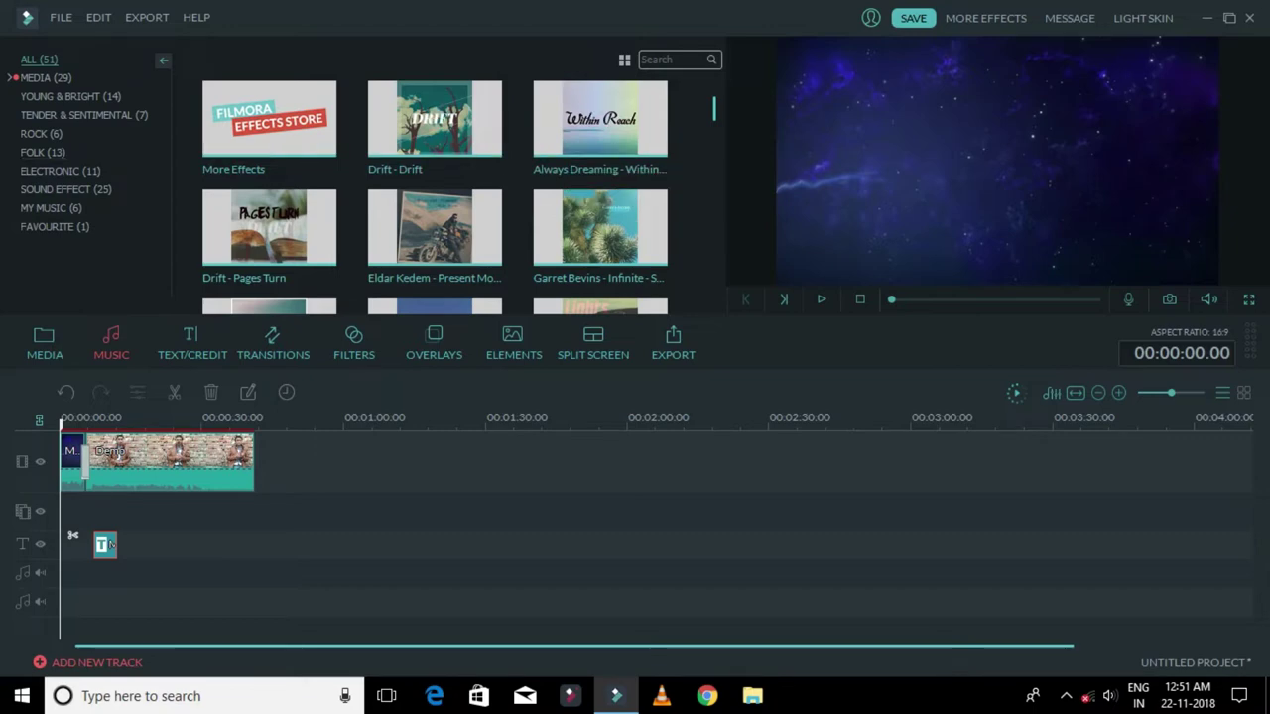
{"action": "scroll", "coordinate": [435, 198], "scroll_direction": "down", "scroll_amount": 4}
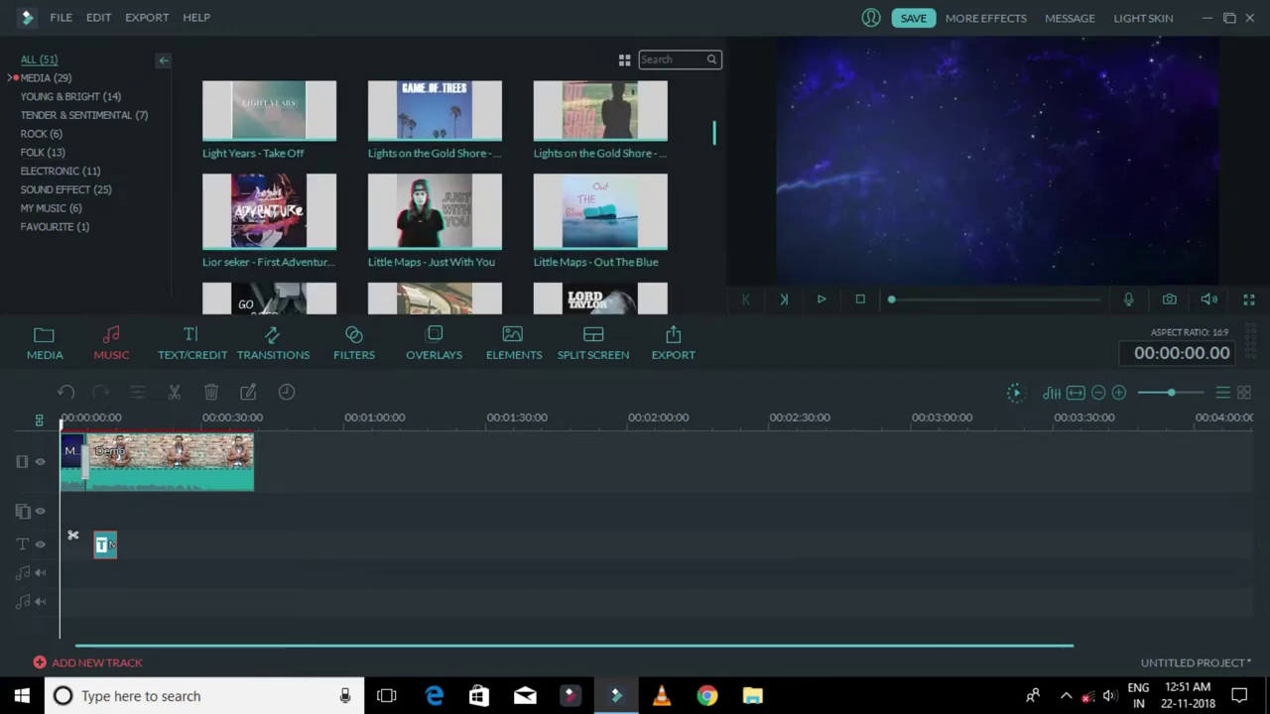
{"action": "double_click", "coordinate": [599, 210]}
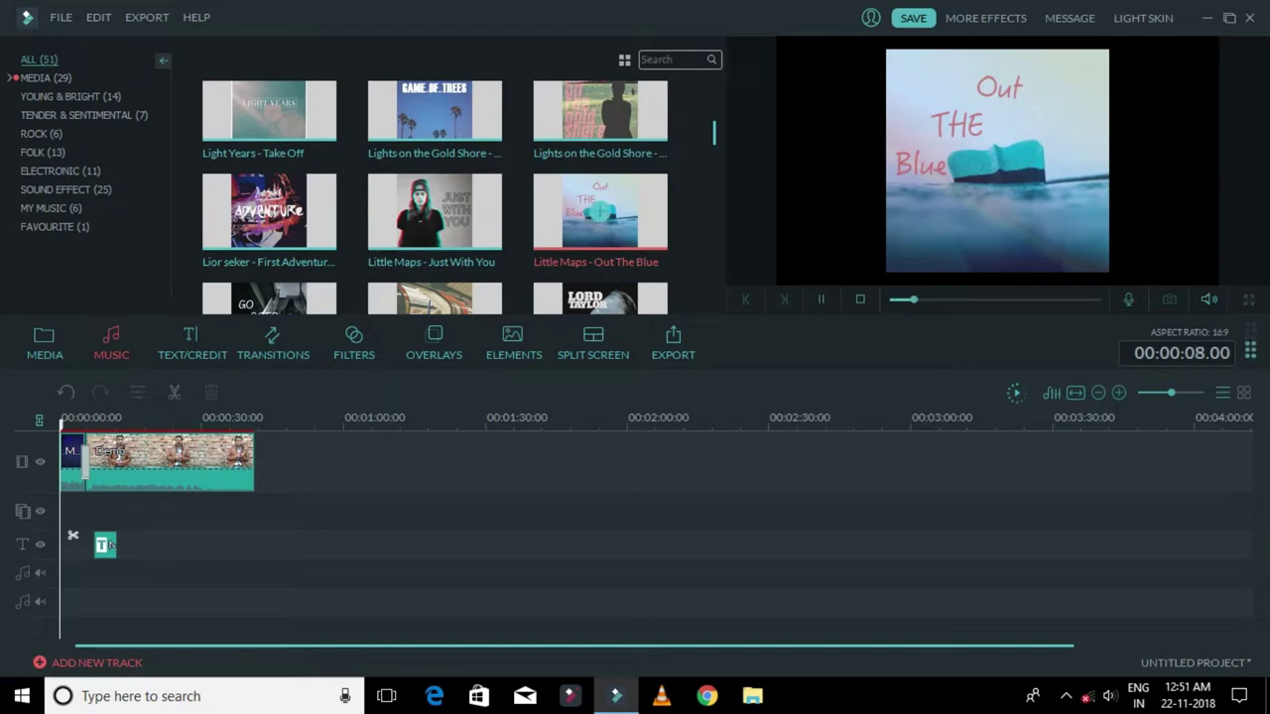
{"action": "left_click", "coordinate": [599, 211]}
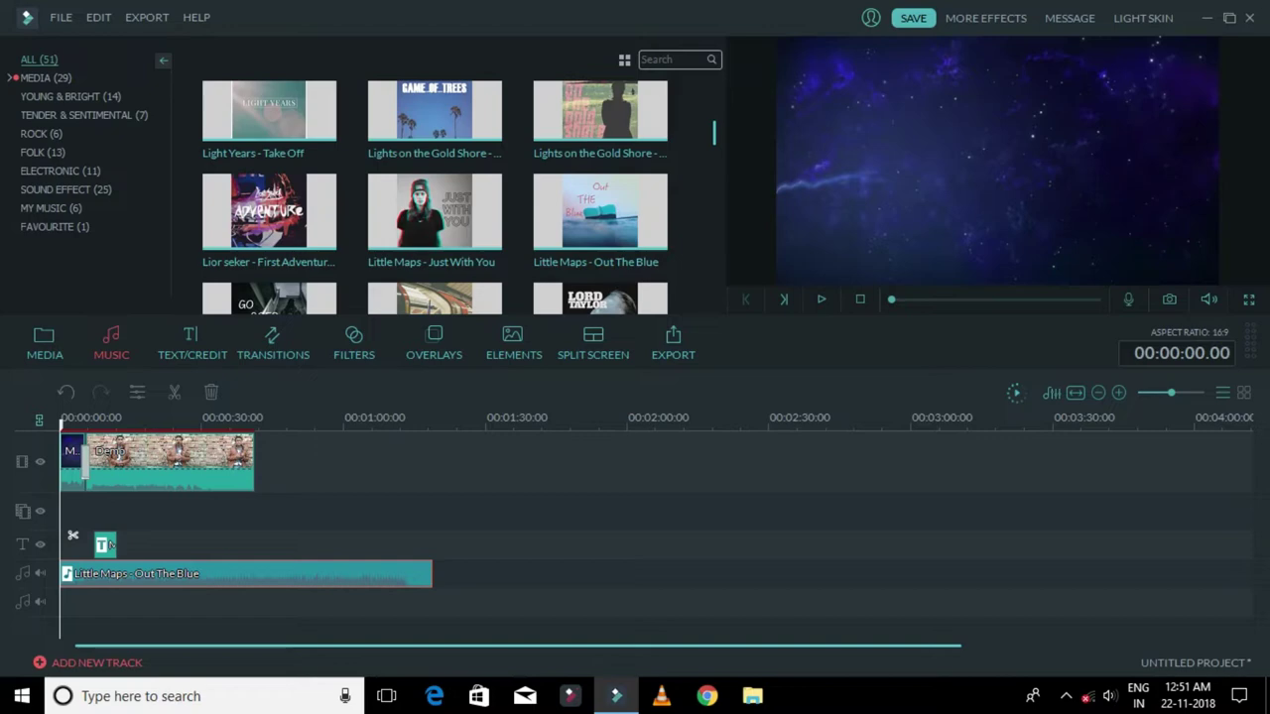
{"action": "left_click_drag", "start_coordinate": [431, 573], "coordinate": [255, 574]}
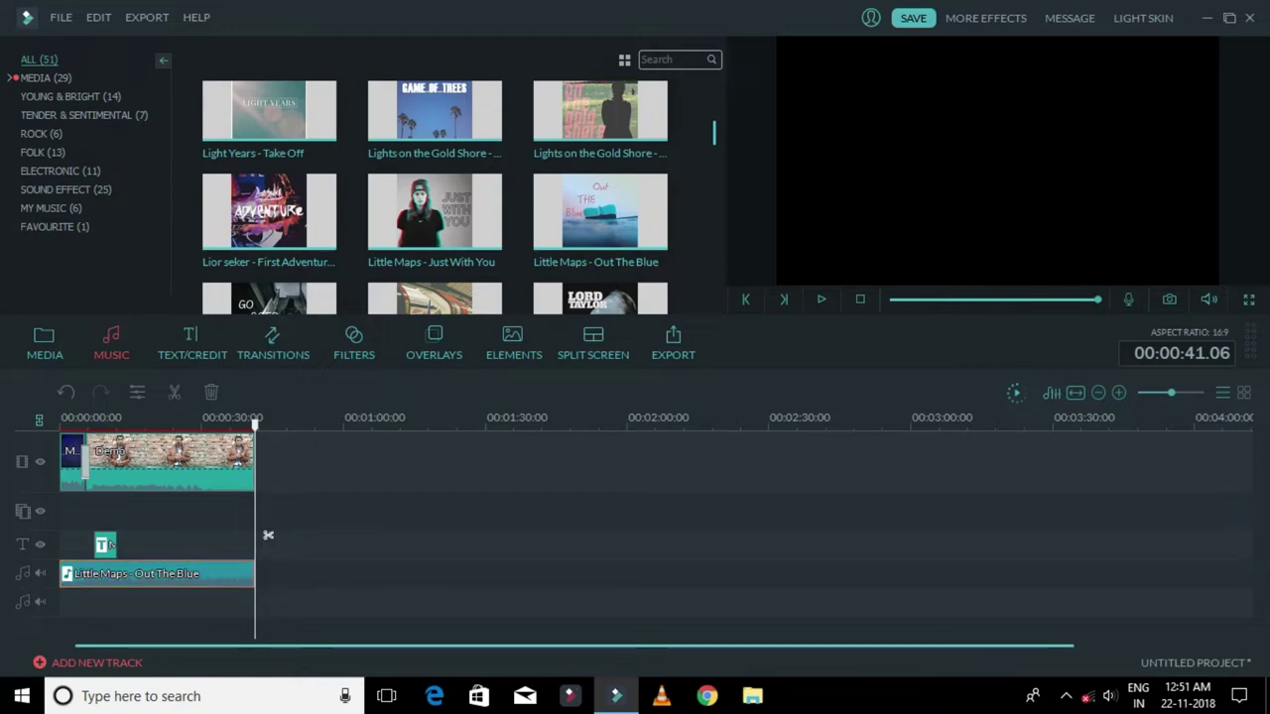
Play the intro from the beginning to hear it together with the music, and stop the playback
{"action": "key", "text": "space"}
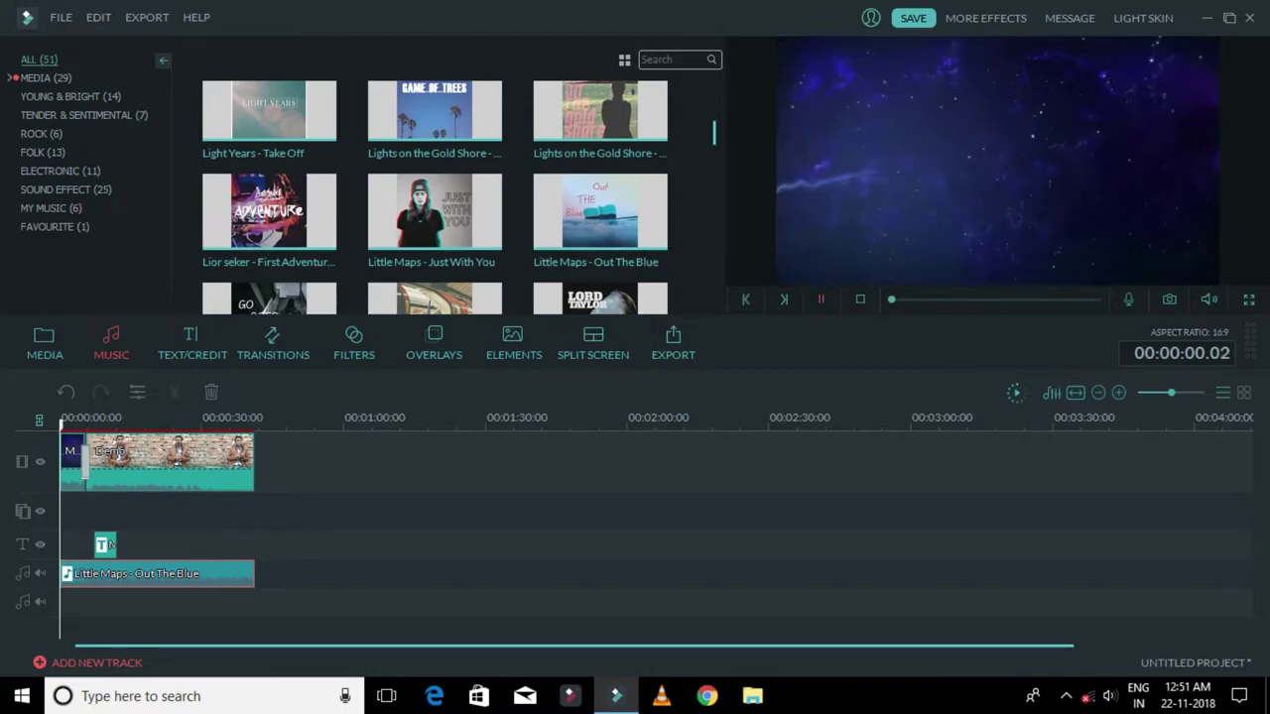
{"action": "left_click", "coordinate": [822, 299]}
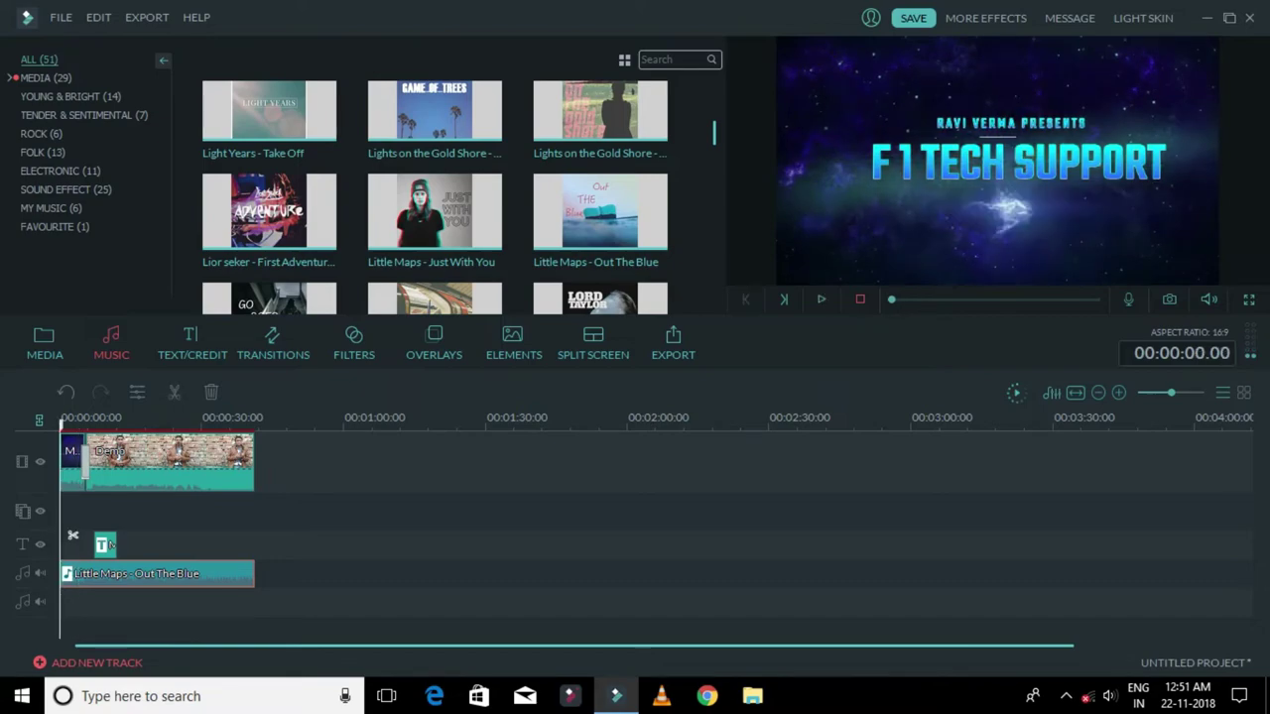
{"action": "left_click", "coordinate": [860, 299]}
Move the music clip so it starts where the Demo clip begins, and play back that section
{"action": "left_click_drag", "start_coordinate": [72, 573], "coordinate": [98, 573]}
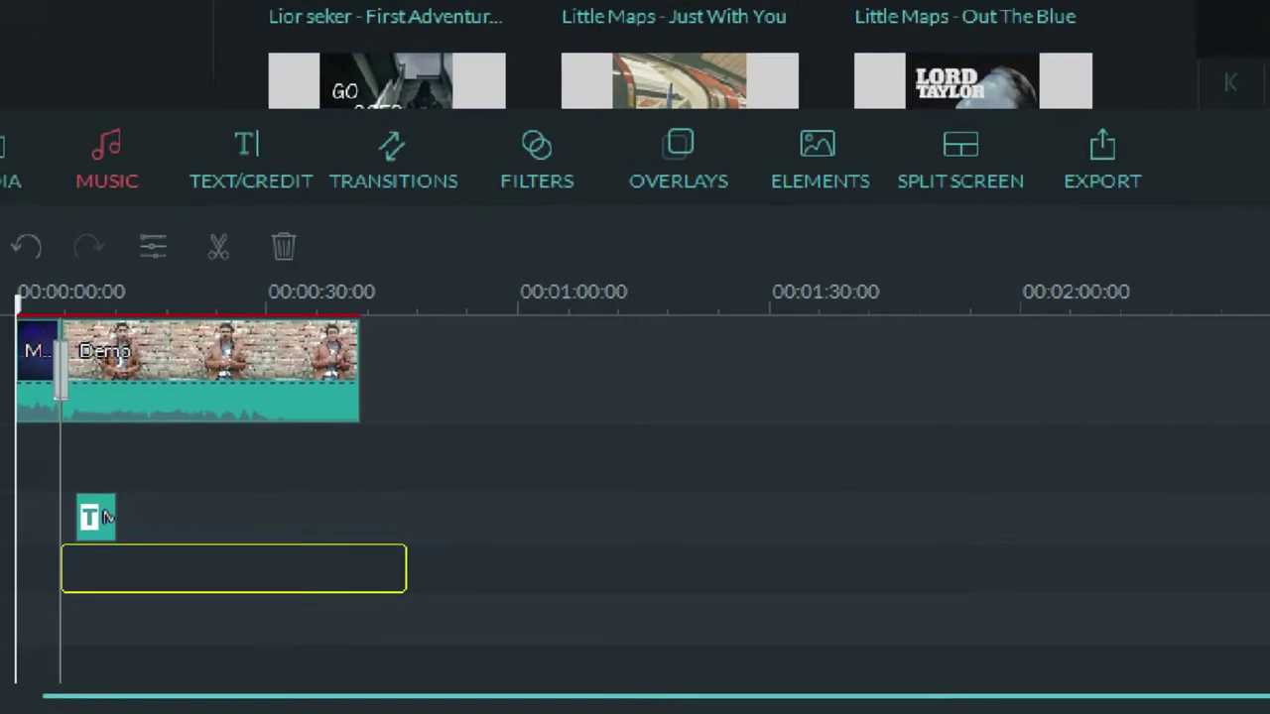
{"action": "left_click_drag", "start_coordinate": [49, 567], "coordinate": [50, 567]}
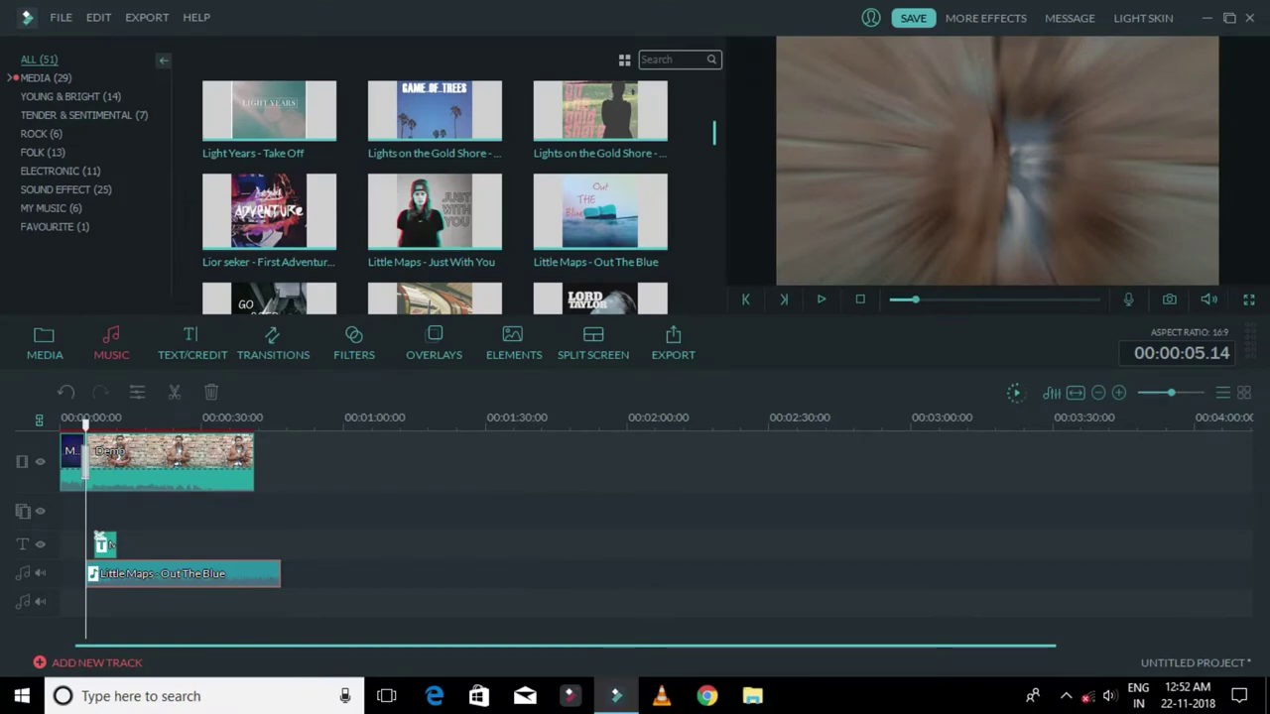
{"action": "left_click", "coordinate": [820, 299]}
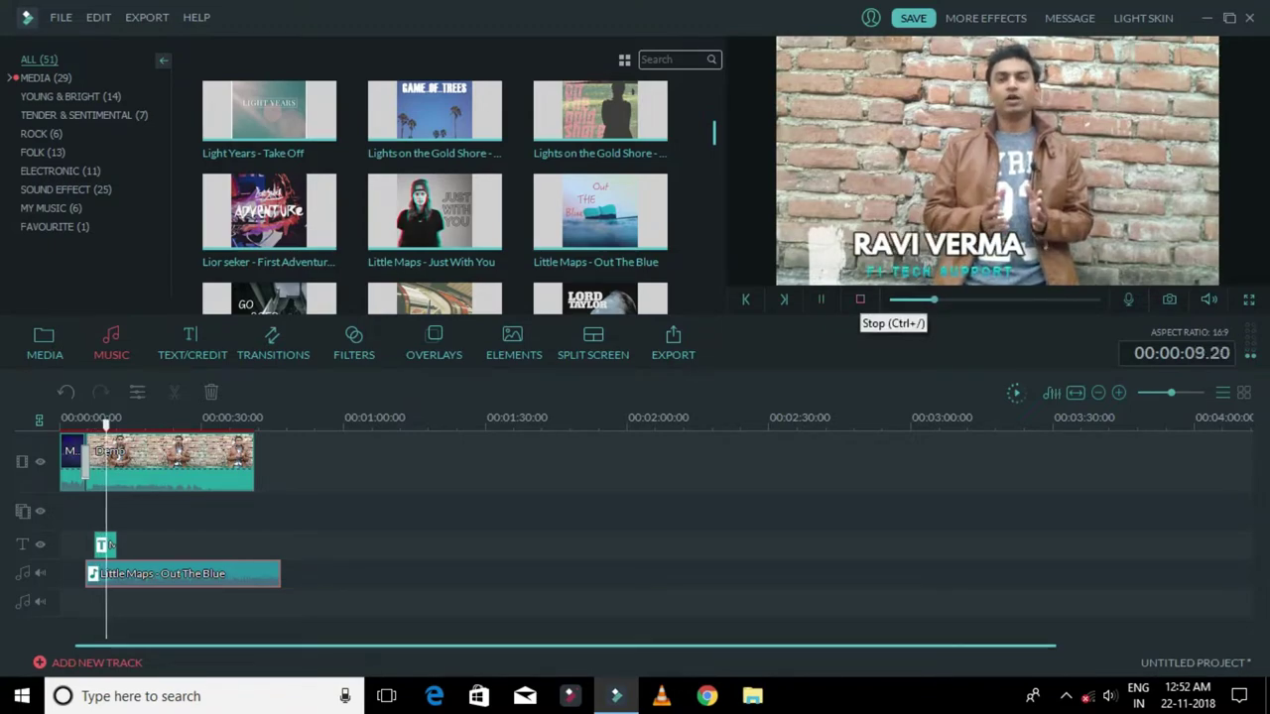
{"action": "left_click", "coordinate": [860, 299]}
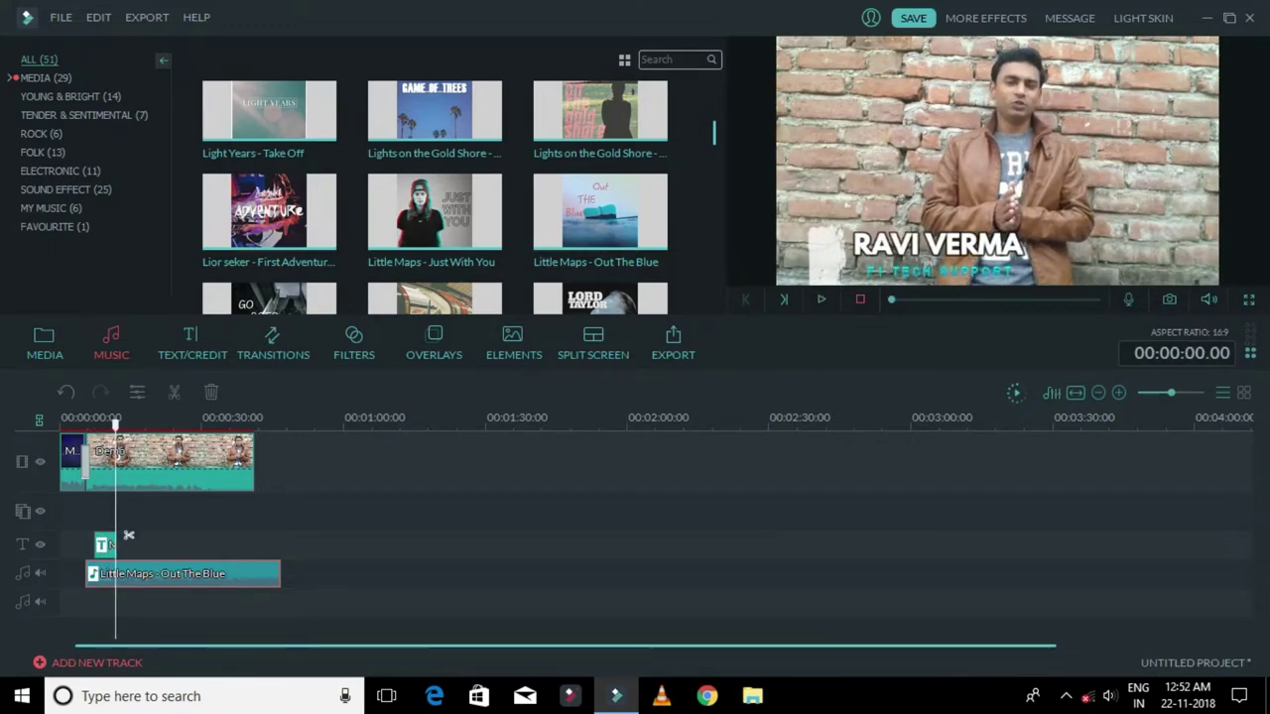
Lower the volume of the Little Maps - Out The Blue clip and play the video to check the sound balance
{"action": "right_click", "coordinate": [240, 574]}
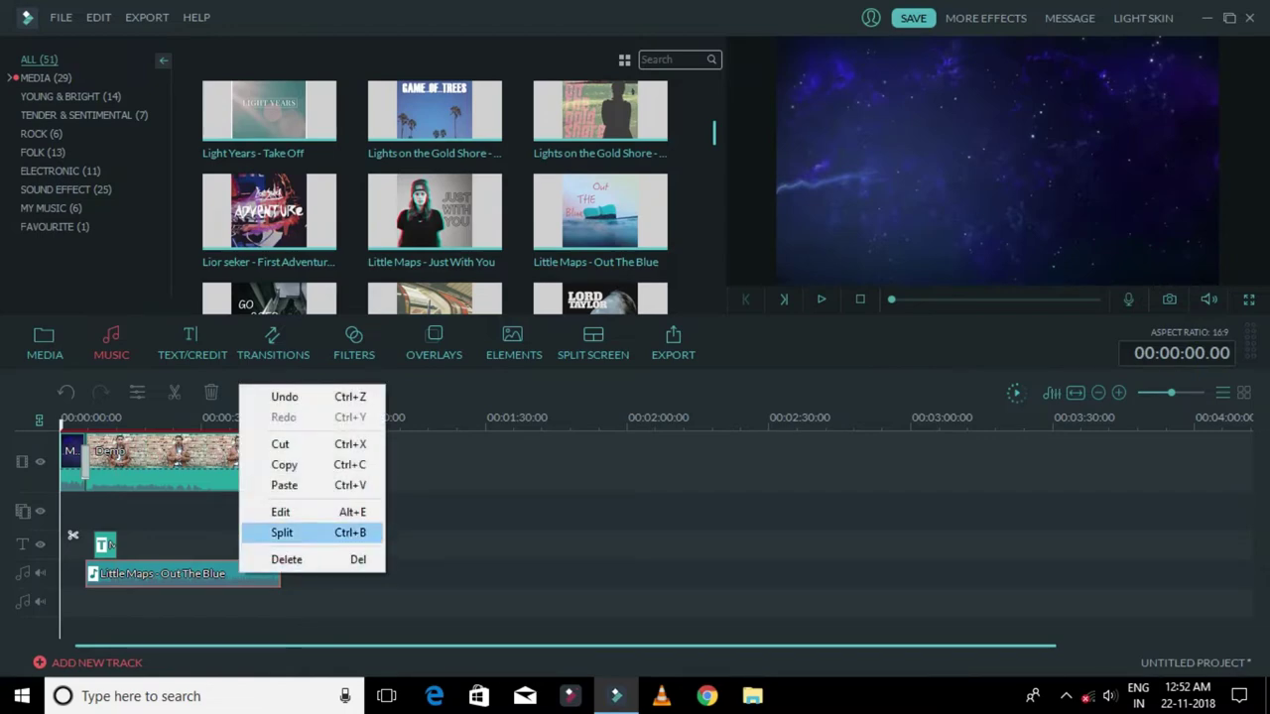
{"action": "left_click", "coordinate": [281, 512]}
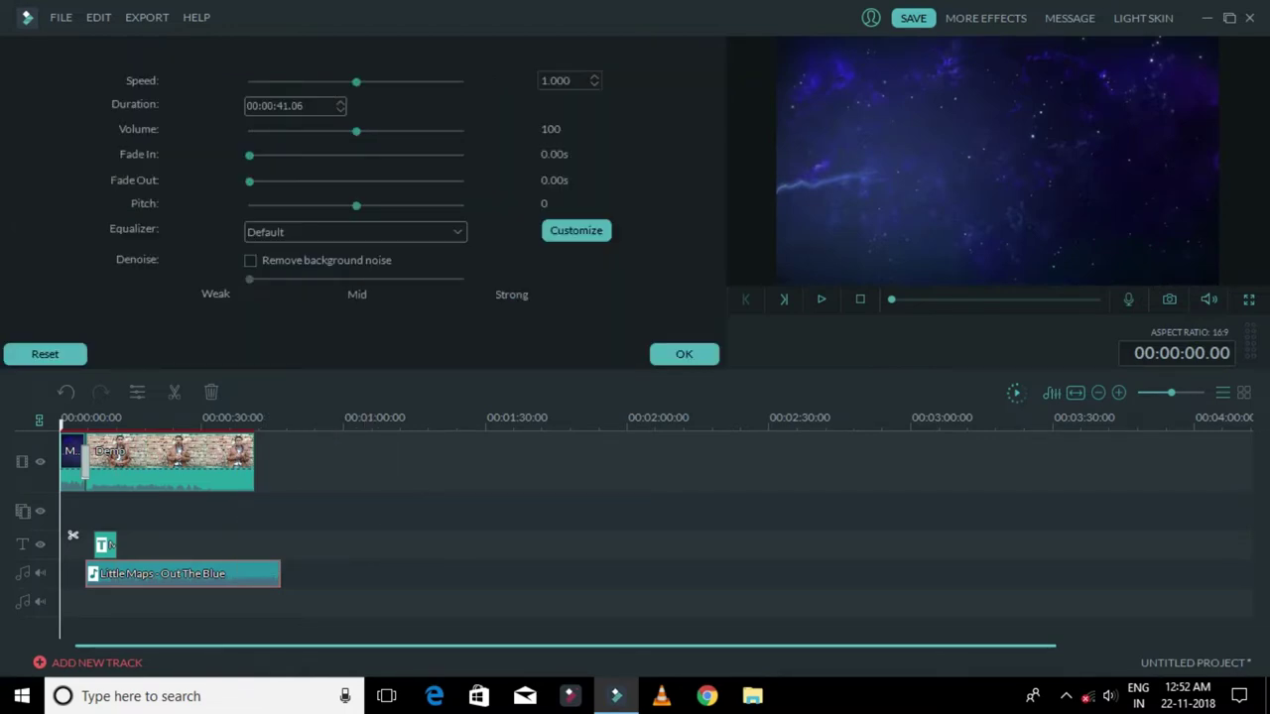
{"action": "left_click_drag", "start_coordinate": [356, 131], "coordinate": [290, 131]}
{"action": "left_click", "coordinate": [683, 354]}
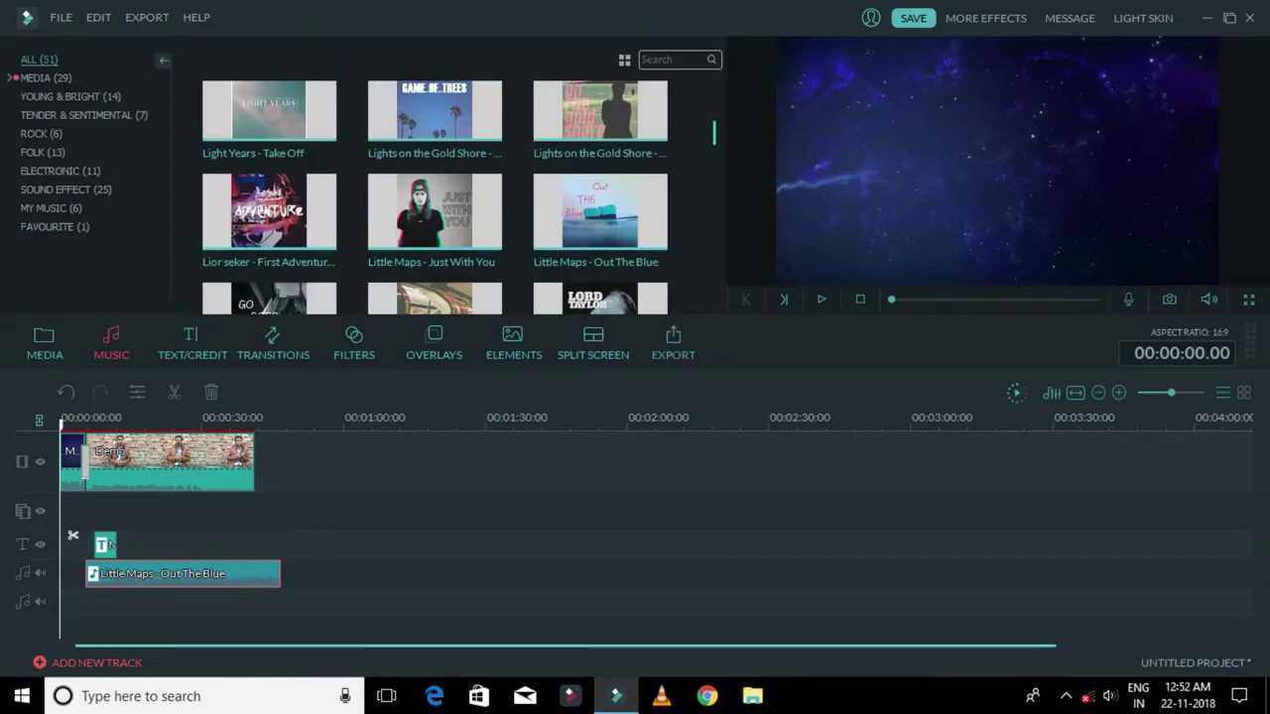
{"action": "left_click", "coordinate": [820, 299]}
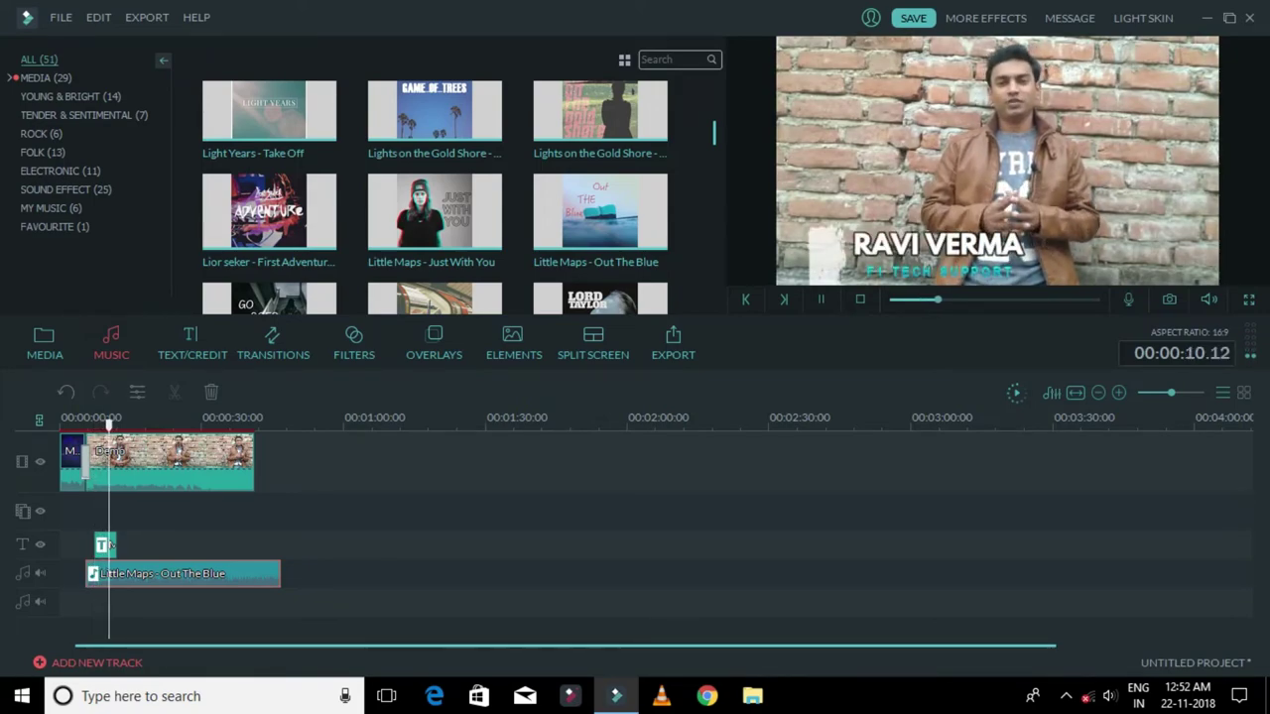
{"action": "left_click", "coordinate": [858, 299]}
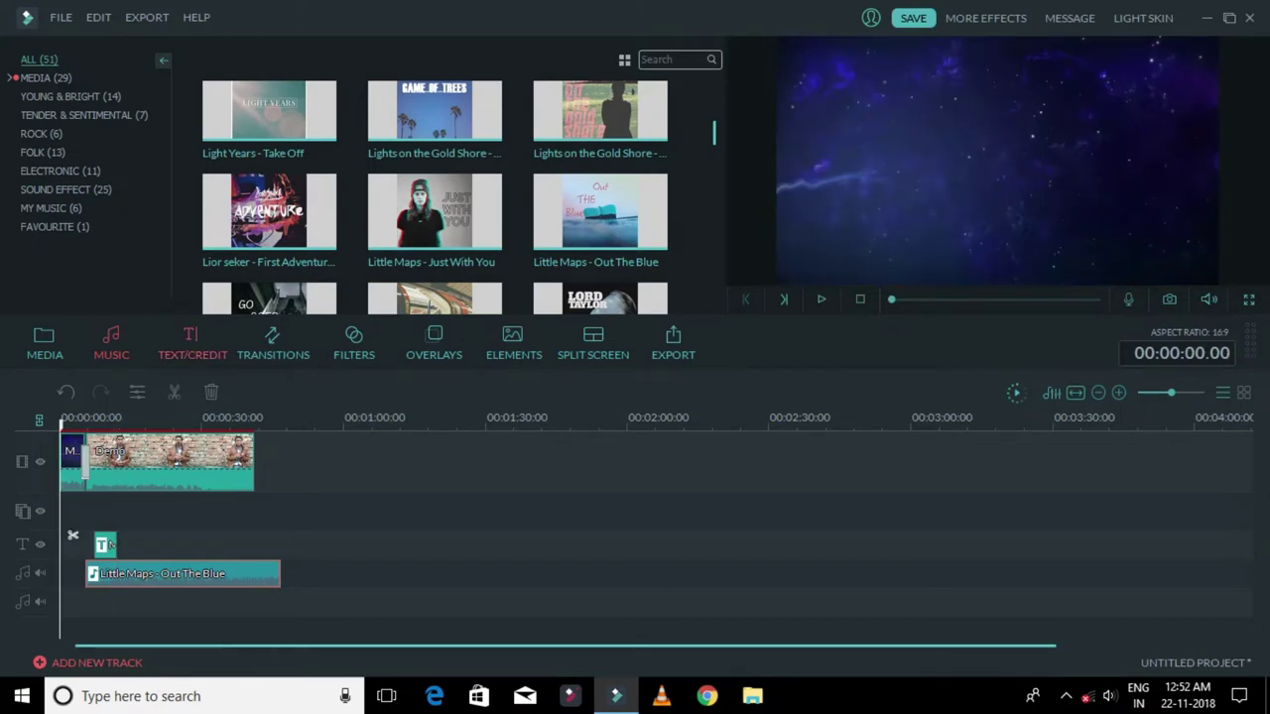
Play and replay the CrossZoom transition between the intro and the Demo clip to review it
{"action": "left_click", "coordinate": [273, 342]}
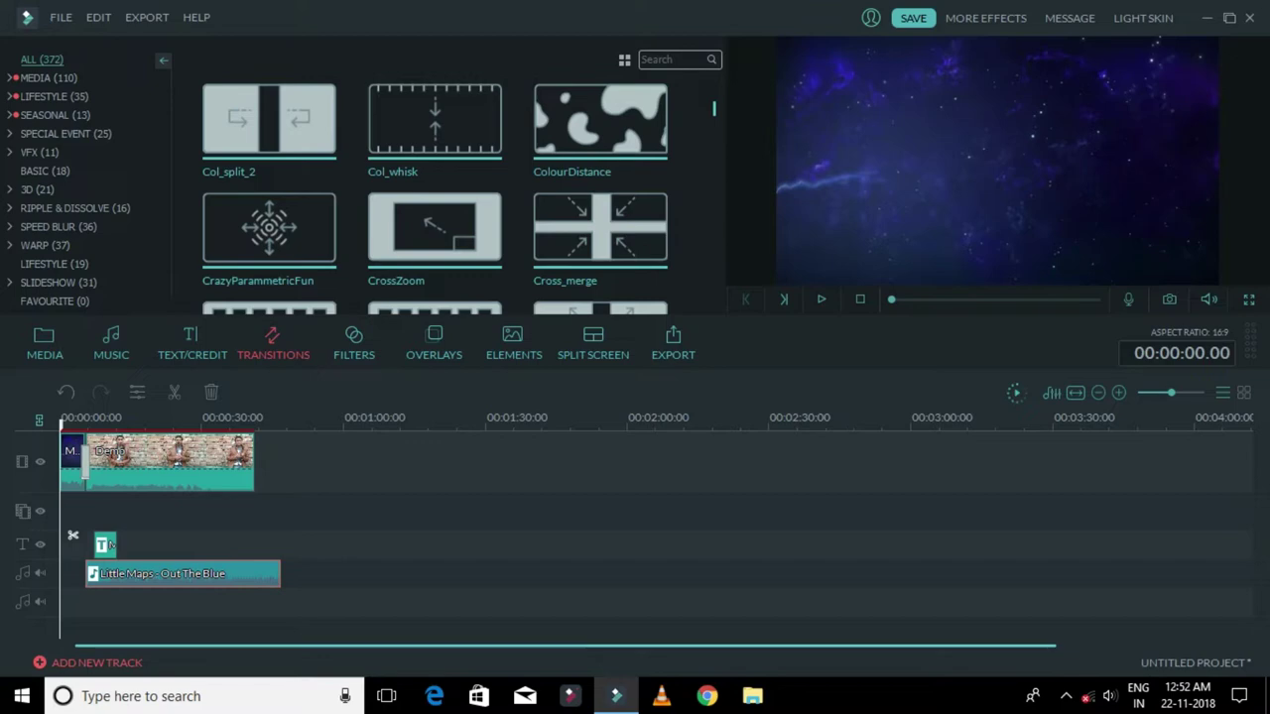
{"action": "left_click", "coordinate": [86, 461]}
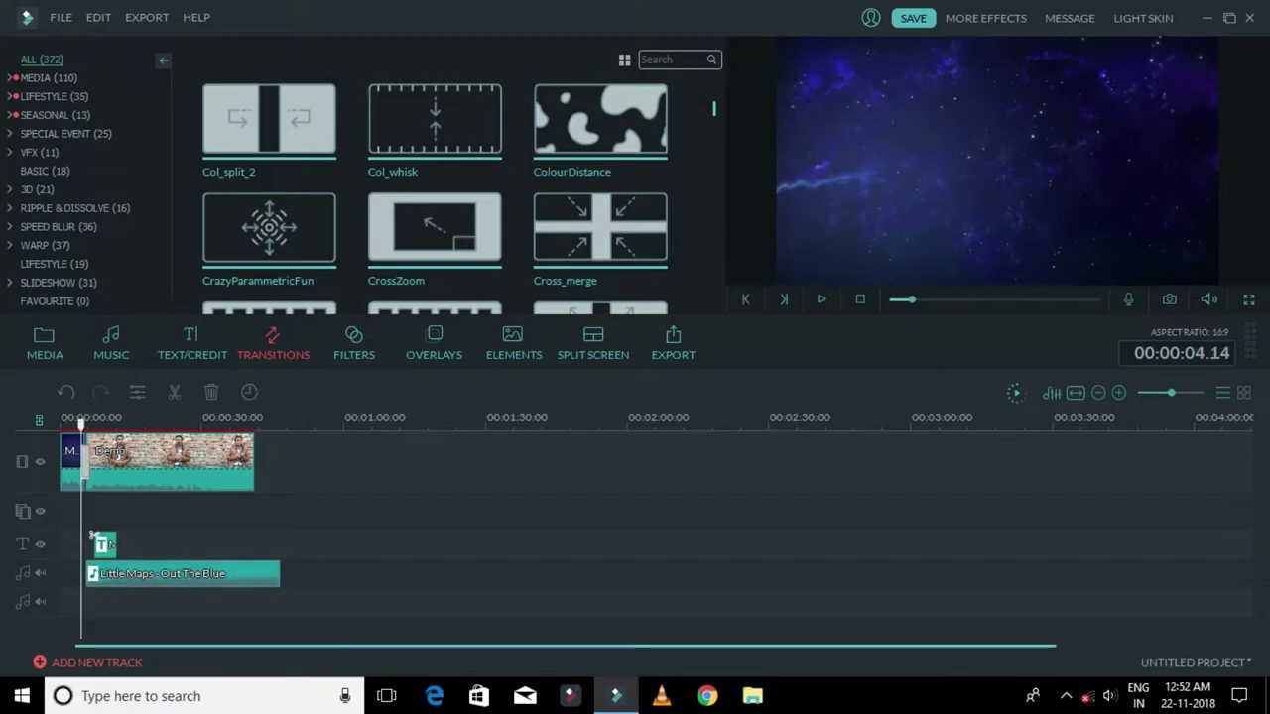
{"action": "left_click", "coordinate": [820, 298]}
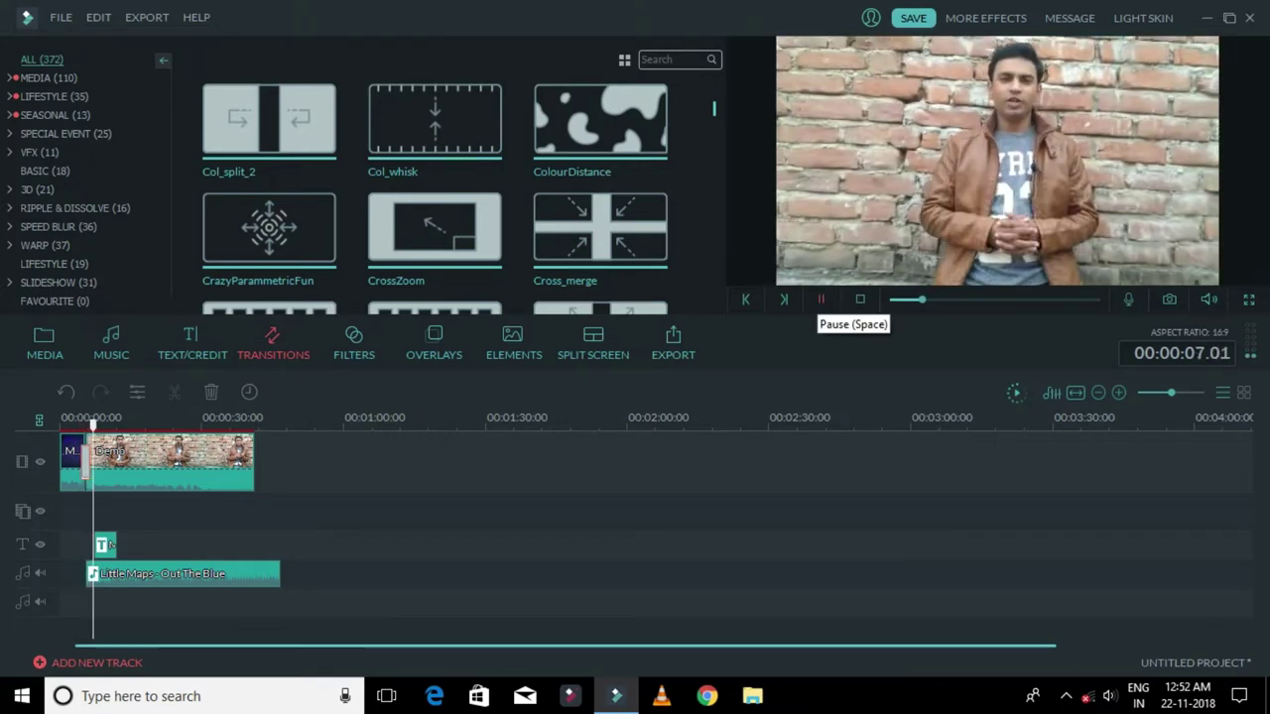
{"action": "key", "text": "space"}
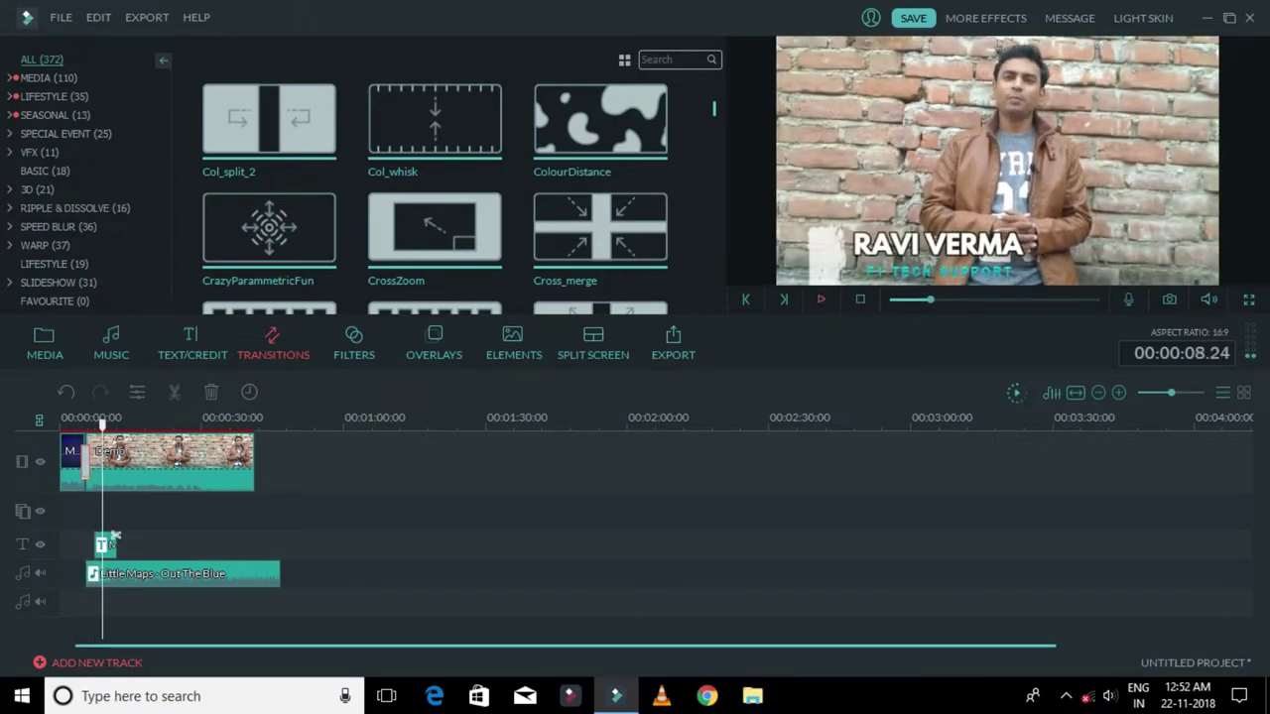
{"action": "left_click_drag", "start_coordinate": [103, 536], "coordinate": [79, 536]}
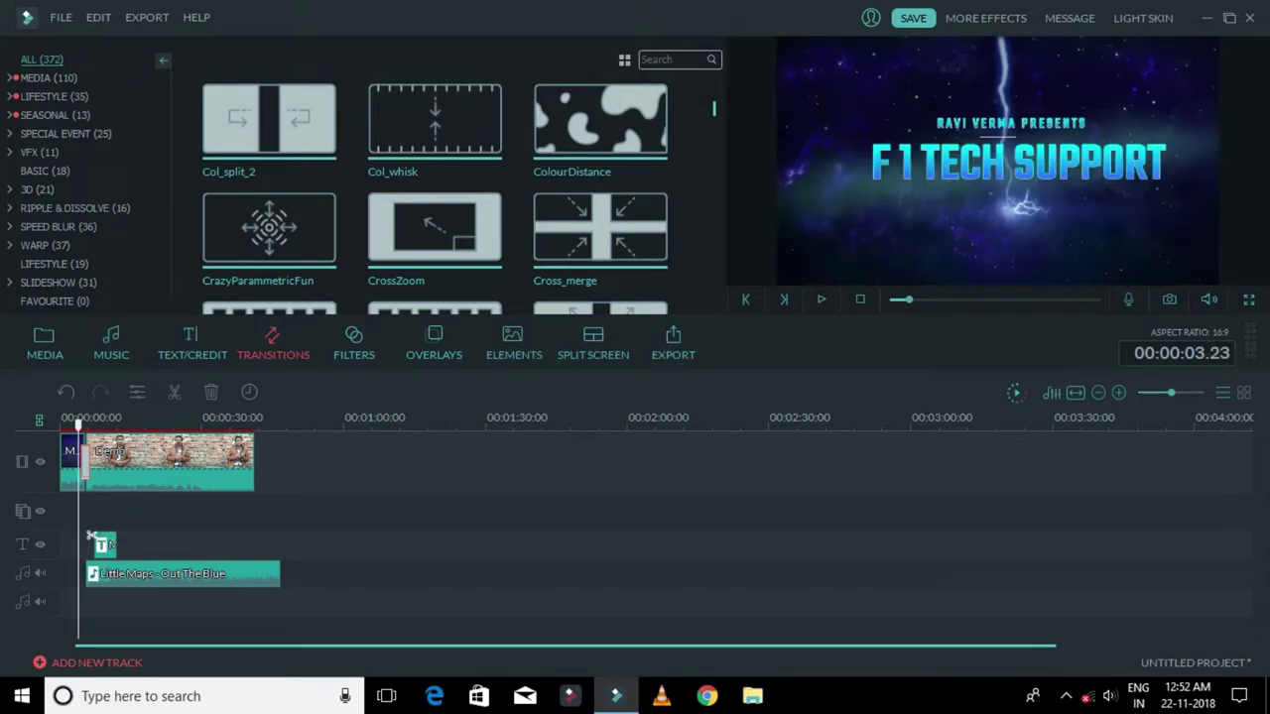
{"action": "key", "text": "space"}
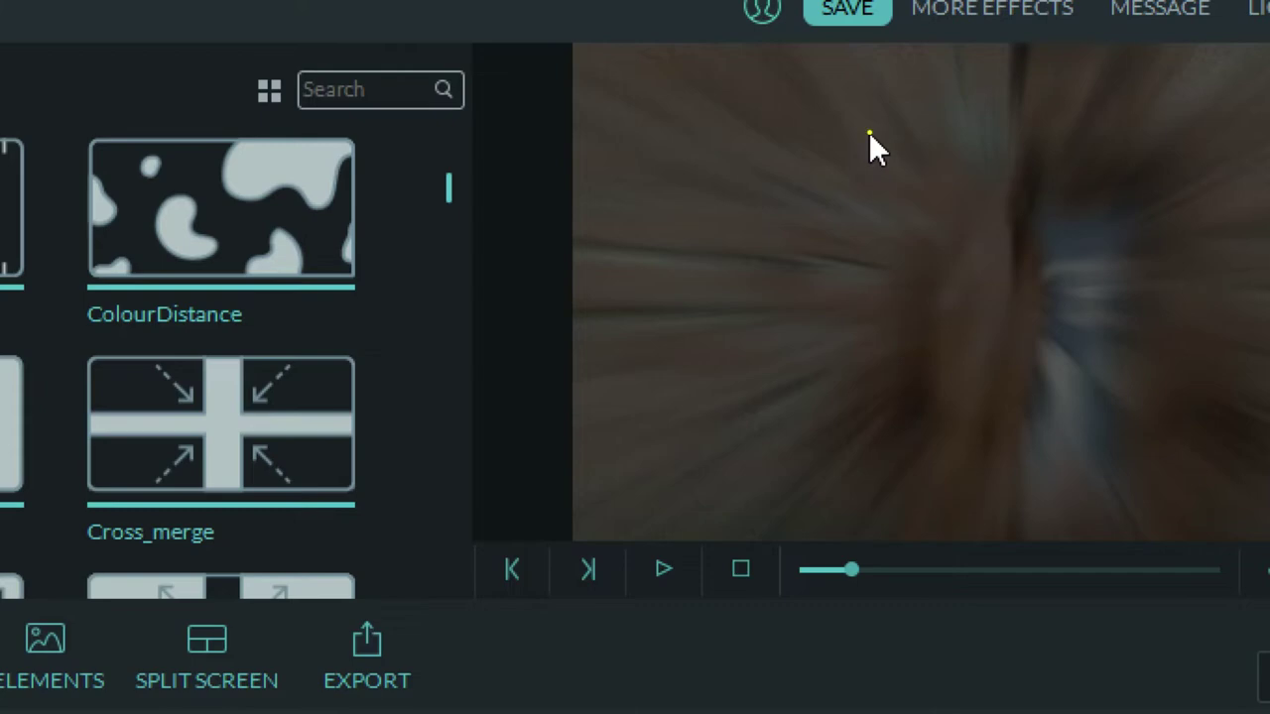
{"action": "mouse_move", "coordinate": [823, 96]}
{"action": "left_mouse_down"}
{"action": "mouse_move", "coordinate": [767, 100]}
{"action": "mouse_move", "coordinate": [696, 149]}
{"action": "mouse_move", "coordinate": [665, 235]}
{"action": "mouse_move", "coordinate": [684, 392]}
{"action": "mouse_move", "coordinate": [721, 395]}
{"action": "left_mouse_up"}
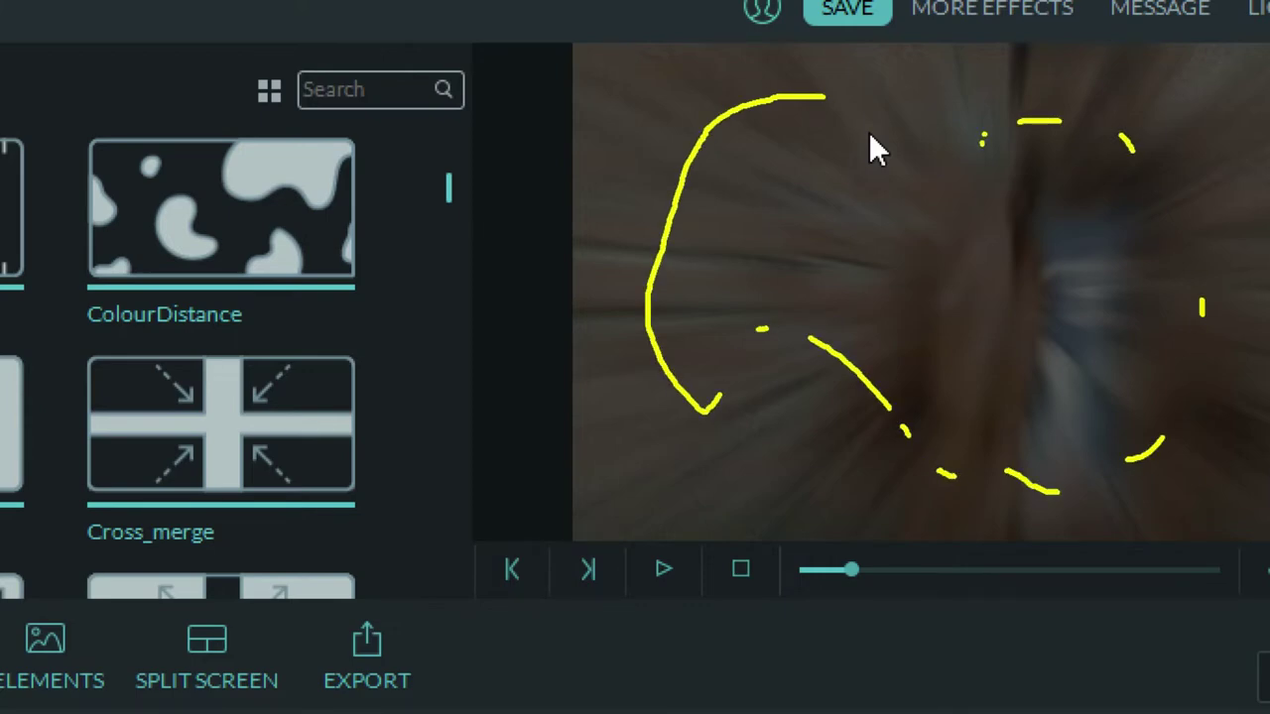
{"action": "key", "text": "Escape"}
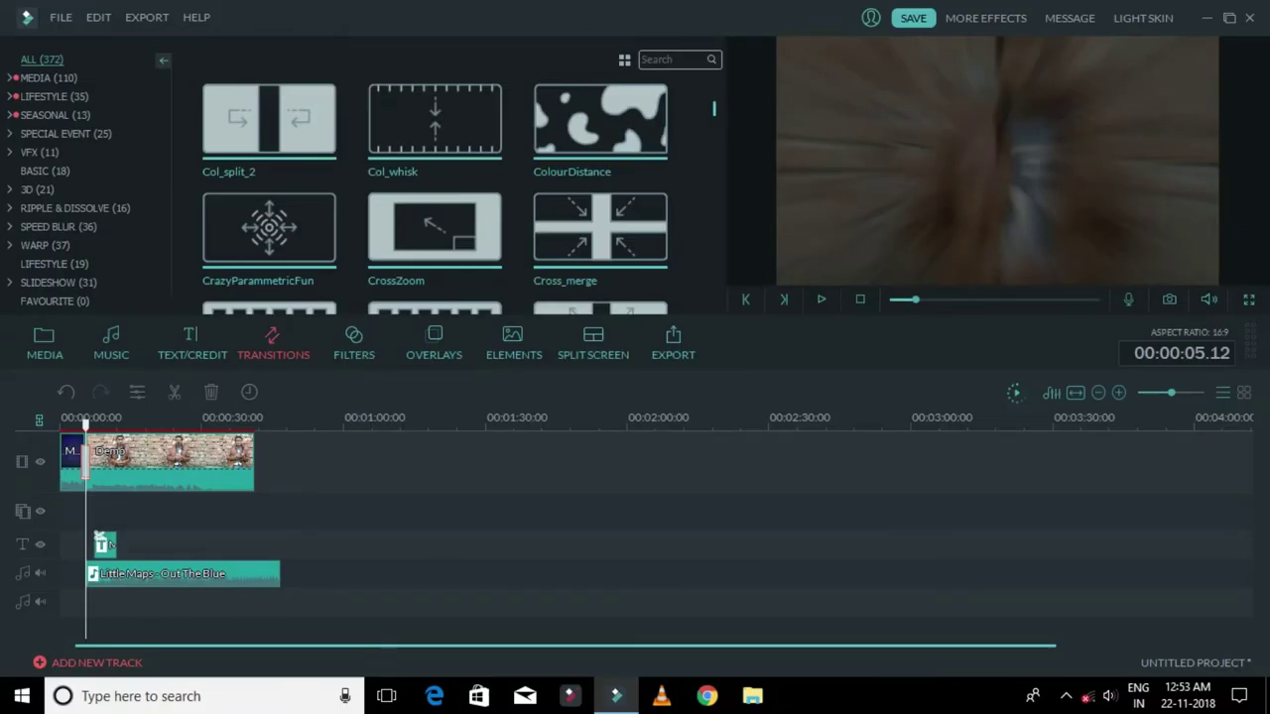
Trim the end of the shifted music clip to match the end of the Demo clip at 00:00:41.06
{"action": "left_click_drag", "start_coordinate": [86, 424], "coordinate": [245, 424]}
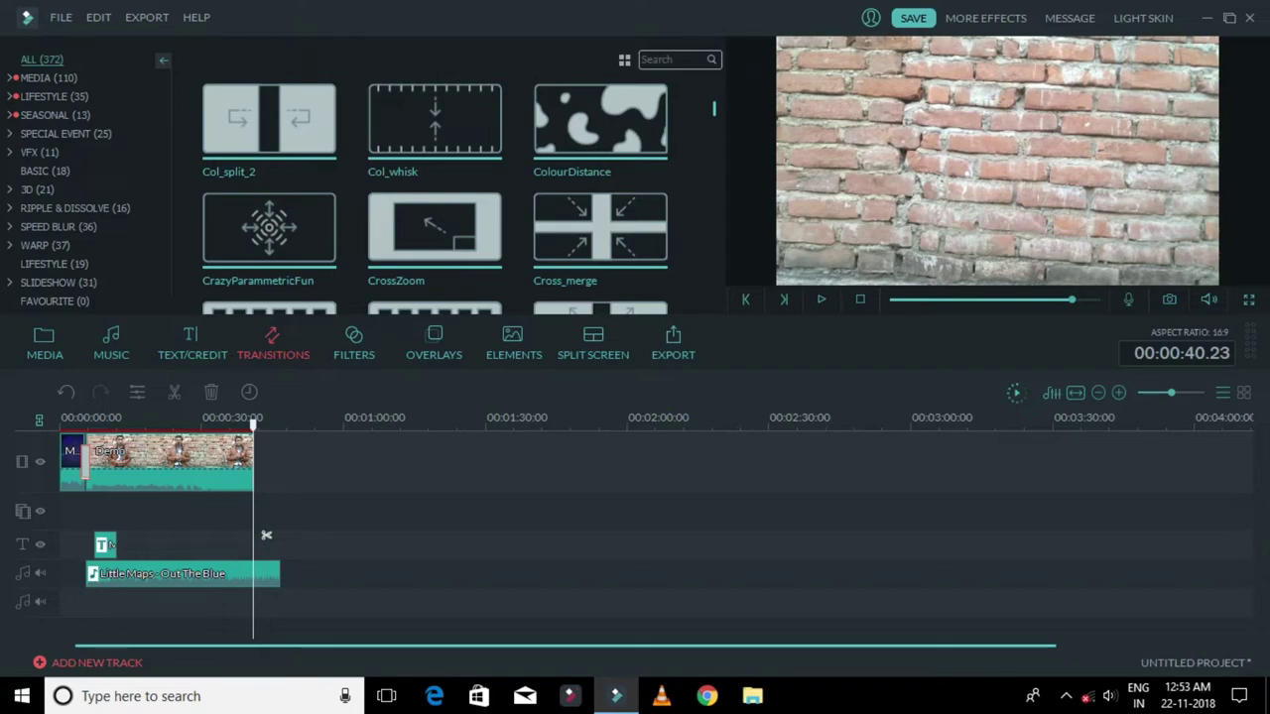
{"action": "left_click", "coordinate": [183, 573]}
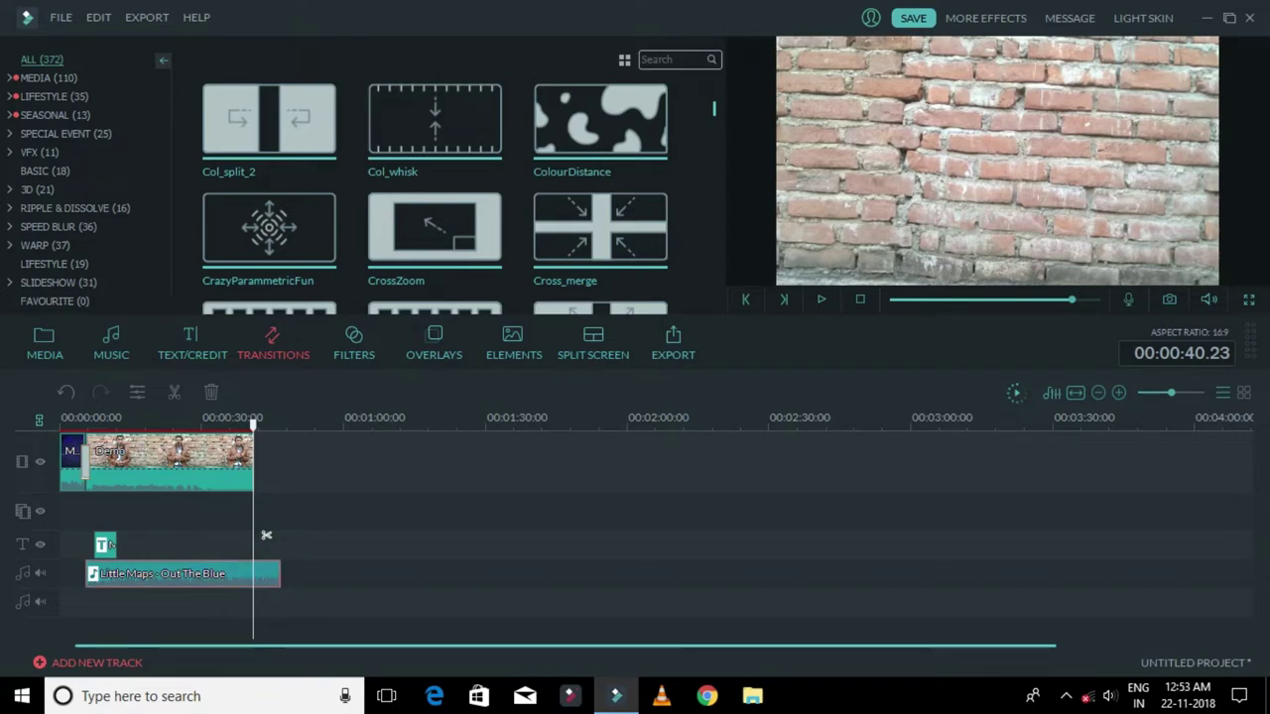
{"action": "left_click_drag", "start_coordinate": [278, 574], "coordinate": [254, 573]}
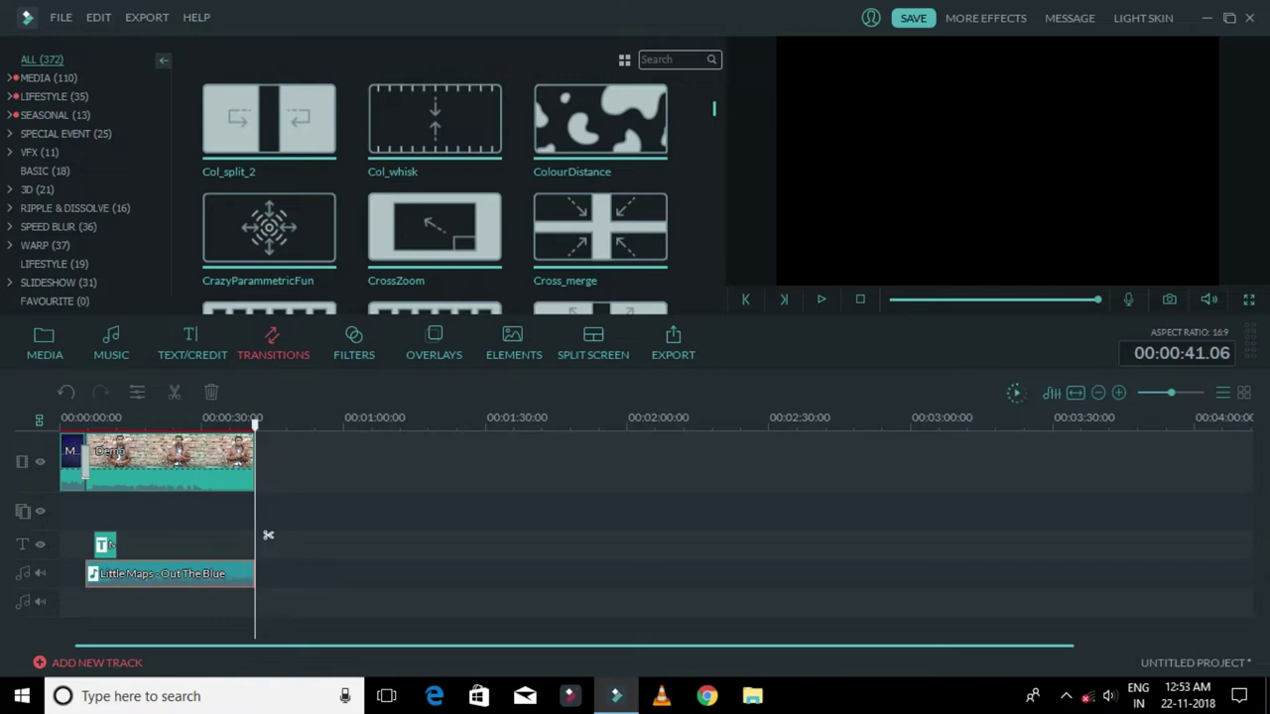
Open the filter library and preview the Mild and Extreme shake filters
{"action": "left_click", "coordinate": [353, 343]}
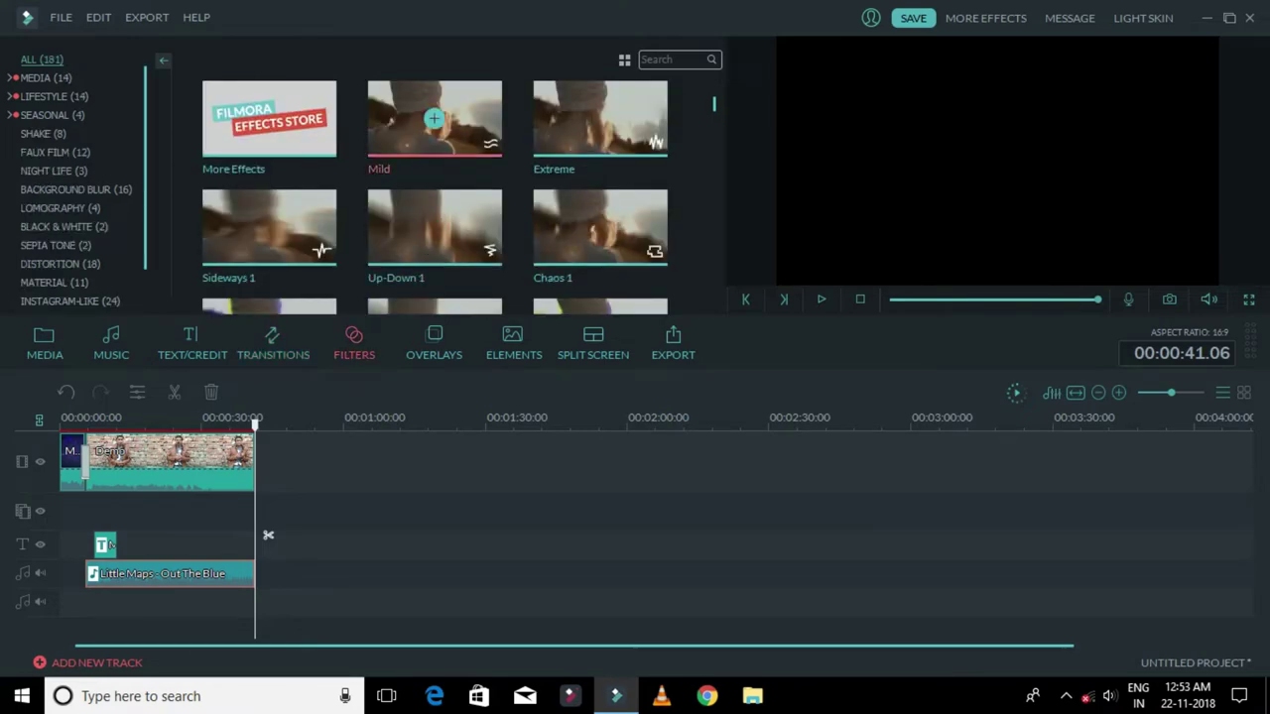
{"action": "left_click", "coordinate": [434, 119]}
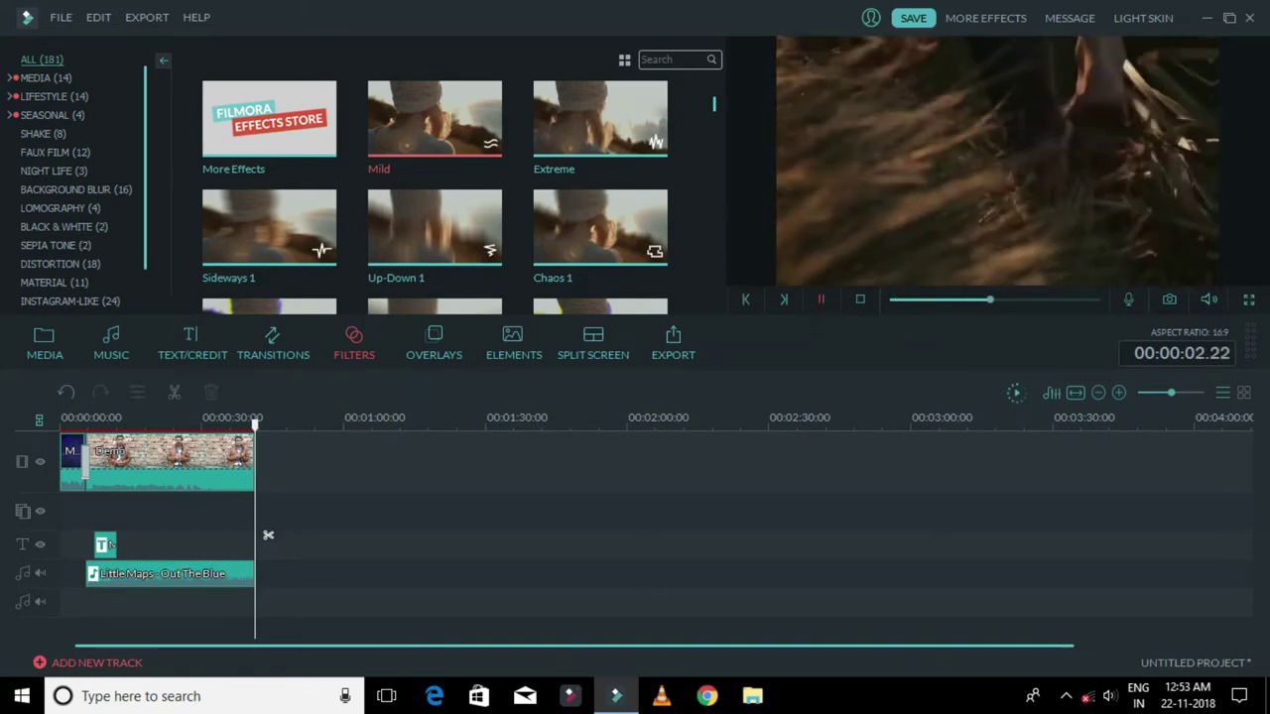
{"action": "left_click", "coordinate": [600, 119]}
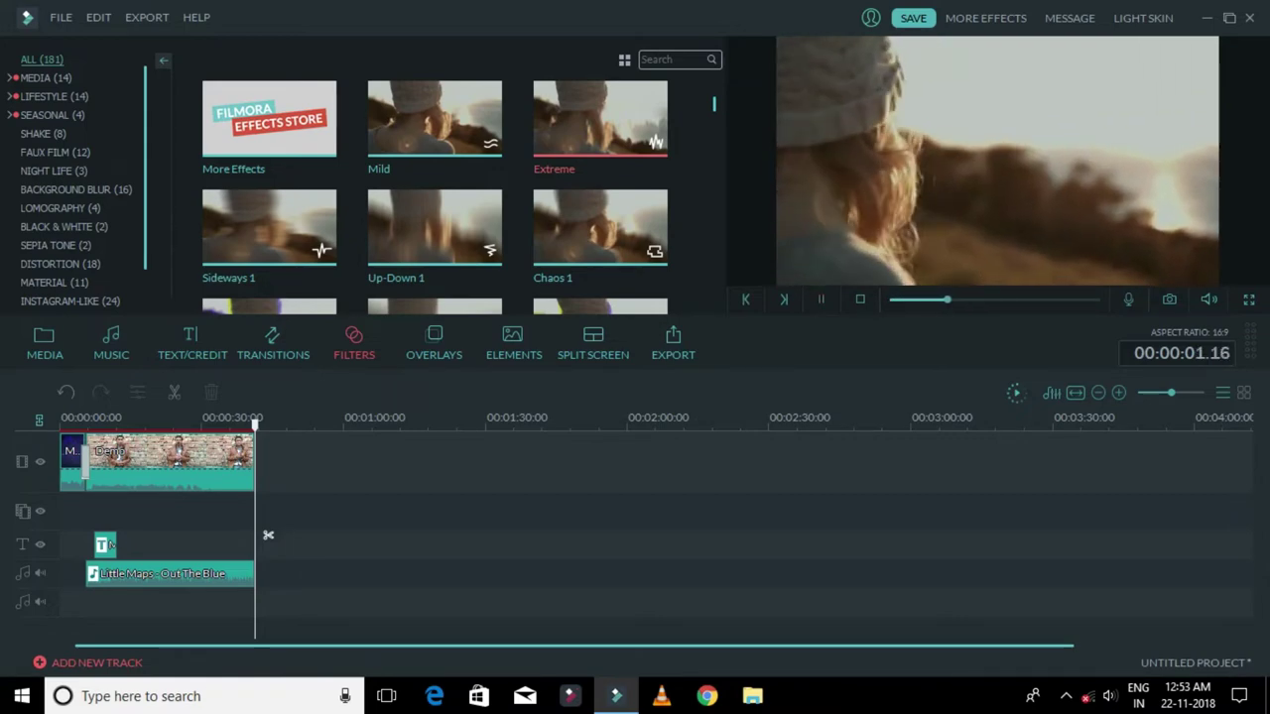
{"action": "left_click", "coordinate": [433, 119]}
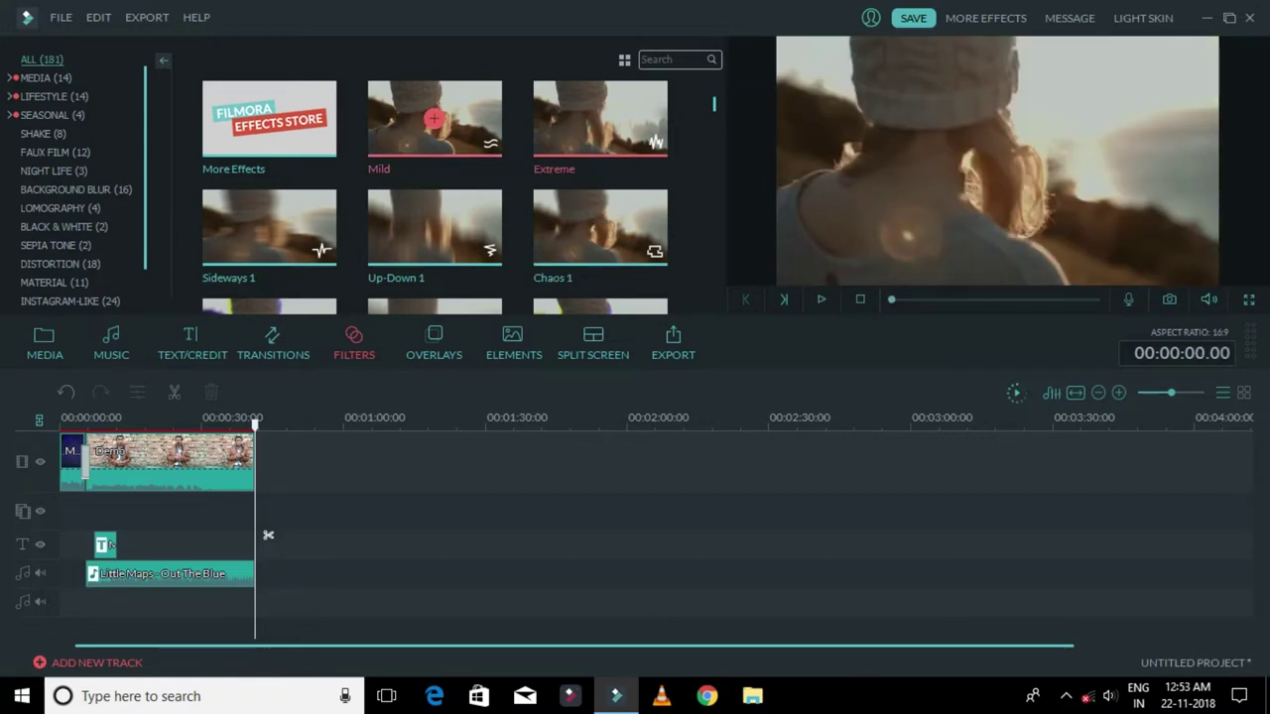
Try the Extreme filter on the Demo clip from 00:00:07.02, play it back, and undo its addition
{"action": "left_click", "coordinate": [600, 119]}
{"action": "left_click_drag", "start_coordinate": [256, 535], "coordinate": [93, 535]}
{"action": "left_click", "coordinate": [434, 119]}
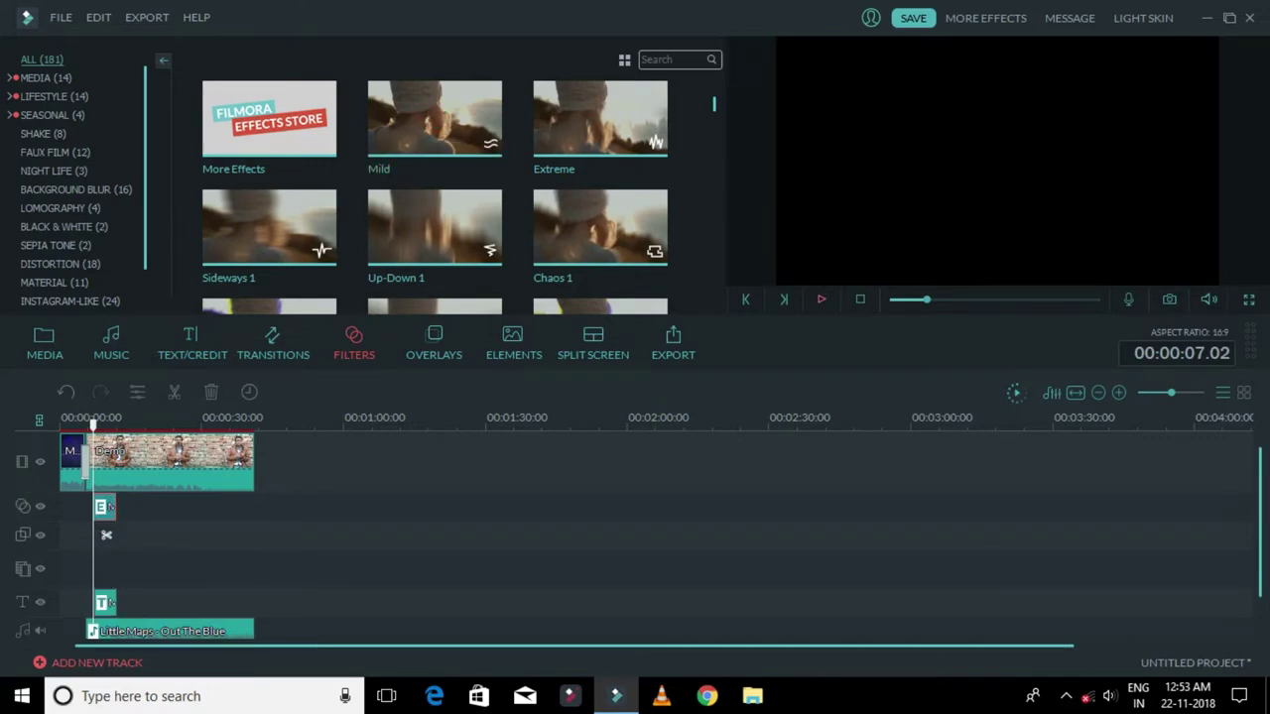
{"action": "left_click", "coordinate": [820, 299]}
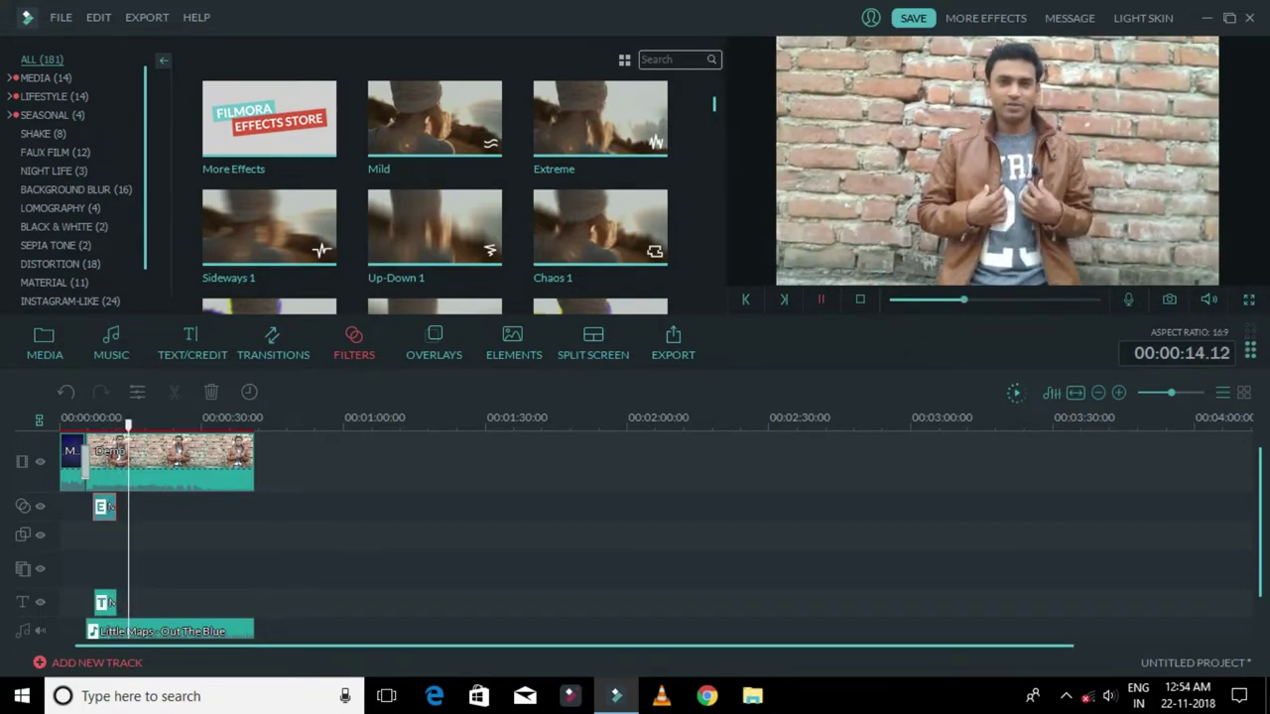
{"action": "key", "text": "ctrl+slash"}
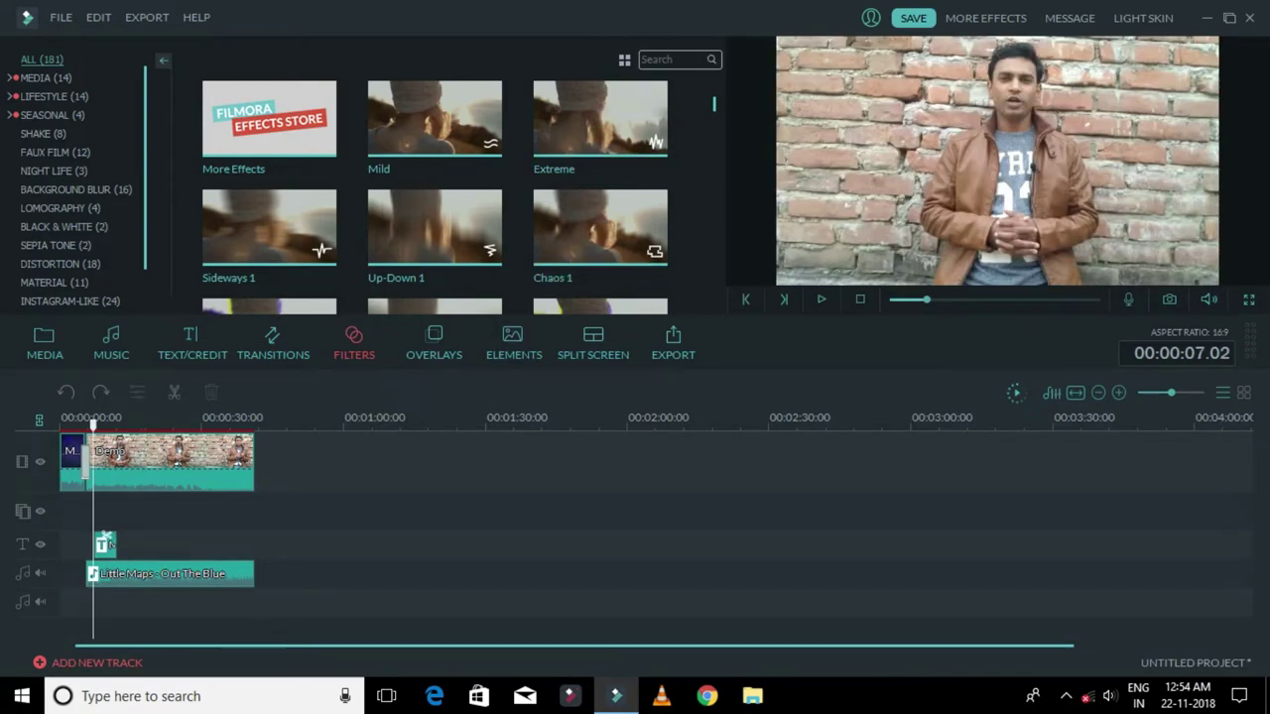
Look through the whole filter library to examine the available looks and distortion effects
{"action": "scroll", "coordinate": [435, 198], "scroll_direction": "down", "scroll_amount": 2}
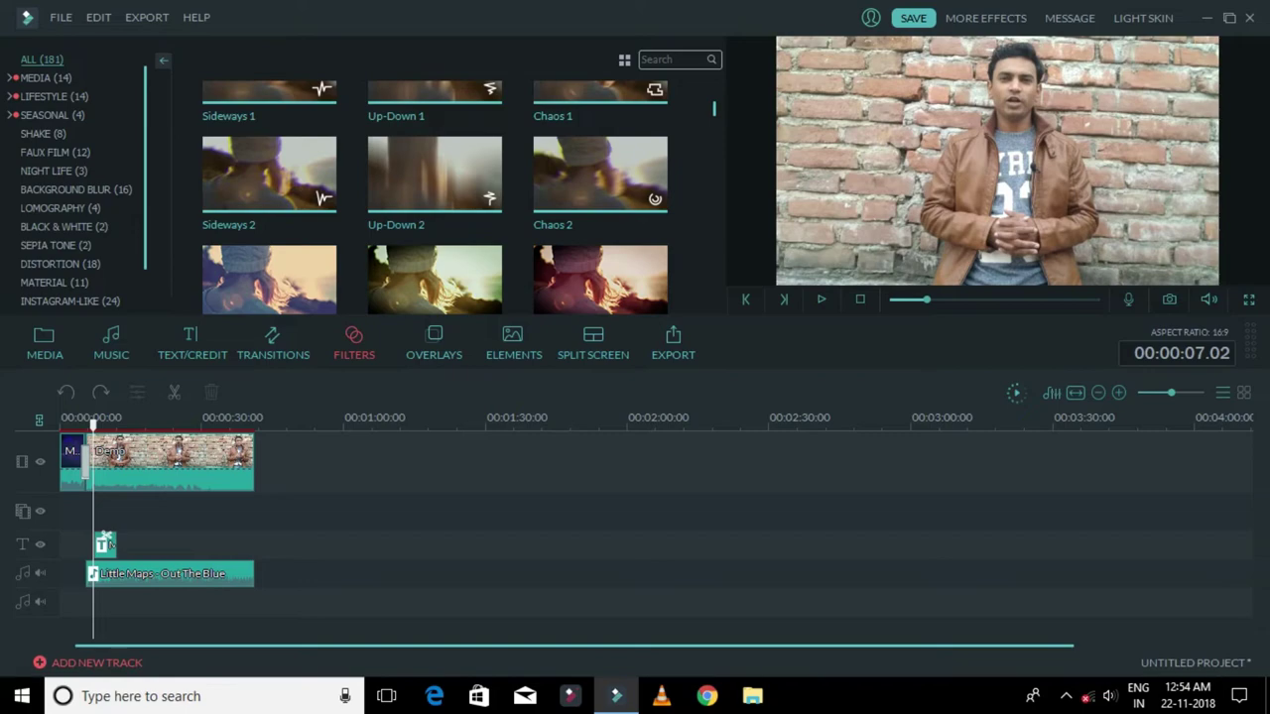
{"action": "scroll", "coordinate": [435, 198], "scroll_direction": "down", "scroll_amount": 2}
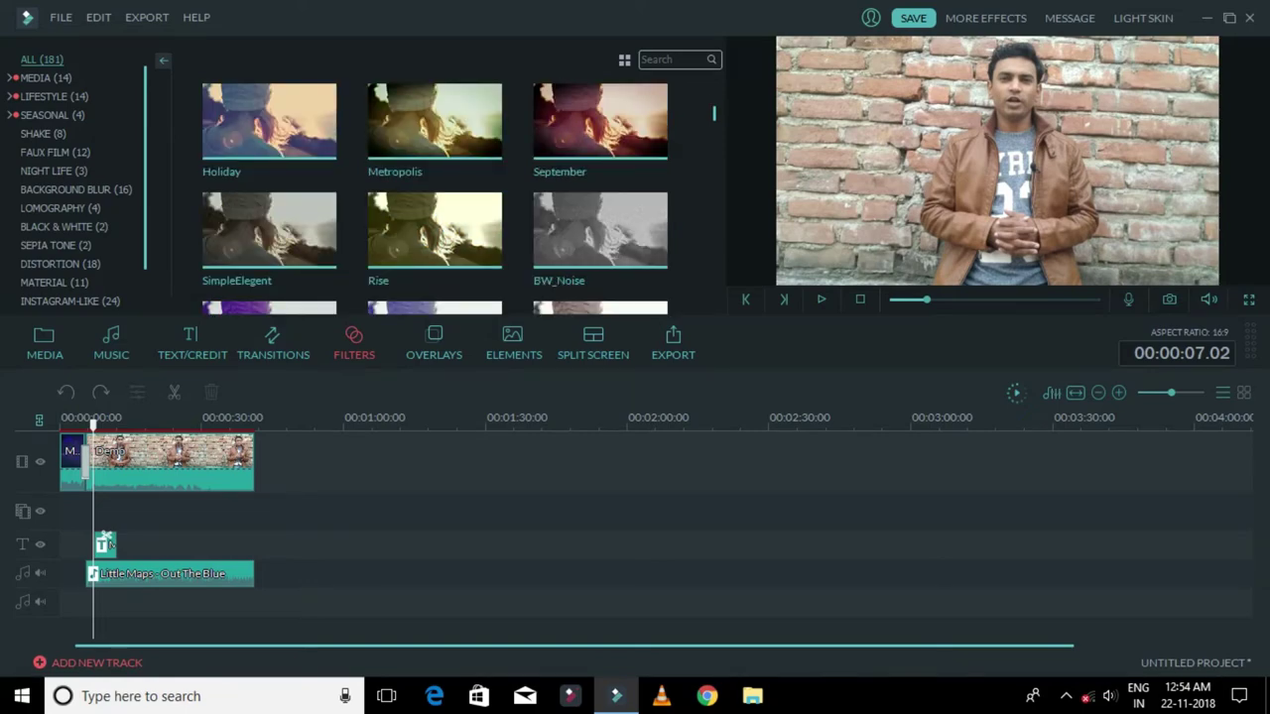
{"action": "scroll", "coordinate": [434, 198], "scroll_direction": "down", "scroll_amount": 6}
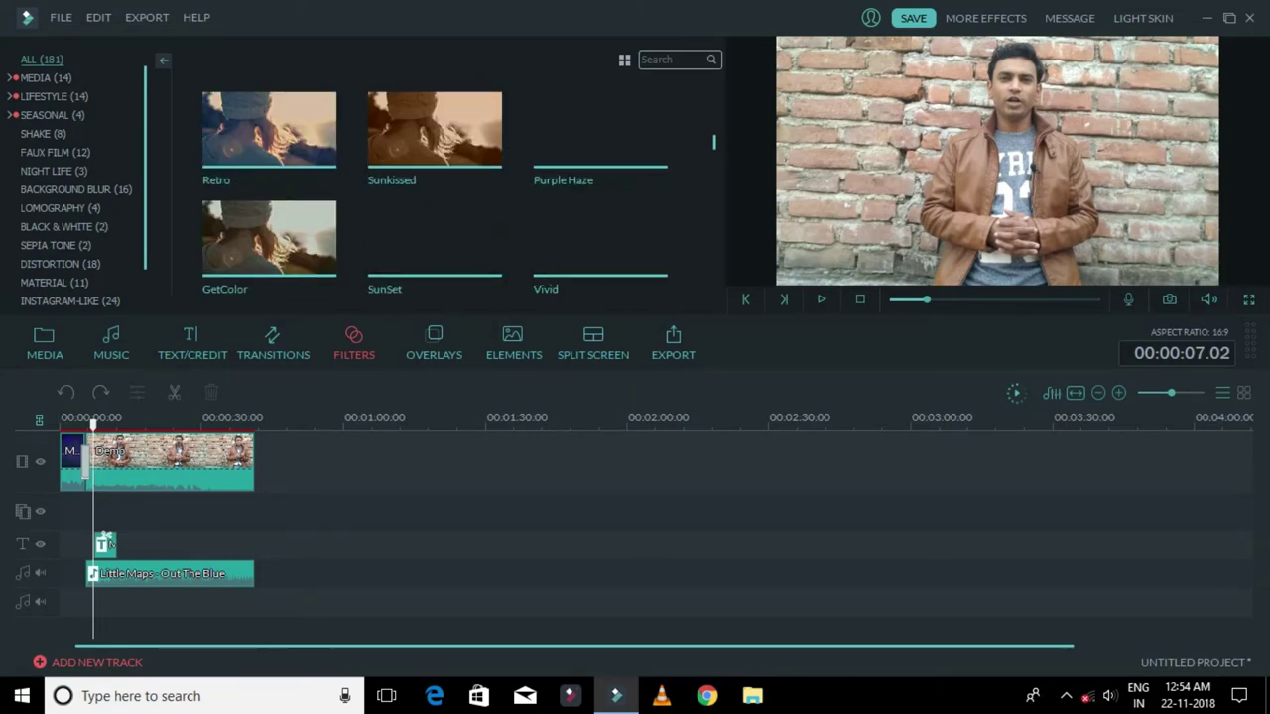
{"action": "scroll", "coordinate": [435, 198], "scroll_direction": "down", "scroll_amount": 6}
{"action": "scroll", "coordinate": [434, 198], "scroll_direction": "down", "scroll_amount": 6}
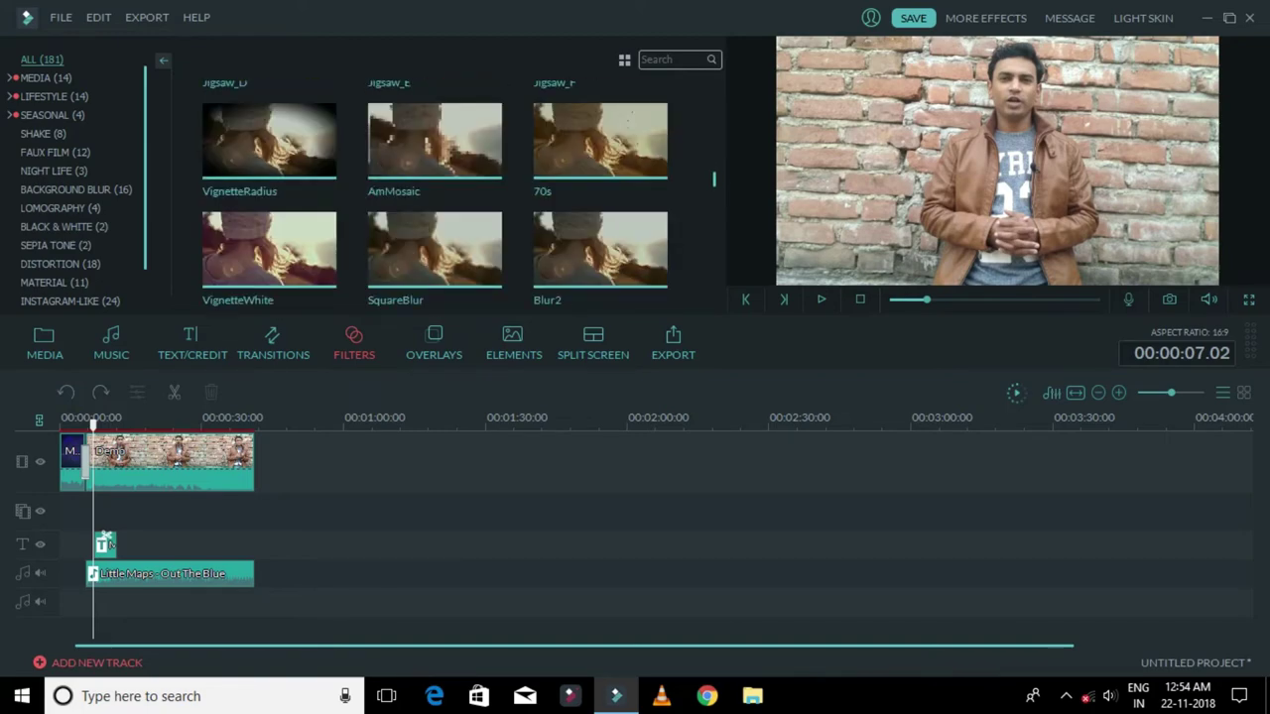
{"action": "scroll", "coordinate": [434, 198], "scroll_direction": "down", "scroll_amount": 3}
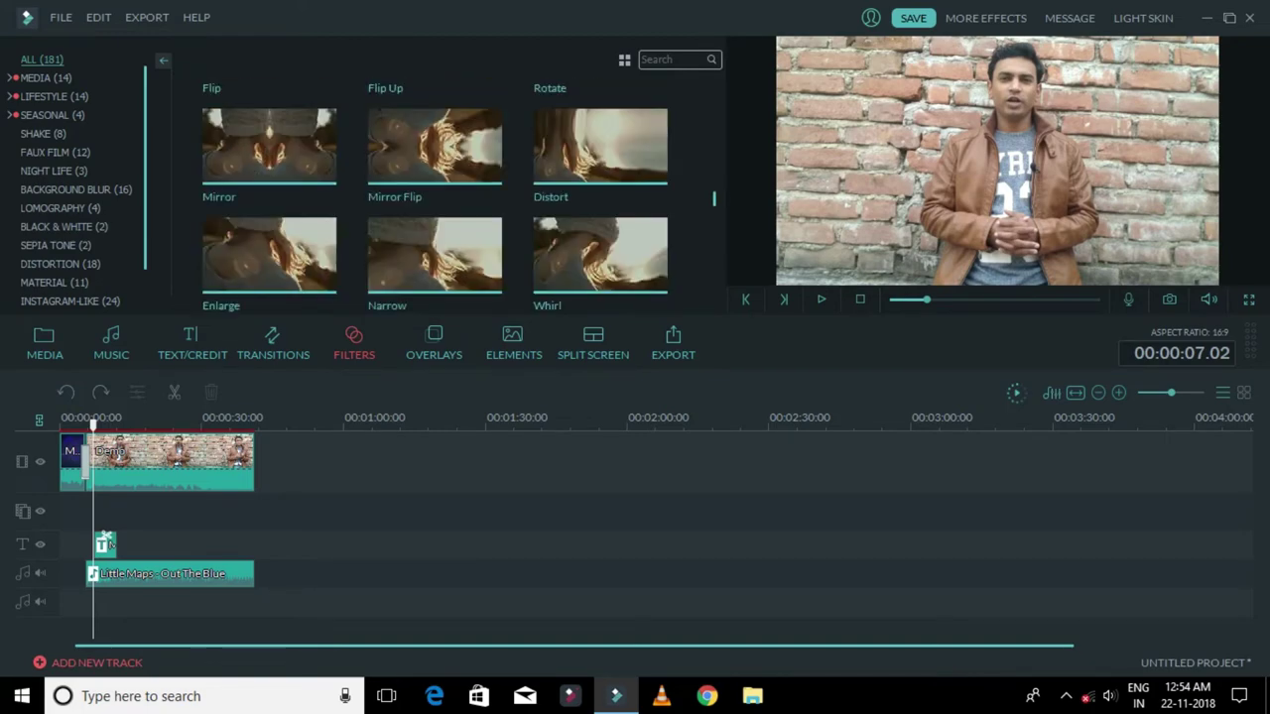
{"action": "scroll", "coordinate": [434, 198], "scroll_direction": "down", "scroll_amount": 10}
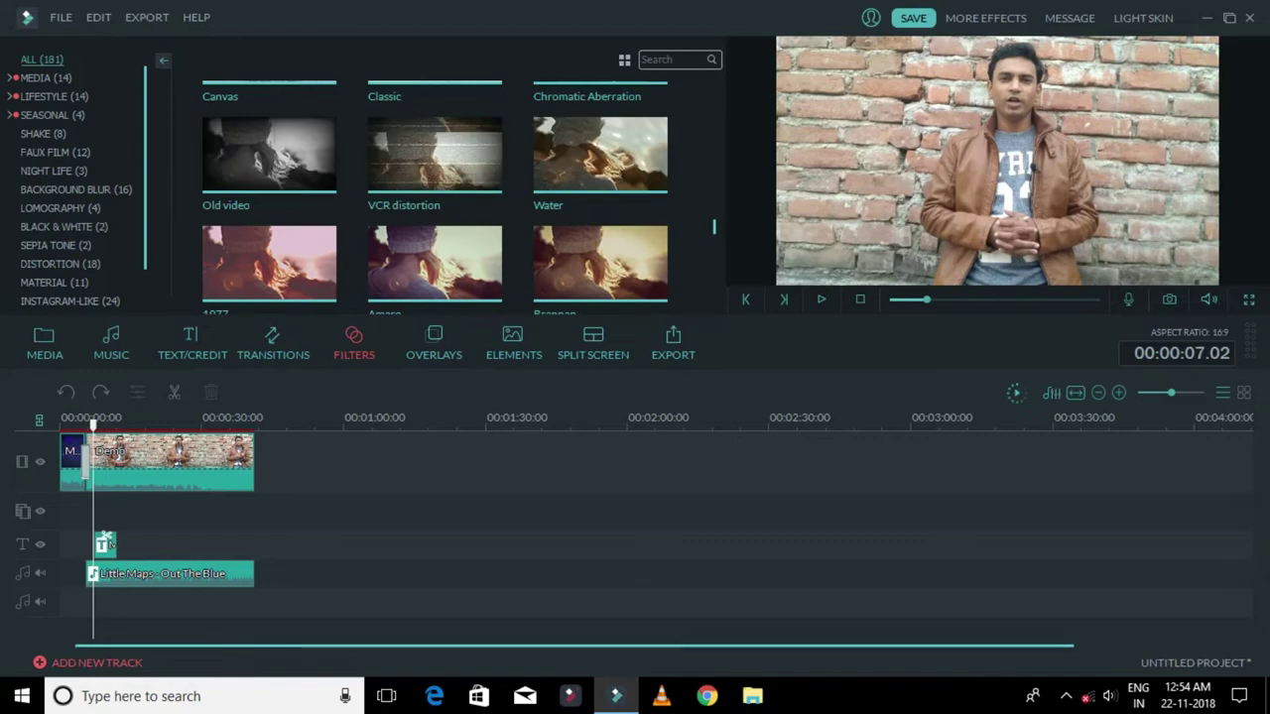
{"action": "scroll", "coordinate": [434, 199], "scroll_direction": "down", "scroll_amount": 10}
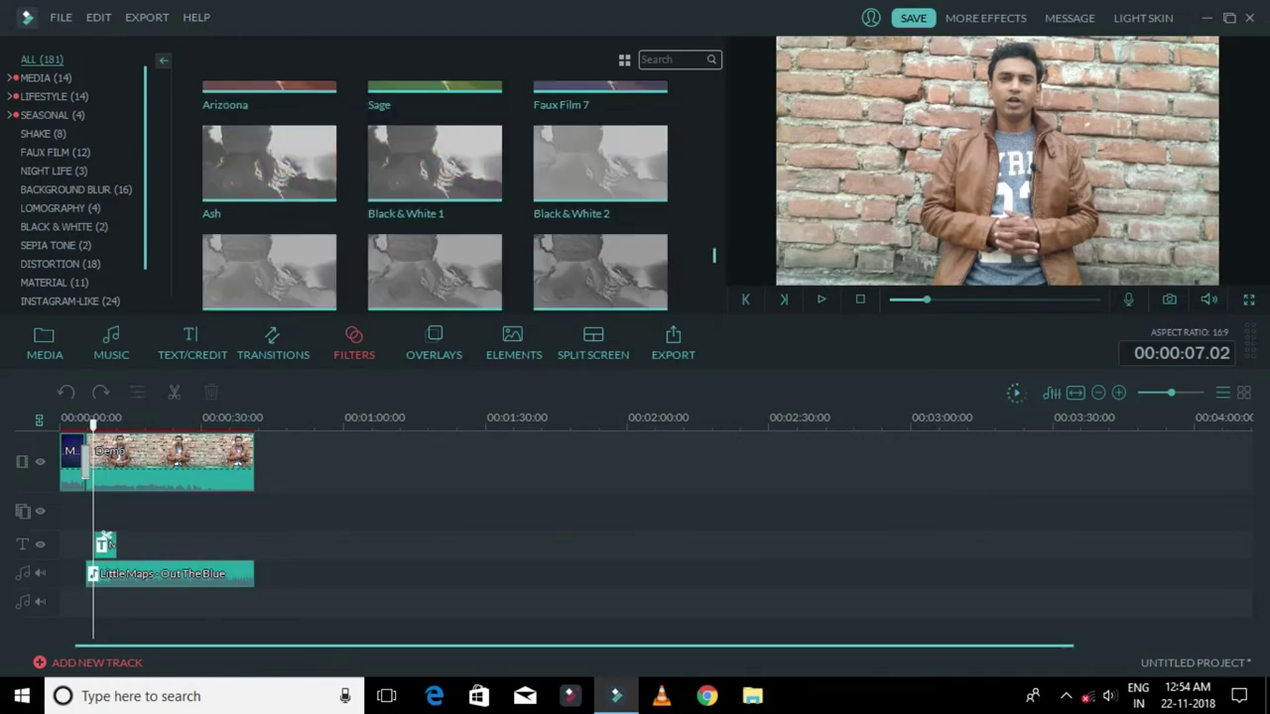
{"action": "scroll", "coordinate": [435, 198], "scroll_direction": "down", "scroll_amount": 3}
{"action": "scroll", "coordinate": [434, 198], "scroll_direction": "up", "scroll_amount": 20}
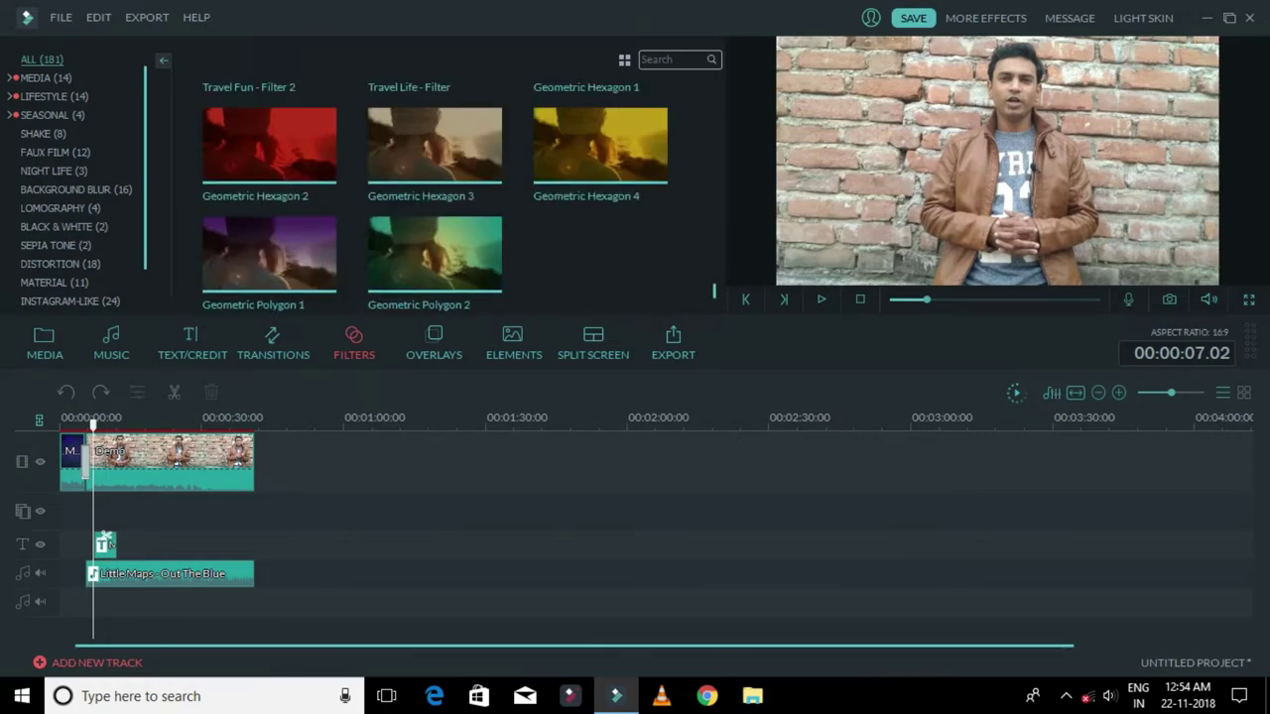
{"action": "scroll", "coordinate": [599, 227], "scroll_direction": "up", "scroll_amount": 15}
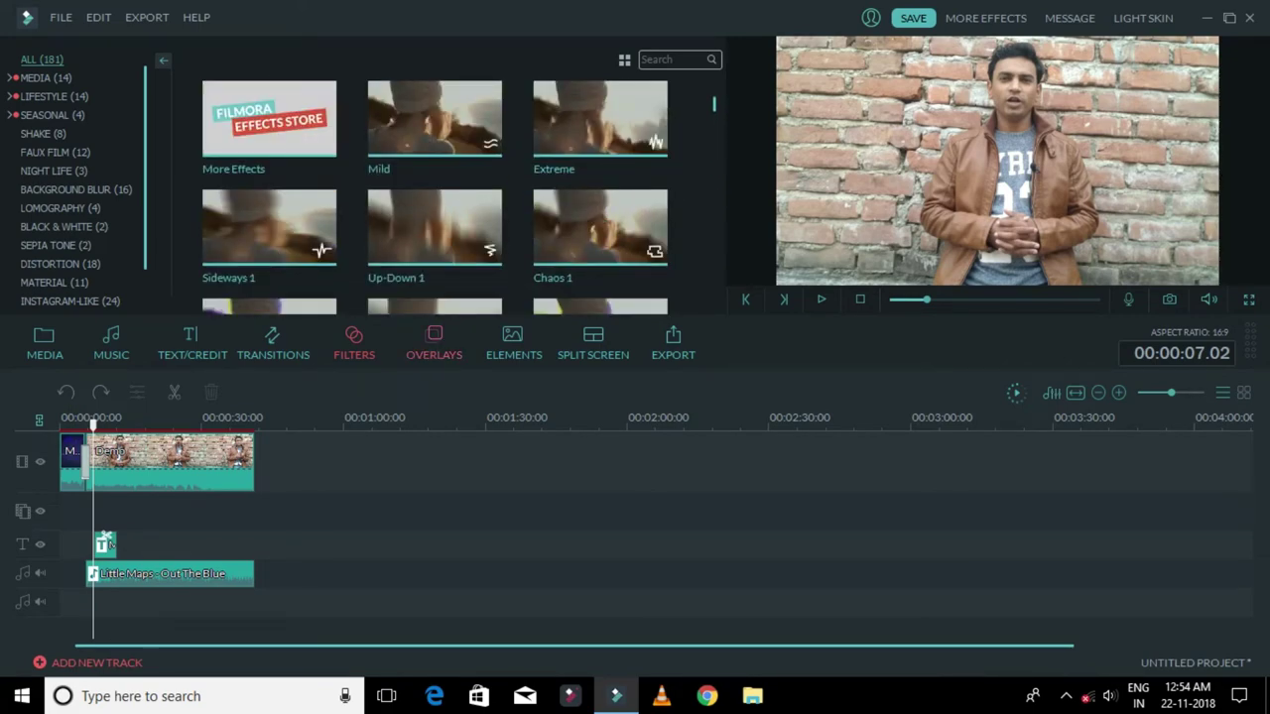
Open the overlay library and preview the Cinema 21:9 overlay on the Demo footage
{"action": "left_click", "coordinate": [434, 342]}
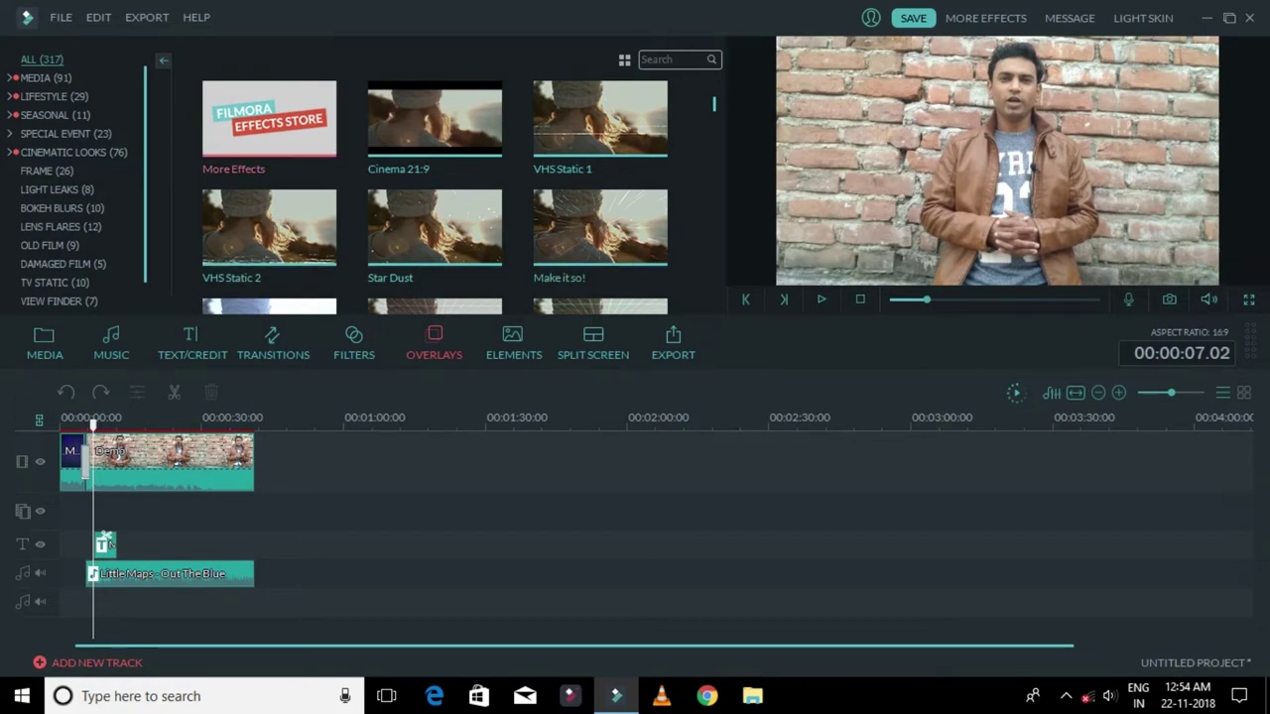
{"action": "left_click", "coordinate": [434, 118]}
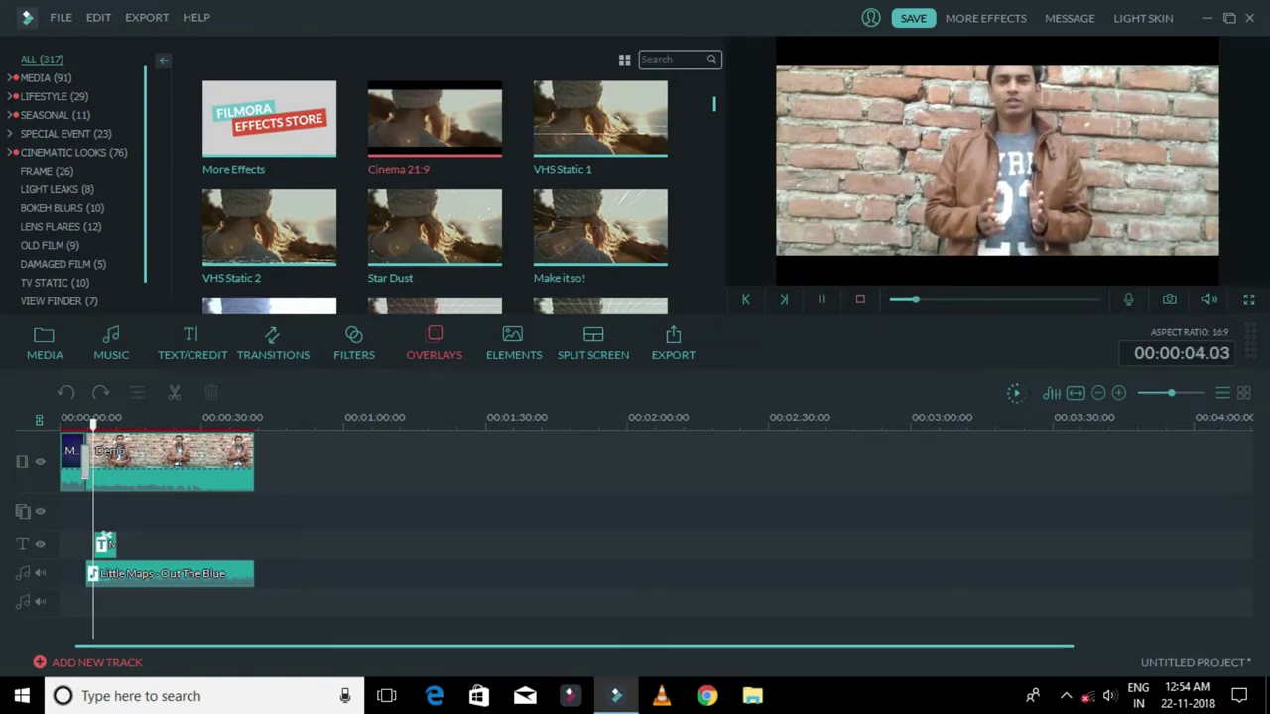
{"action": "left_click", "coordinate": [599, 228]}
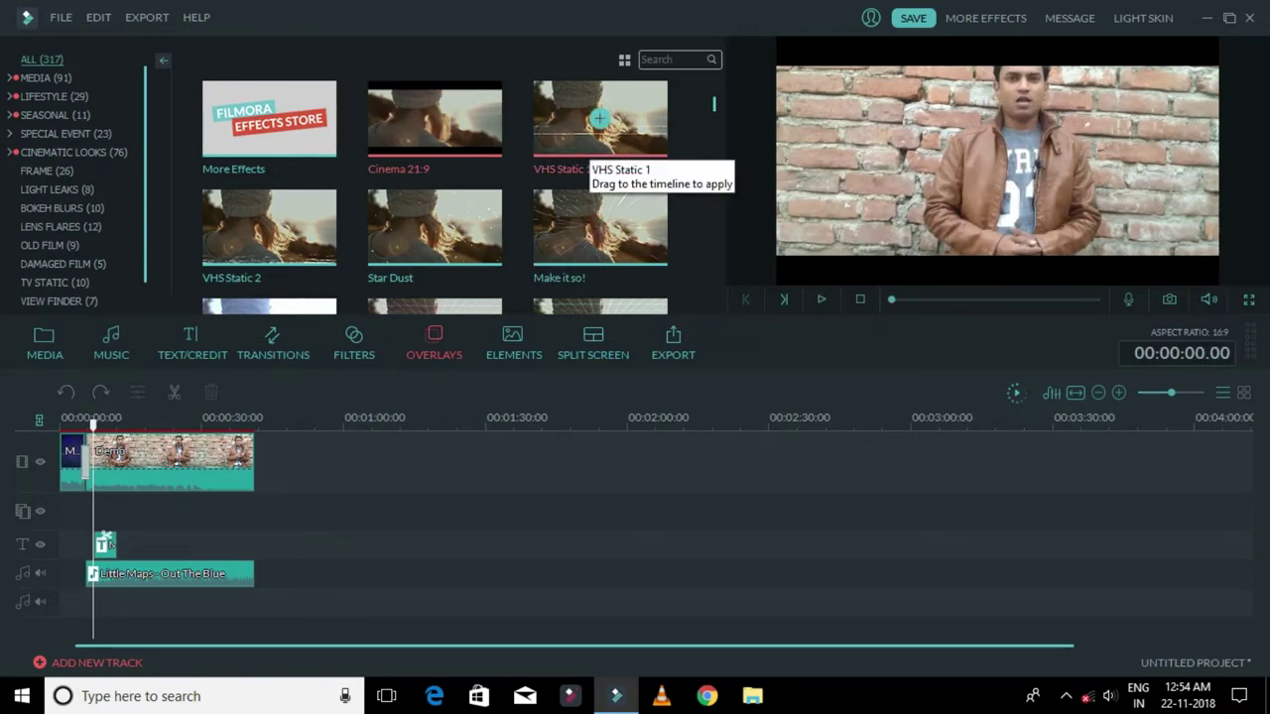
Find Modern Grunge Overlay 1 in the overlay library and play its preview
{"action": "scroll", "coordinate": [434, 228], "scroll_direction": "down", "scroll_amount": 5}
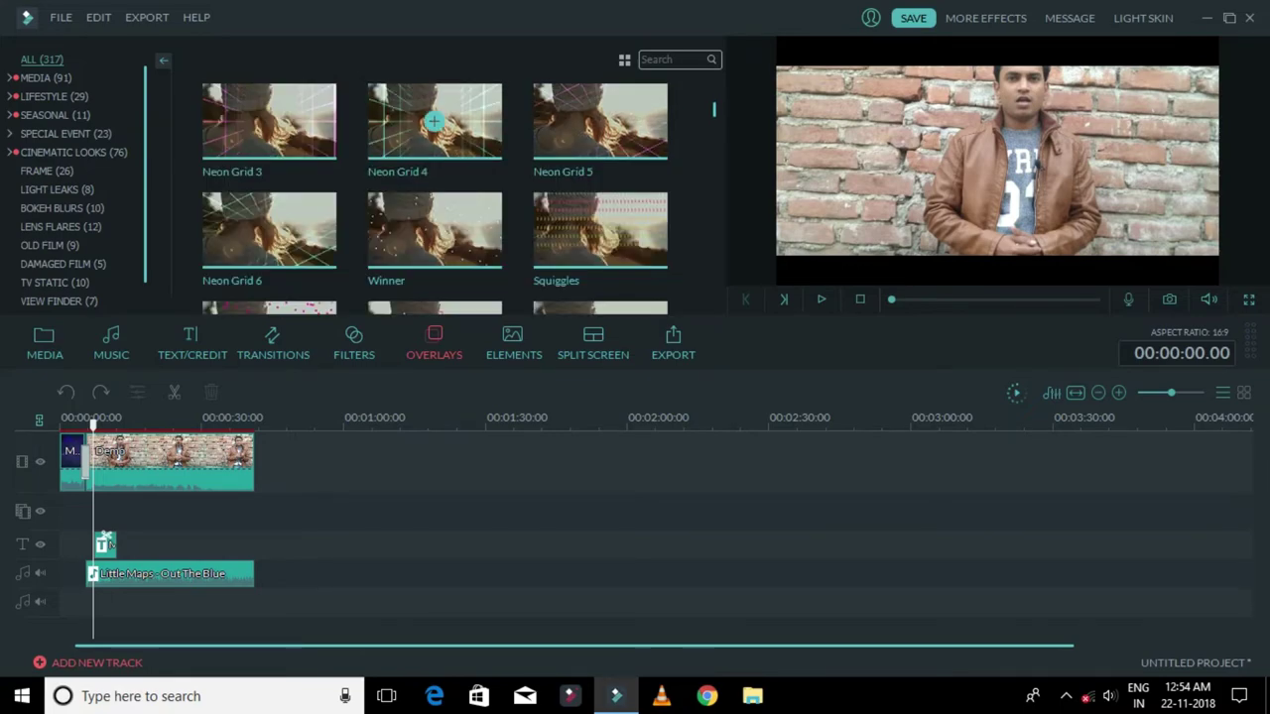
{"action": "scroll", "coordinate": [433, 121], "scroll_direction": "down", "scroll_amount": 5}
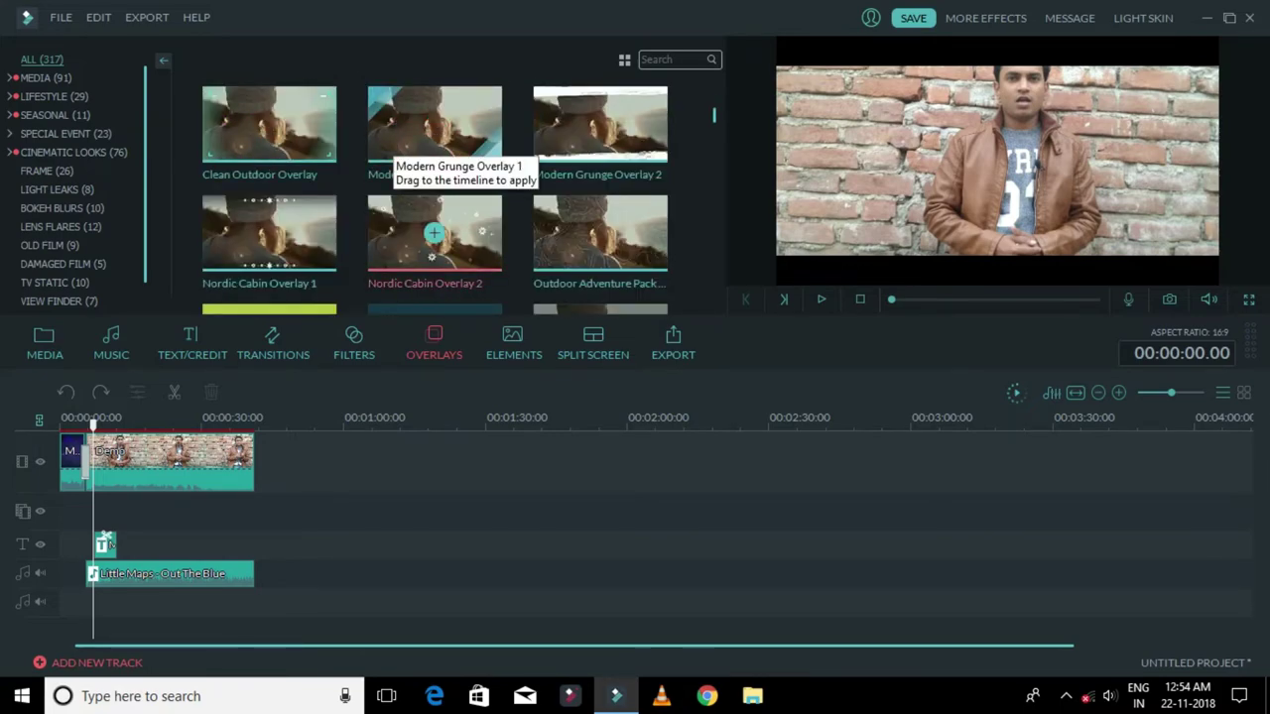
{"action": "left_click", "coordinate": [433, 124]}
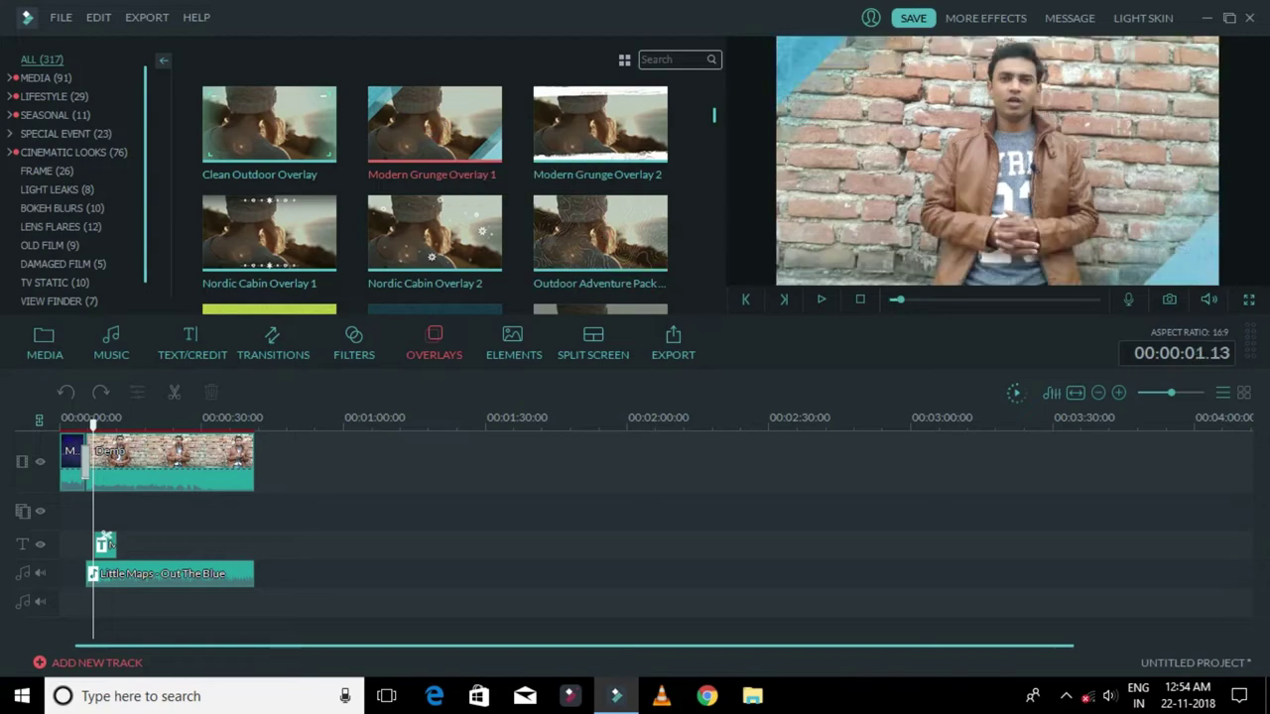
{"action": "left_click", "coordinate": [821, 298]}
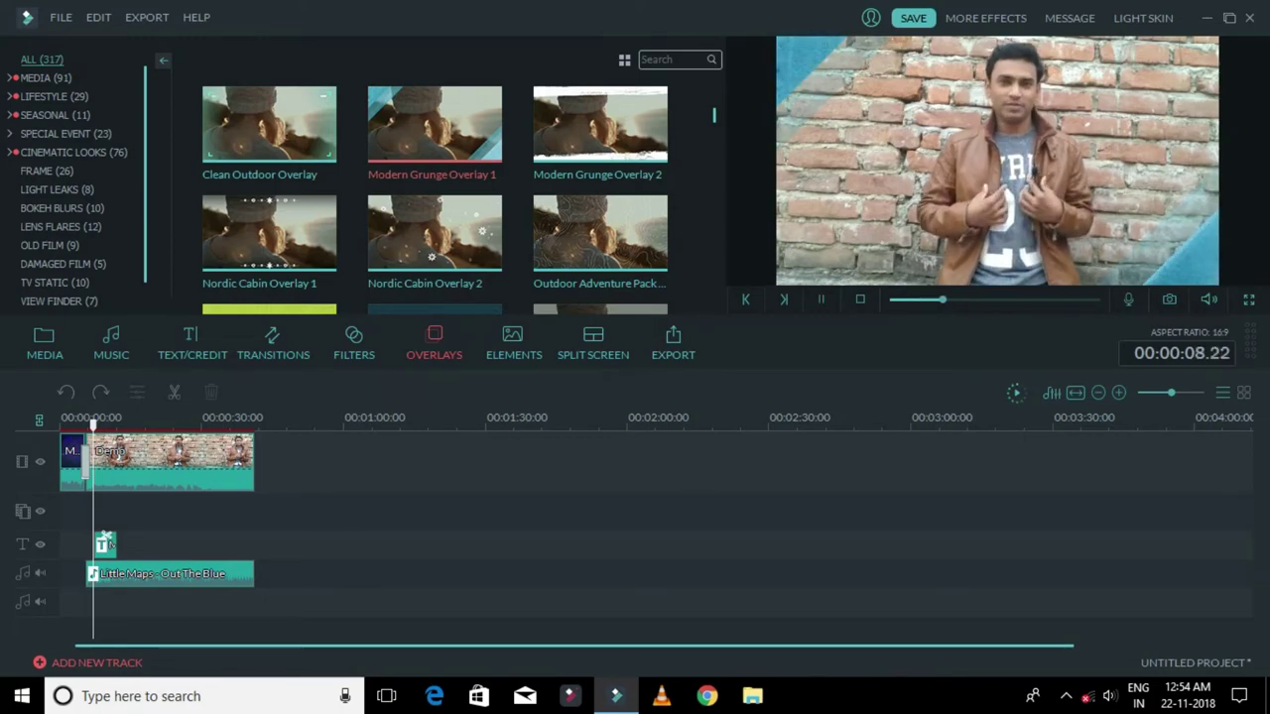
Preview Modern Grunge Overlay 2, the Outdoor Adventure Pack overlay, Nordic Cabin Overlay 2 and Nordic Cabin Overlay 1
{"action": "left_click", "coordinate": [603, 122]}
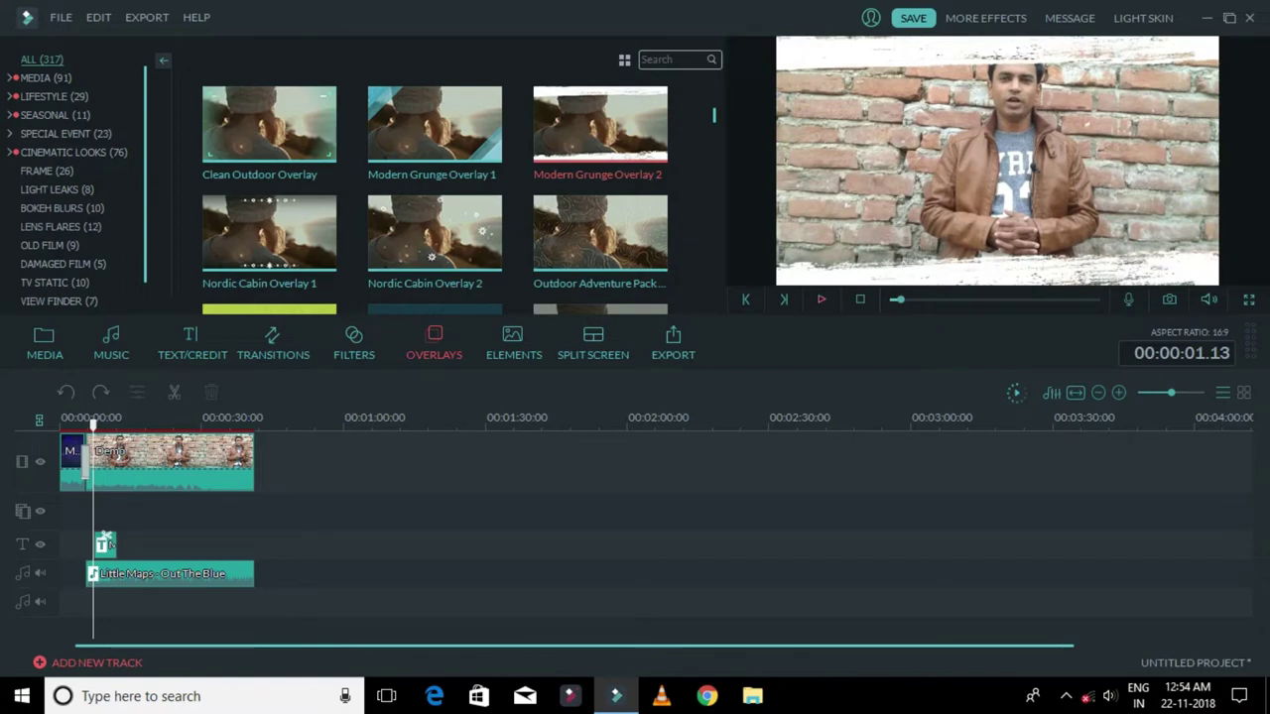
{"action": "left_click", "coordinate": [599, 234]}
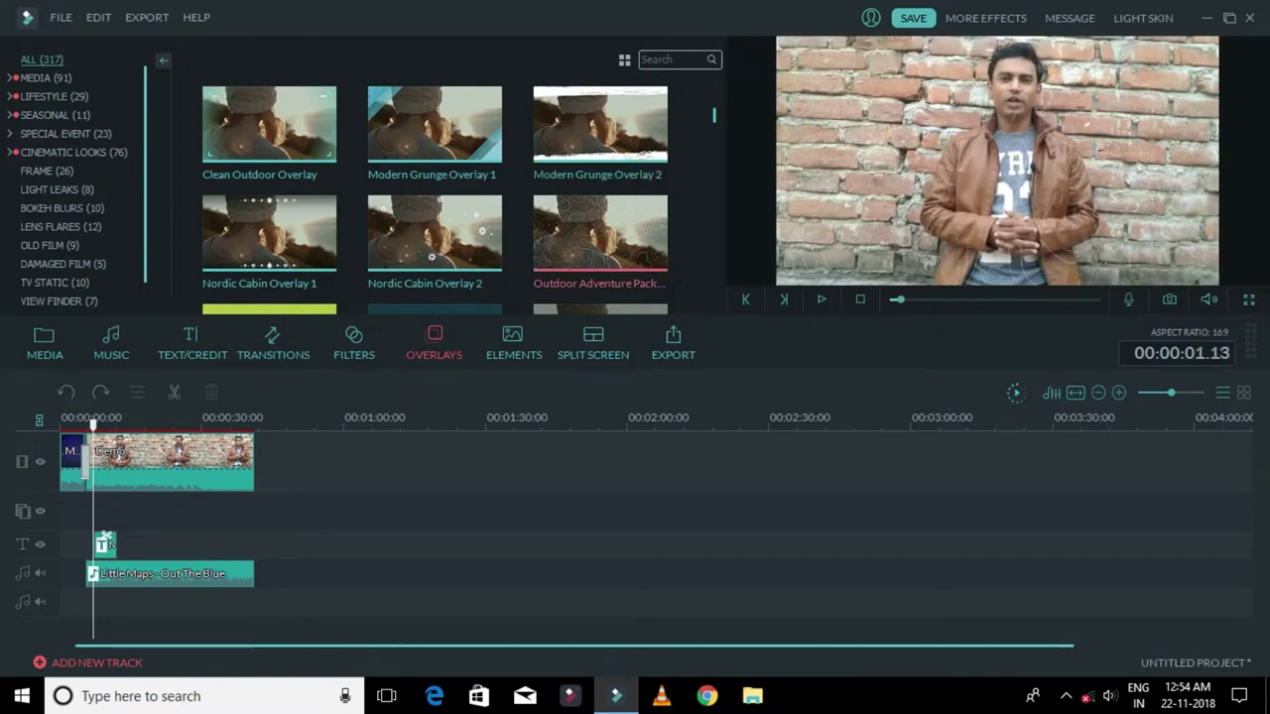
{"action": "left_click", "coordinate": [433, 233]}
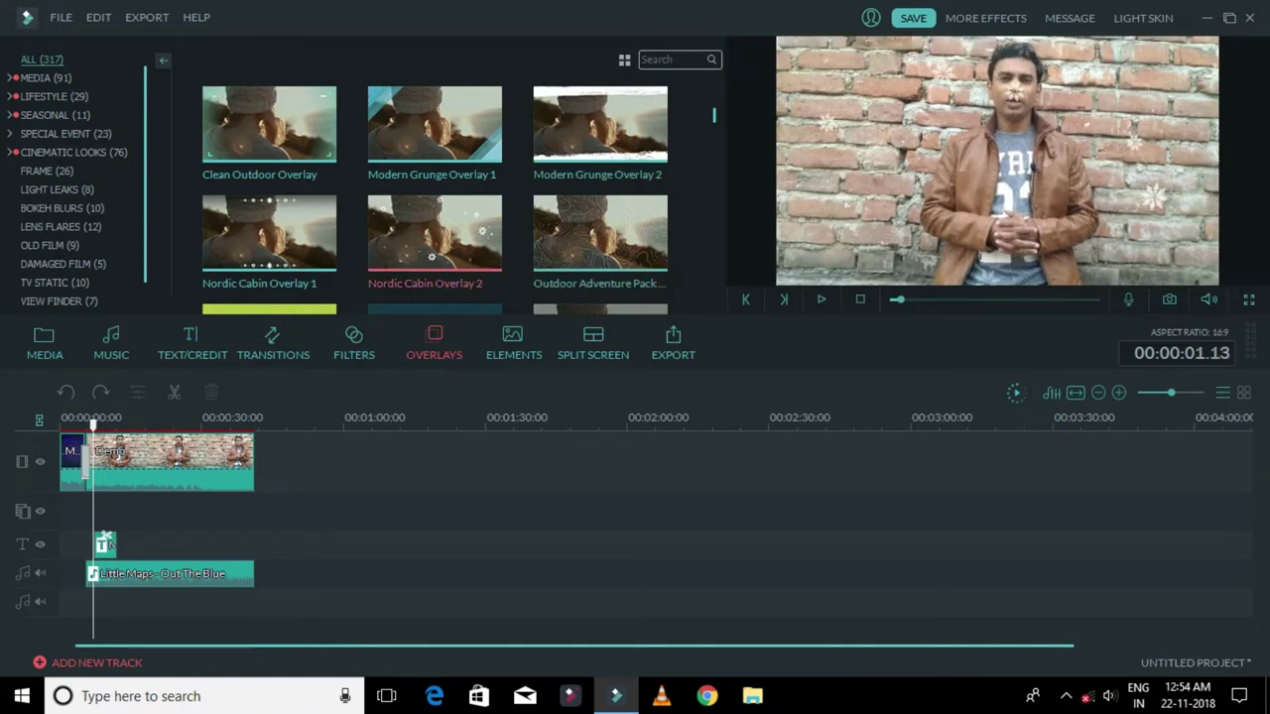
{"action": "left_click", "coordinate": [268, 233]}
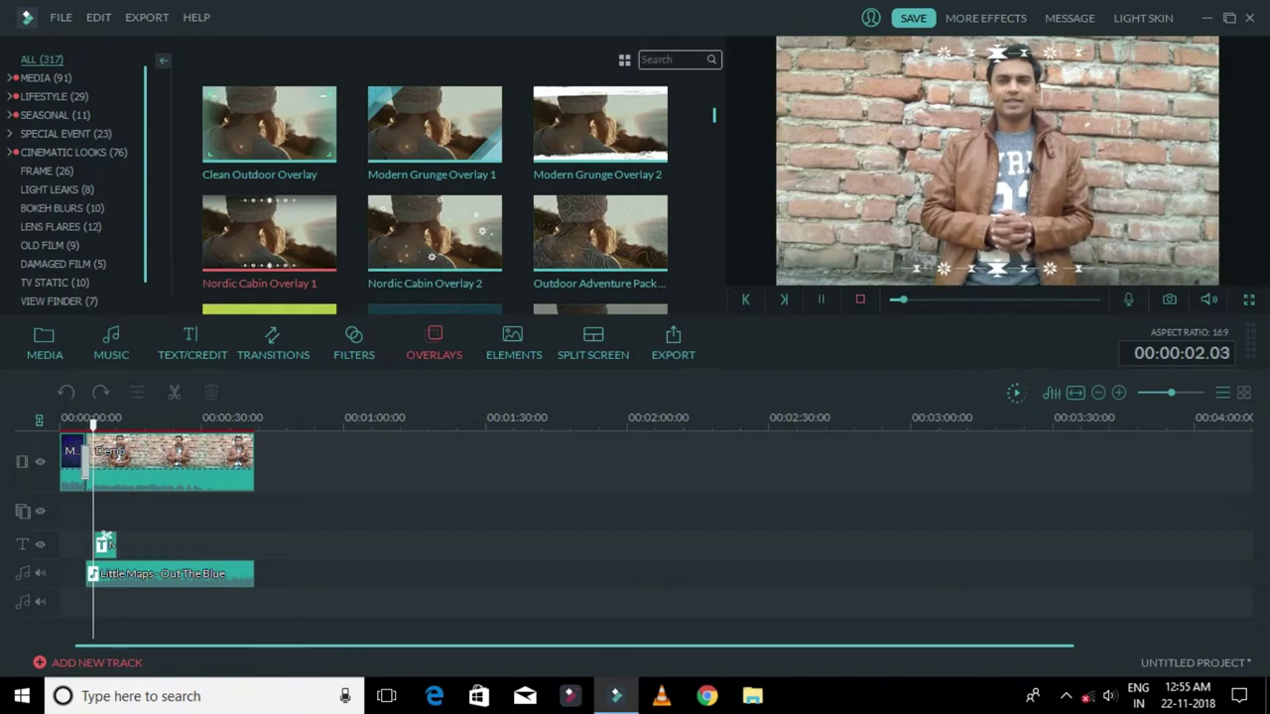
Look further through the overlay library and preview Anime Overlay 2
{"action": "scroll", "coordinate": [434, 198], "scroll_direction": "down", "scroll_amount": 10}
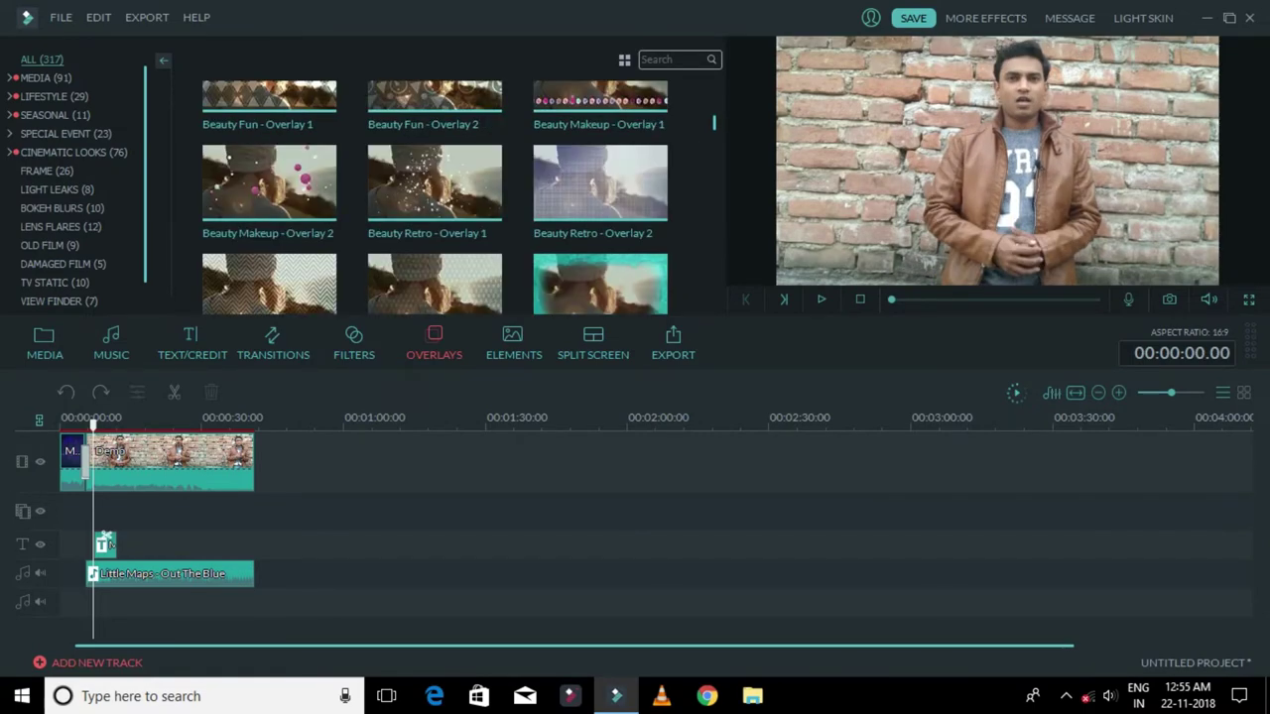
{"action": "scroll", "coordinate": [434, 199], "scroll_direction": "down", "scroll_amount": 10}
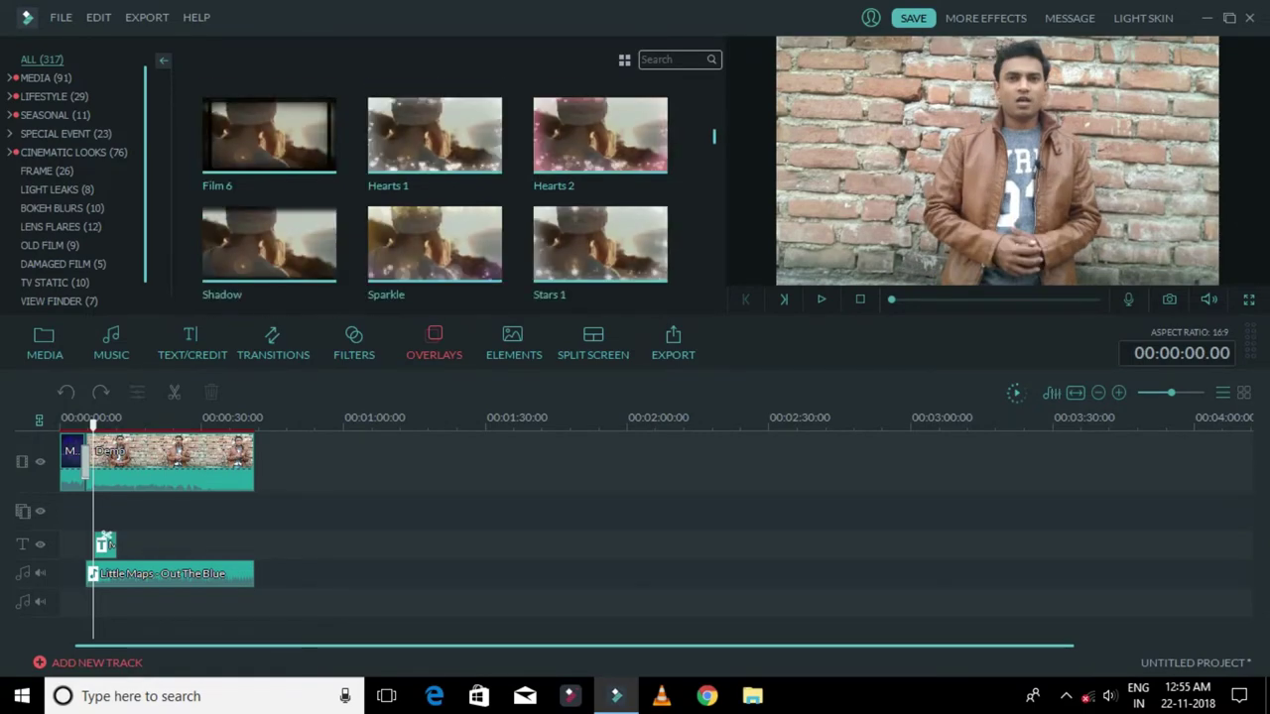
{"action": "scroll", "coordinate": [435, 199], "scroll_direction": "down", "scroll_amount": 3}
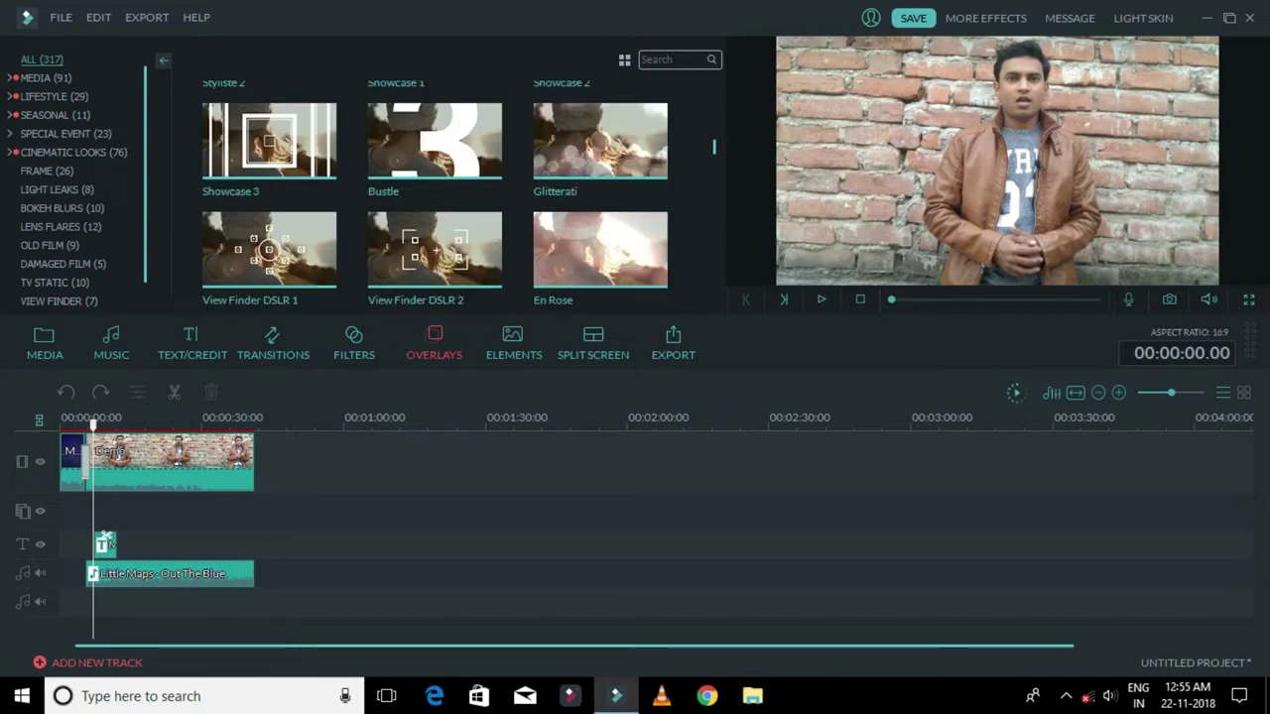
{"action": "scroll", "coordinate": [435, 199], "scroll_direction": "down", "scroll_amount": 2}
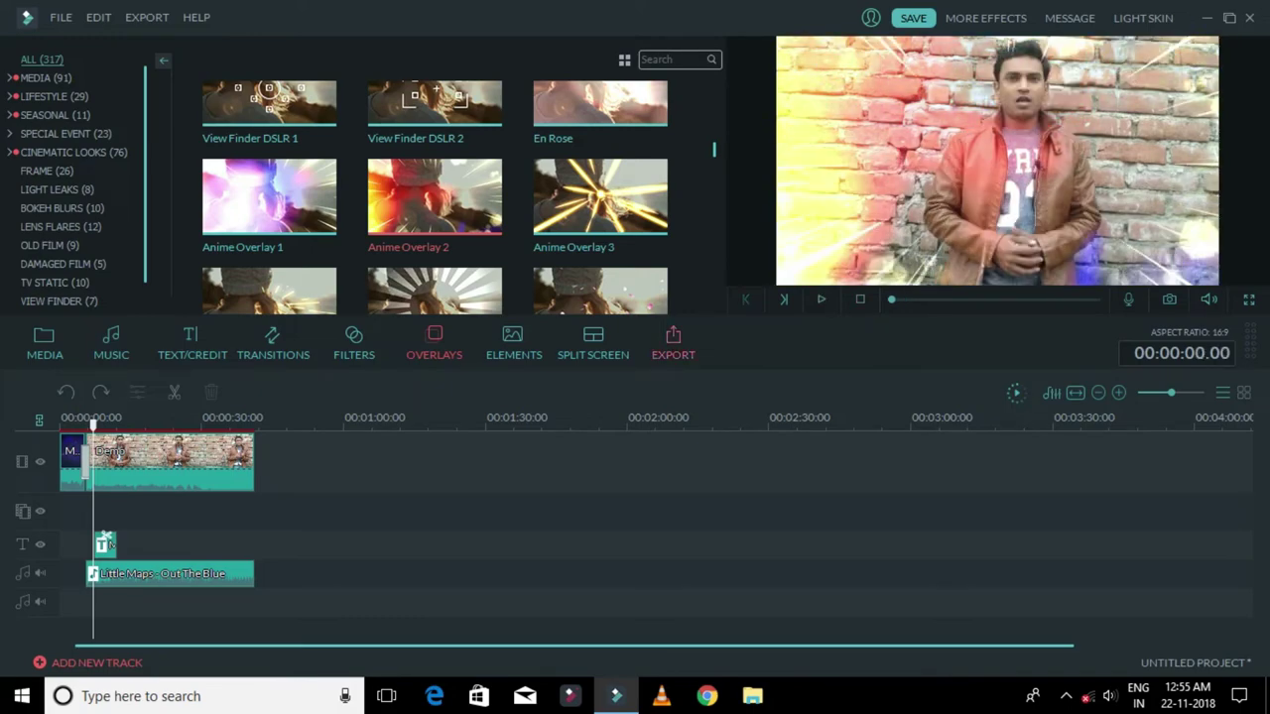
Open the elements library and look through its graphics, from Neon shapes to the Beauty Retro elements
{"action": "left_click", "coordinate": [514, 342]}
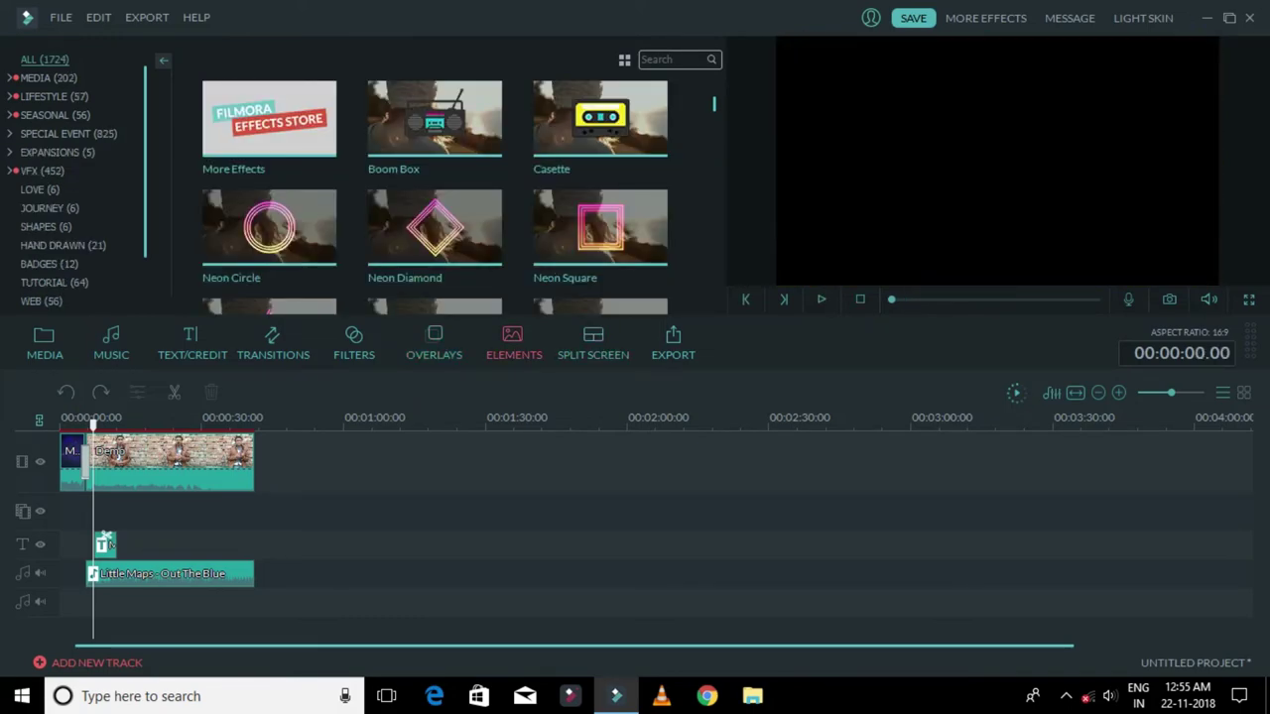
{"action": "scroll", "coordinate": [435, 188], "scroll_direction": "down", "scroll_amount": 10}
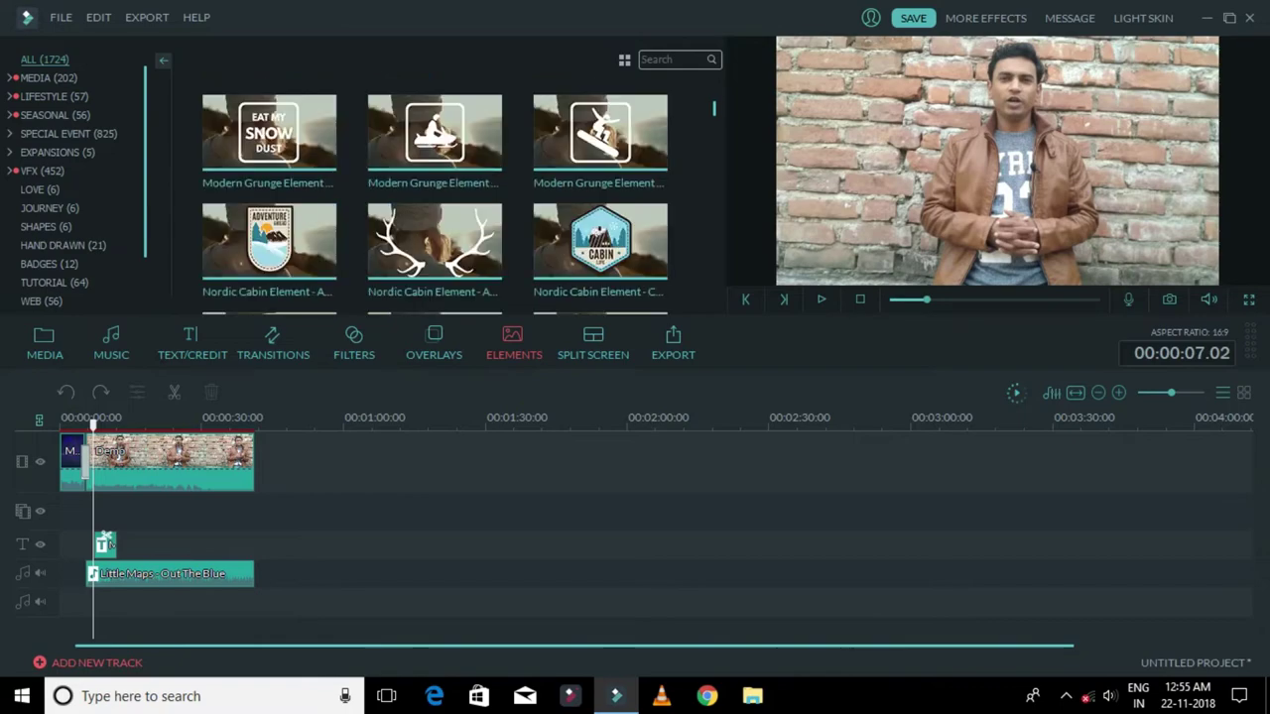
{"action": "scroll", "coordinate": [435, 198], "scroll_direction": "down", "scroll_amount": 3}
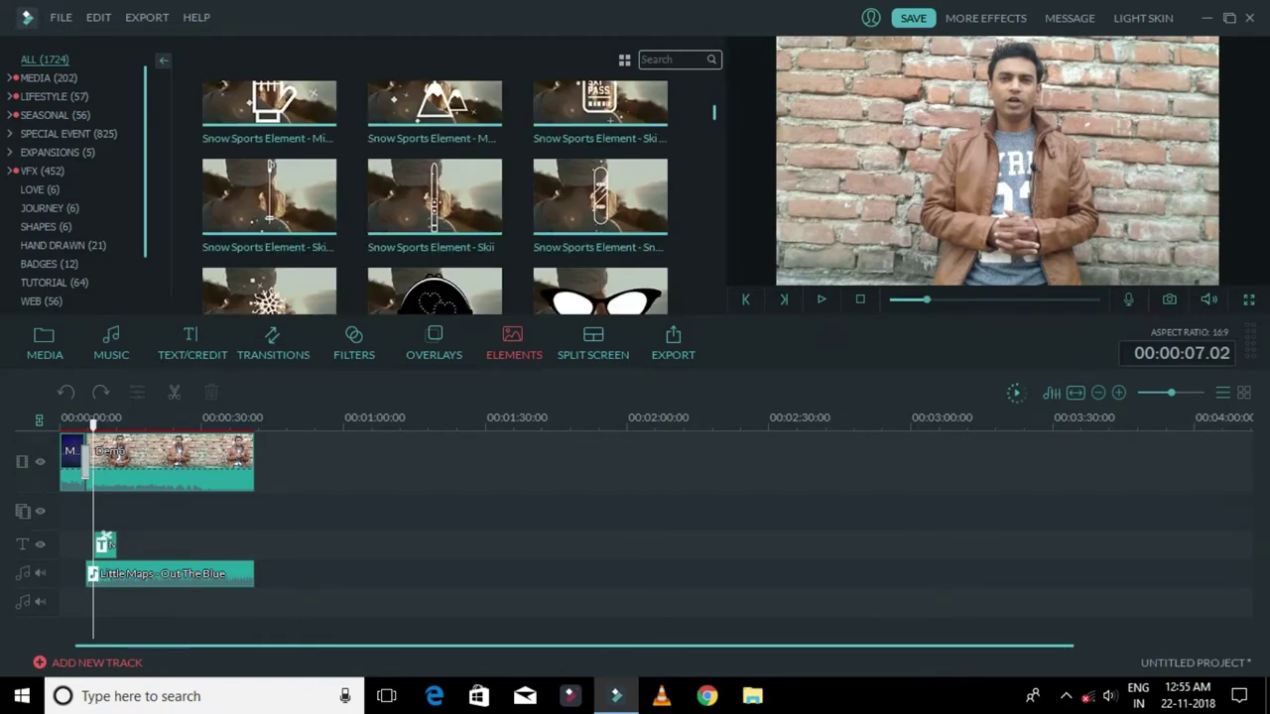
{"action": "scroll", "coordinate": [434, 197], "scroll_direction": "down", "scroll_amount": 3}
{"action": "scroll", "coordinate": [434, 197], "scroll_direction": "down", "scroll_amount": 4}
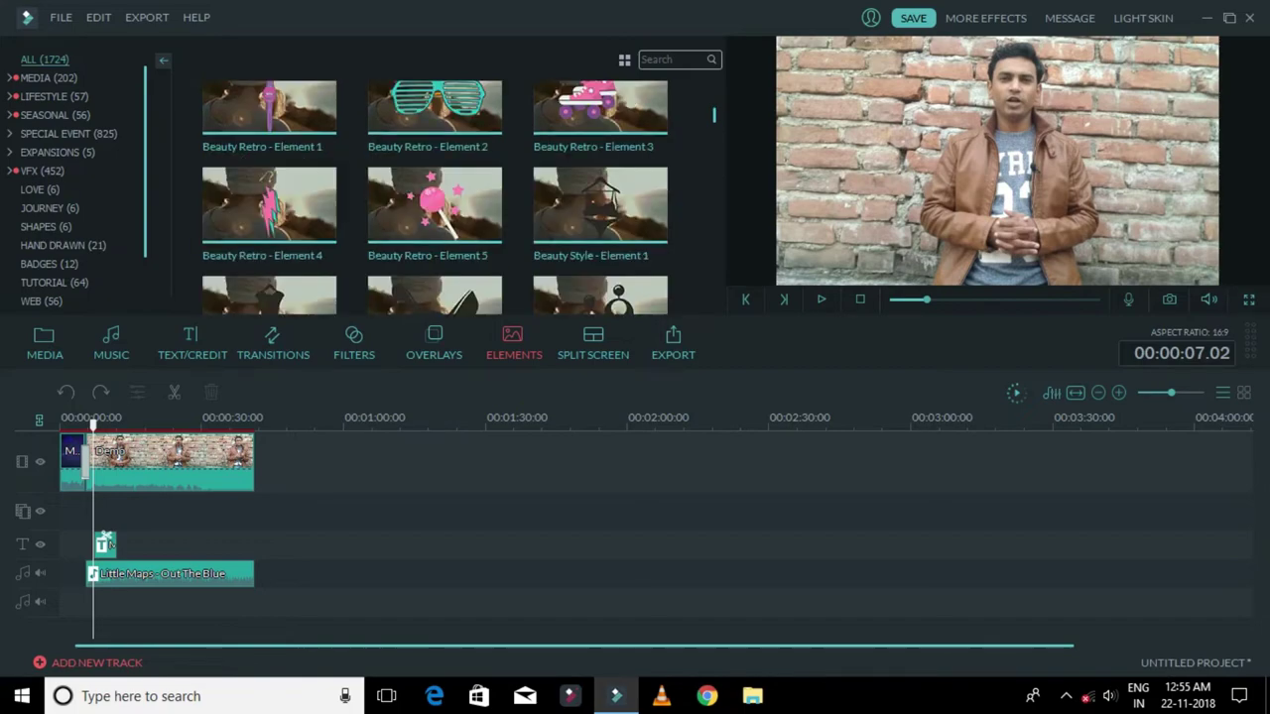
Look through the elements library from the Beauty Retro graphics to the Blast, Bullets and Electricity effects
{"action": "scroll", "coordinate": [434, 198], "scroll_direction": "down", "scroll_amount": 2}
{"action": "scroll", "coordinate": [434, 198], "scroll_direction": "up", "scroll_amount": 2}
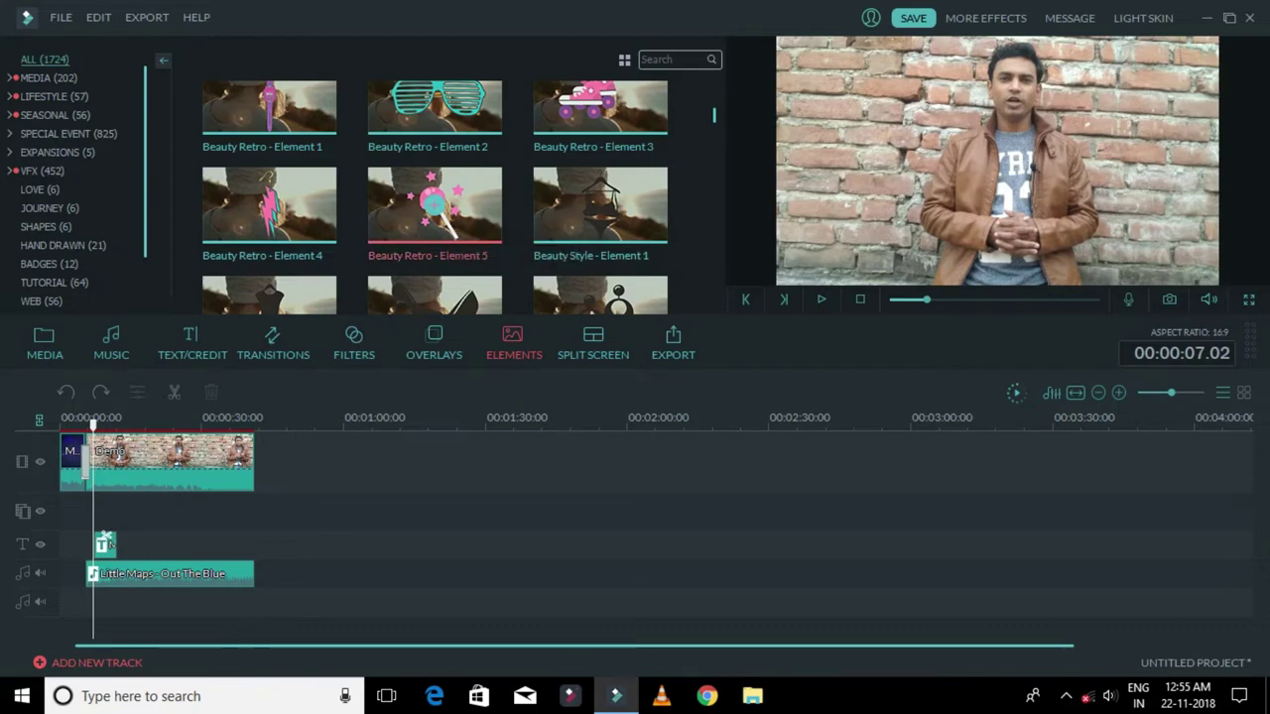
{"action": "scroll", "coordinate": [435, 197], "scroll_direction": "down", "scroll_amount": 3}
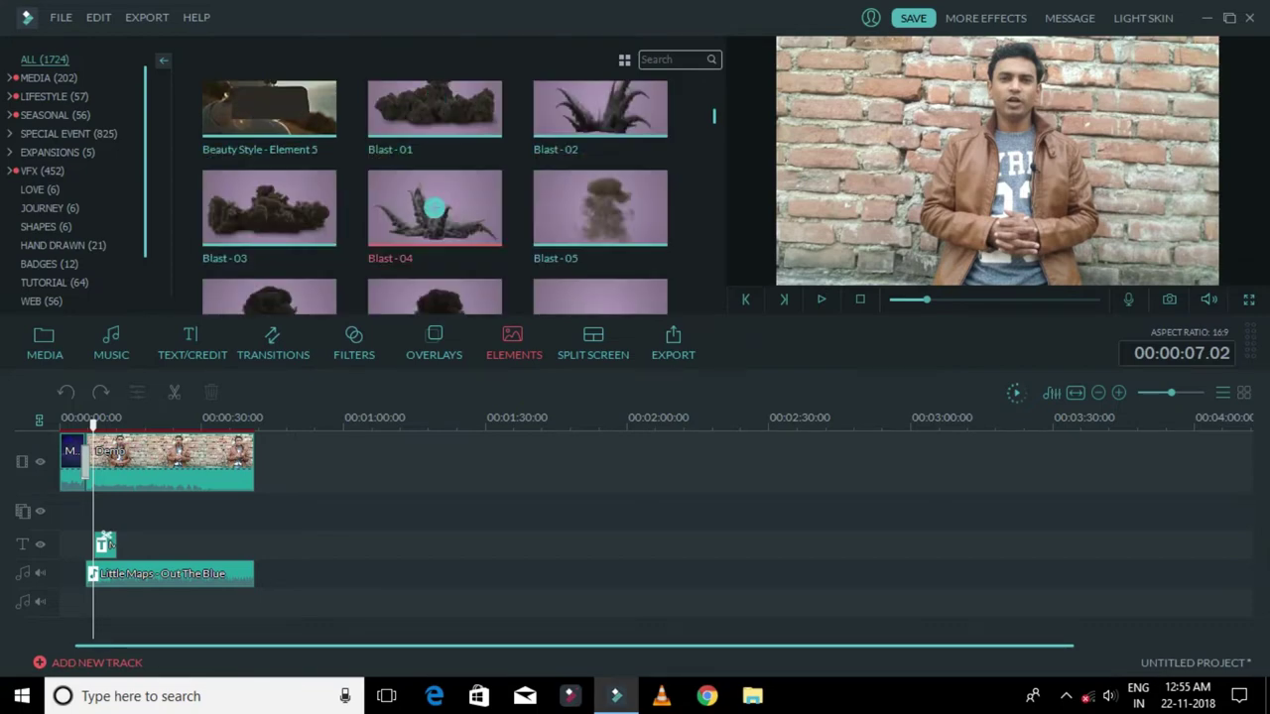
{"action": "scroll", "coordinate": [434, 99], "scroll_direction": "down", "scroll_amount": 2}
{"action": "scroll", "coordinate": [435, 197], "scroll_direction": "down", "scroll_amount": 2}
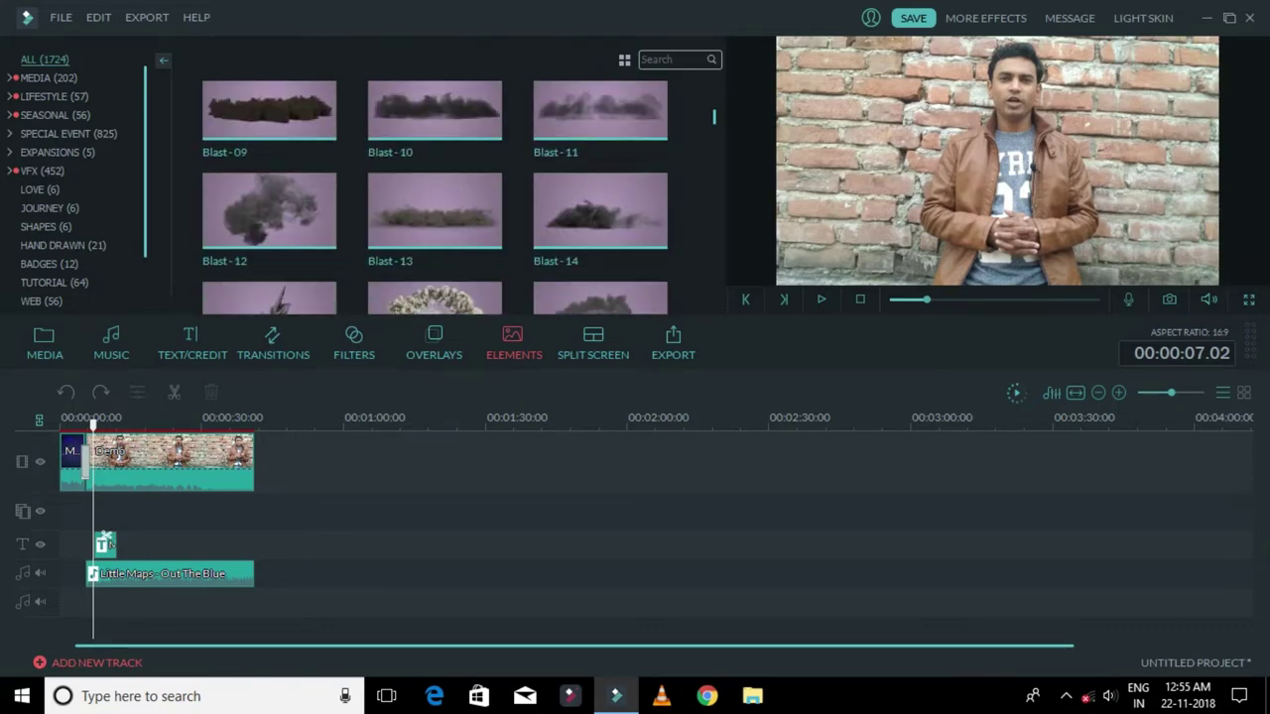
{"action": "scroll", "coordinate": [435, 197], "scroll_direction": "down", "scroll_amount": 3}
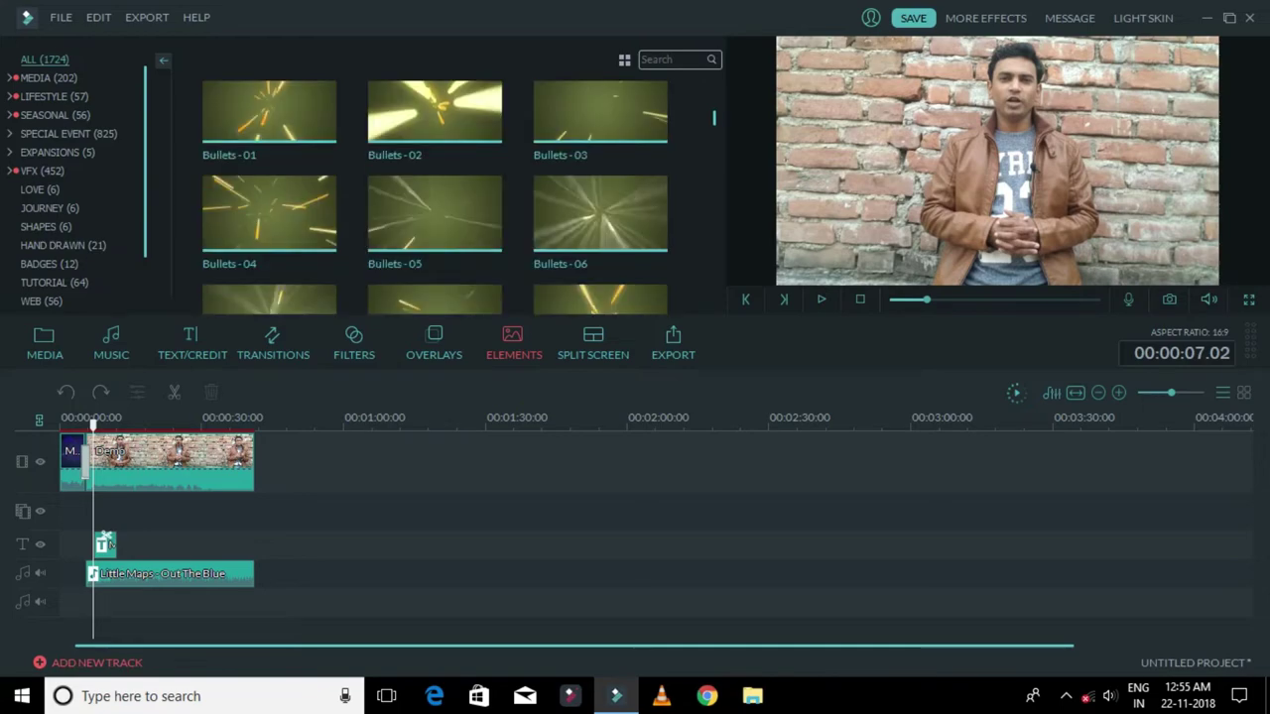
{"action": "scroll", "coordinate": [435, 197], "scroll_direction": "down", "scroll_amount": 6}
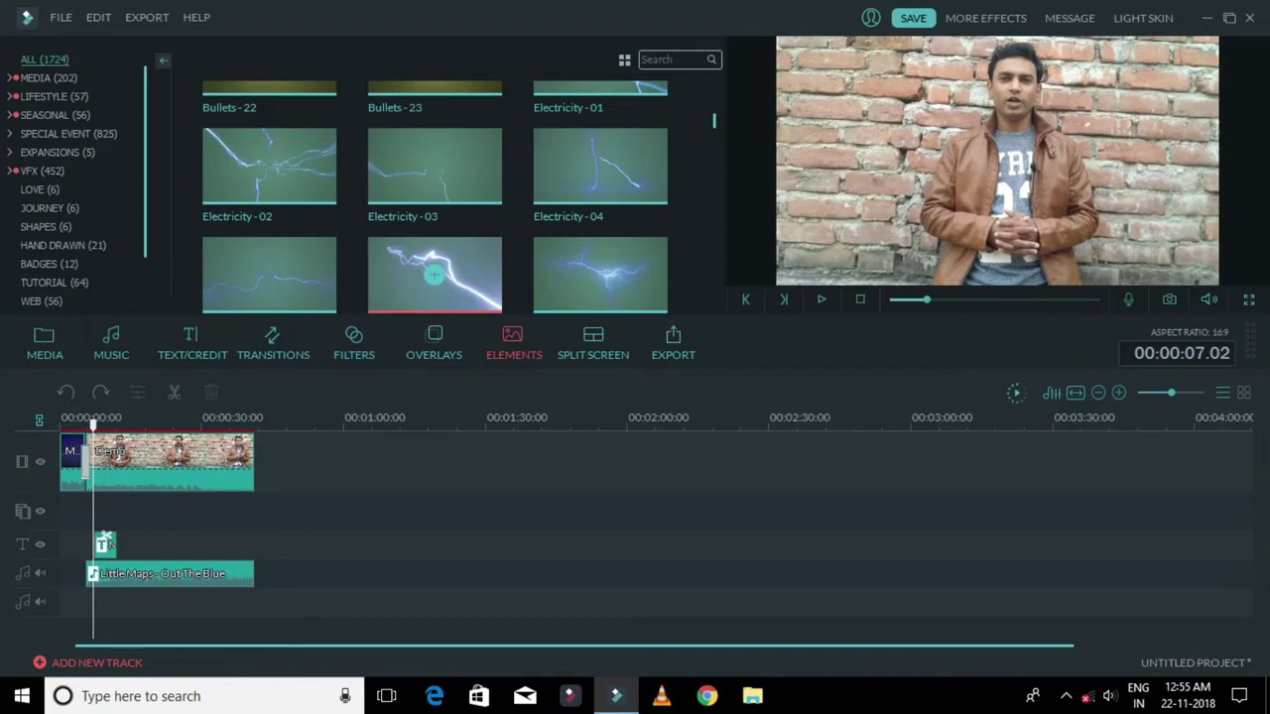
{"action": "scroll", "coordinate": [434, 198], "scroll_direction": "down", "scroll_amount": 1}
{"action": "scroll", "coordinate": [435, 197], "scroll_direction": "up", "scroll_amount": 1}
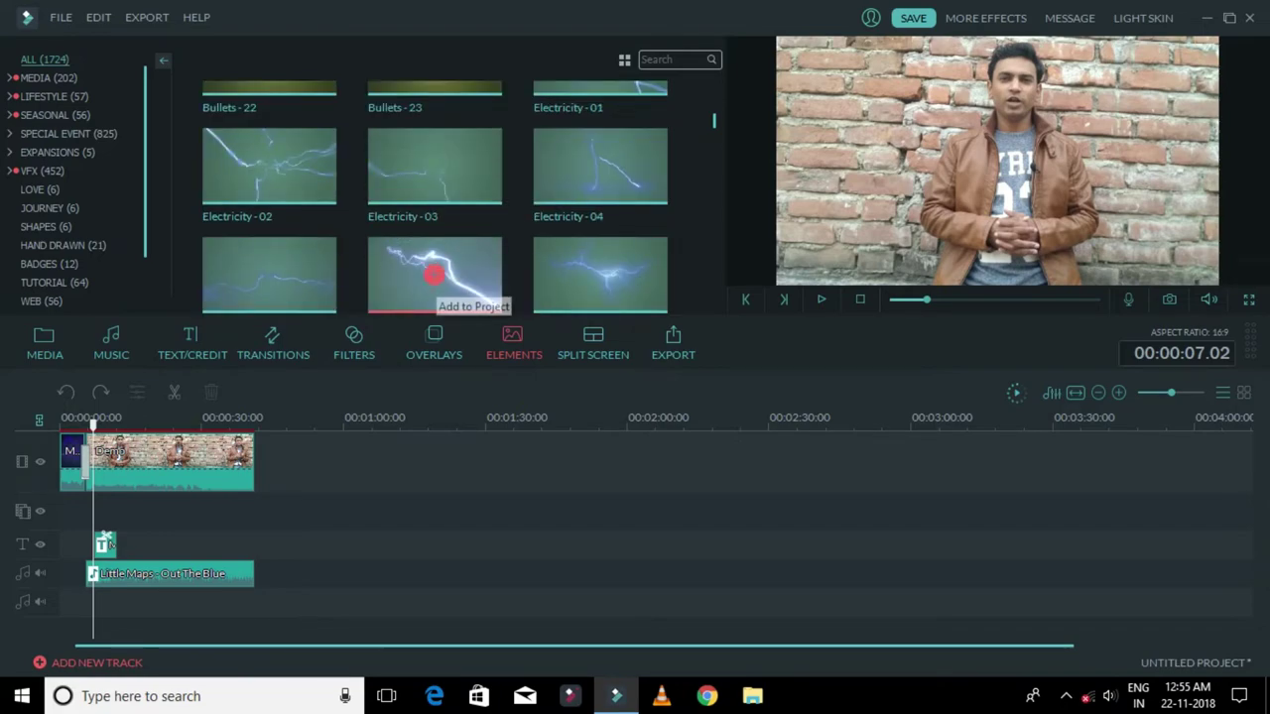
Add the Electricity - 06 element at 00:00:07.02 and play that section, pausing while the lightning shows
{"action": "left_click", "coordinate": [435, 275]}
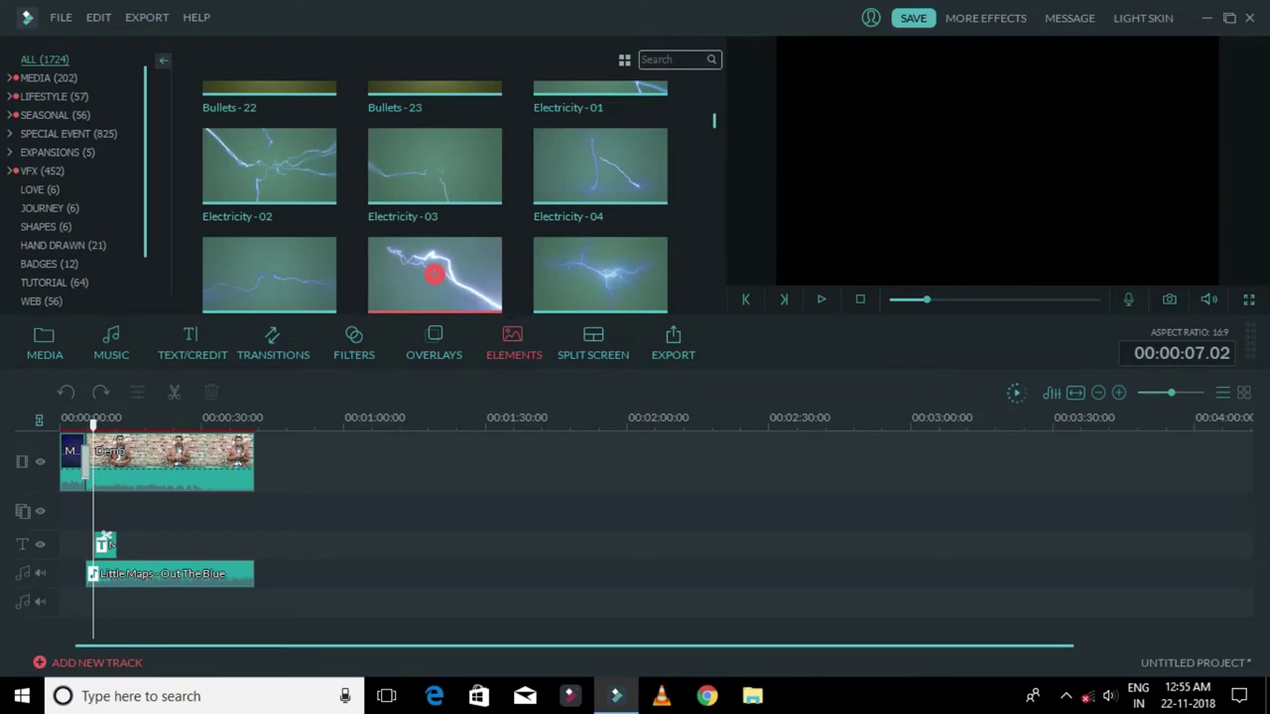
{"action": "left_click", "coordinate": [433, 275]}
{"action": "left_click", "coordinate": [820, 299]}
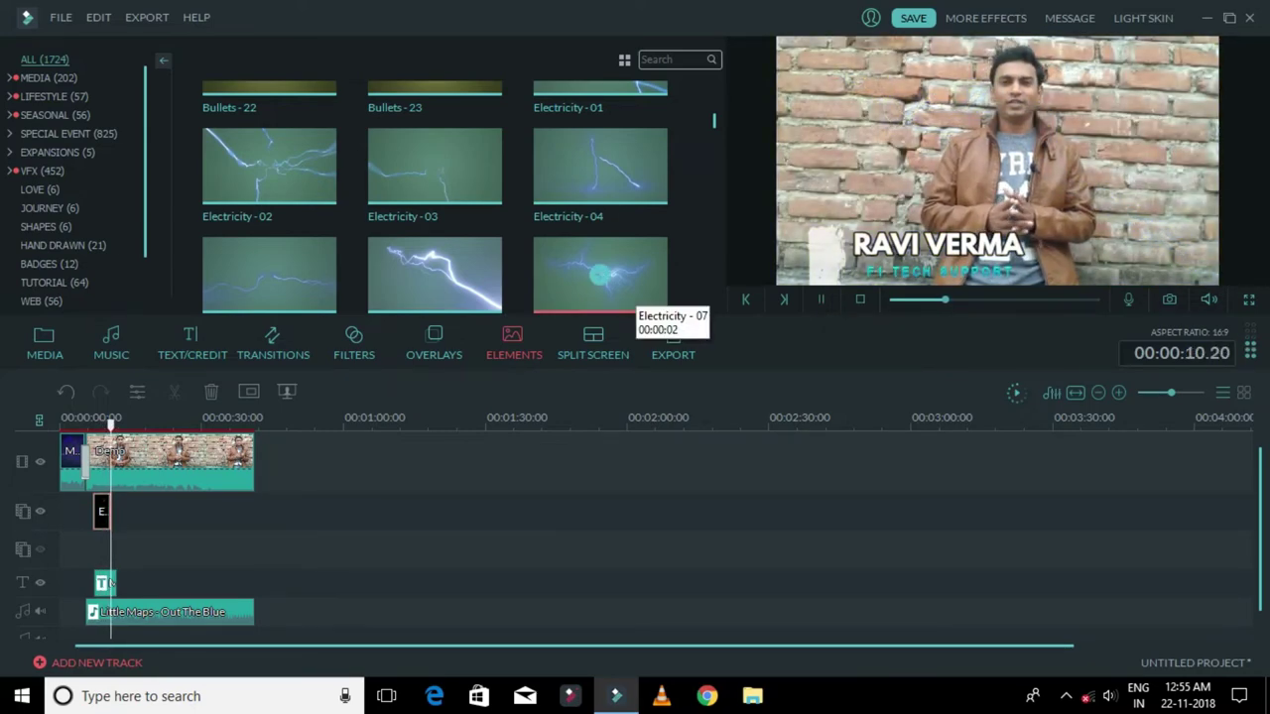
{"action": "key", "text": "space"}
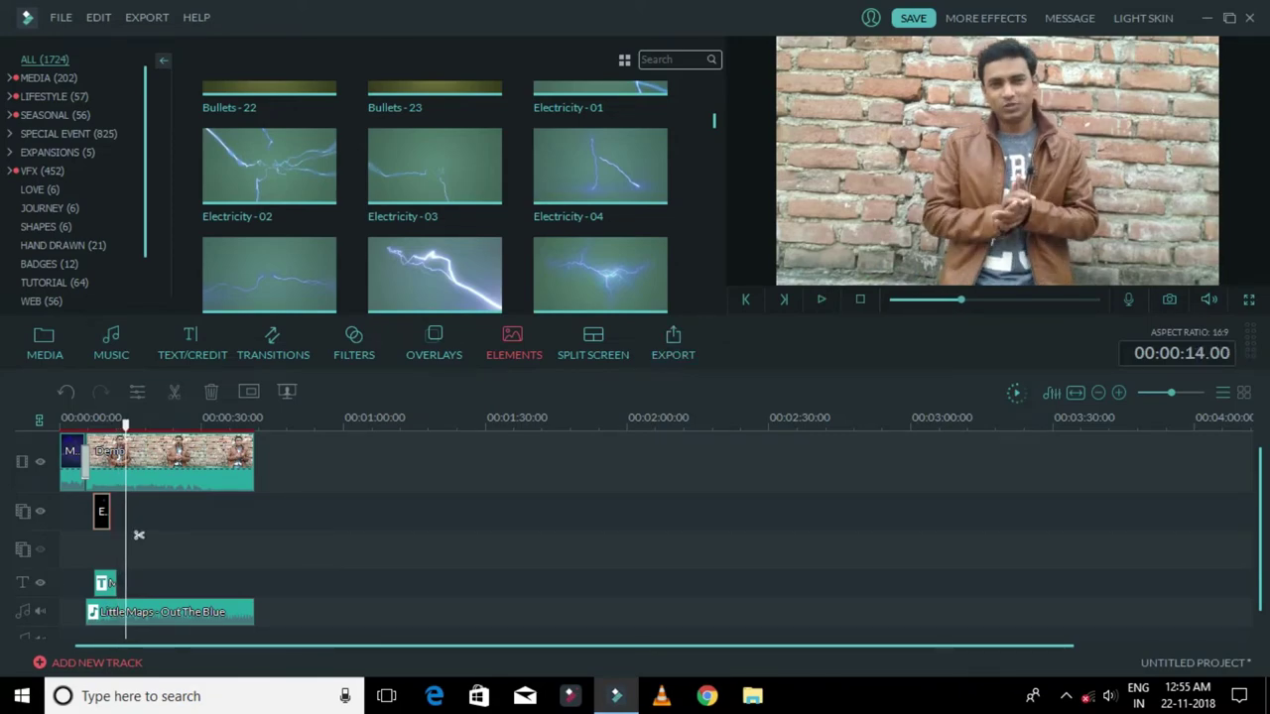
{"action": "left_click_drag", "start_coordinate": [138, 534], "coordinate": [101, 535]}
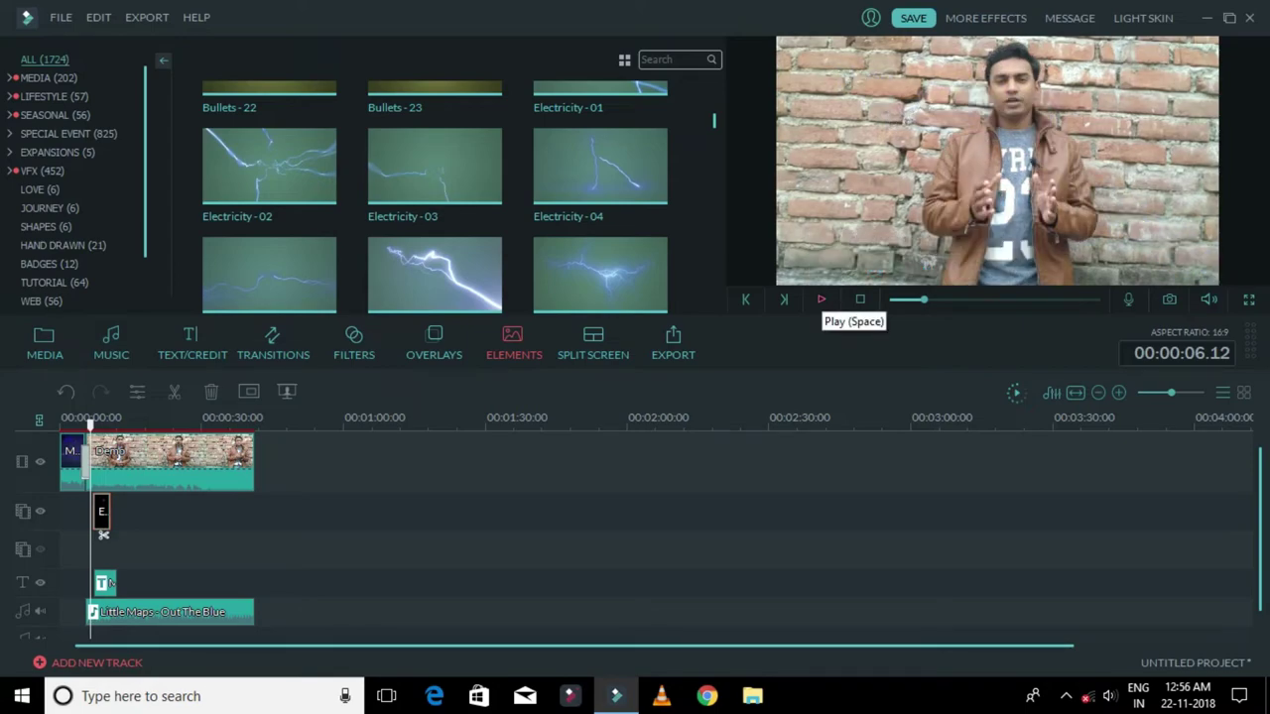
{"action": "left_click", "coordinate": [822, 298]}
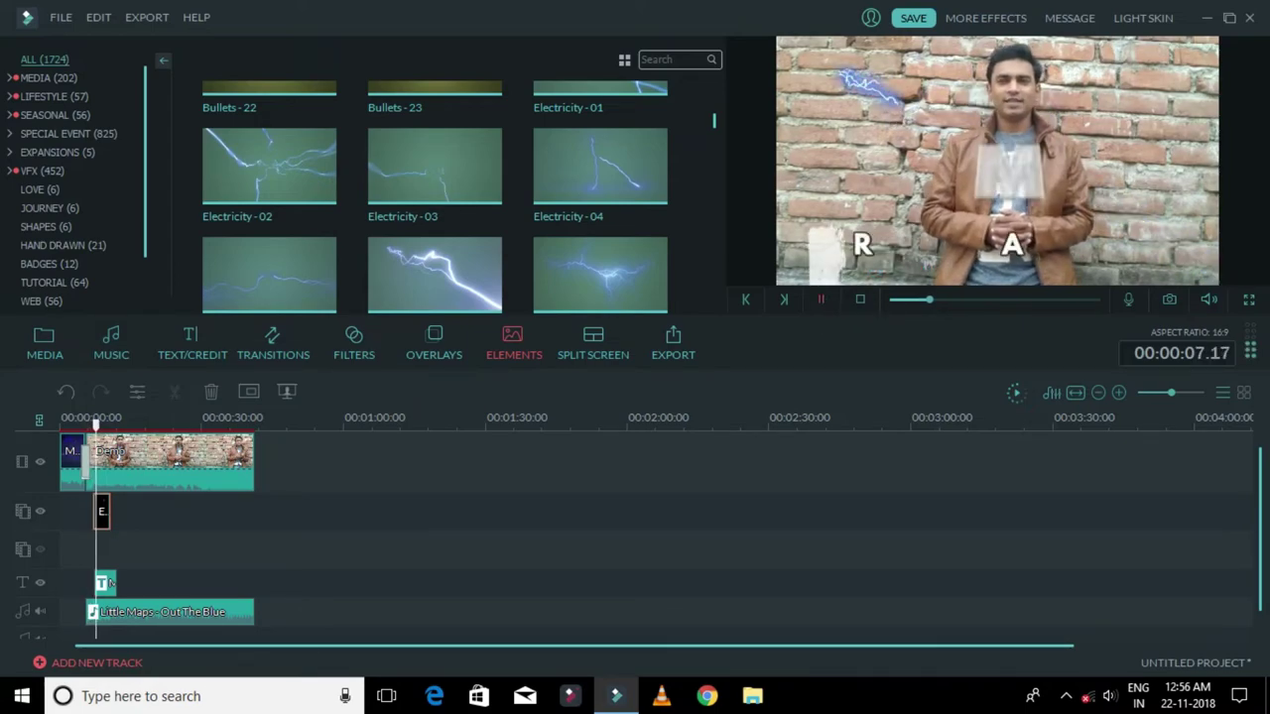
{"action": "left_click", "coordinate": [821, 298]}
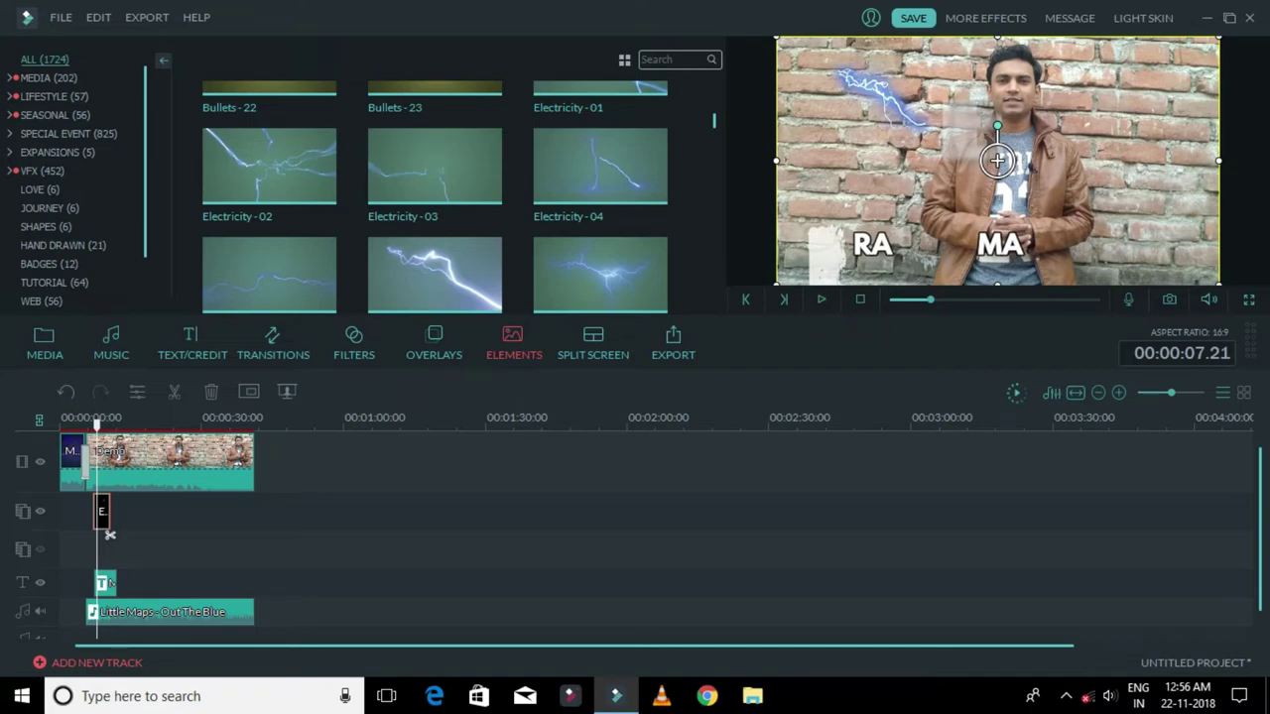
Shrink the lightning element, shift it toward the upper-left area of the video frame and play the result
{"action": "left_click_drag", "start_coordinate": [996, 159], "coordinate": [1048, 130]}
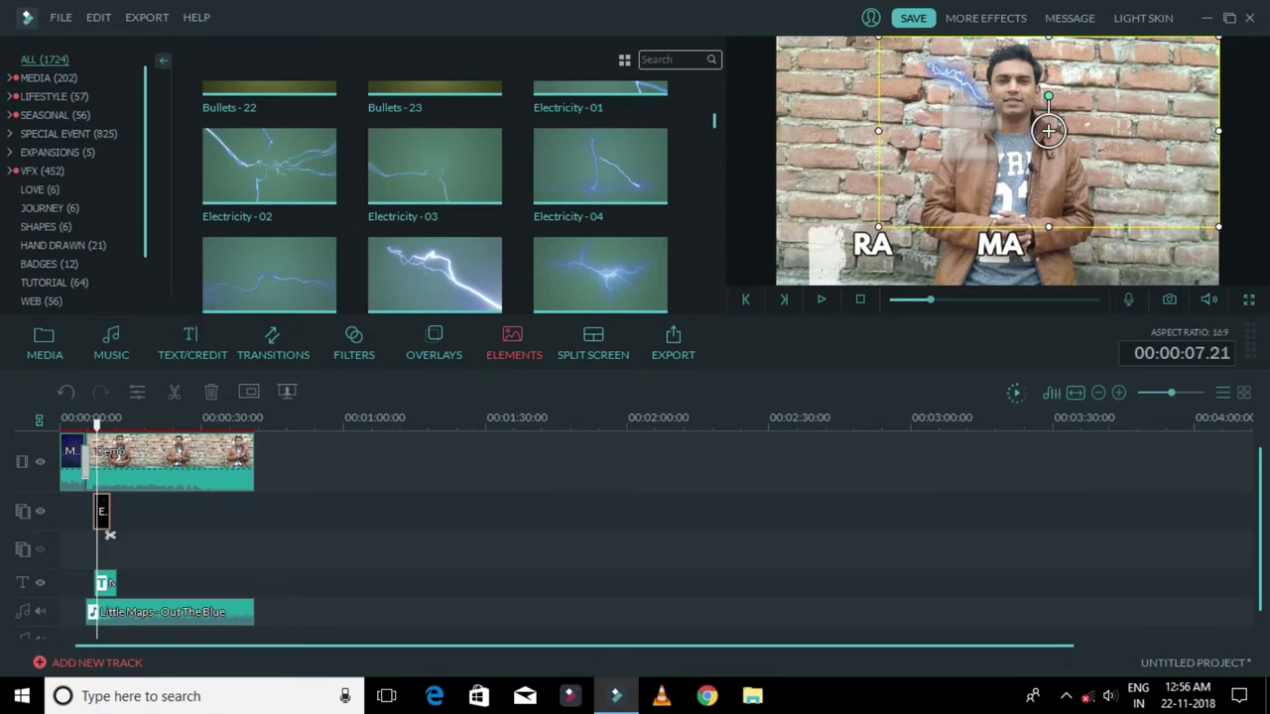
{"action": "left_click_drag", "start_coordinate": [1049, 130], "coordinate": [973, 147]}
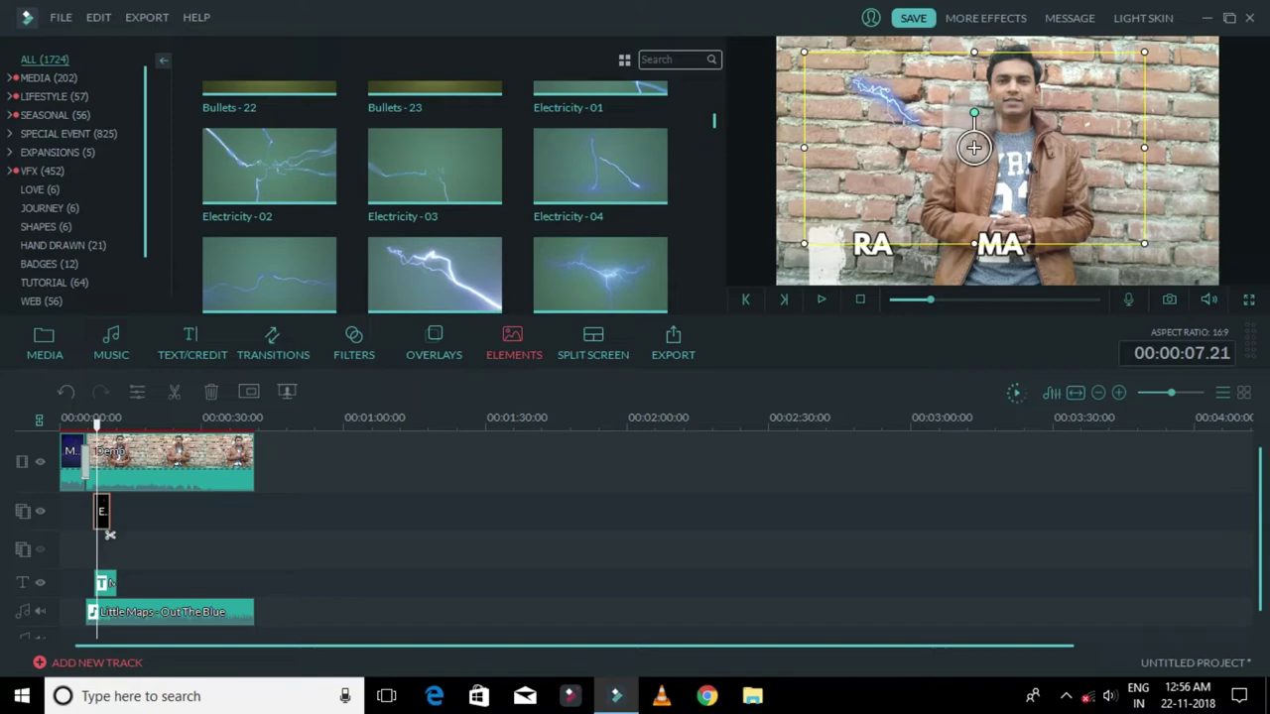
{"action": "left_click_drag", "start_coordinate": [974, 147], "coordinate": [904, 109]}
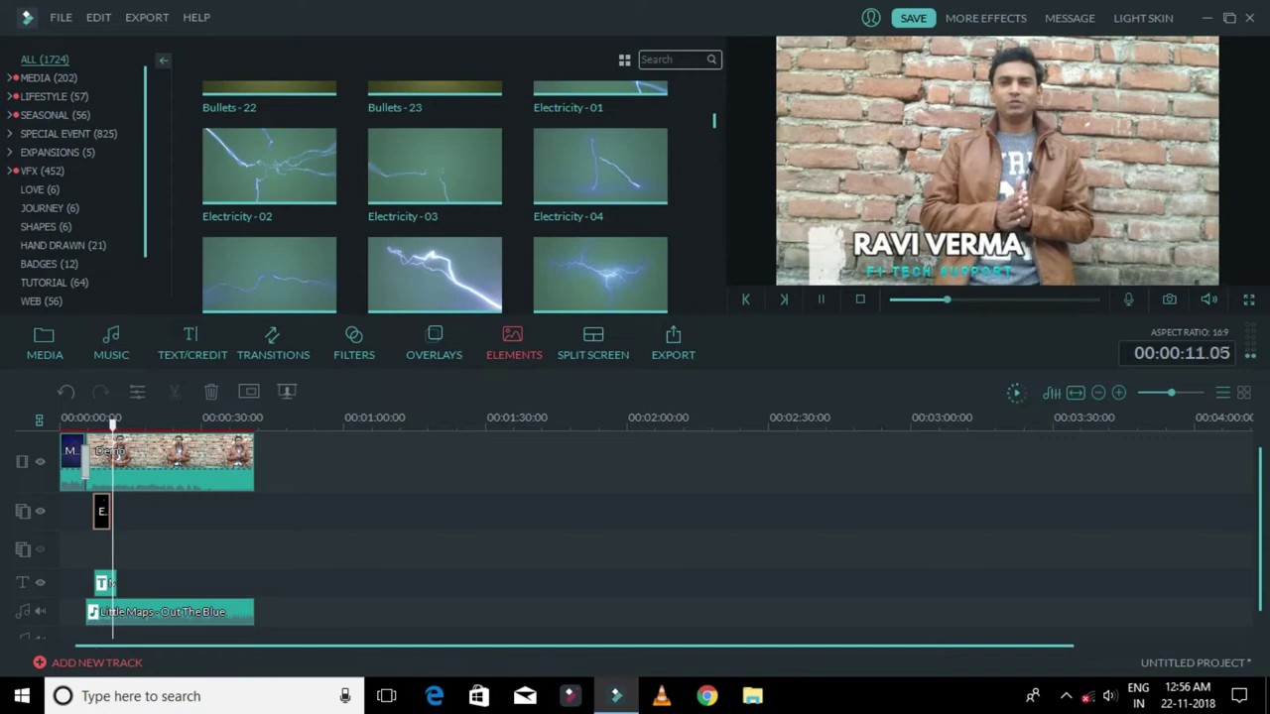
{"action": "left_click", "coordinate": [860, 299]}
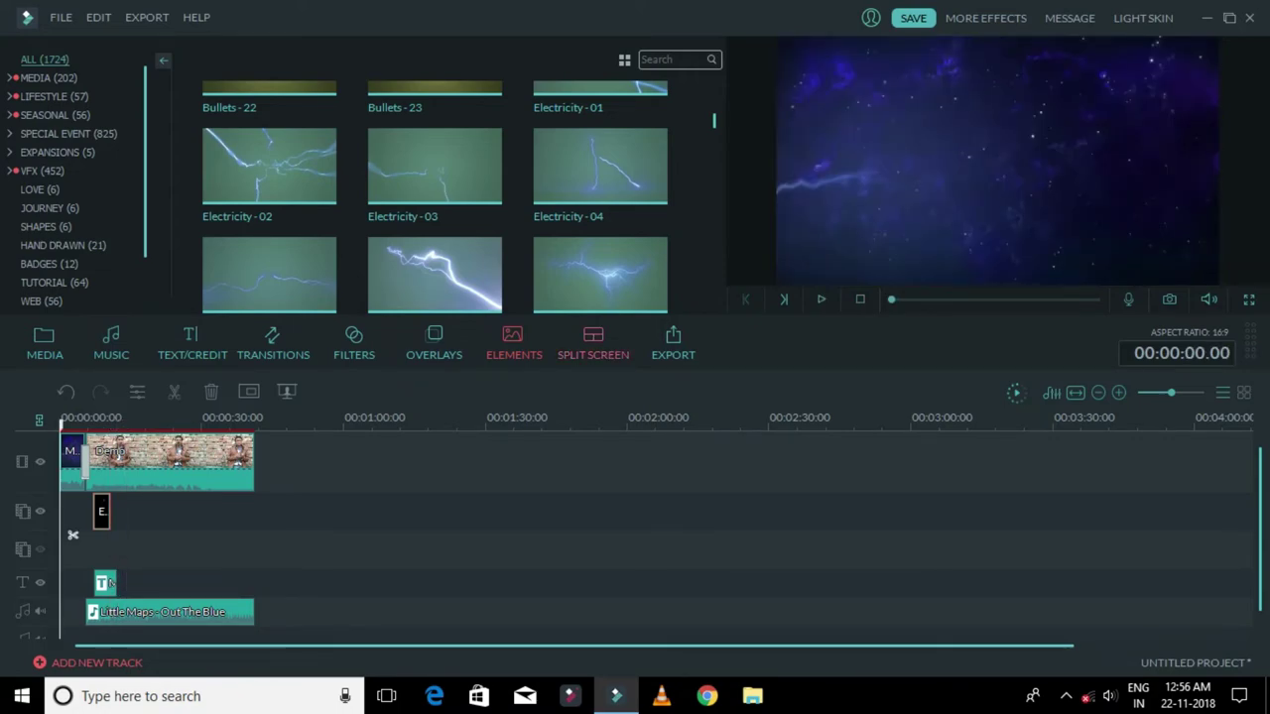
Look at more Electricity elements, check the lightning near 00:00:08, and undo its resizing and addition
{"action": "scroll", "coordinate": [434, 198], "scroll_direction": "down", "scroll_amount": 6}
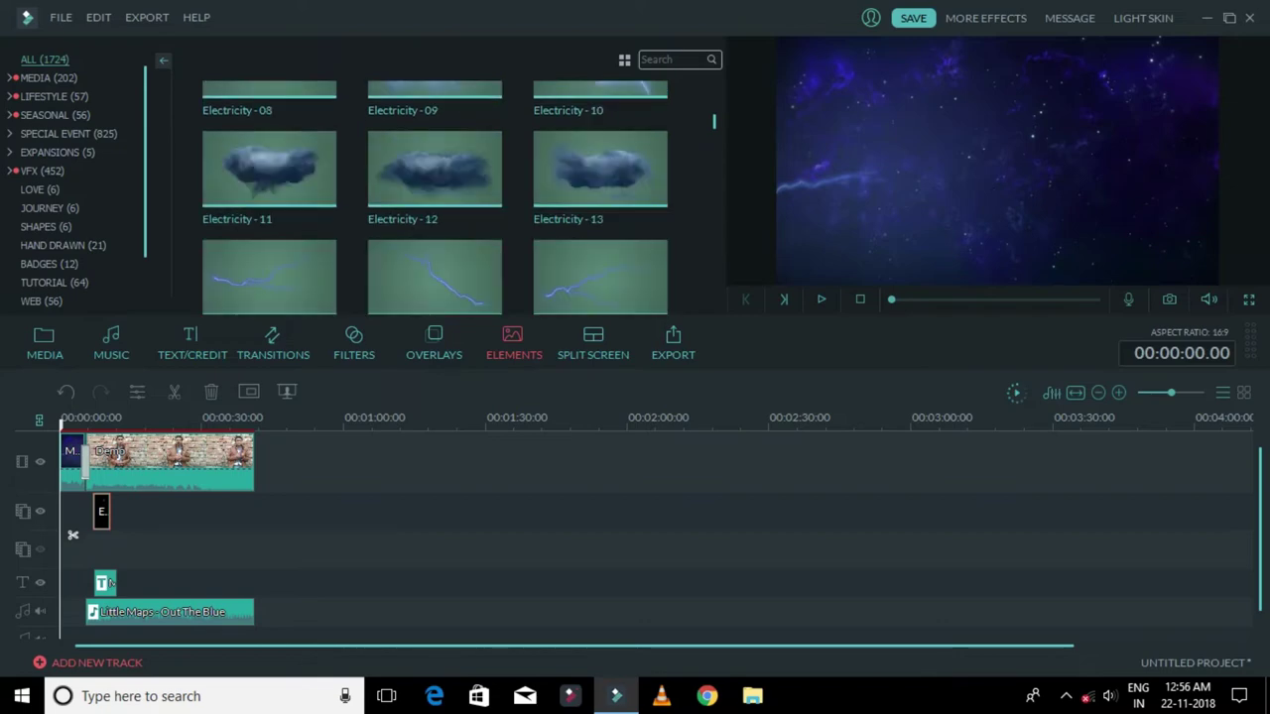
{"action": "scroll", "coordinate": [434, 197], "scroll_direction": "down", "scroll_amount": 4}
{"action": "scroll", "coordinate": [435, 197], "scroll_direction": "up", "scroll_amount": 4}
{"action": "left_click_drag", "start_coordinate": [72, 534], "coordinate": [110, 535]}
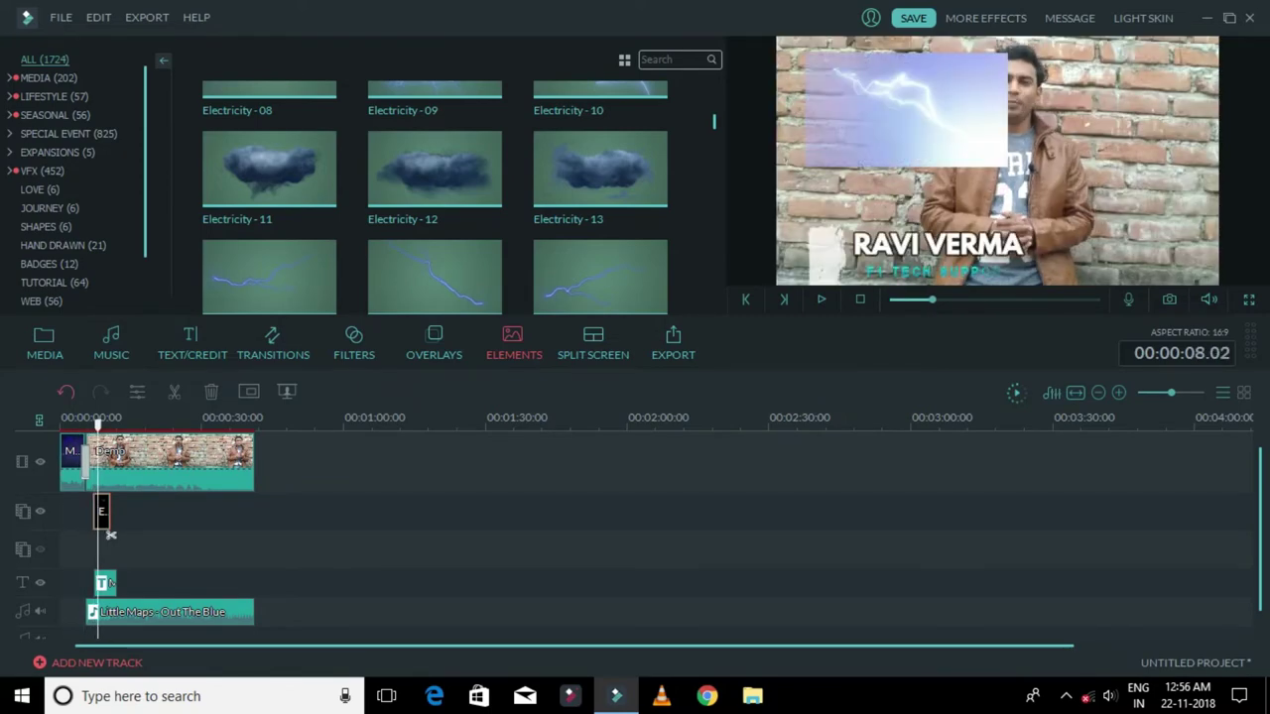
{"action": "left_click_drag", "start_coordinate": [98, 424], "coordinate": [97, 425]}
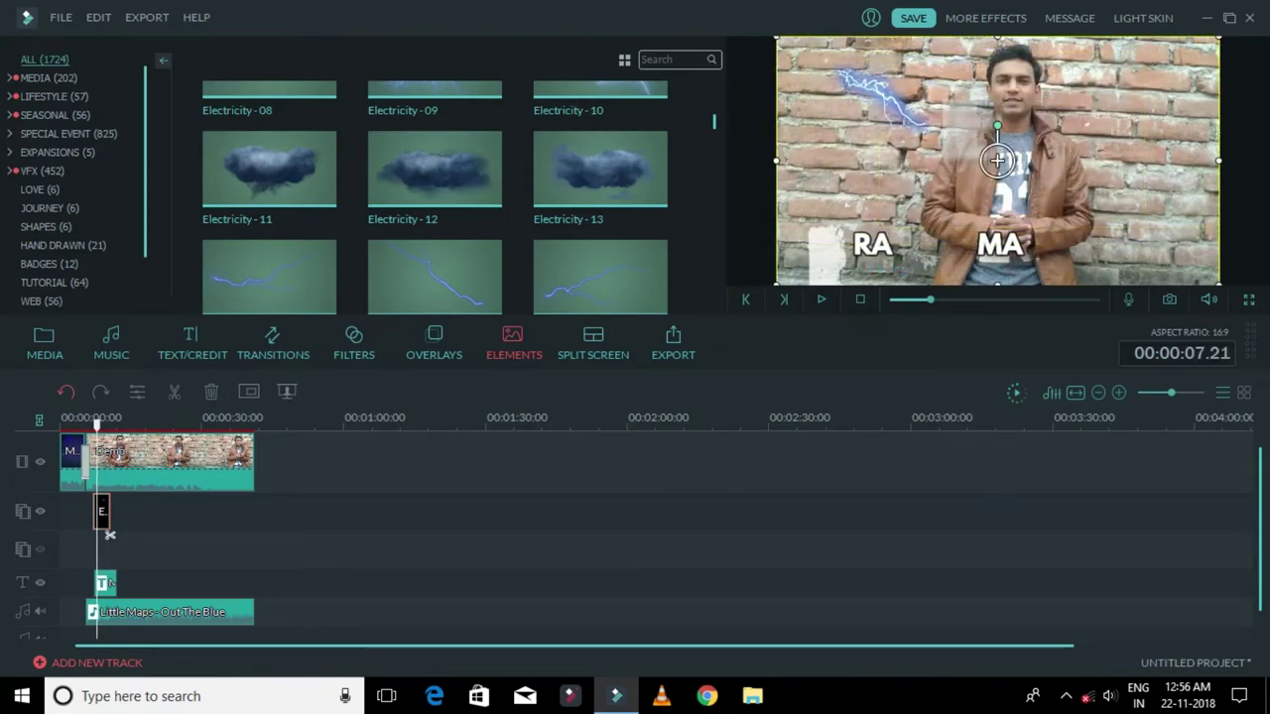
{"action": "left_click", "coordinate": [66, 392]}
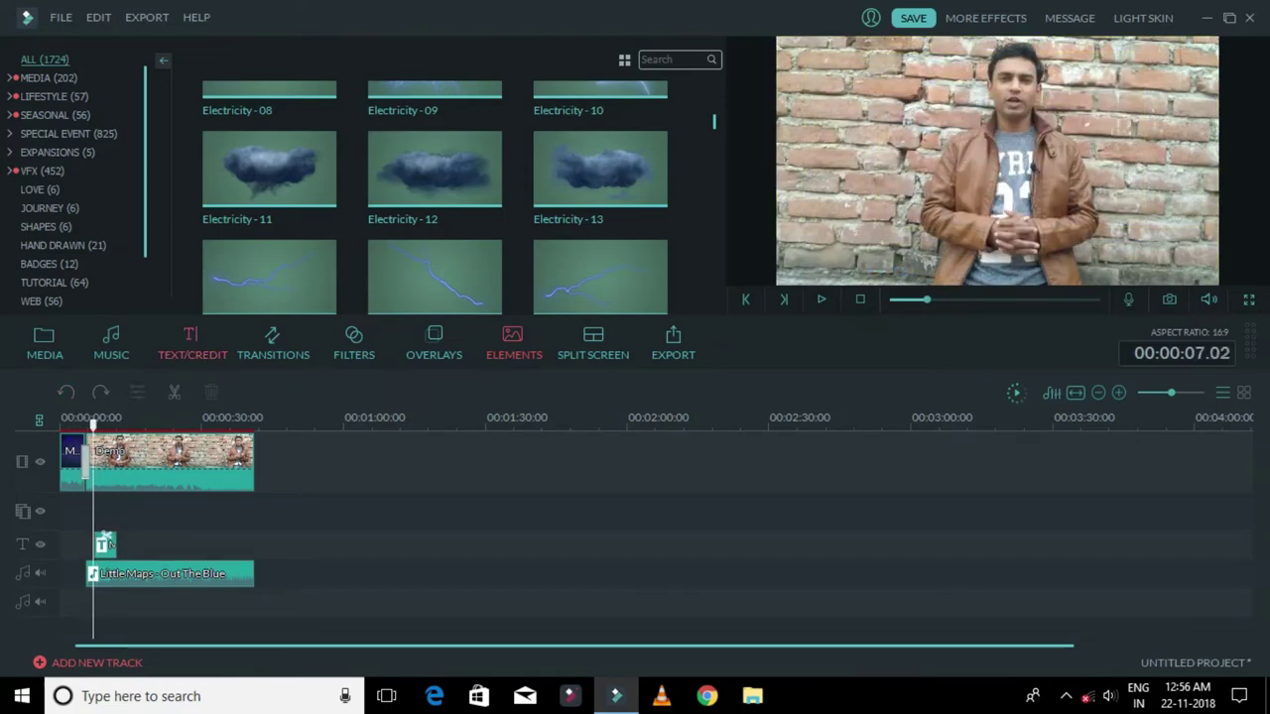
Add the Electricity - 11 cloud element at 00:00:07.02 and play that section of the video
{"action": "mouse_move", "coordinate": [276, 182]}
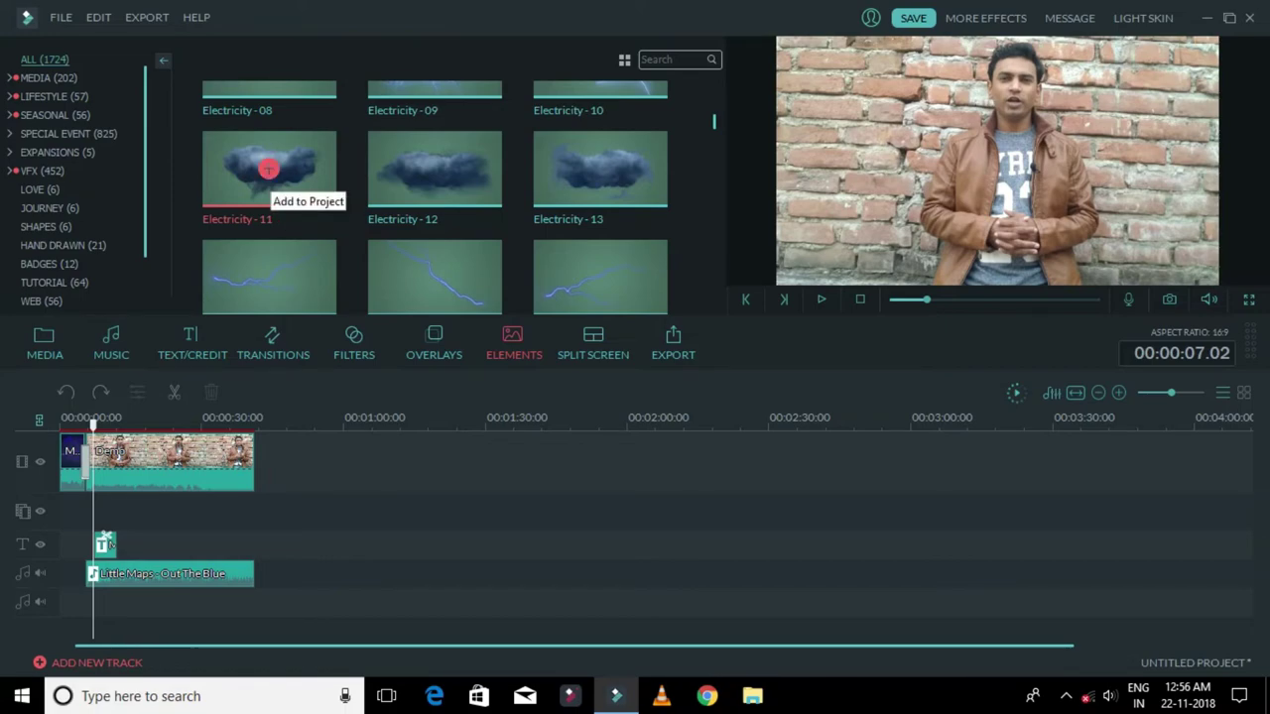
{"action": "left_click", "coordinate": [268, 171]}
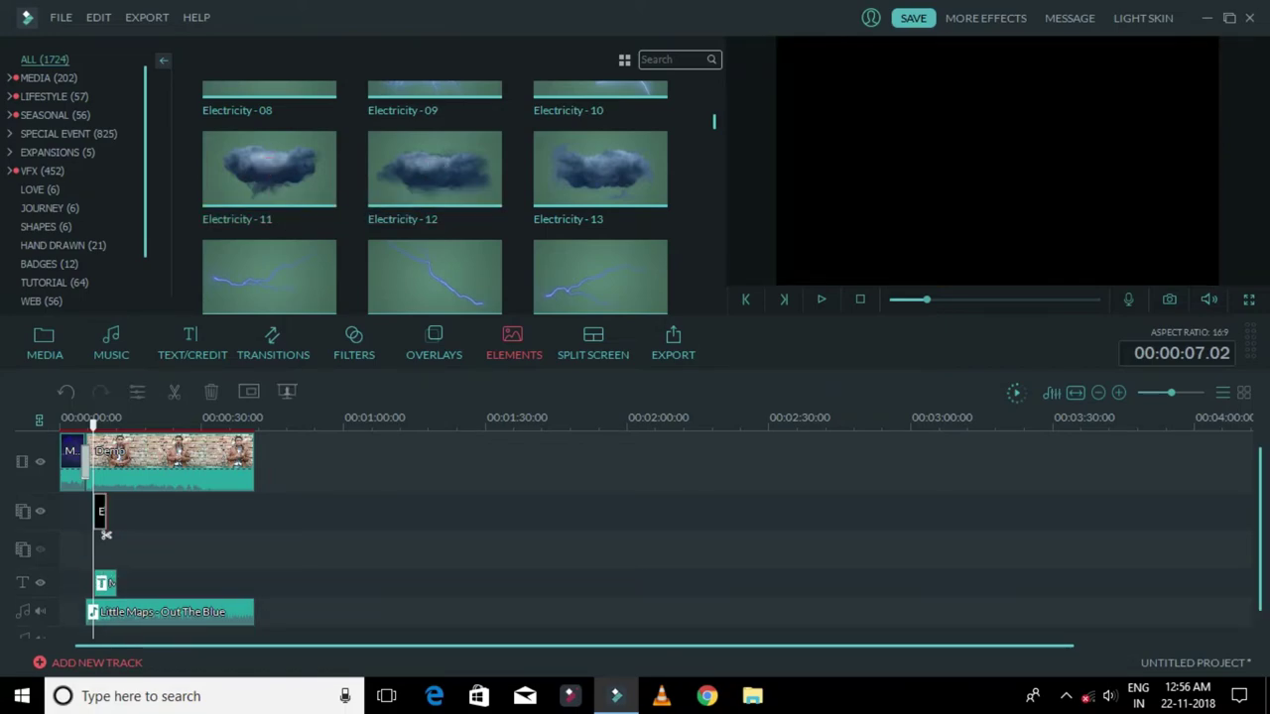
{"action": "left_click", "coordinate": [821, 299]}
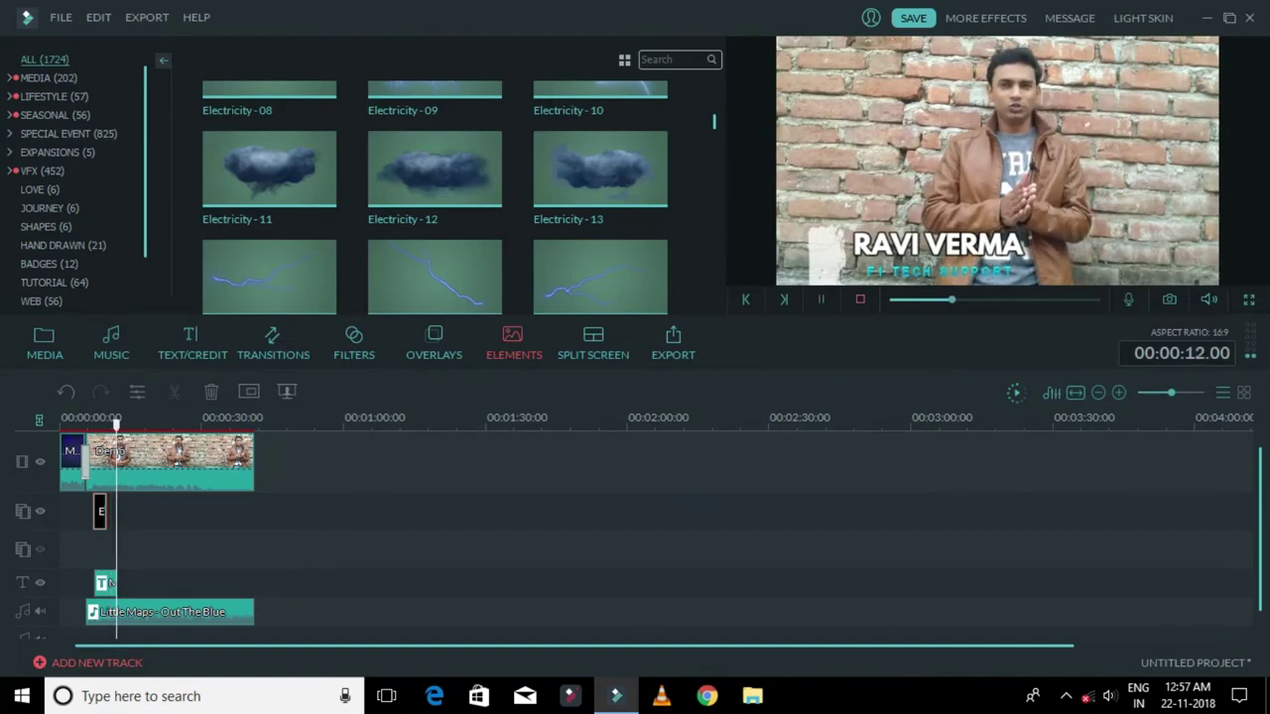
{"action": "left_click", "coordinate": [860, 298]}
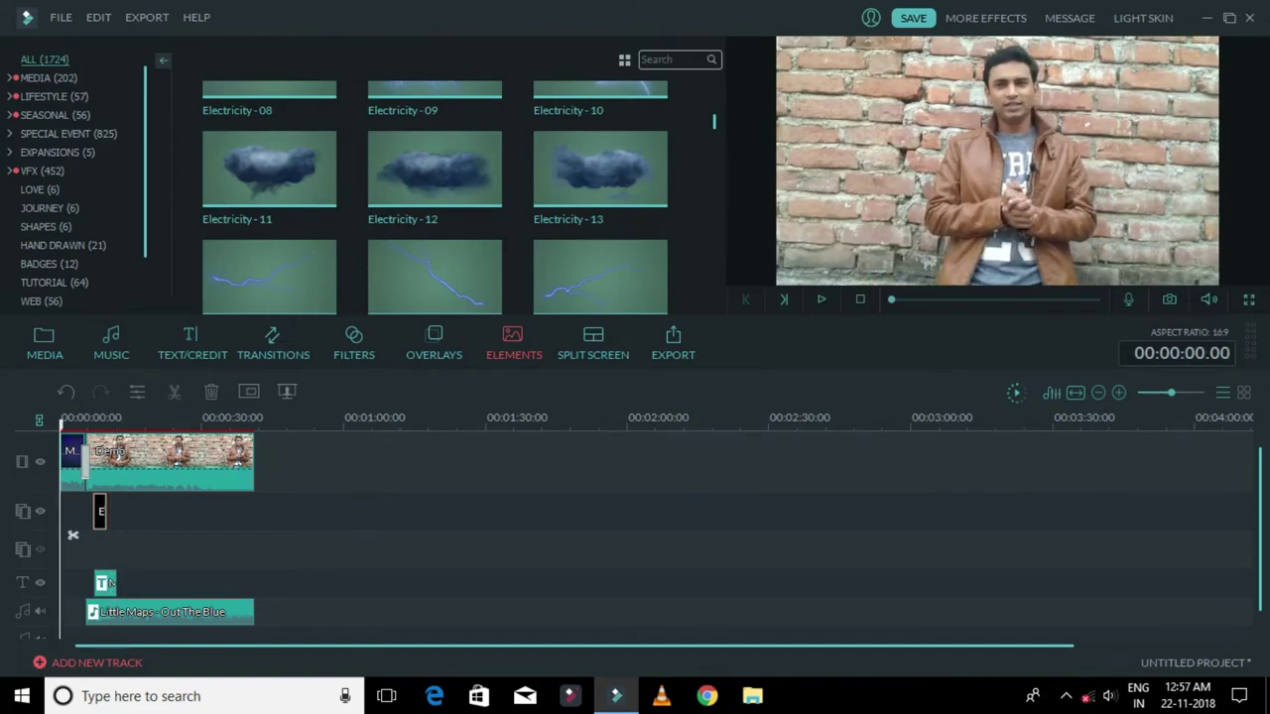
{"action": "left_click", "coordinate": [599, 278]}
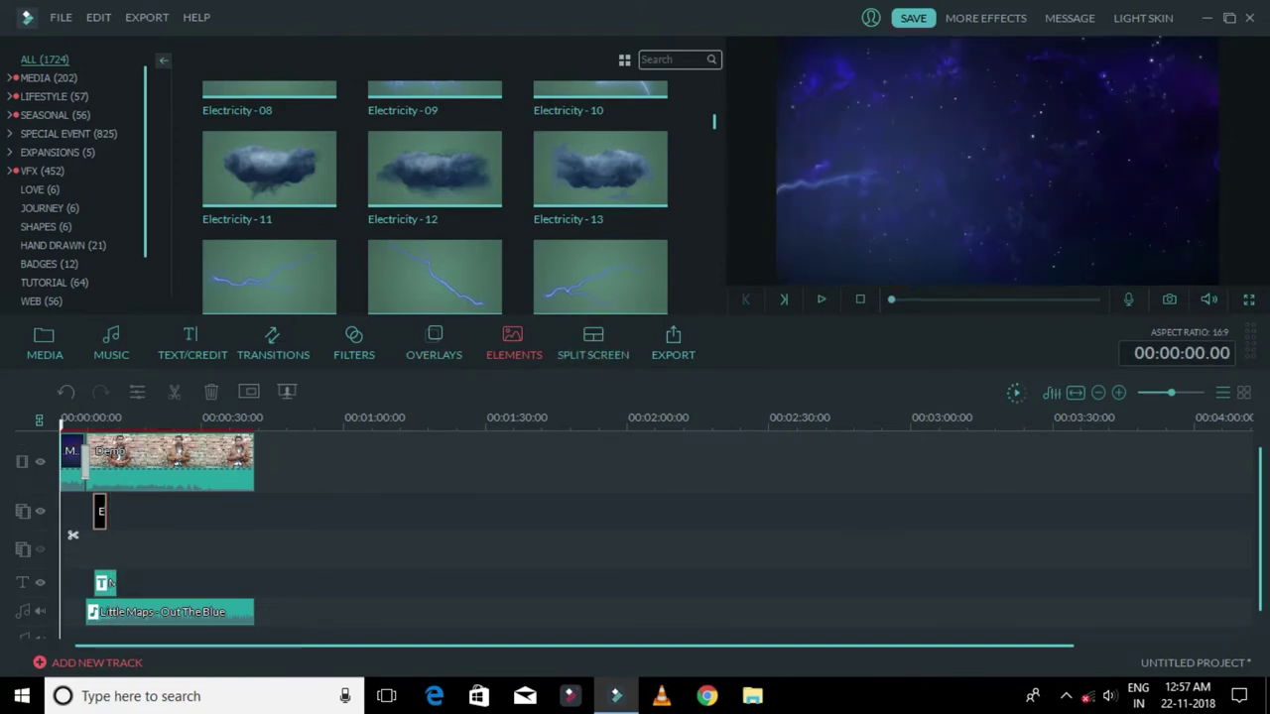
Find the Explosions - 02 element and try to place it near the start of the overlay track
{"action": "scroll", "coordinate": [434, 198], "scroll_direction": "down", "scroll_amount": 10}
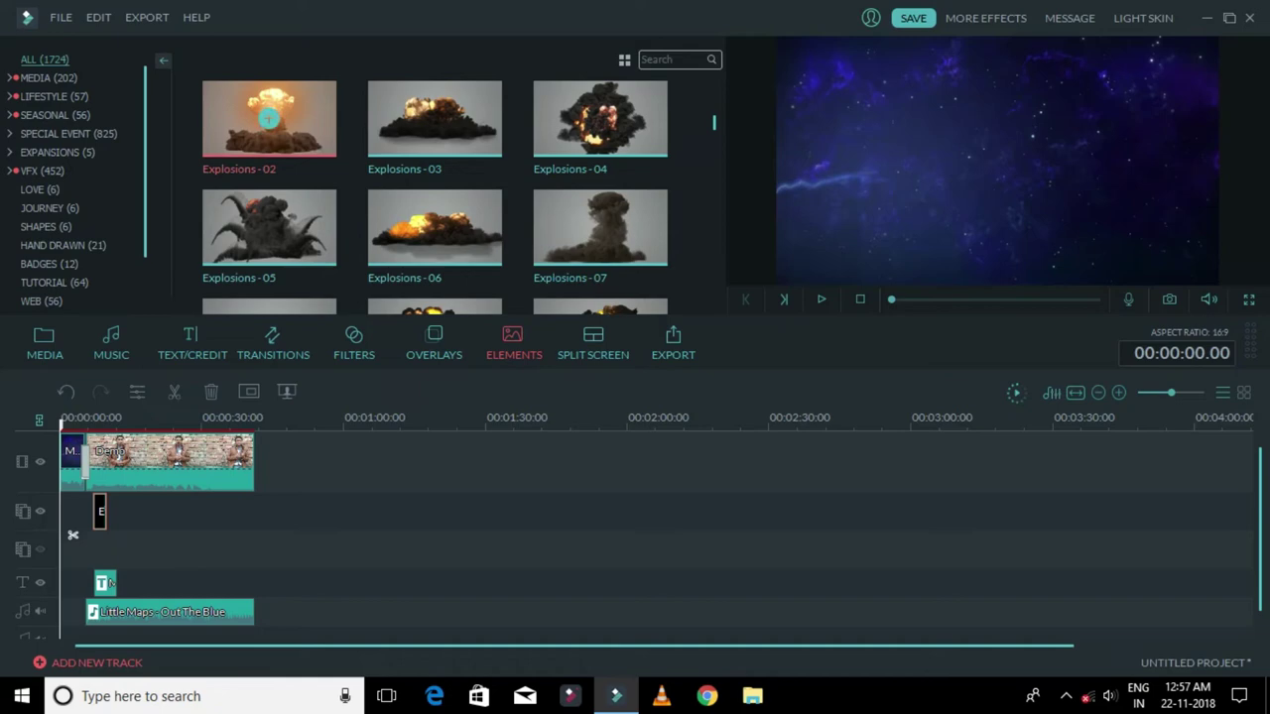
{"action": "left_click_drag", "start_coordinate": [269, 118], "coordinate": [74, 511]}
{"action": "right_click", "coordinate": [592, 490]}
{"action": "left_click", "coordinate": [637, 501]}
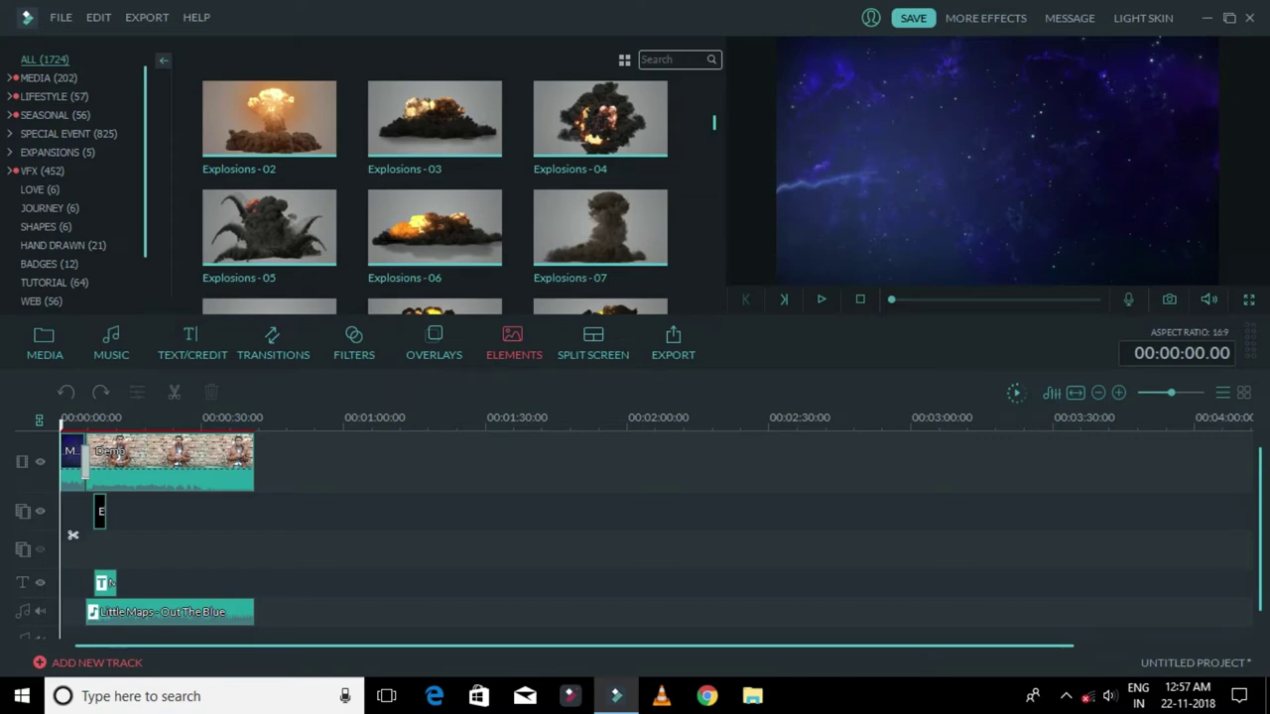
Add the Explosions - 02 element at 00:00:07.07 and play that section of the video
{"action": "left_click_drag", "start_coordinate": [61, 424], "coordinate": [95, 425]}
{"action": "left_click", "coordinate": [268, 118]}
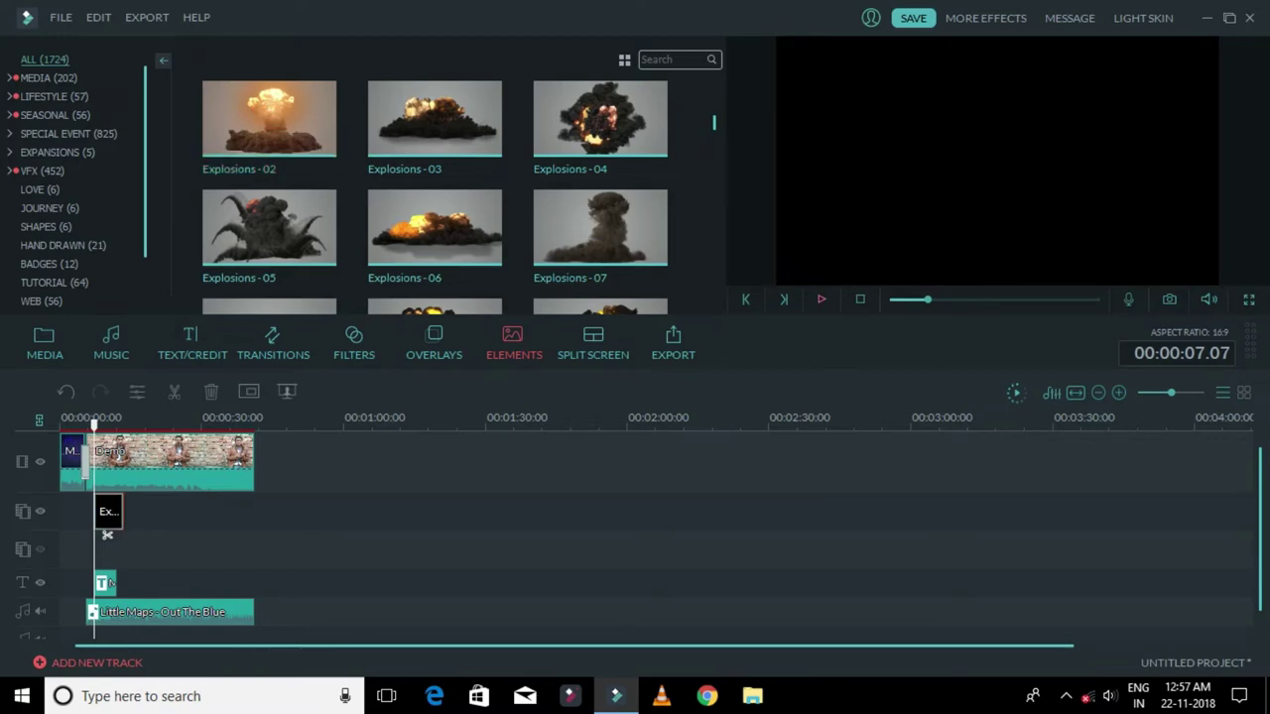
{"action": "left_click", "coordinate": [821, 299]}
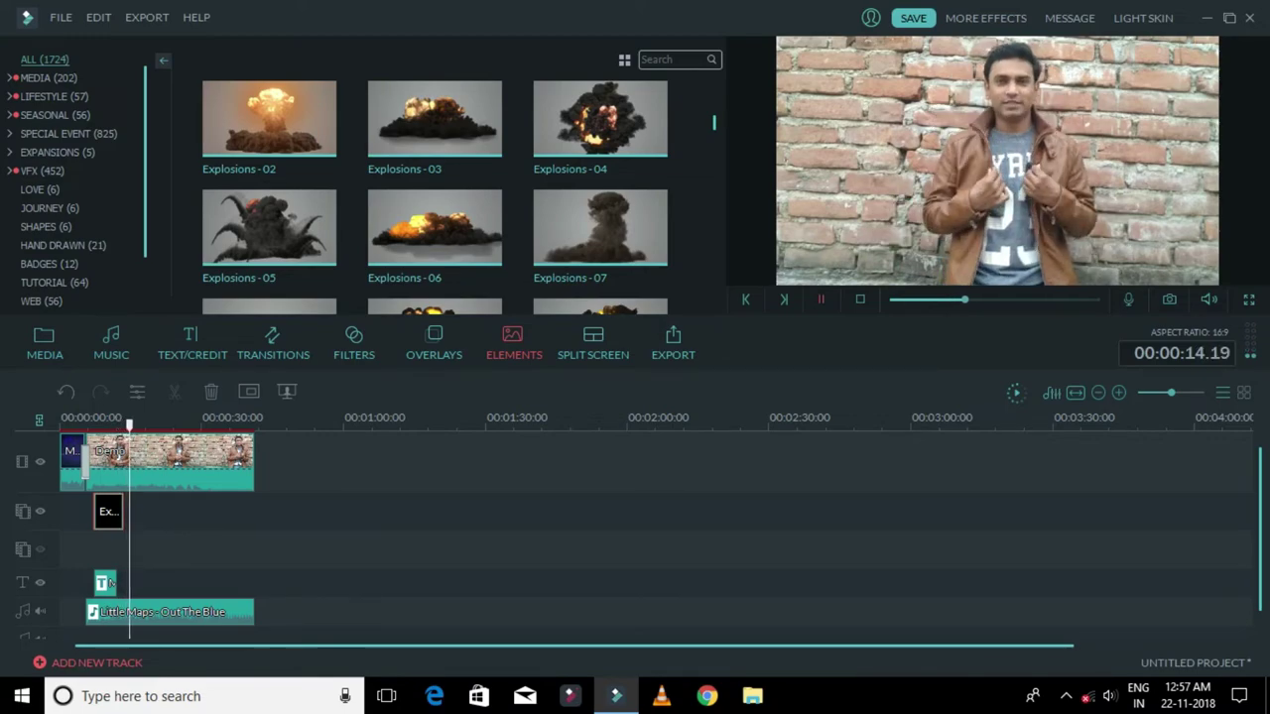
{"action": "key", "text": "ctrl+slash"}
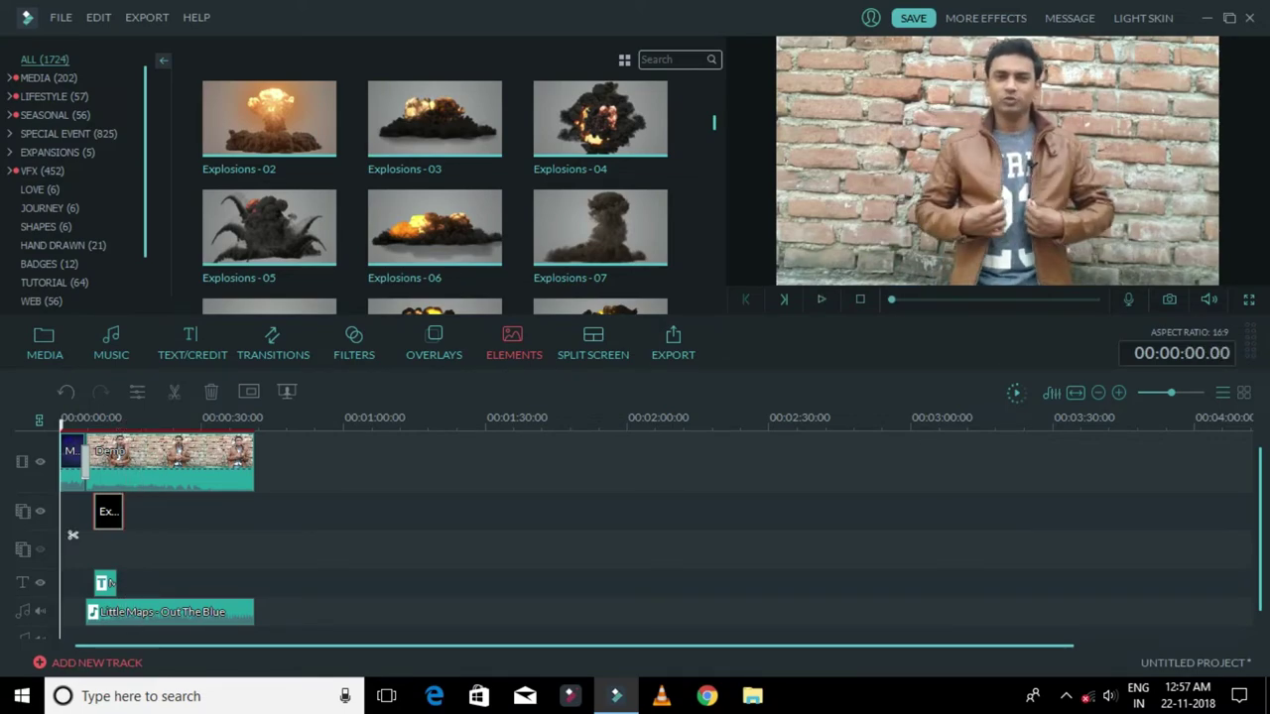
Undo the additions of the Explosions - 02 and Electricity - 11 elements and find the Destruction effects
{"action": "right_click", "coordinate": [440, 437]}
{"action": "left_click", "coordinate": [474, 447]}
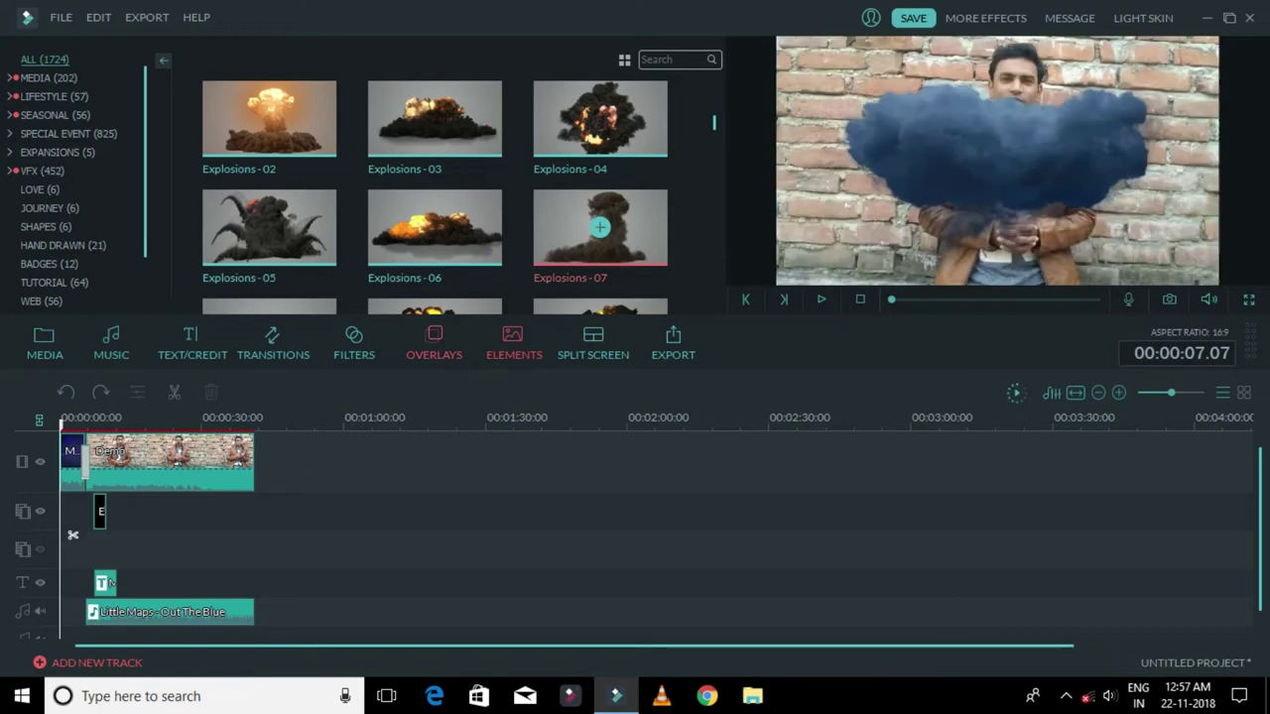
{"action": "scroll", "coordinate": [435, 199], "scroll_direction": "down", "scroll_amount": 3}
{"action": "scroll", "coordinate": [435, 198], "scroll_direction": "down", "scroll_amount": 3}
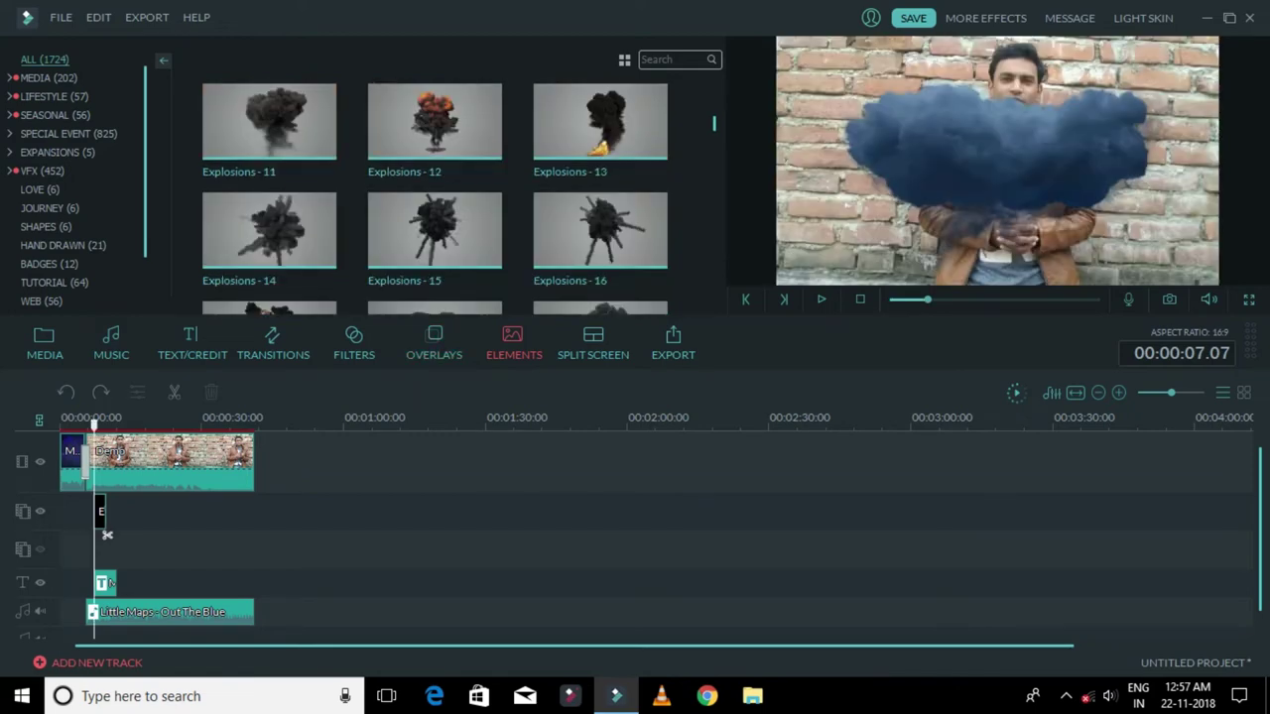
{"action": "scroll", "coordinate": [434, 198], "scroll_direction": "down", "scroll_amount": 3}
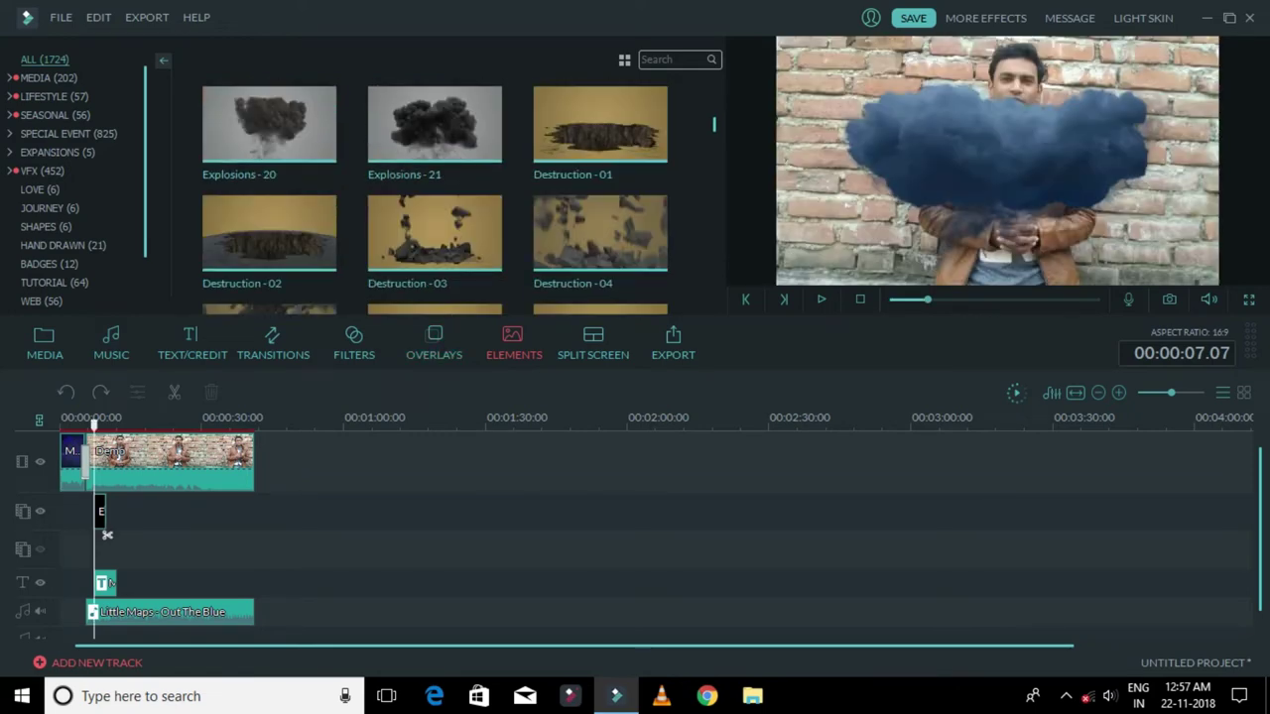
{"action": "right_click", "coordinate": [417, 457]}
{"action": "left_click", "coordinate": [452, 468]}
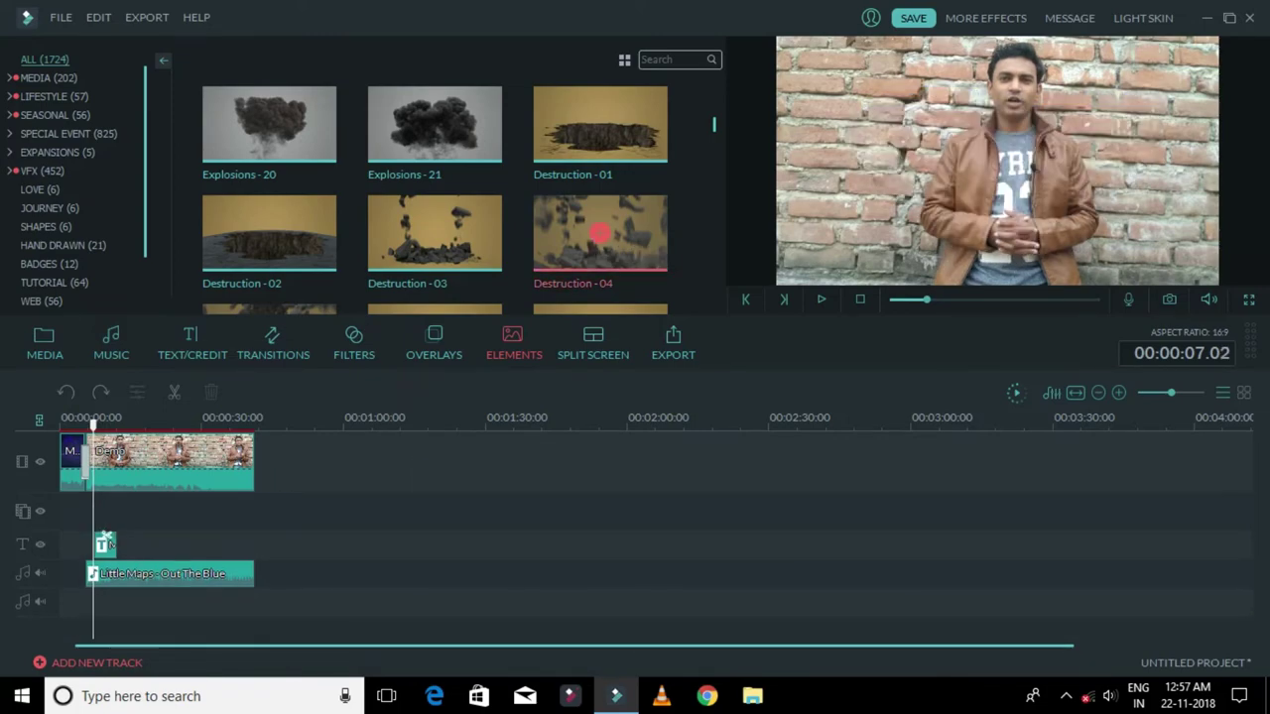
Add the Destruction - 04 element at 00:00:07.02 and play that section of the video
{"action": "left_click", "coordinate": [599, 232]}
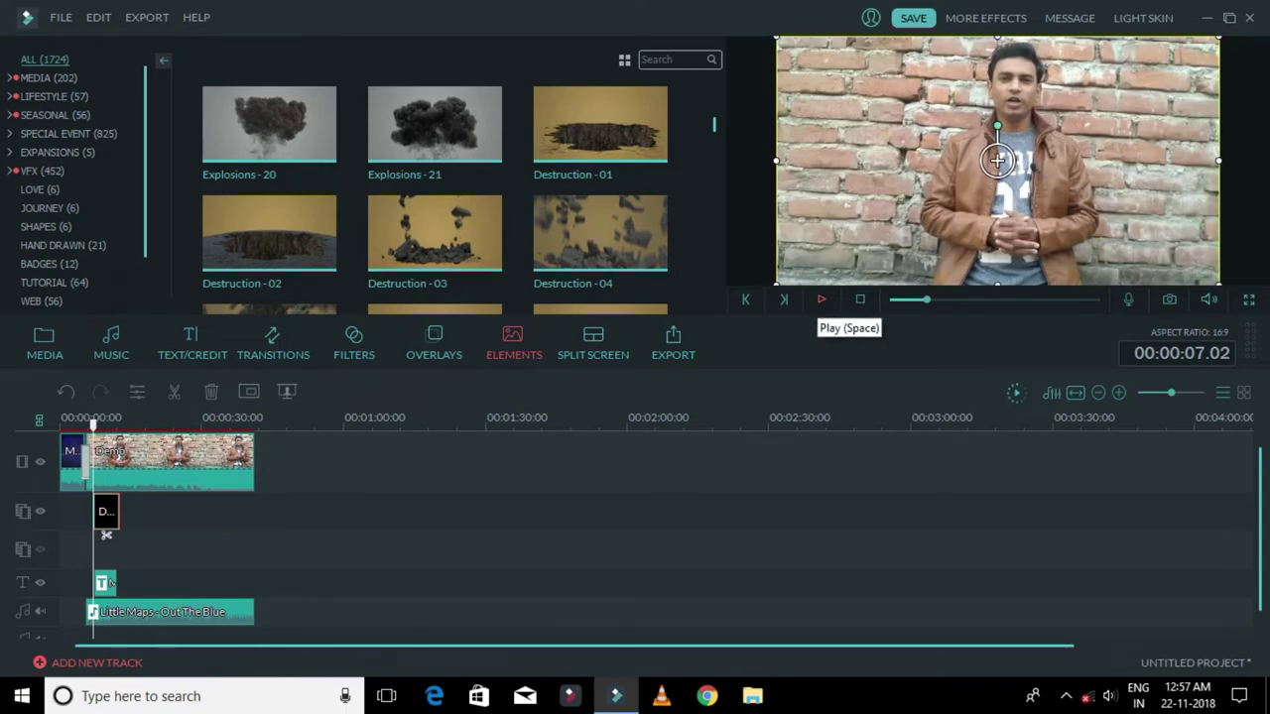
{"action": "left_click", "coordinate": [821, 299]}
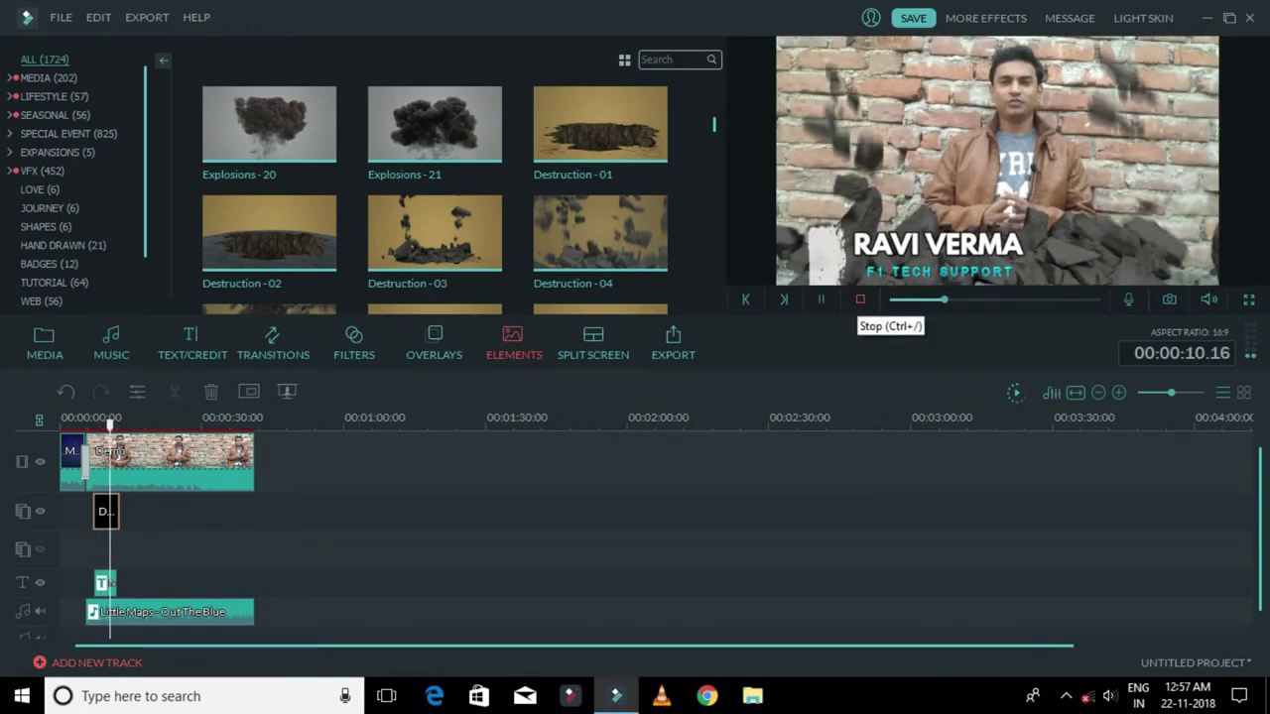
{"action": "left_click", "coordinate": [860, 298]}
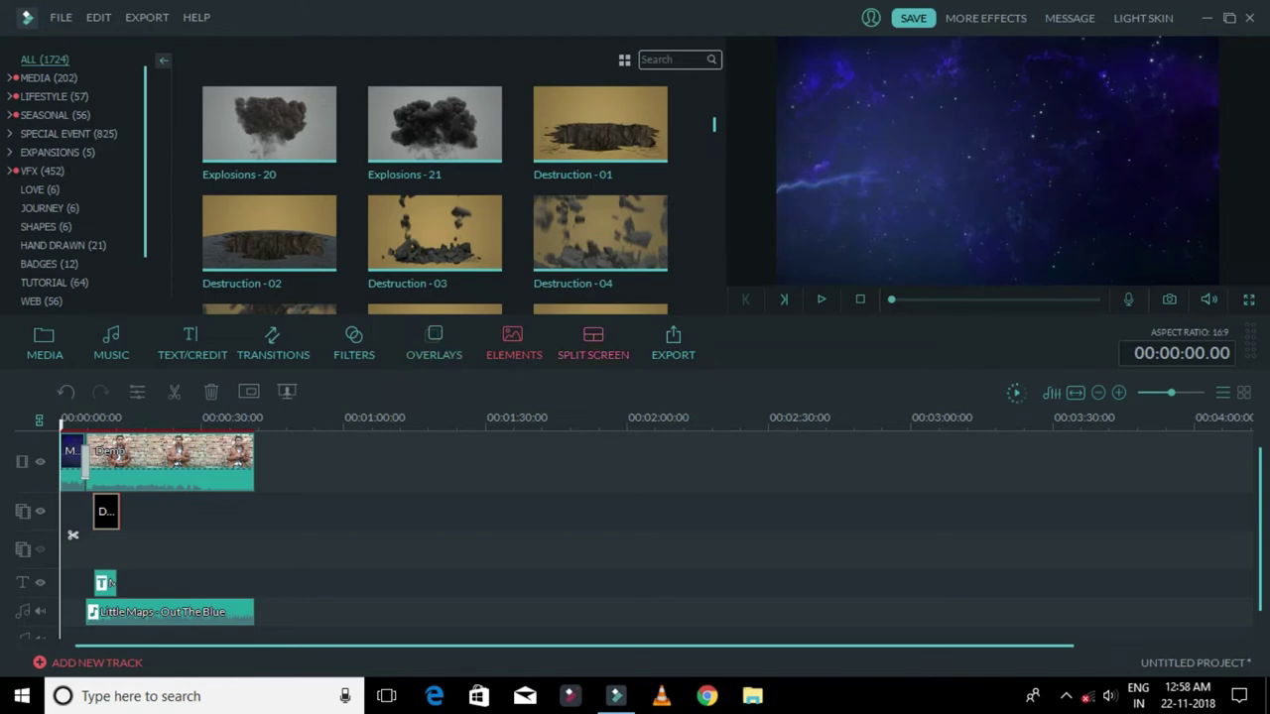
Add a split screen with two side-by-side zones between the intro and Demo clips on the video track
{"action": "left_click", "coordinate": [594, 342]}
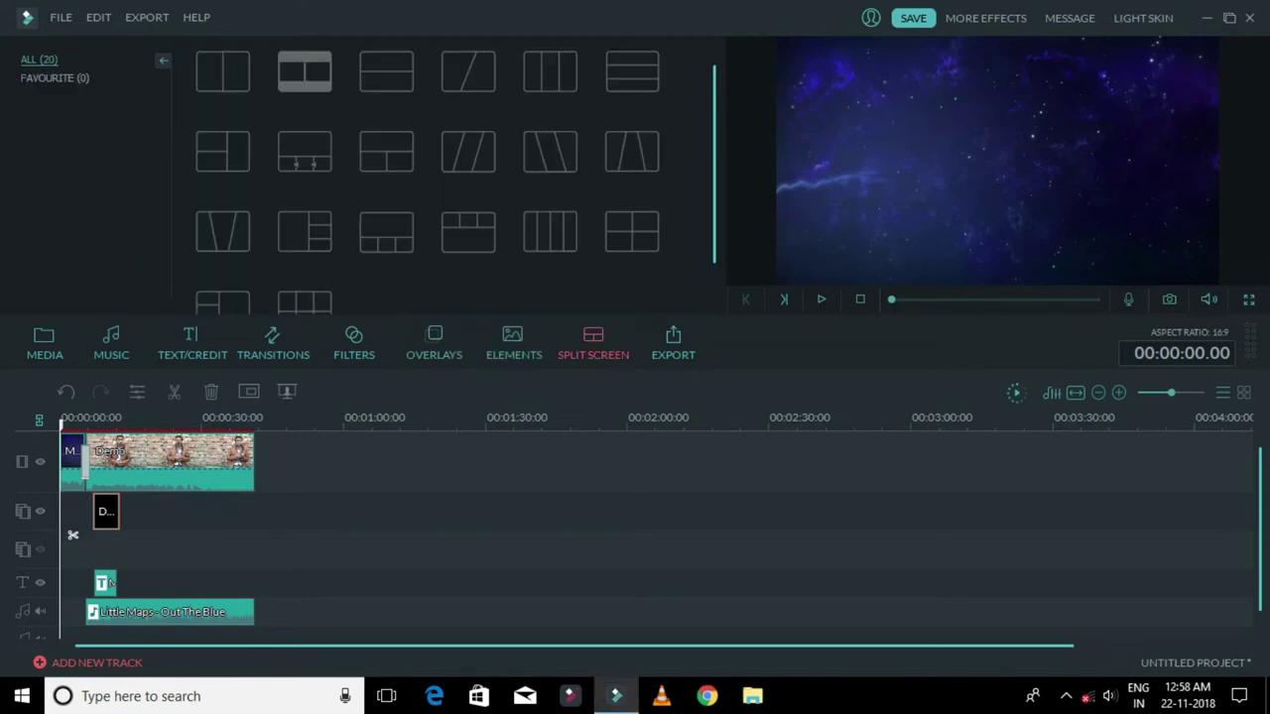
{"action": "left_click", "coordinate": [1065, 696]}
{"action": "left_click", "coordinate": [1027, 657]}
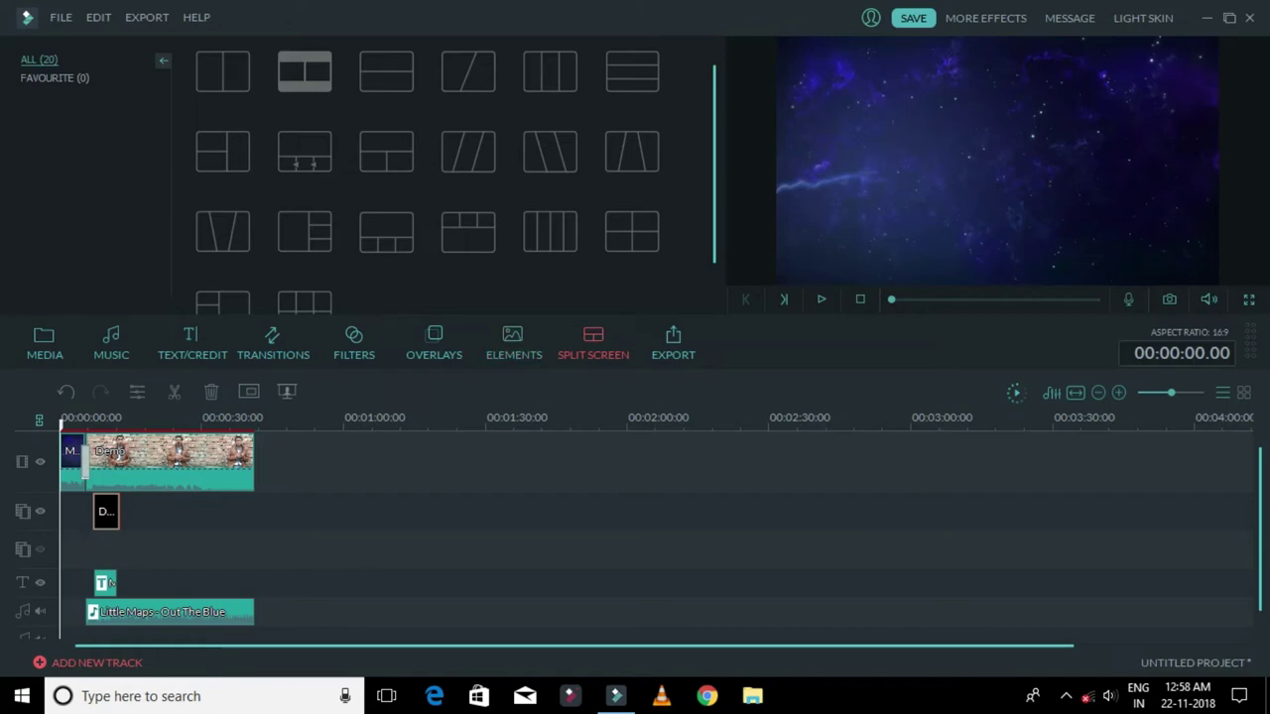
{"action": "left_click_drag", "start_coordinate": [63, 418], "coordinate": [128, 419]}
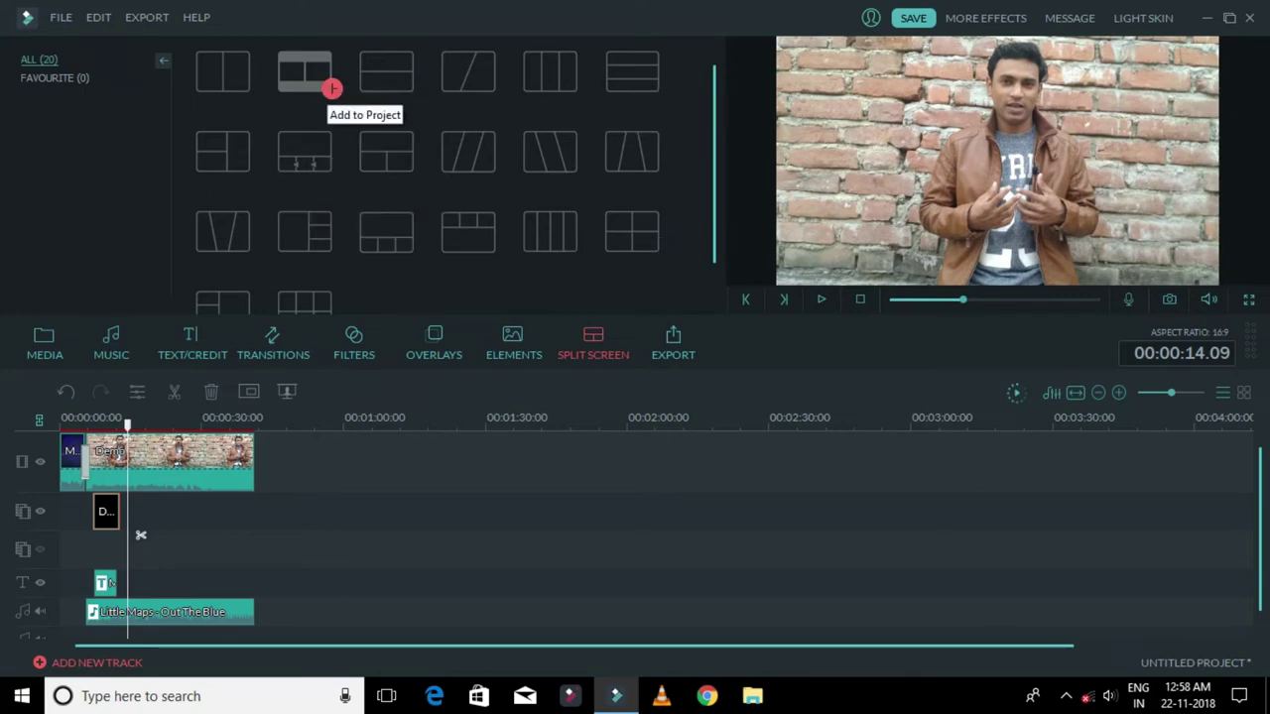
{"action": "left_click", "coordinate": [332, 88]}
{"action": "left_click_drag", "start_coordinate": [140, 535], "coordinate": [98, 534]}
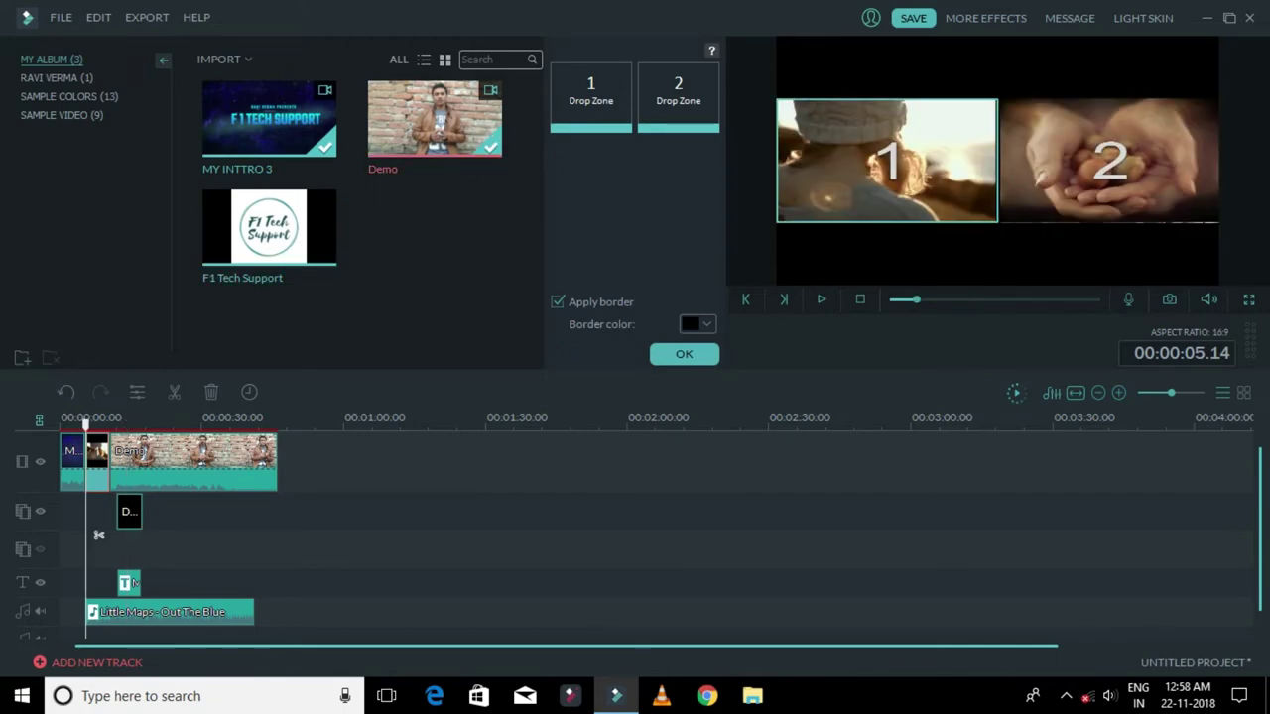
Fill split-screen zone 1 with the Demo clip and zone 2 with the F1 Tech Support image, and play the result
{"action": "left_click_drag", "start_coordinate": [436, 119], "coordinate": [590, 94]}
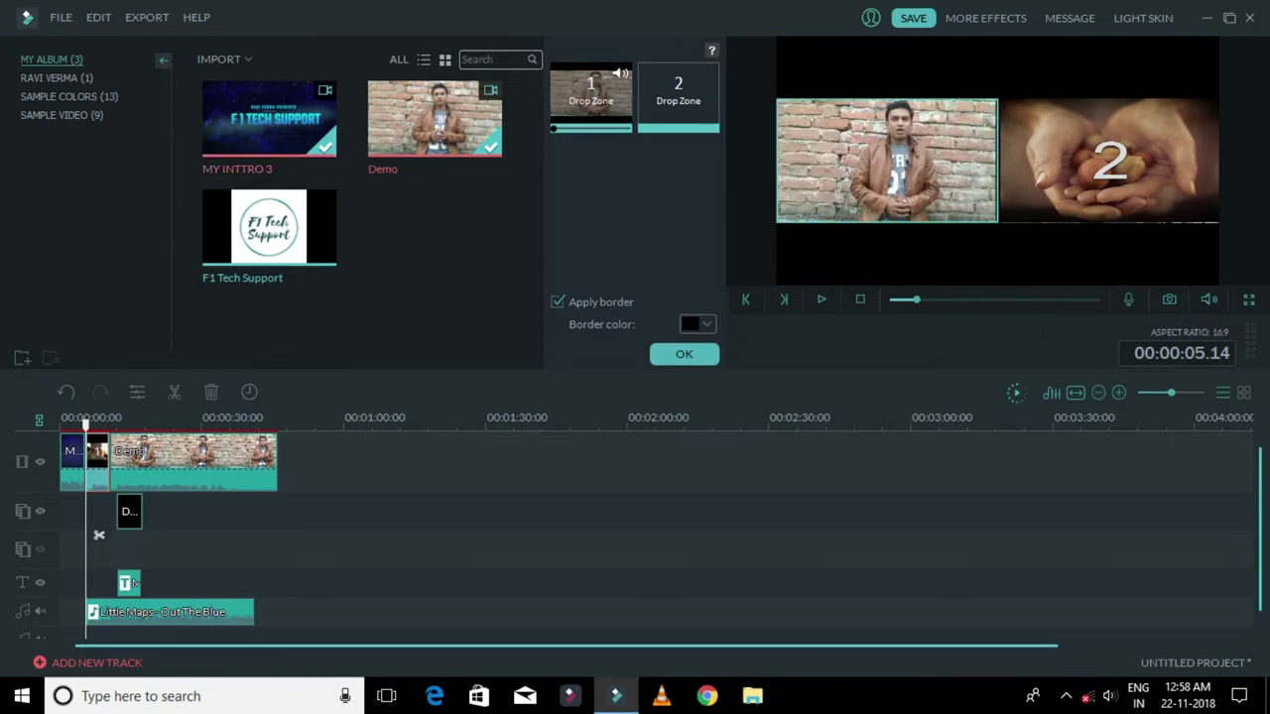
{"action": "left_click_drag", "start_coordinate": [269, 226], "coordinate": [677, 94]}
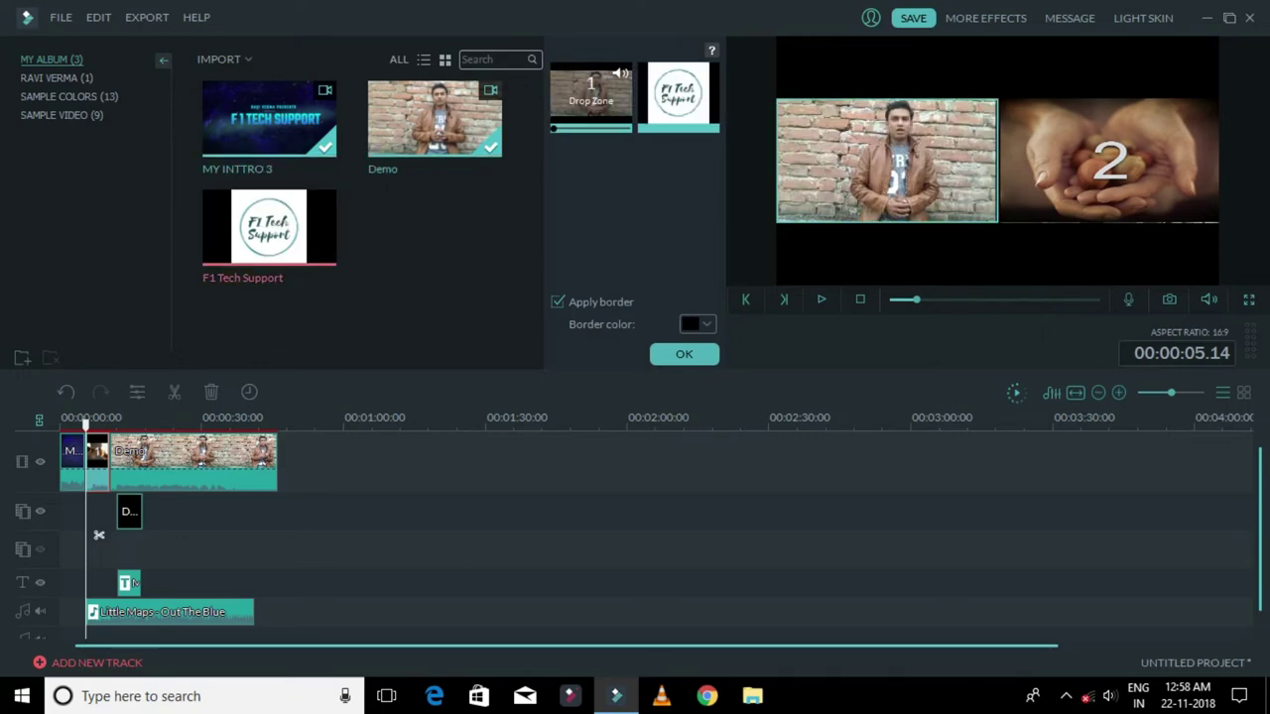
{"action": "left_click", "coordinate": [820, 299]}
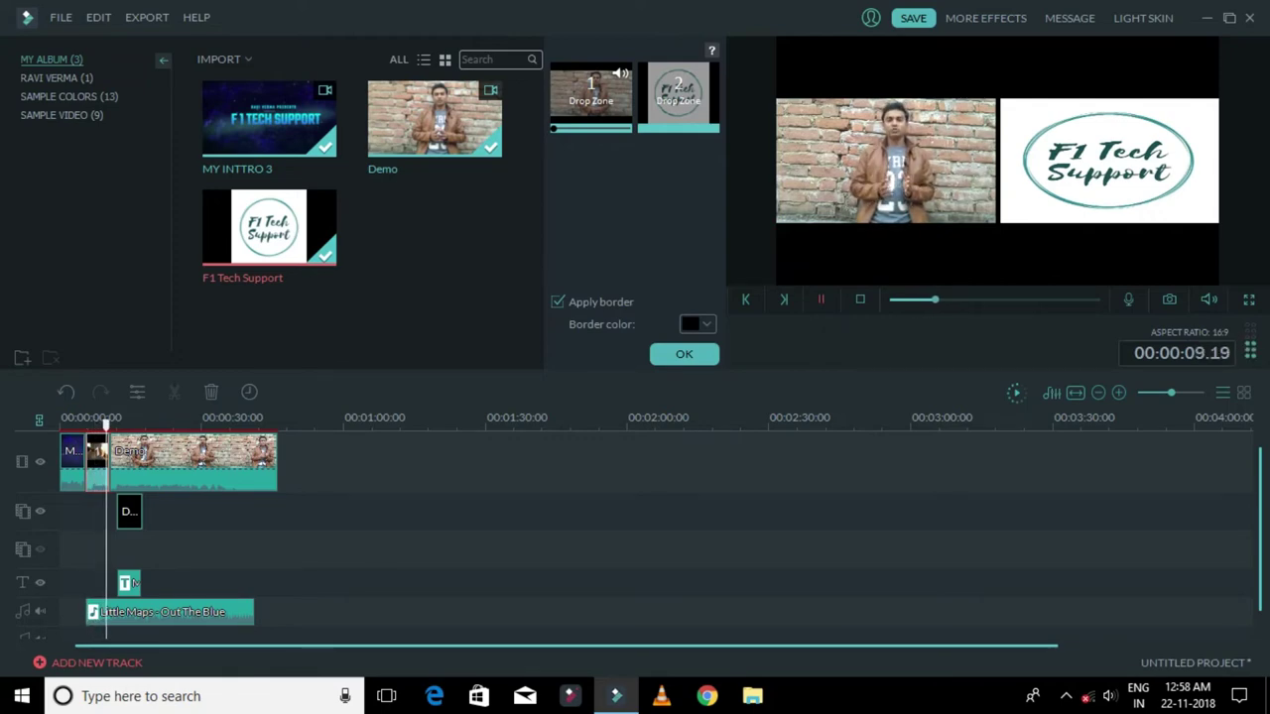
{"action": "left_click", "coordinate": [859, 298]}
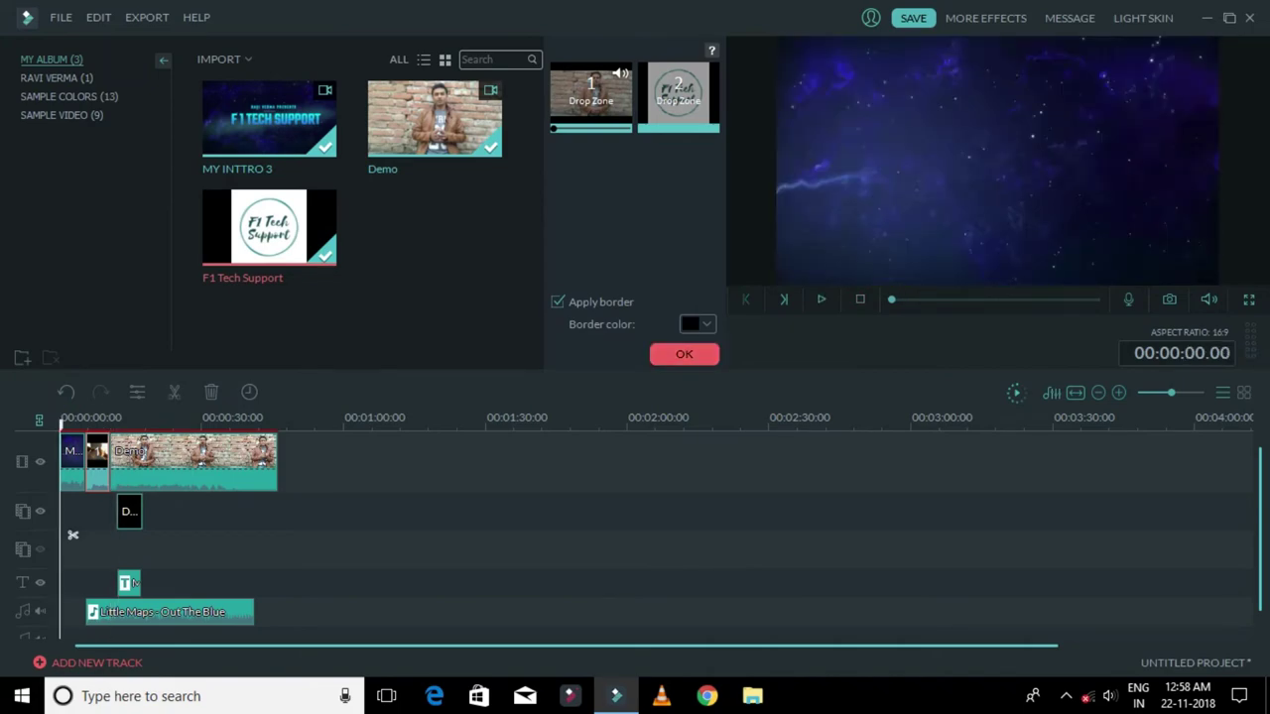
{"action": "left_click", "coordinate": [683, 354]}
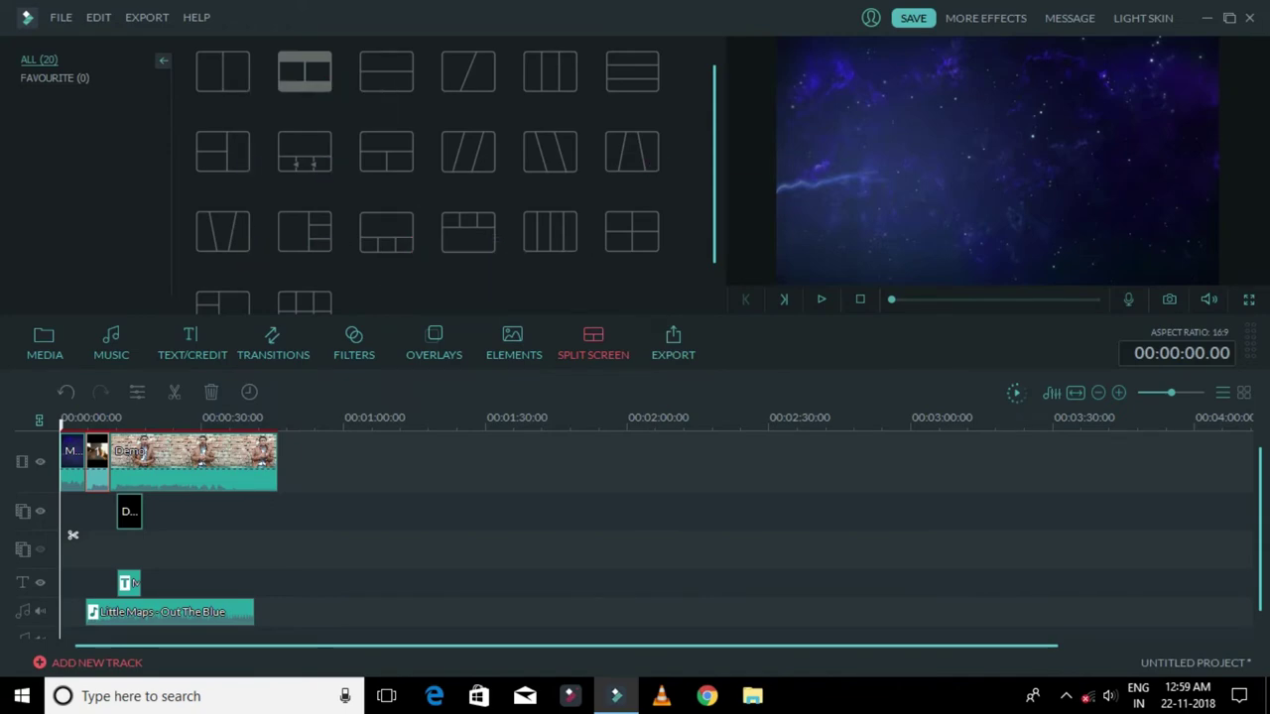
Insert a six-zone split screen between the two-zone split screen and the Demo clip
{"action": "scroll", "coordinate": [654, 168], "scroll_direction": "down", "scroll_amount": 1}
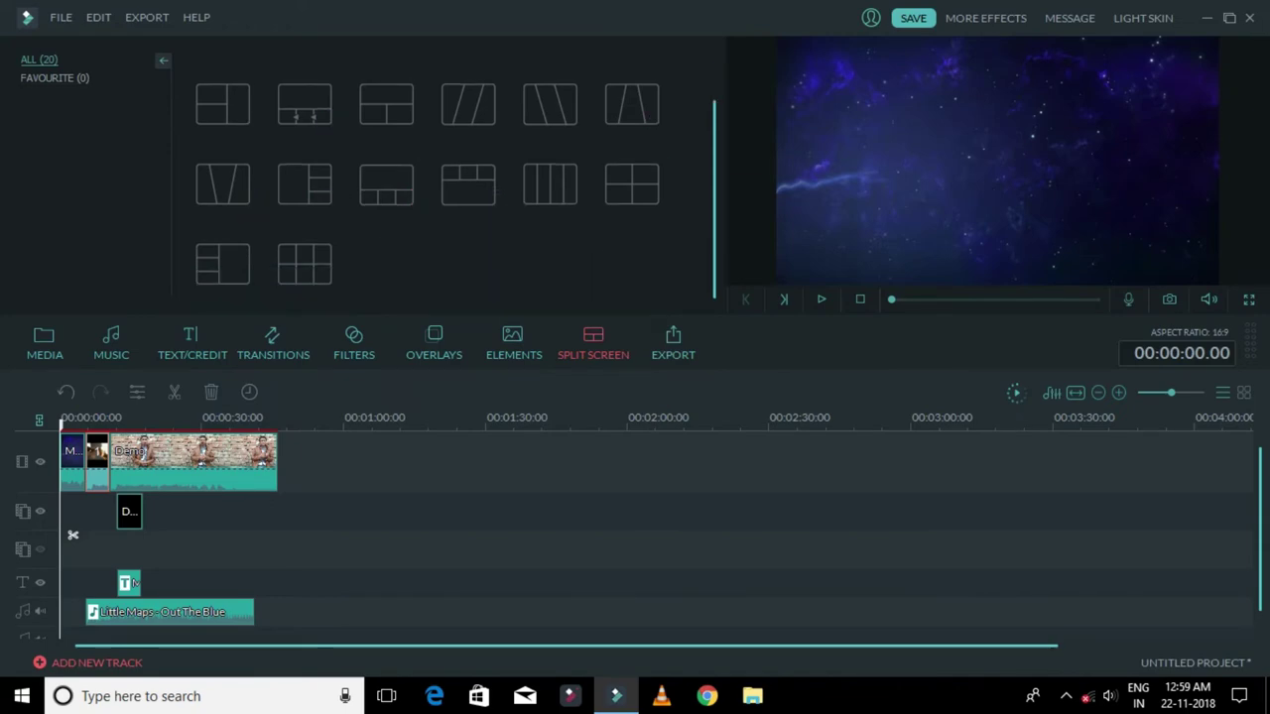
{"action": "left_click", "coordinate": [330, 278]}
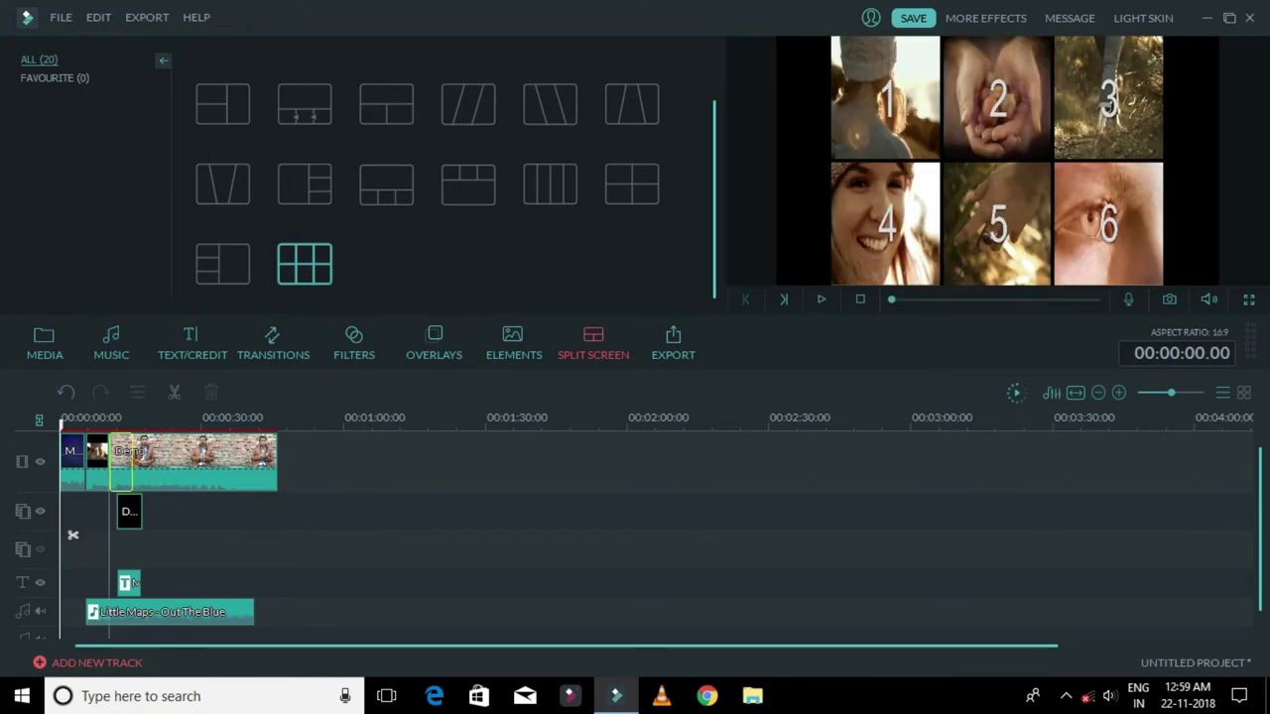
{"action": "left_click_drag", "start_coordinate": [121, 461], "coordinate": [121, 461]}
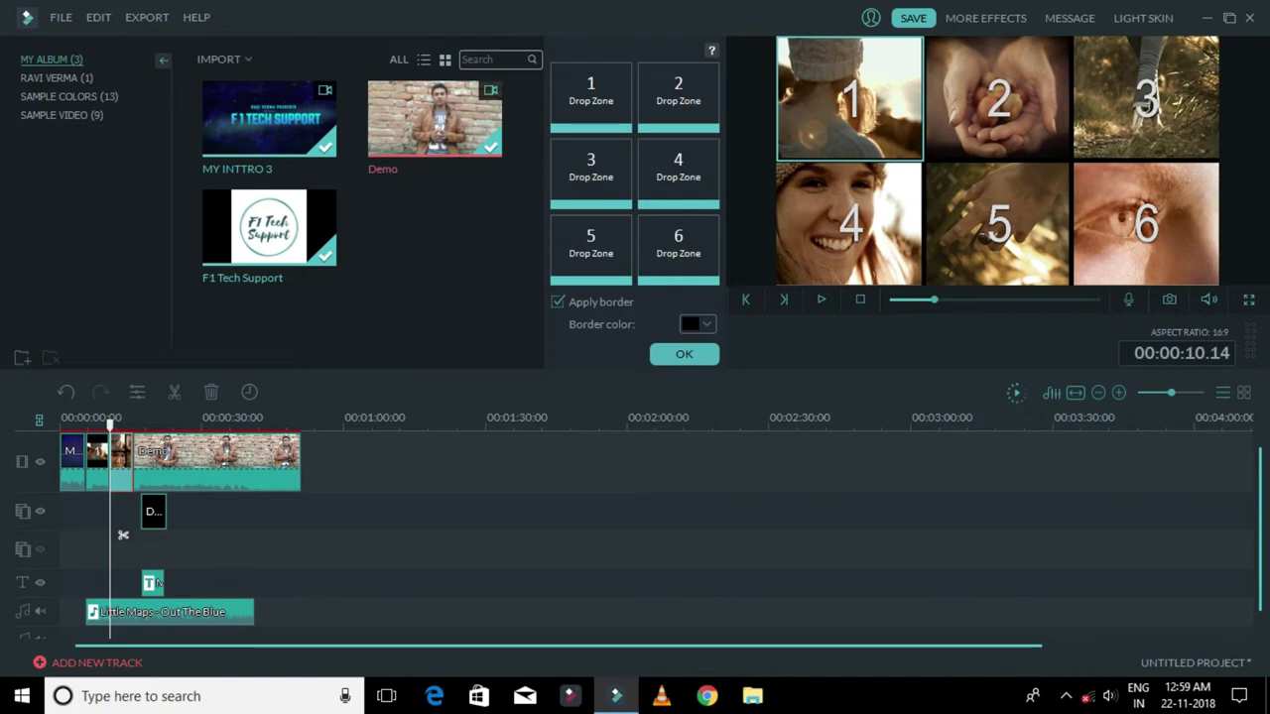
Put MY INTTRO 3 in zone 1, Demo in zone 3 and F1 Tech Support in zone 4, and play the split screen
{"action": "left_click_drag", "start_coordinate": [434, 119], "coordinate": [590, 169]}
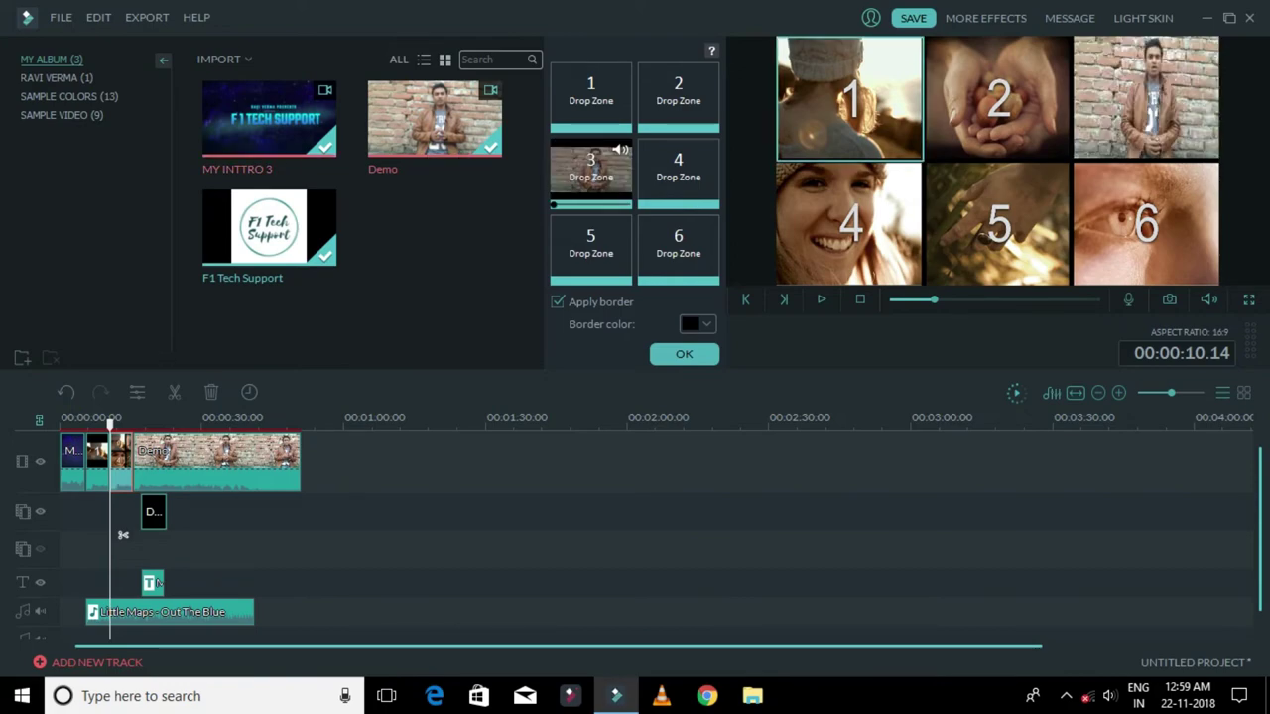
{"action": "left_click_drag", "start_coordinate": [268, 118], "coordinate": [590, 97]}
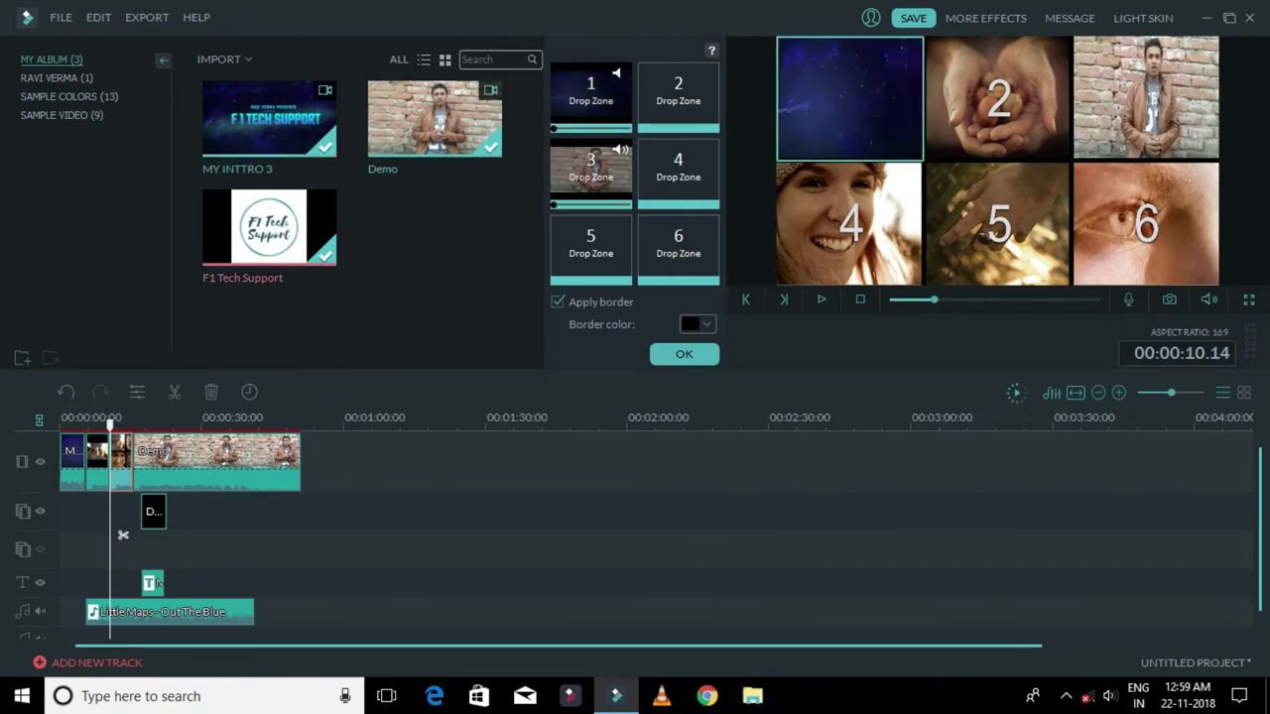
{"action": "left_click_drag", "start_coordinate": [269, 228], "coordinate": [677, 174]}
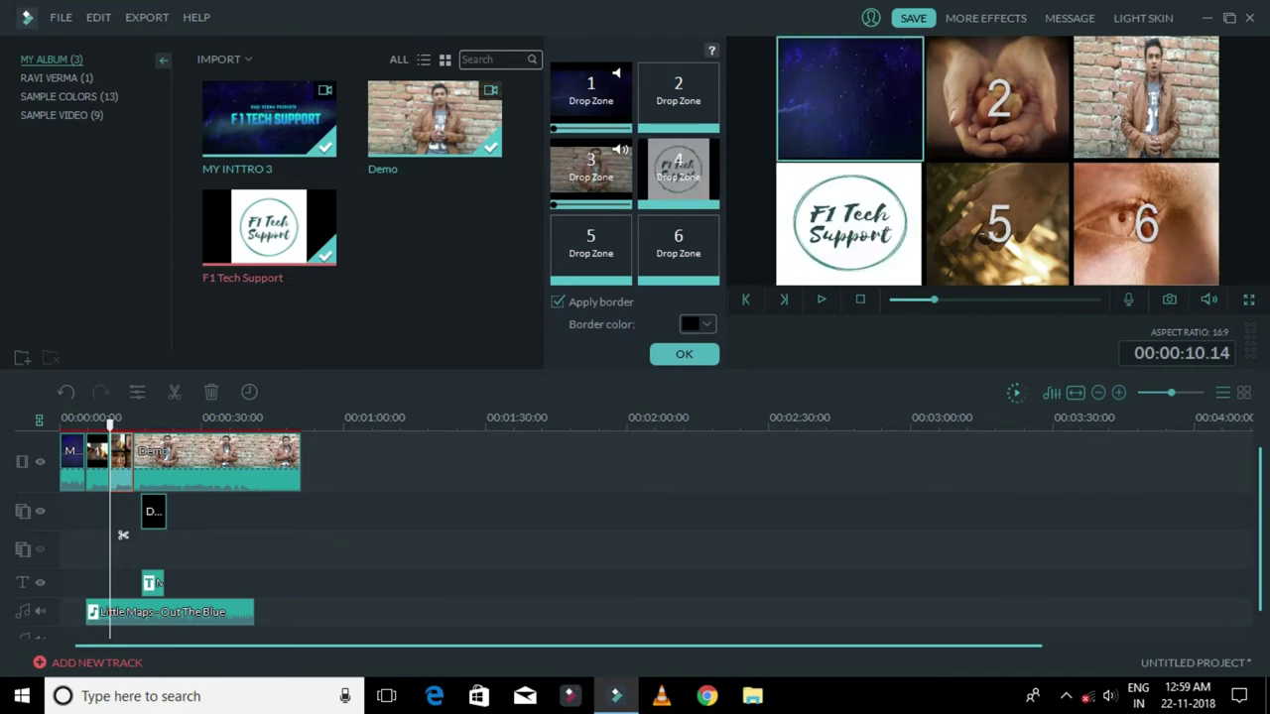
{"action": "left_click", "coordinate": [820, 299]}
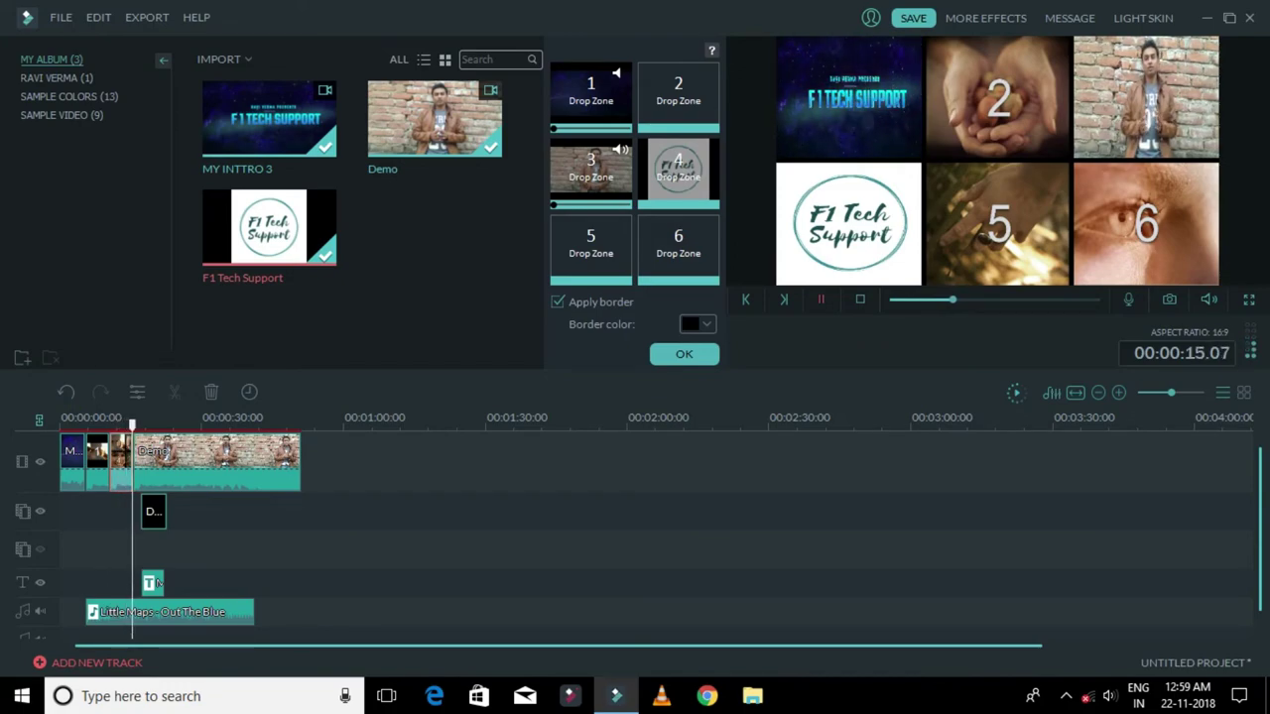
{"action": "left_click", "coordinate": [684, 354]}
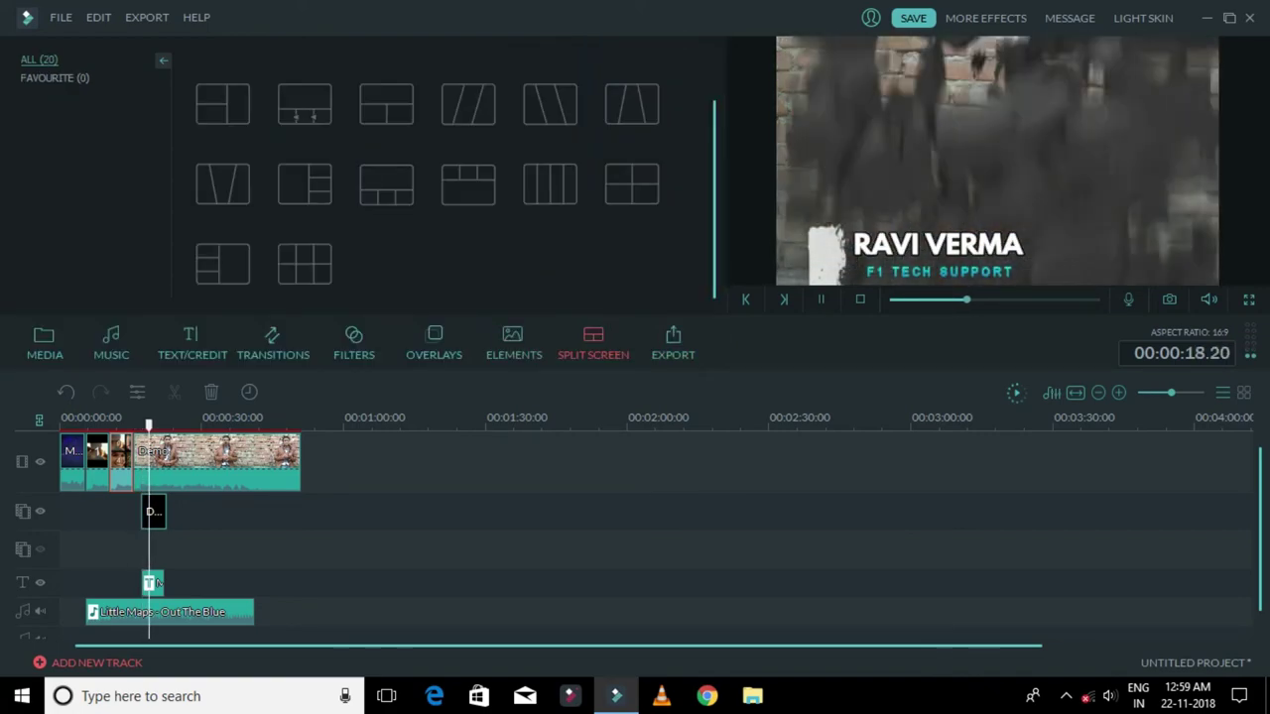
{"action": "key", "text": "ctrl+slash"}
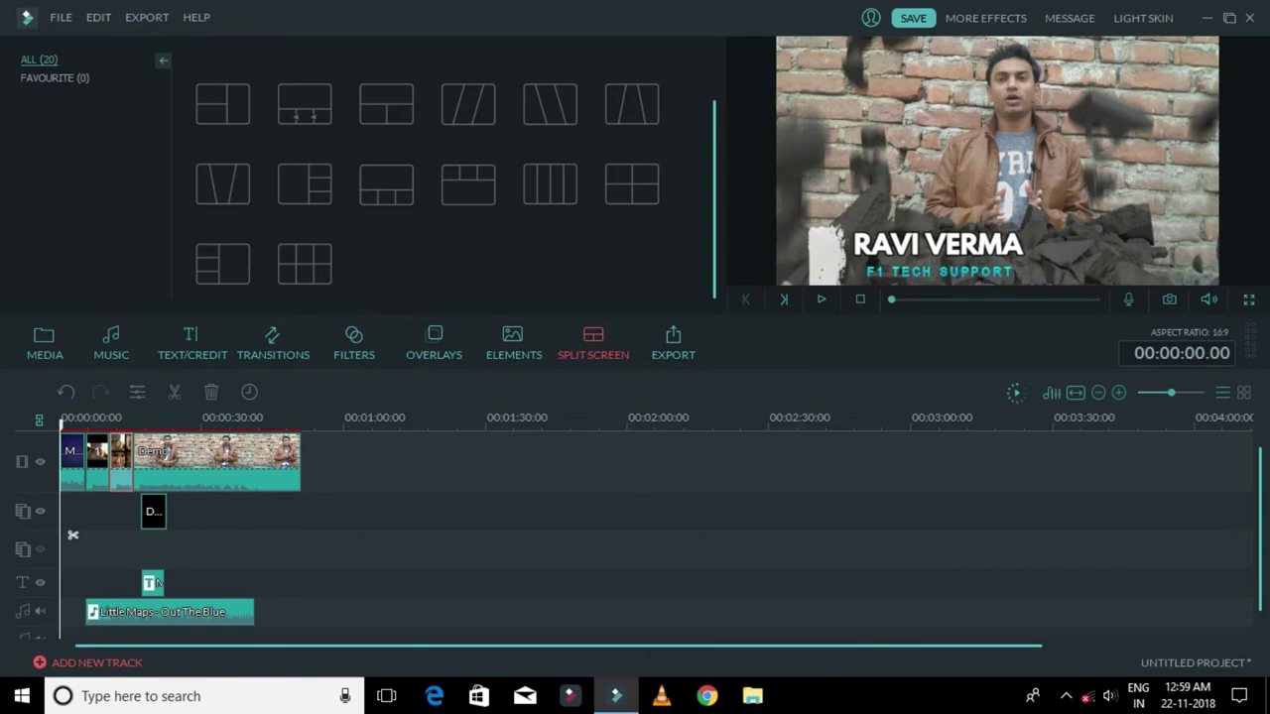
Undo the zone fills and the addition of the six-zone split screen
{"action": "right_click", "coordinate": [482, 470]}
{"action": "left_click", "coordinate": [526, 481]}
{"action": "left_click", "coordinate": [110, 417]}
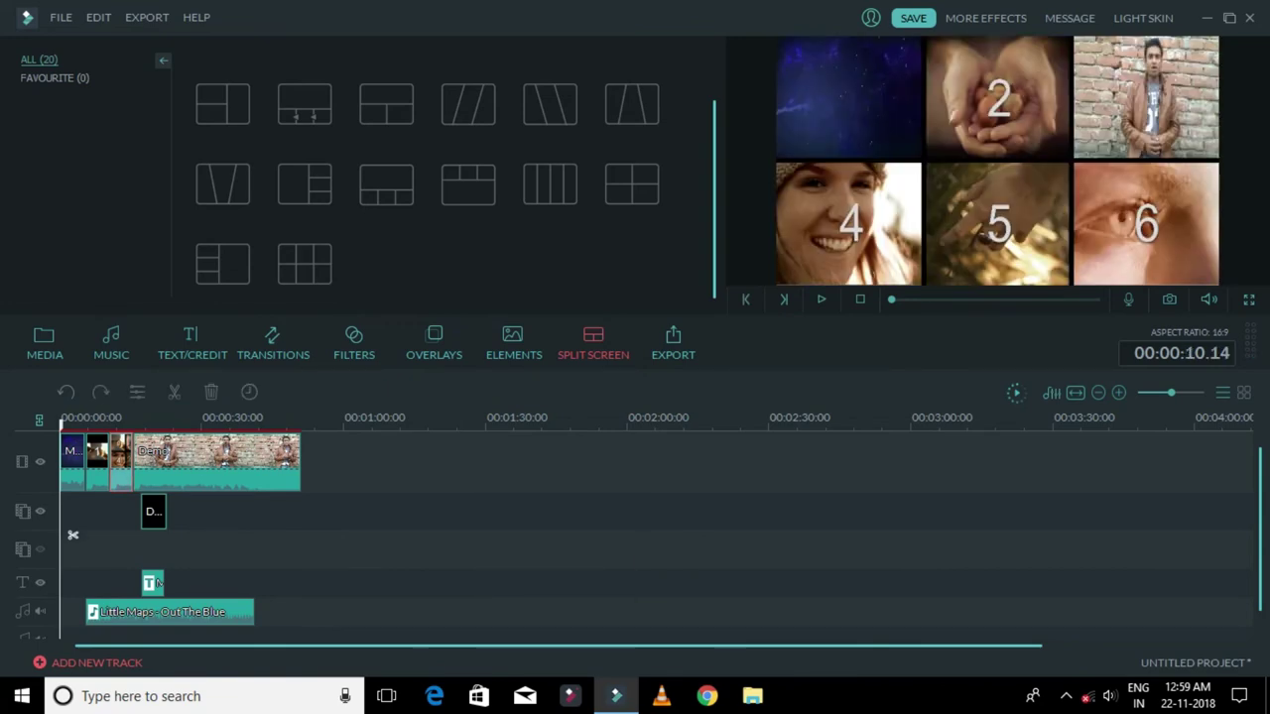
{"action": "right_click", "coordinate": [511, 457]}
{"action": "left_click", "coordinate": [533, 467]}
{"action": "right_click", "coordinate": [532, 466]}
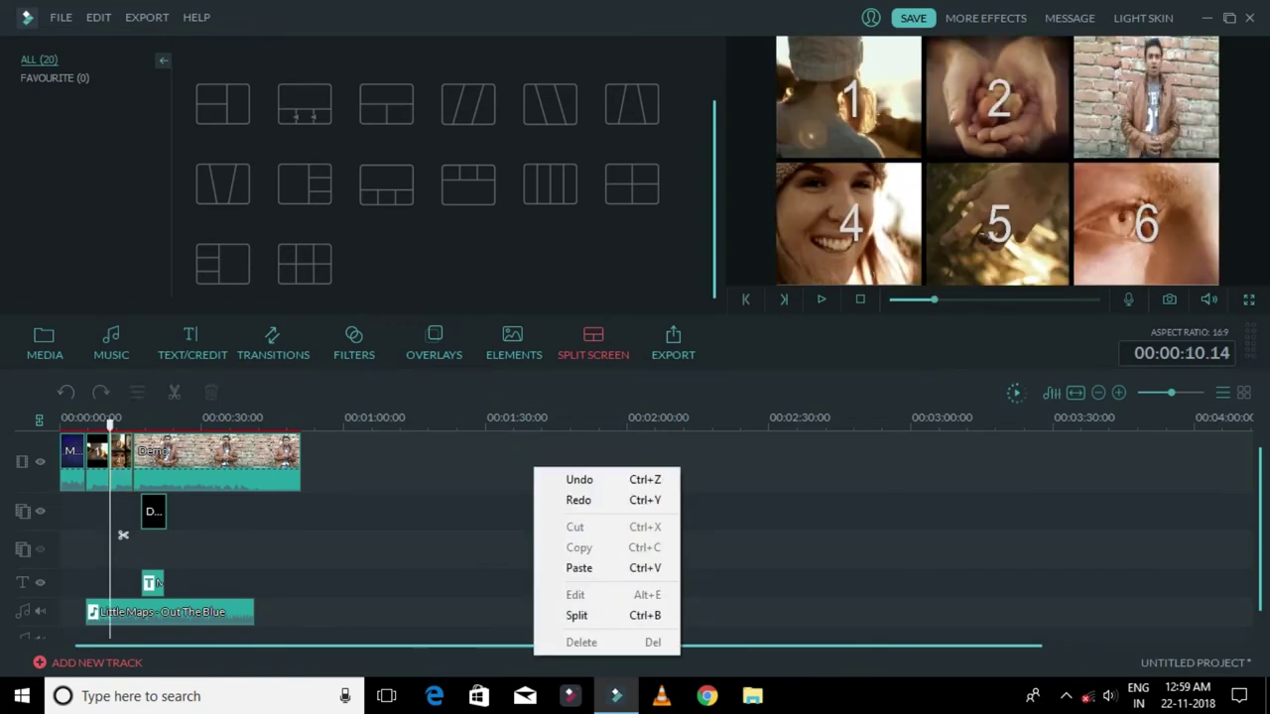
{"action": "left_click", "coordinate": [555, 478]}
{"action": "right_click", "coordinate": [487, 463]}
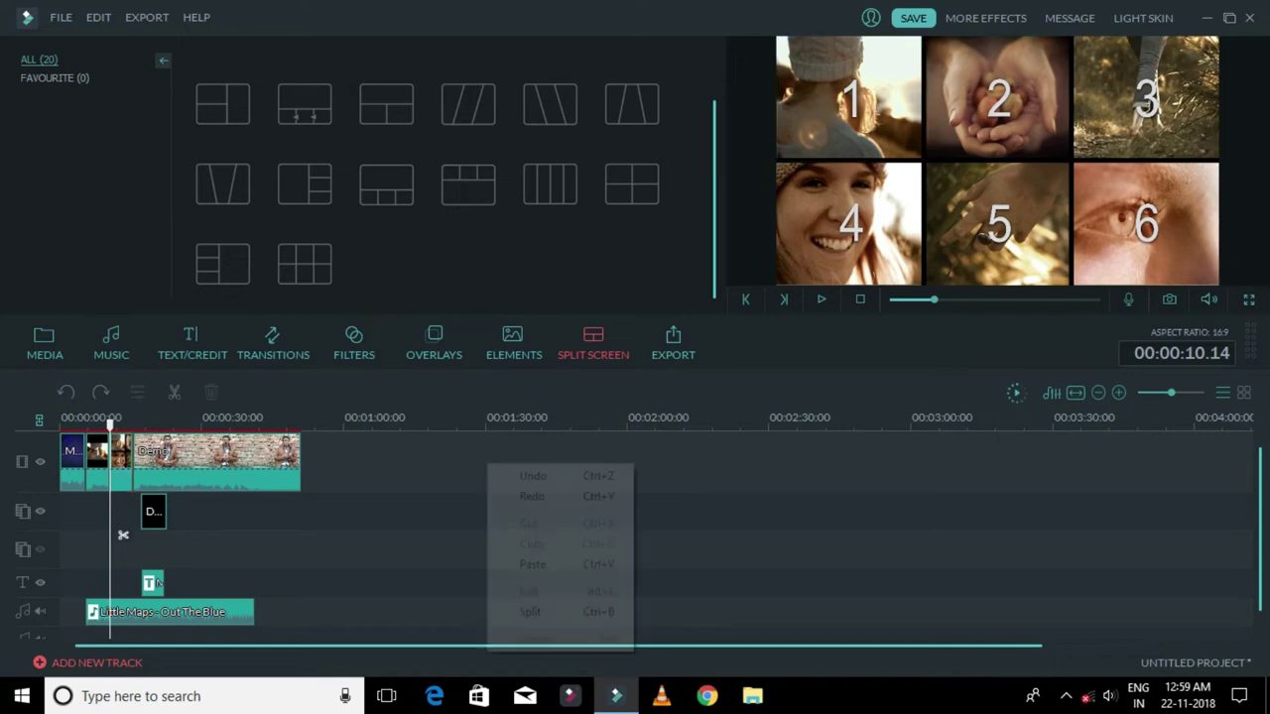
{"action": "left_click", "coordinate": [525, 478]}
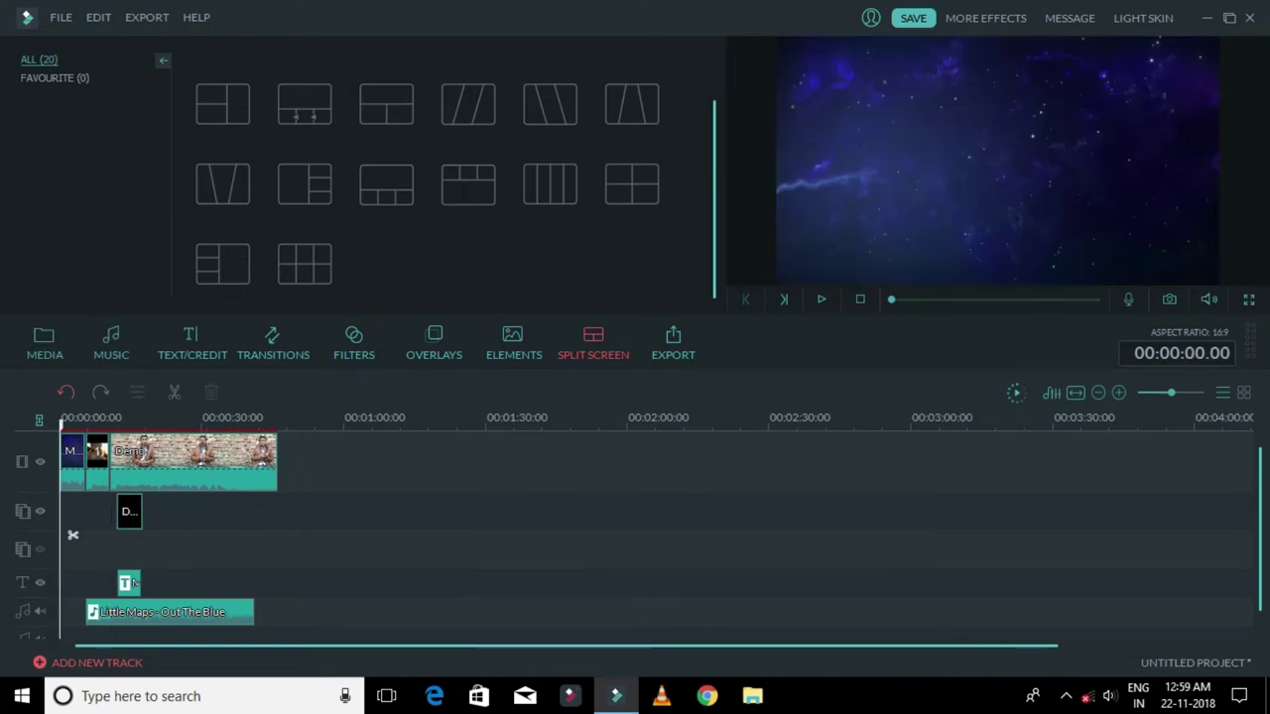
Remove the two-zone split screen and undo the addition of the Destruction - 04 element
{"action": "left_click", "coordinate": [98, 461]}
{"action": "key", "text": "Delete"}
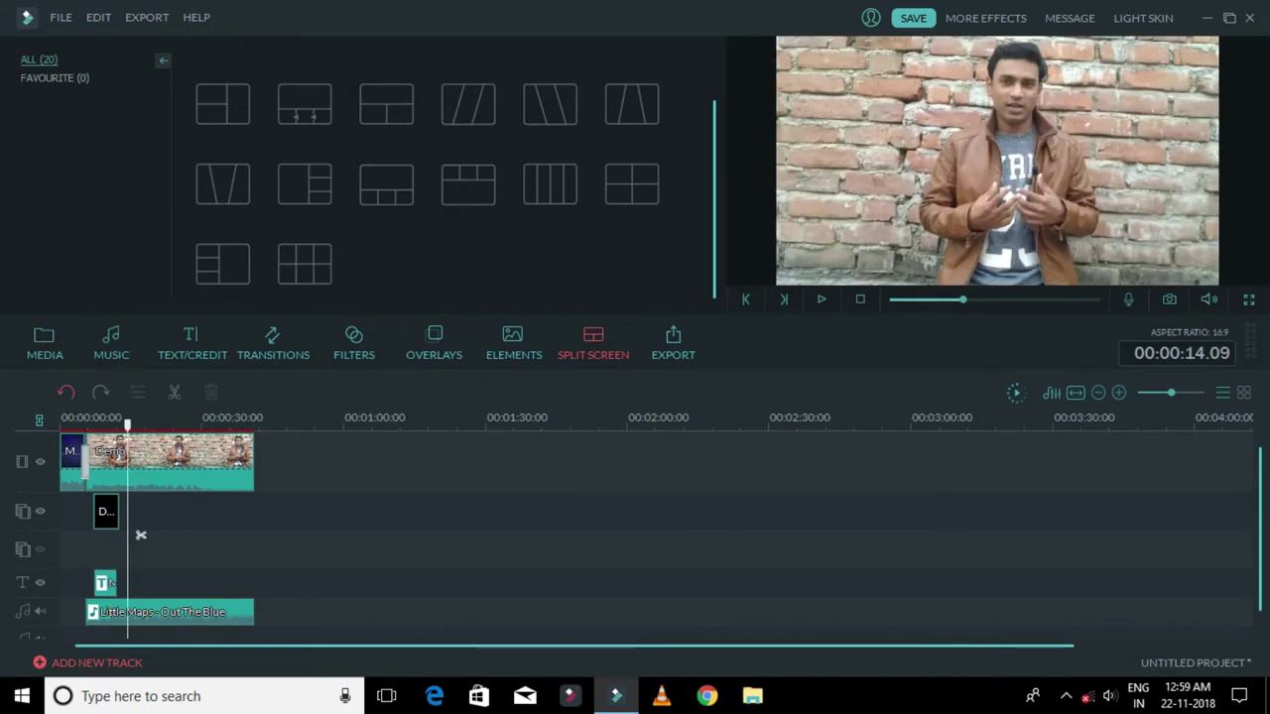
{"action": "left_click", "coordinate": [67, 391]}
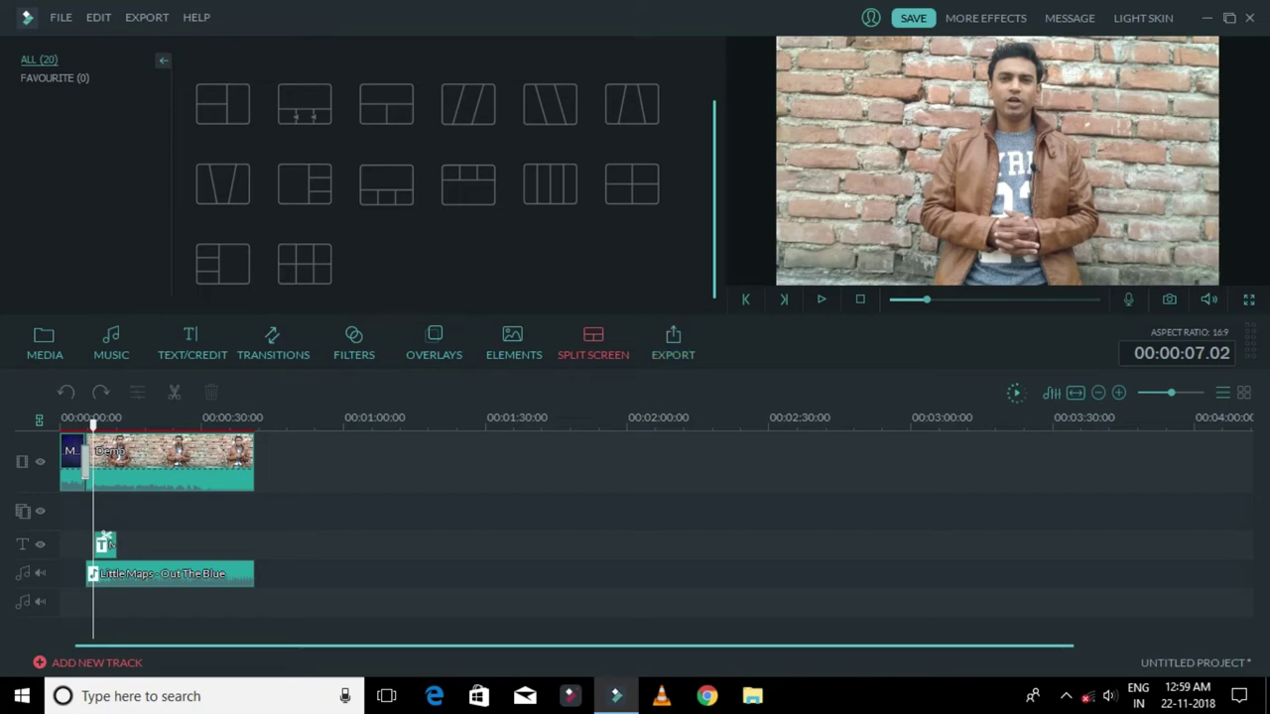
Detach the audio from the Demo clip and play a short section of the video from 00:00:07.02
{"action": "right_click", "coordinate": [214, 483]}
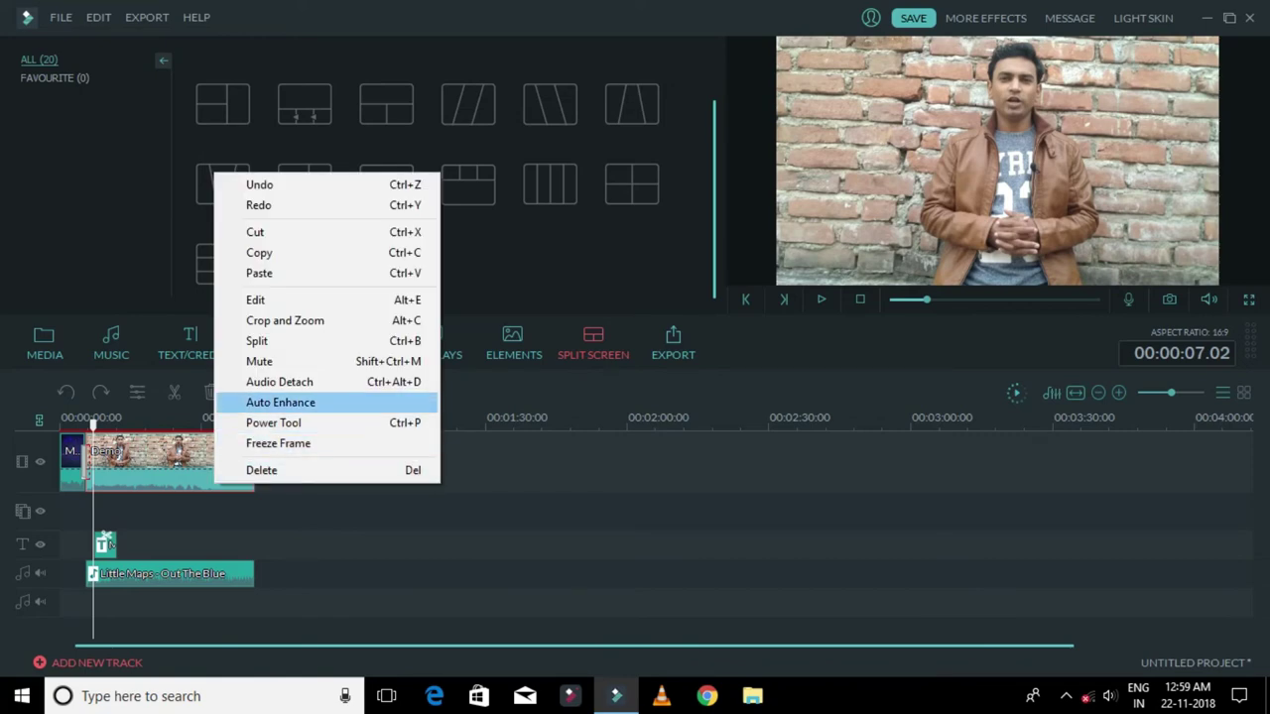
{"action": "left_click", "coordinate": [280, 382]}
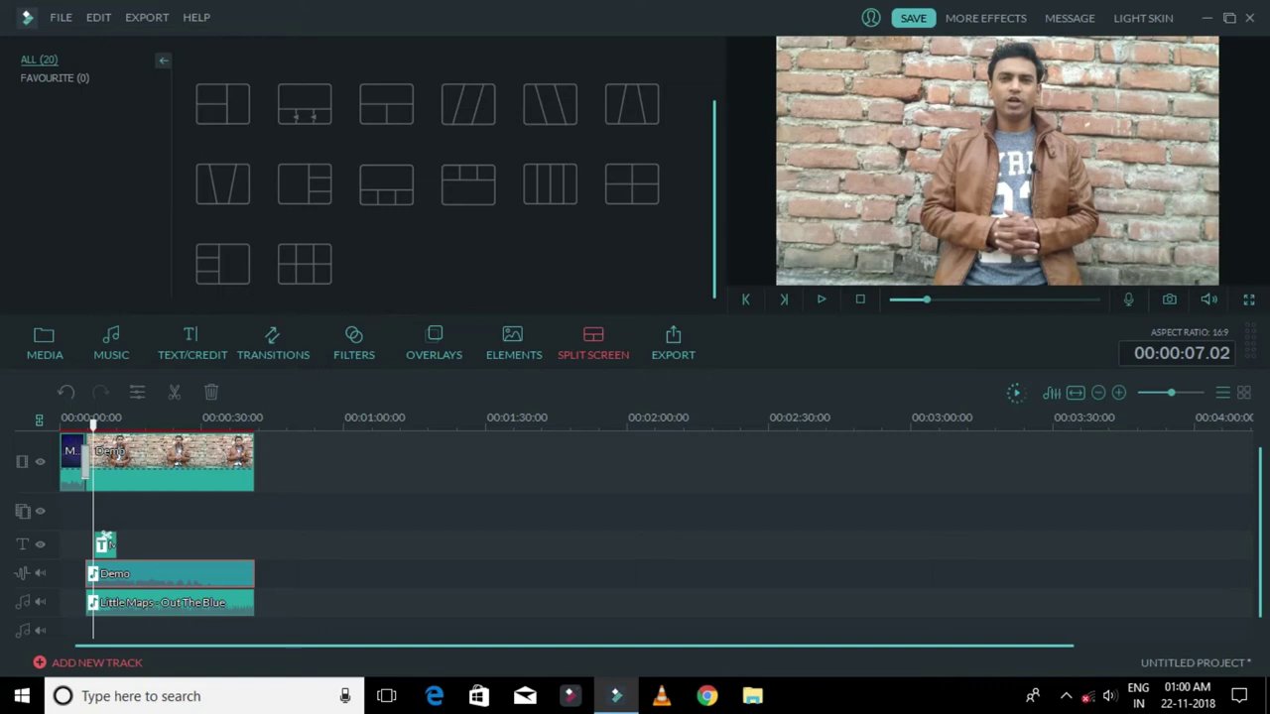
{"action": "left_click", "coordinate": [820, 299]}
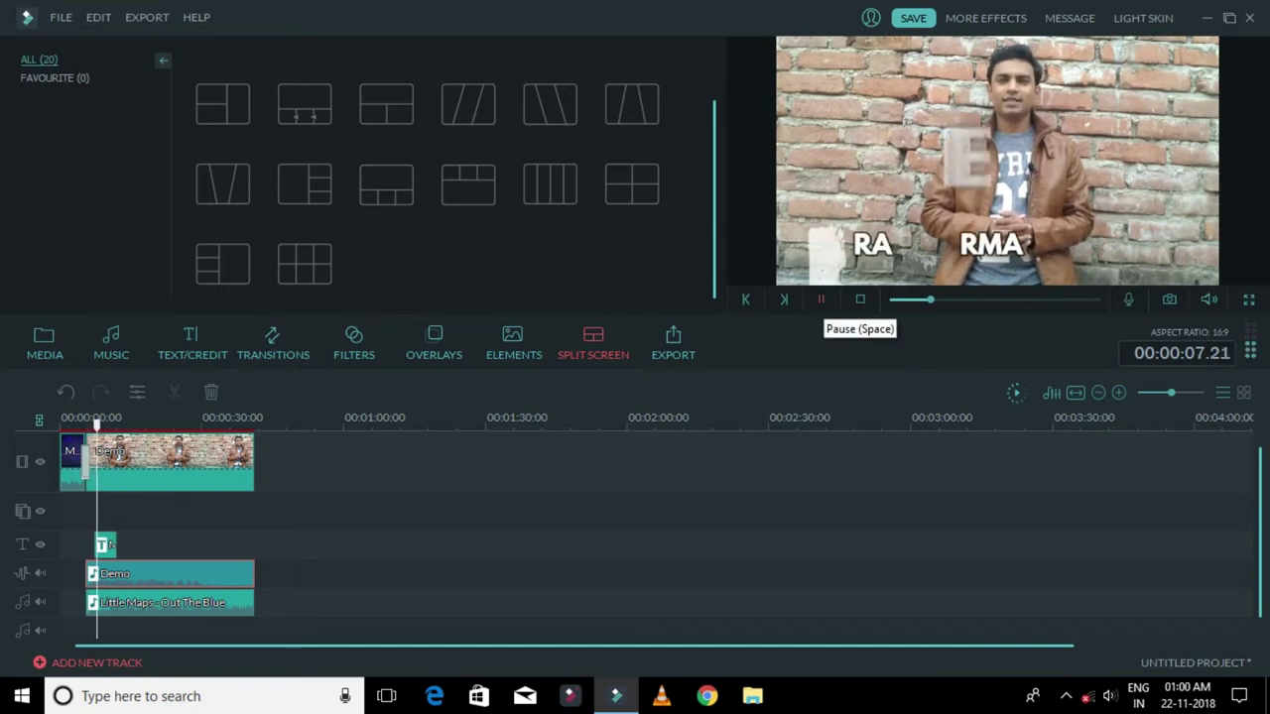
{"action": "left_click", "coordinate": [820, 298]}
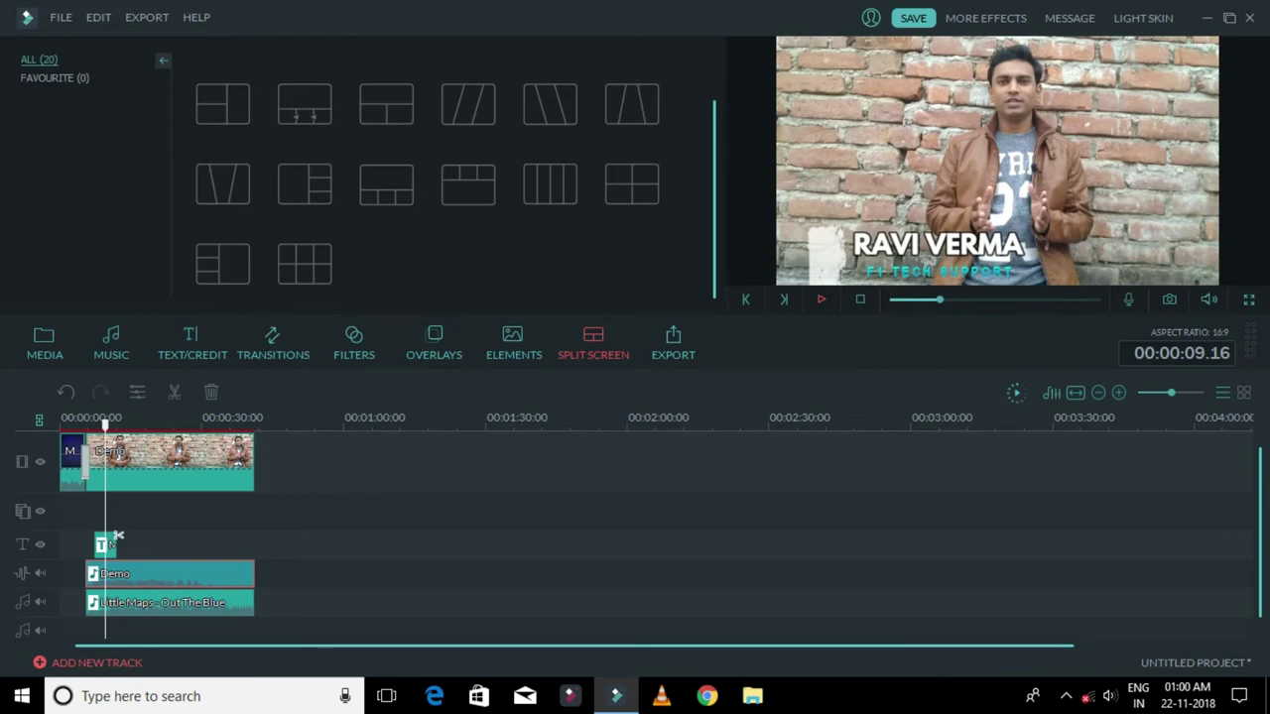
Try deleting the detached Demo audio, play the video without it, and undo the deletion
{"action": "right_click", "coordinate": [218, 580]}
{"action": "left_click", "coordinate": [262, 569]}
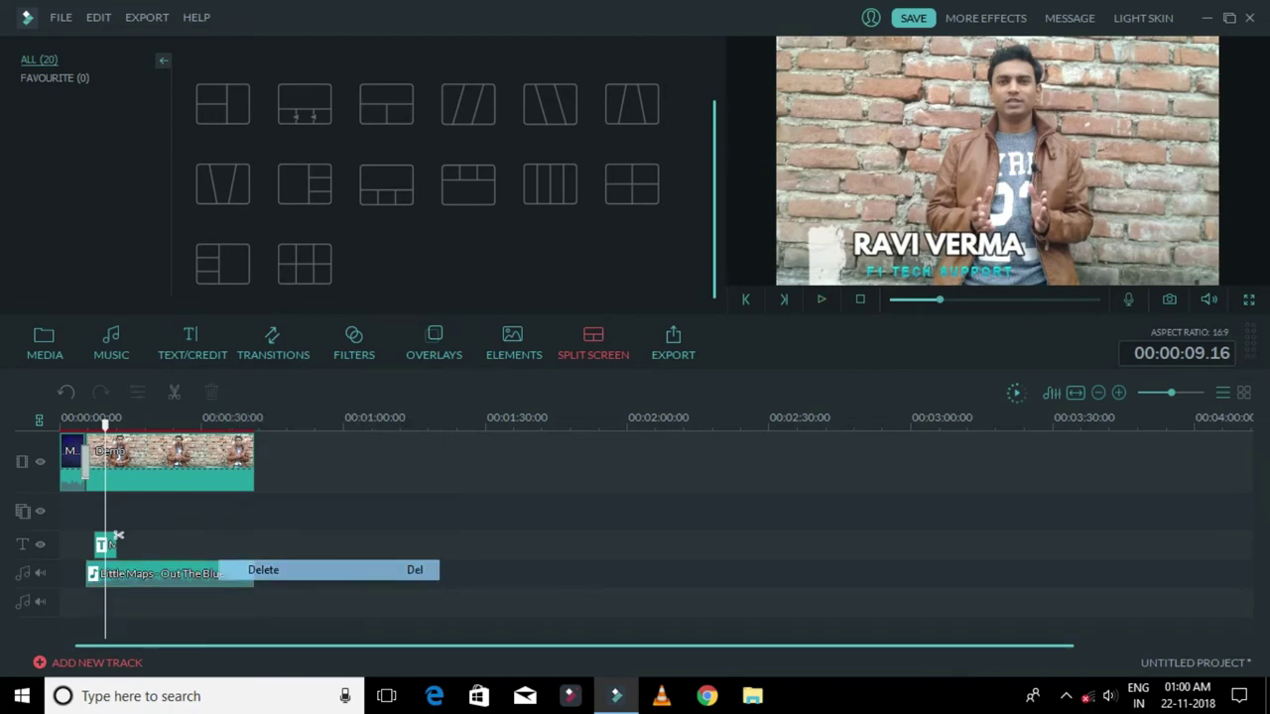
{"action": "key", "text": "space"}
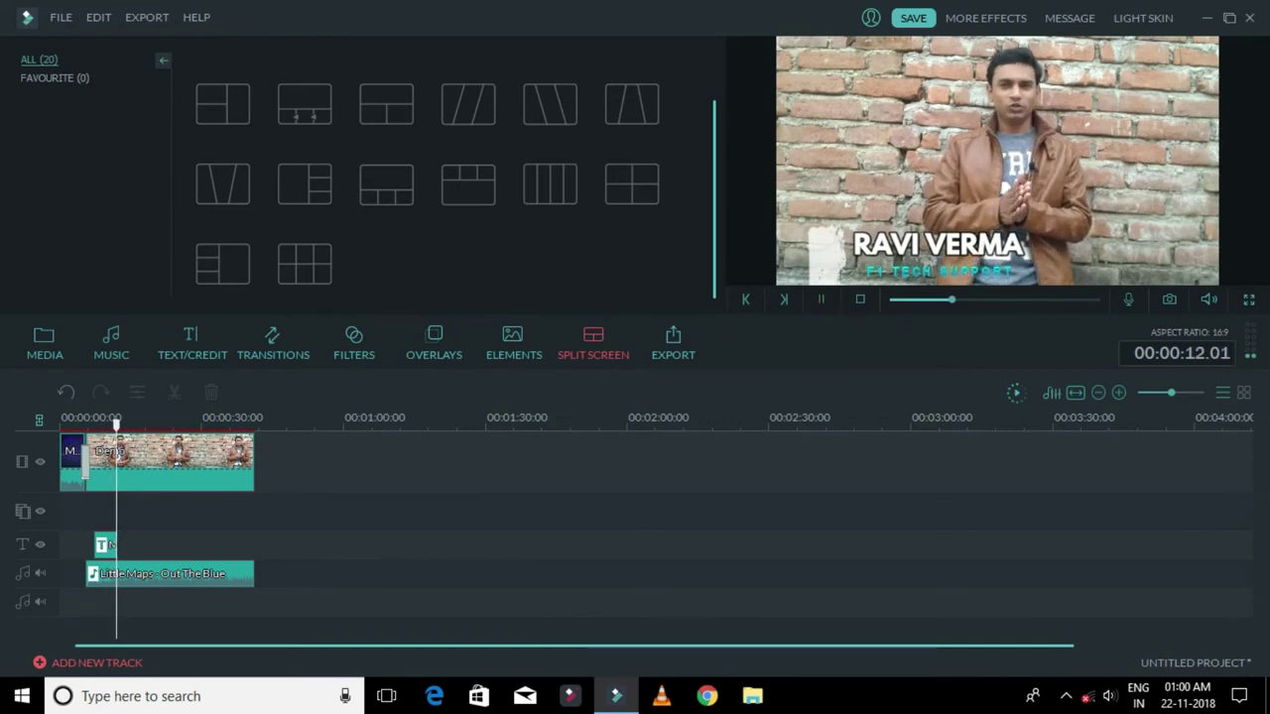
{"action": "left_click", "coordinate": [859, 299]}
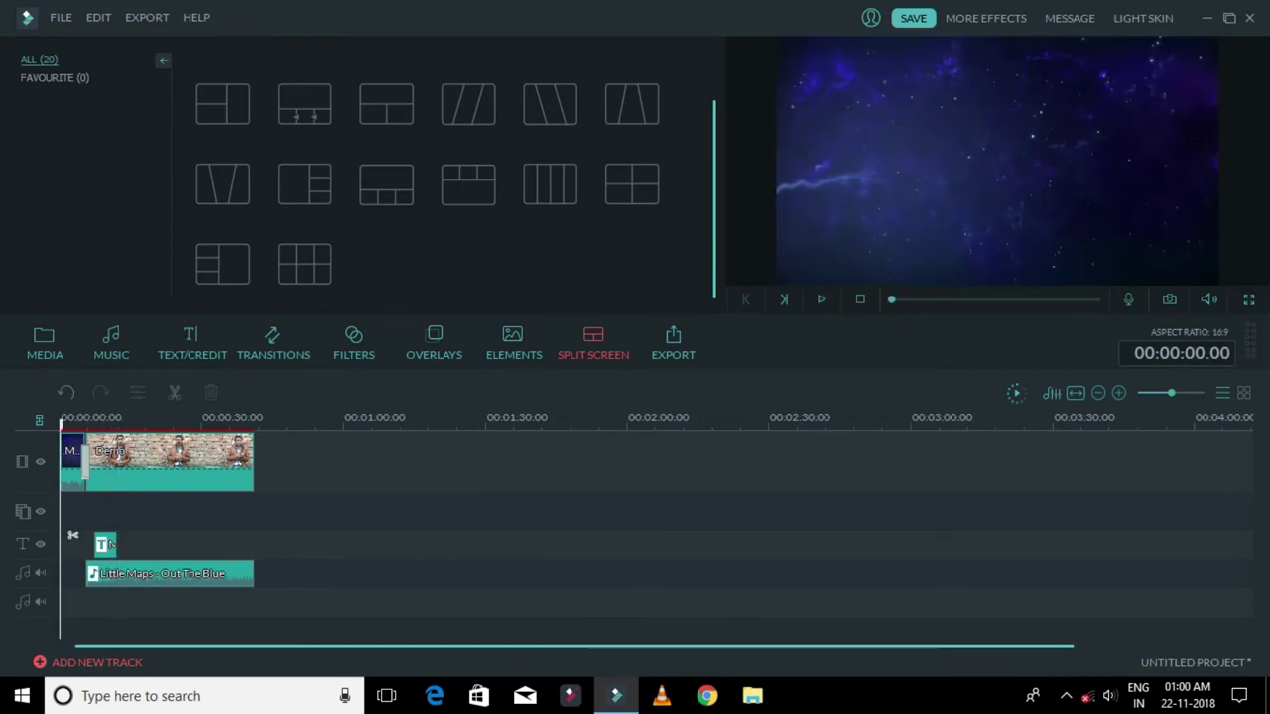
{"action": "key", "text": "ctrl+z"}
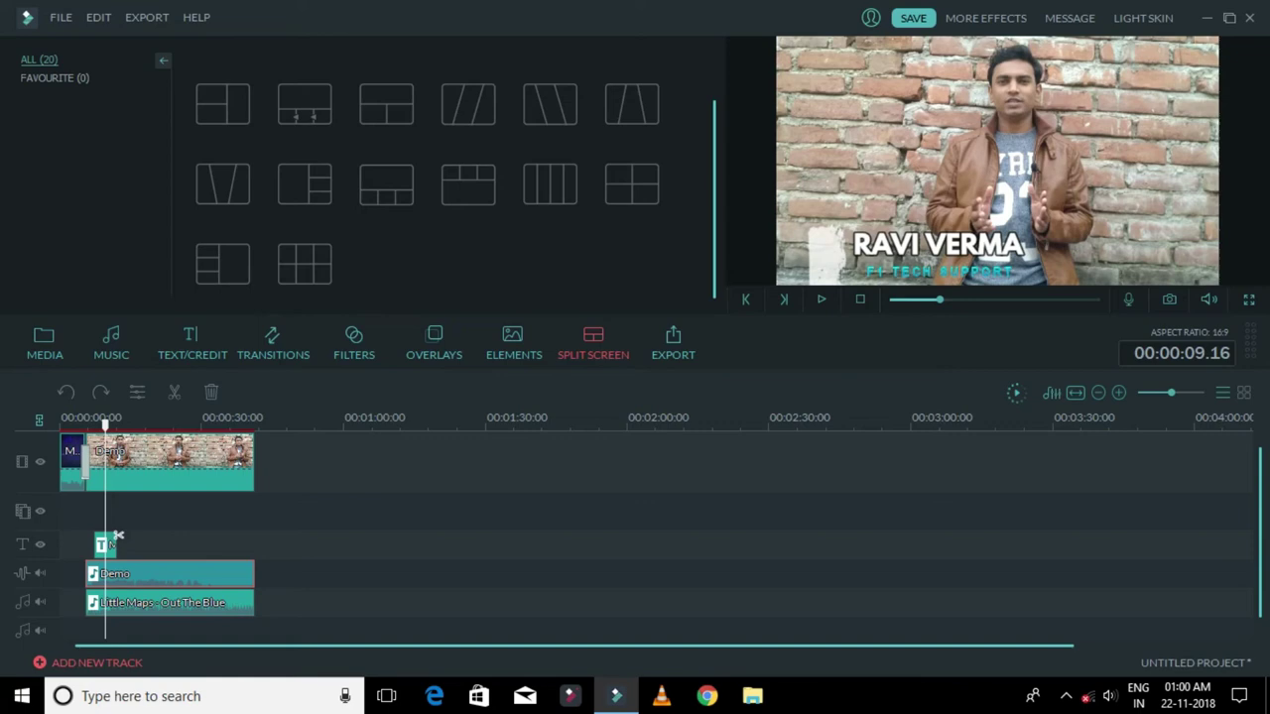
Undo the detaching of the Demo clip's audio and return to the album of imported media
{"action": "key", "text": "ctrl+z"}
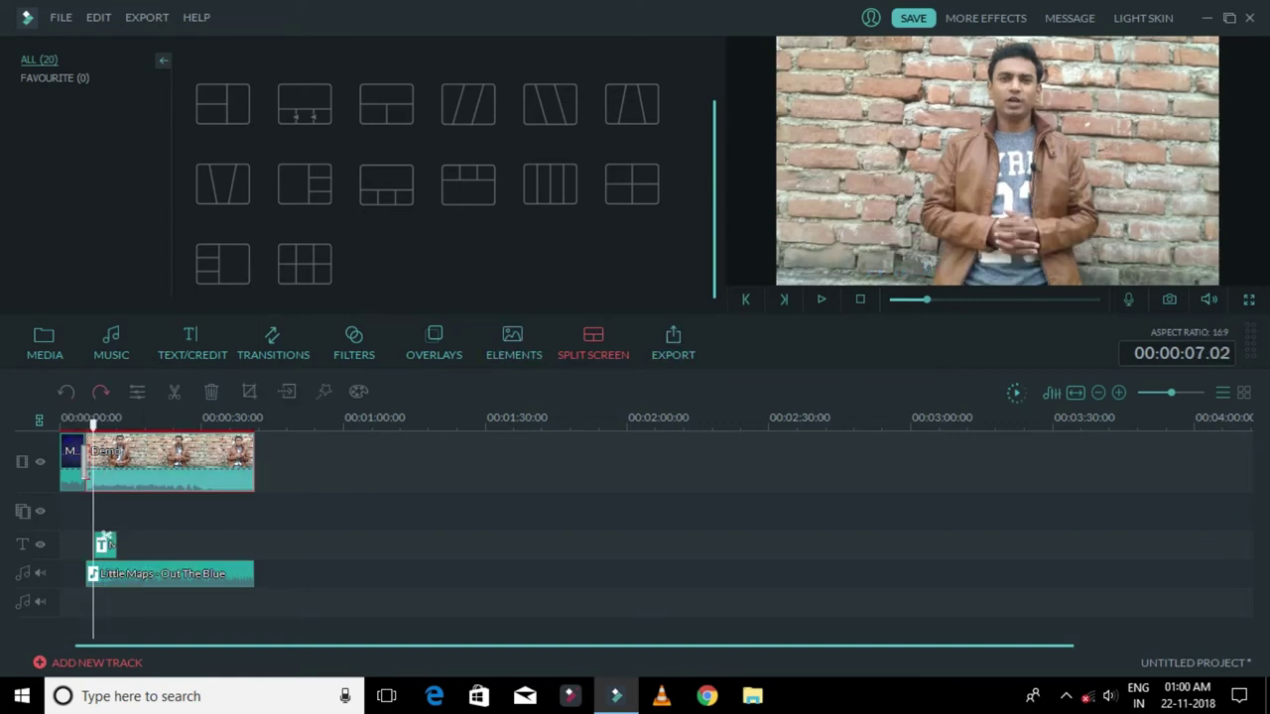
{"action": "left_click", "coordinate": [44, 343]}
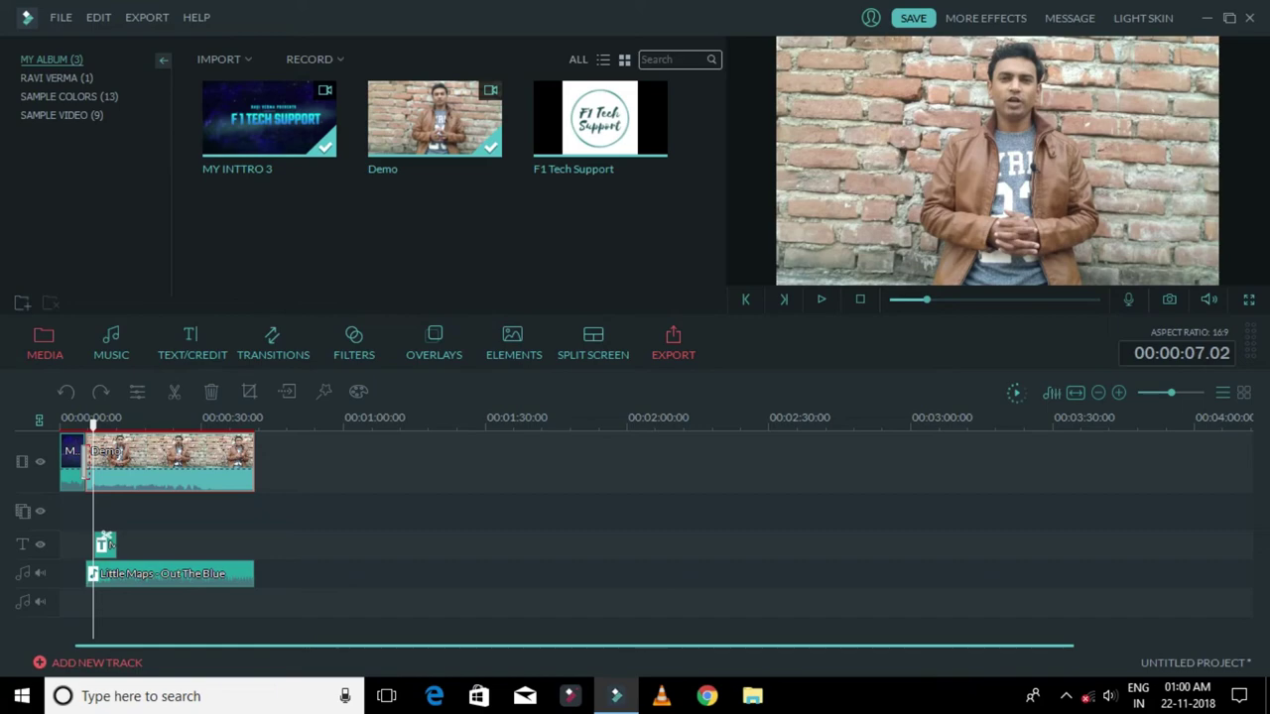
Prepare an MP4 export named FILMORA and review its video and audio settings, accepting them as they are
{"action": "key", "text": "ctrl+e"}
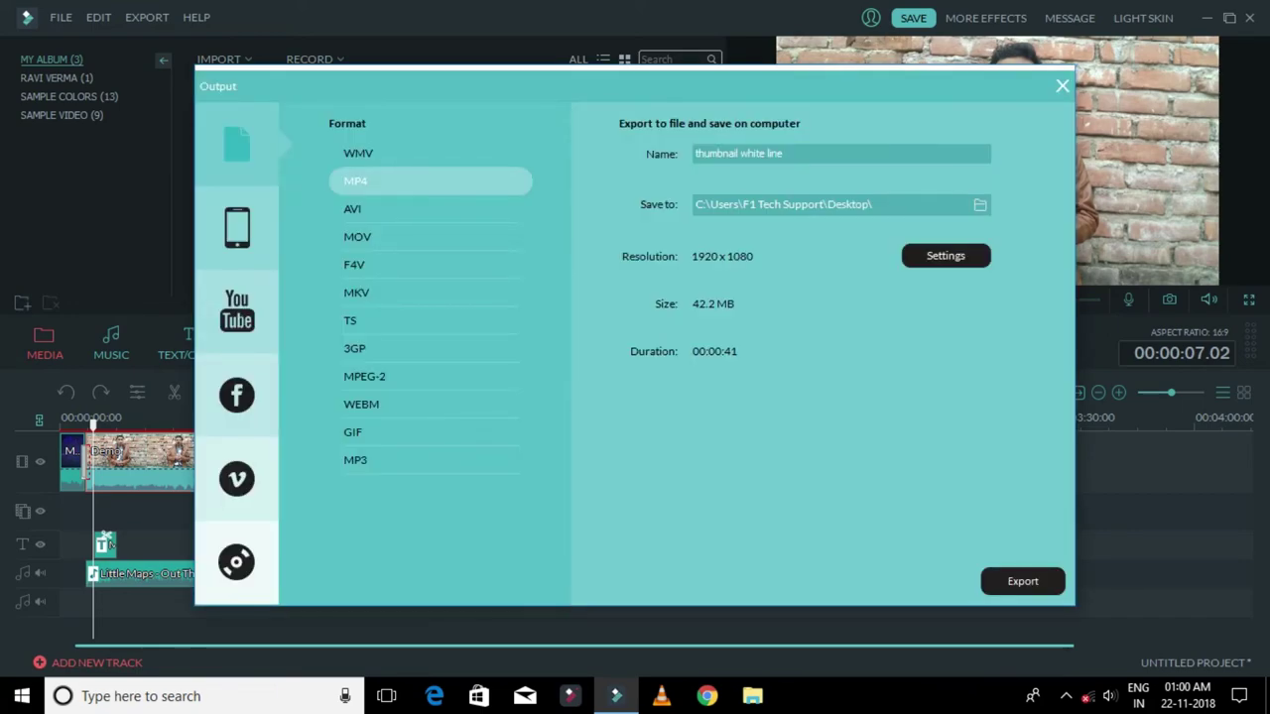
{"action": "left_click_drag", "start_coordinate": [783, 154], "coordinate": [696, 153]}
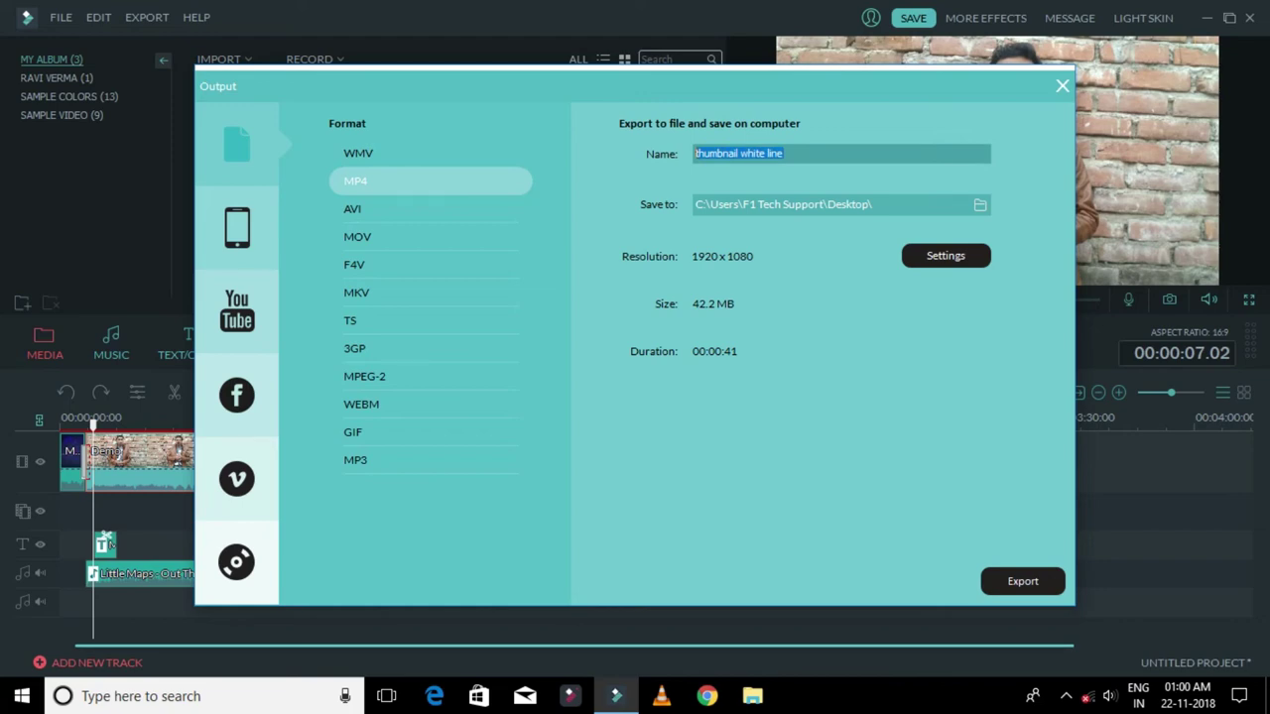
{"action": "key", "text": "BackSpace"}
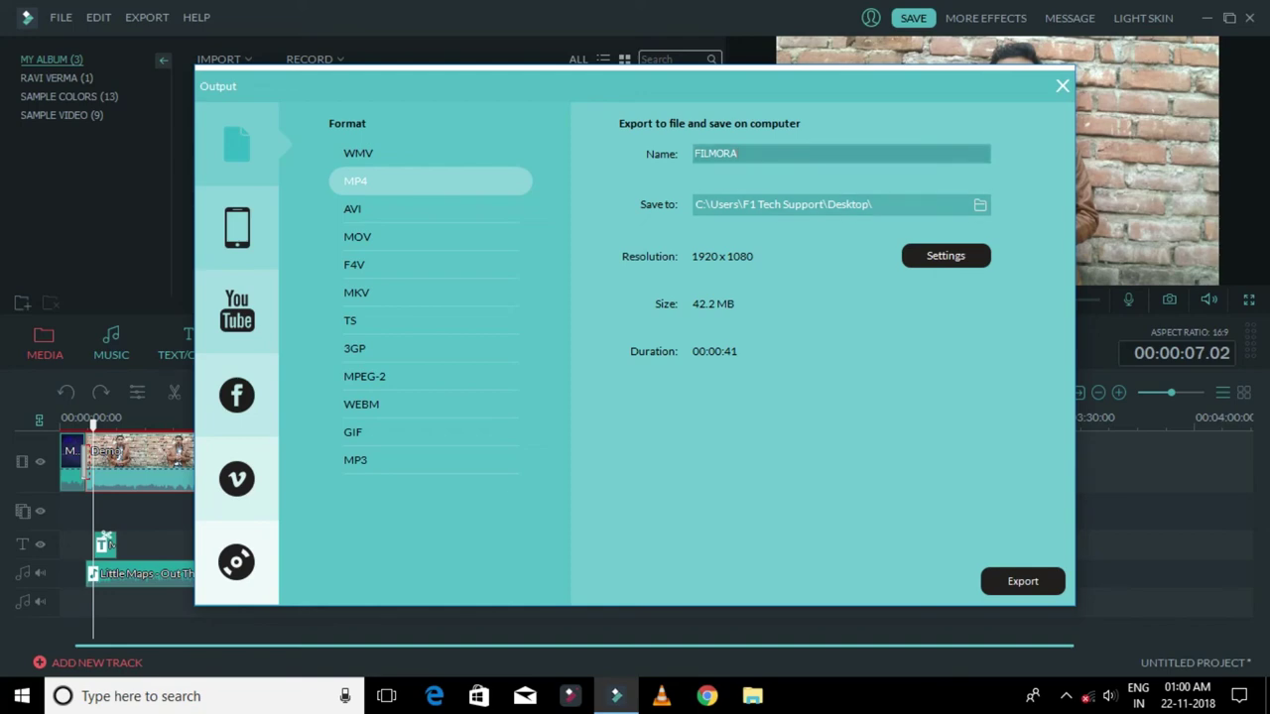
{"action": "left_click", "coordinate": [946, 255]}
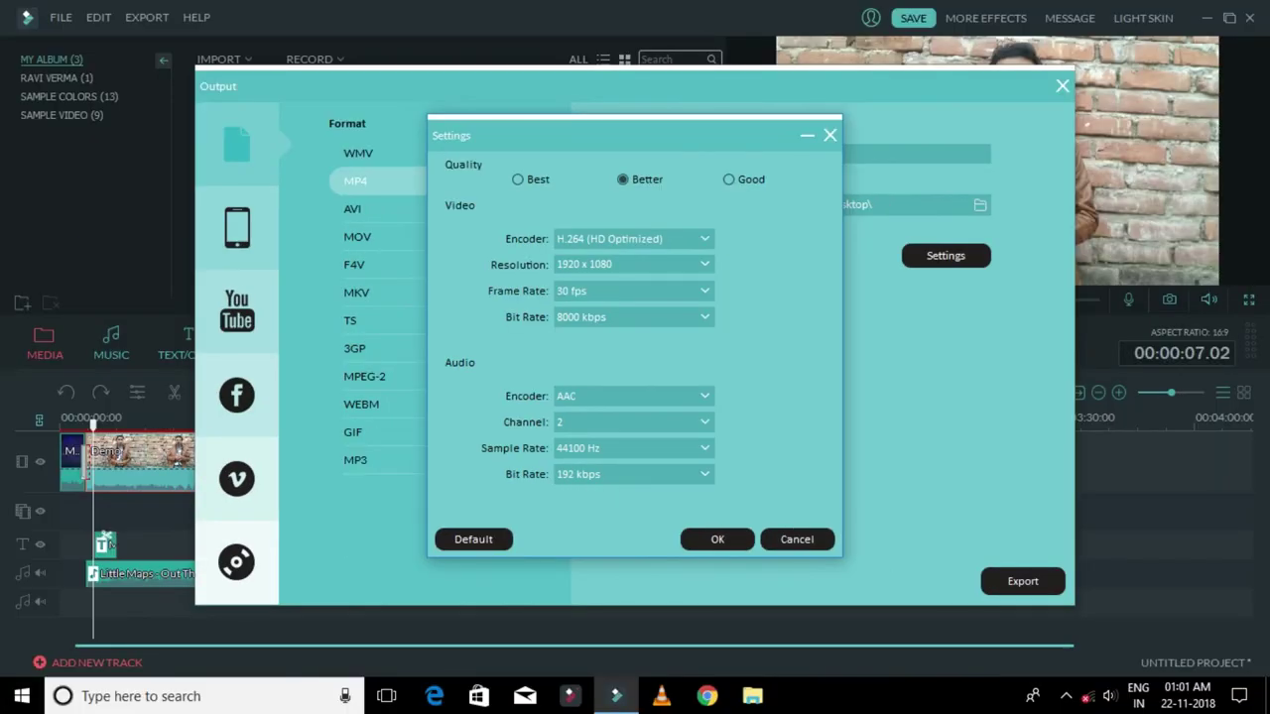
{"action": "left_click", "coordinate": [717, 539]}
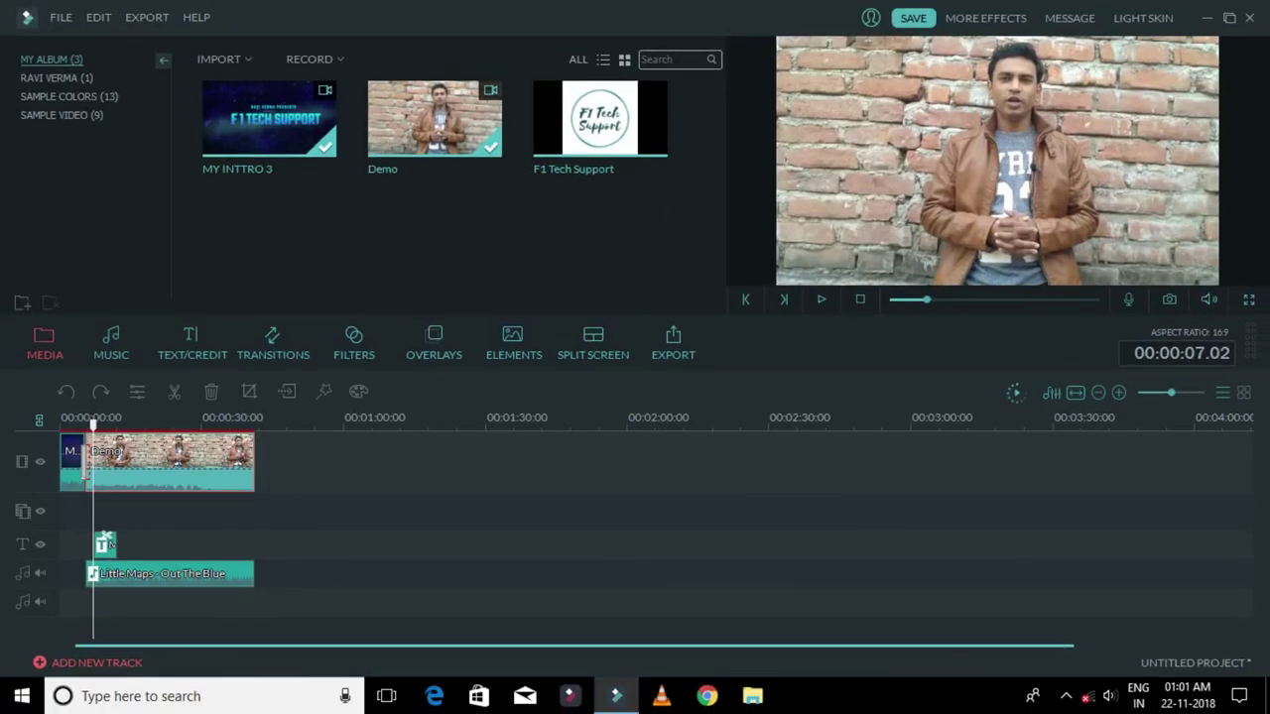
Play a short section of the edited video from 00:00:07.02, then stop playback
{"action": "left_click", "coordinate": [822, 298]}
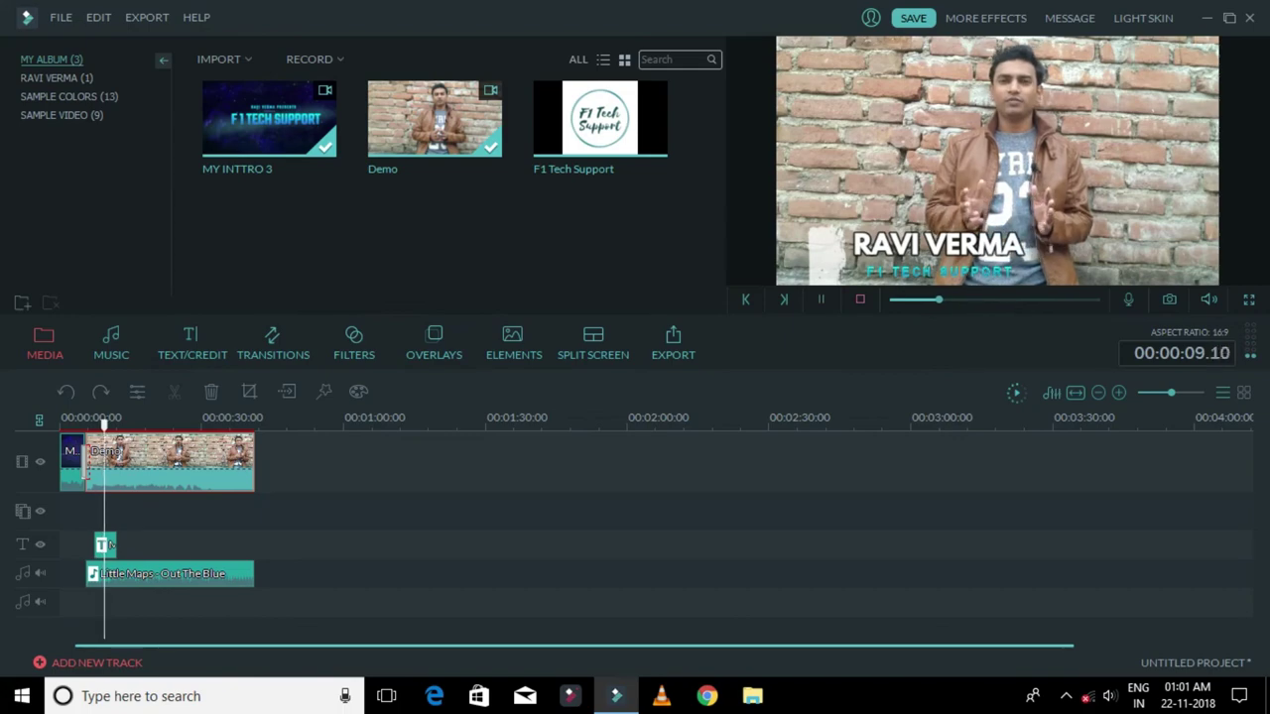
{"action": "left_click", "coordinate": [860, 298]}
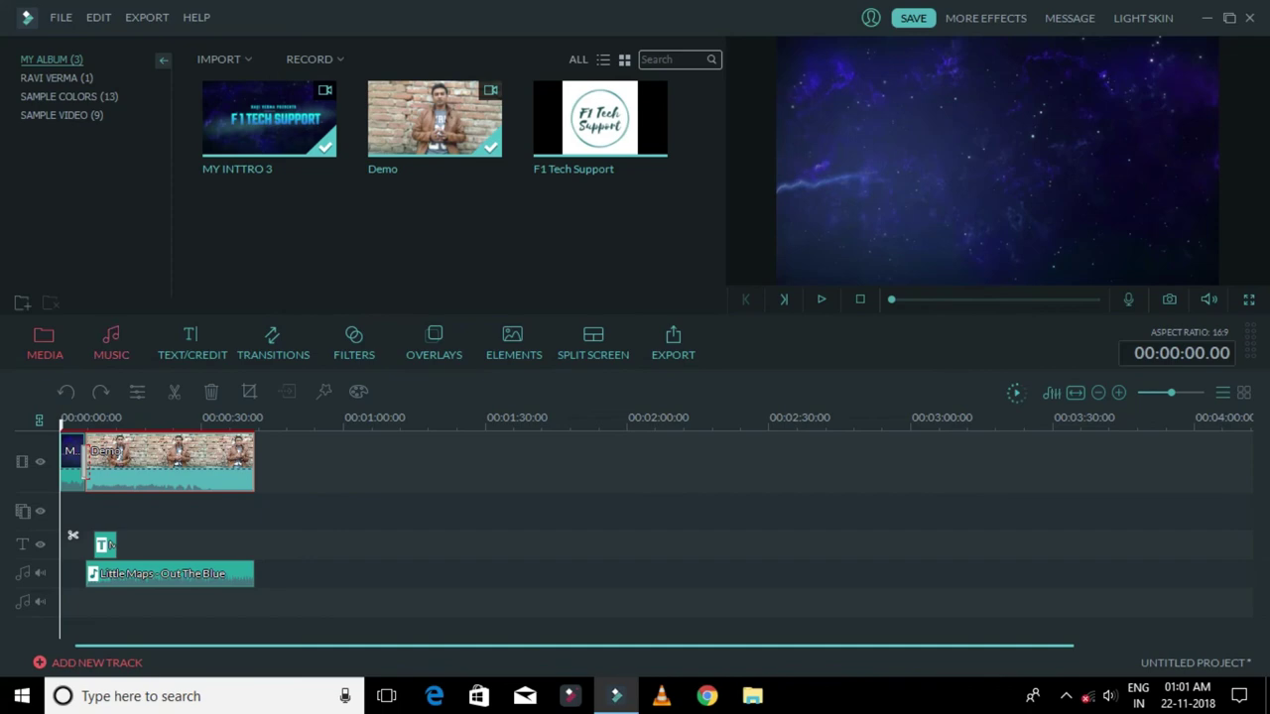
Browse the music library and show the My Music tracks, pointing out the Electro-Light - Symbolism track
{"action": "left_click", "coordinate": [111, 342]}
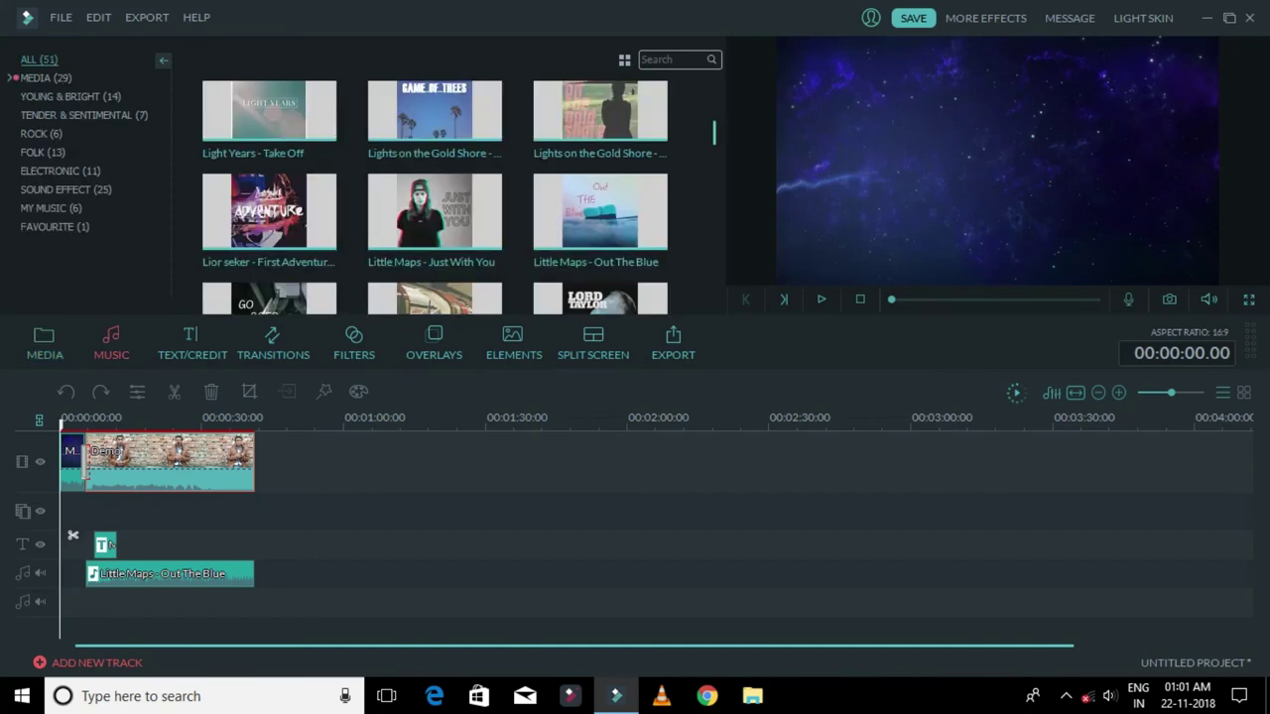
{"action": "scroll", "coordinate": [435, 188], "scroll_direction": "down", "scroll_amount": 10}
{"action": "left_click", "coordinate": [435, 230]}
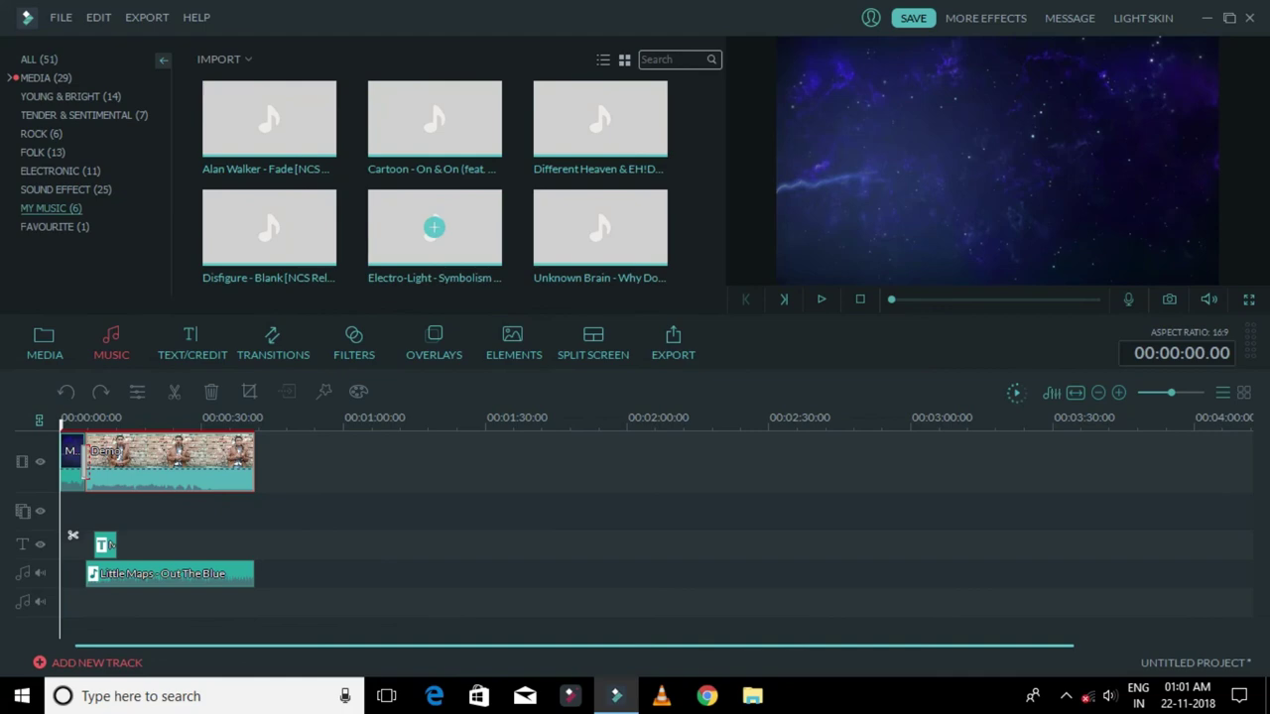